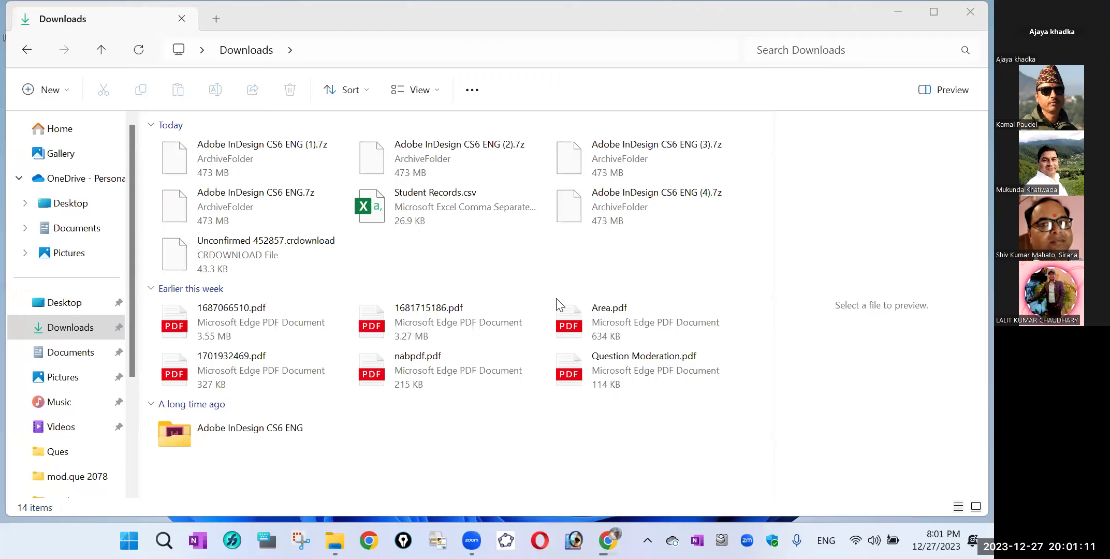
Open the Adobe InDesign CS6 ENG folder and inspect the installer .exe and .dat files
double_click(225, 430)
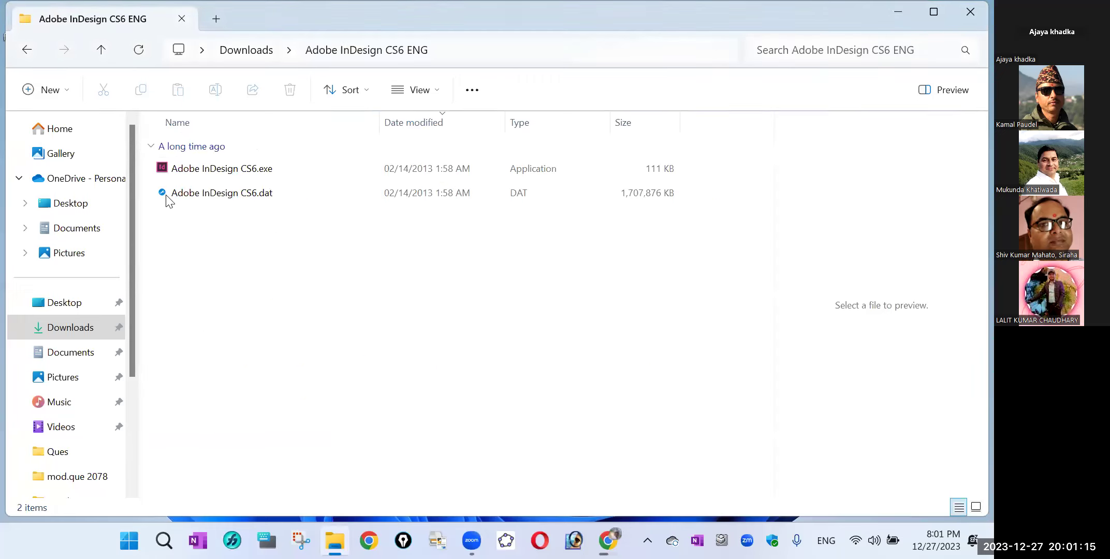
click(218, 161)
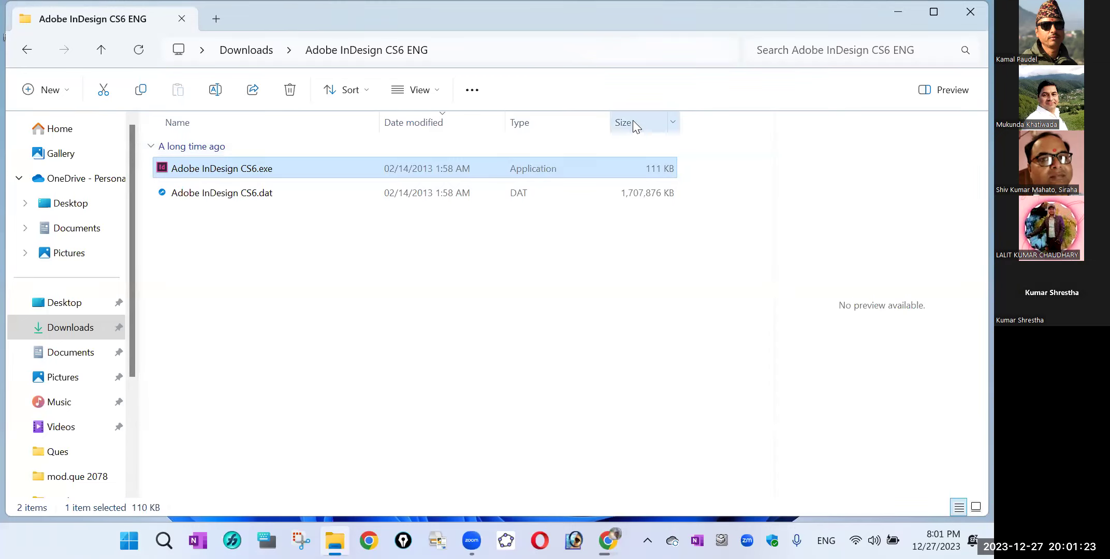
click(212, 193)
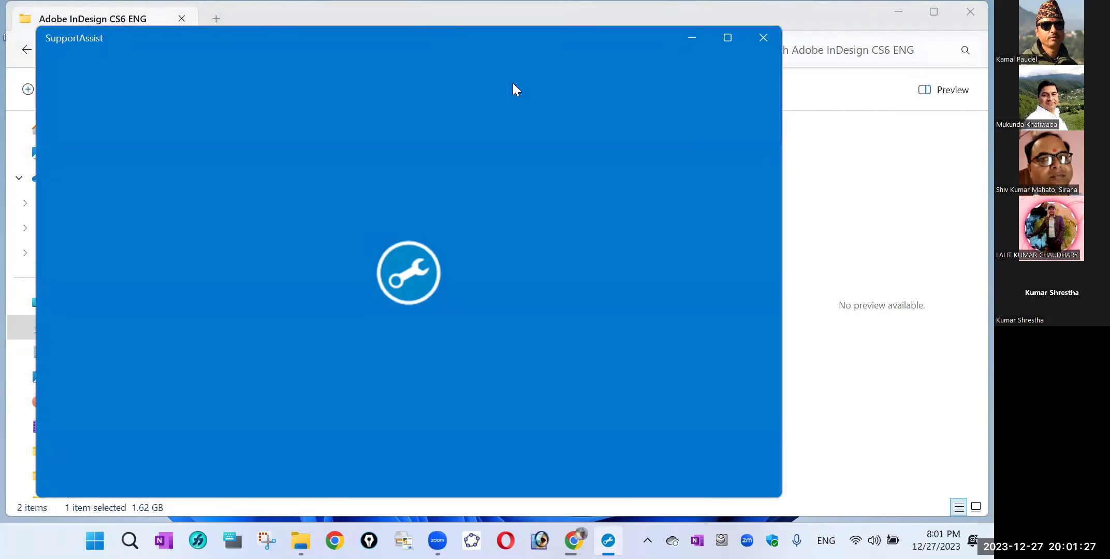
Close the SupportAssist popup and run the Adobe InDesign CS6.exe installer
click(761, 36)
click(244, 164)
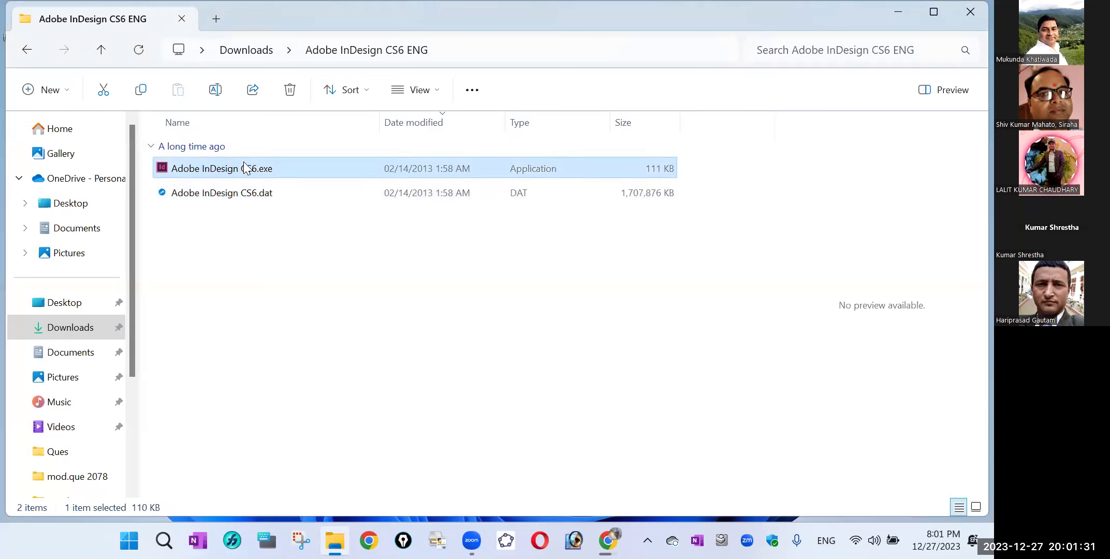
double_click(240, 167)
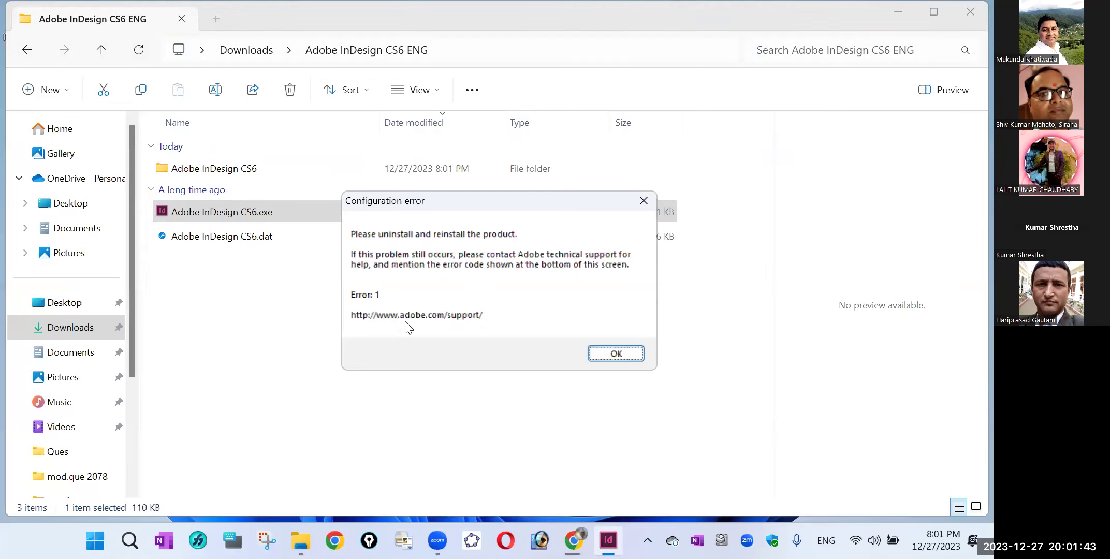
Dismiss the Configuration error and open the new Adobe InDesign CS6 folder
click(614, 354)
click(216, 329)
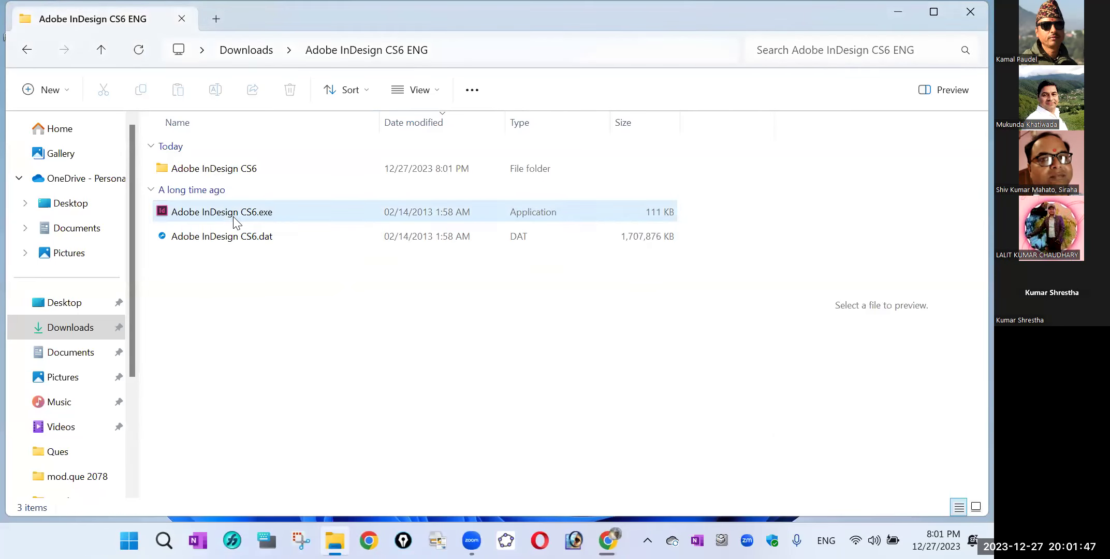
click(226, 166)
double_click(225, 168)
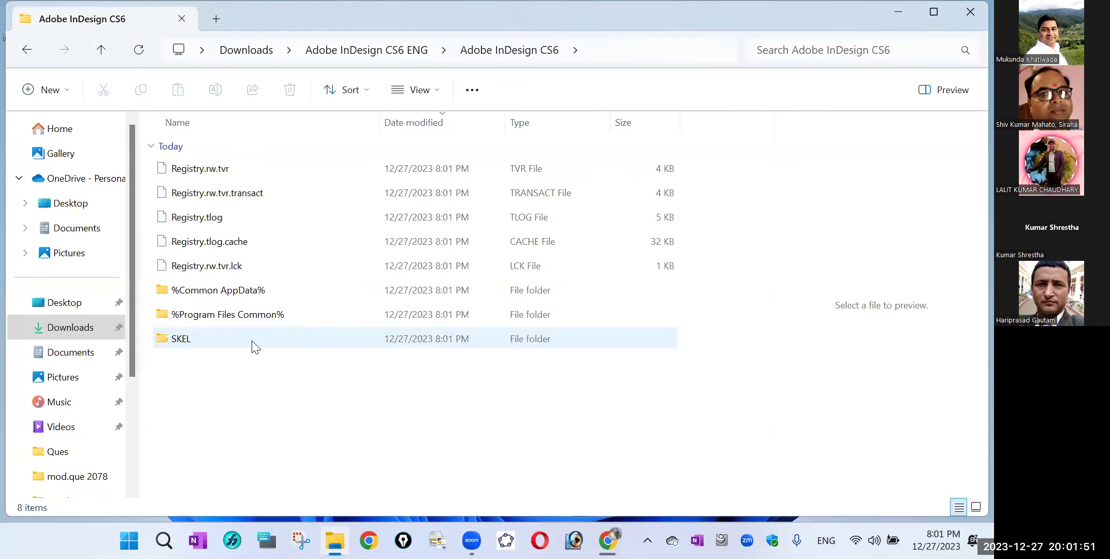
Go back to the Adobe InDesign CS6 ENG folder, leaving the installer unselected
key(alt+Left)
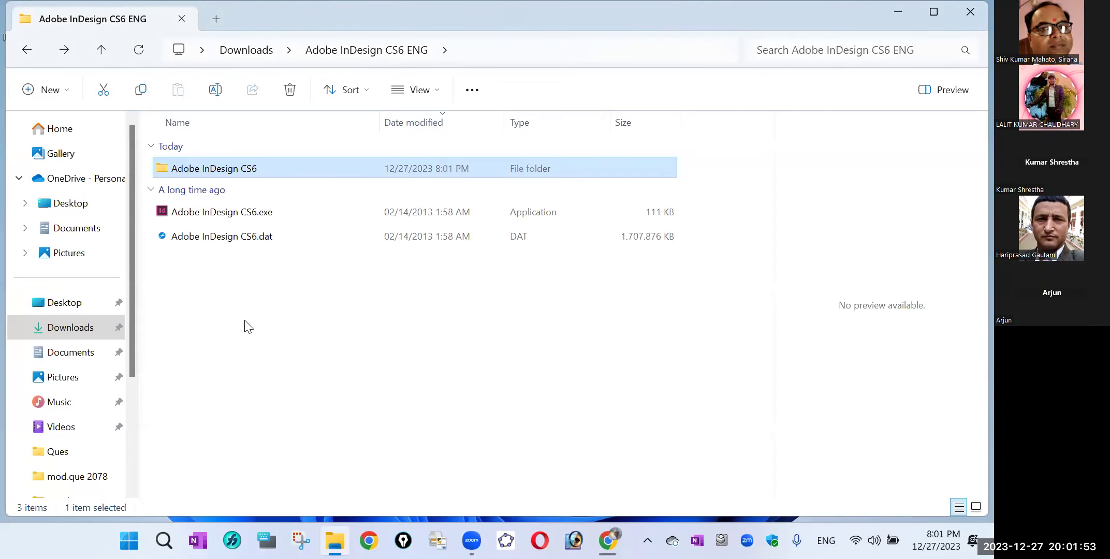
click(229, 217)
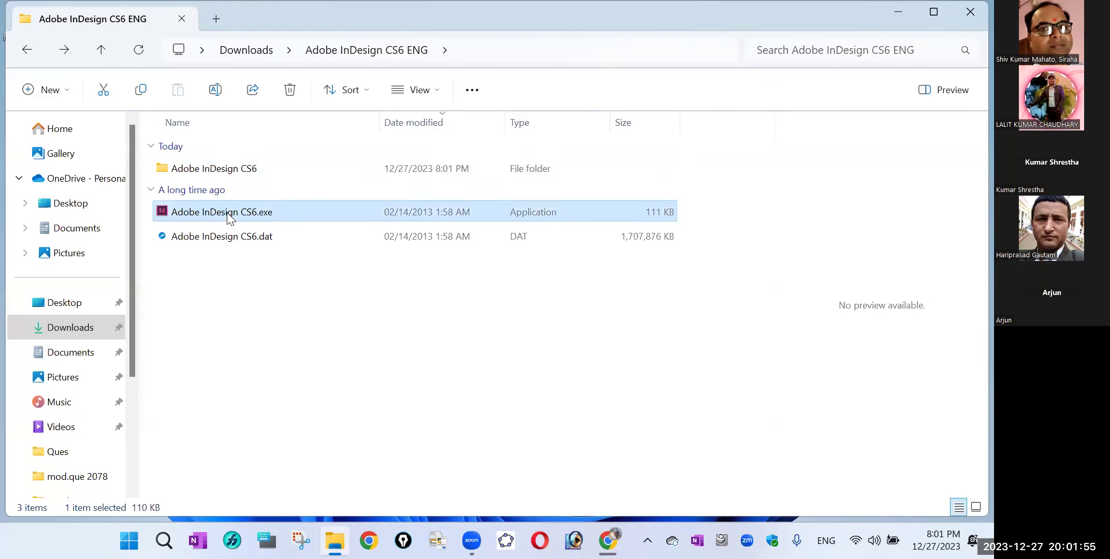
click(280, 317)
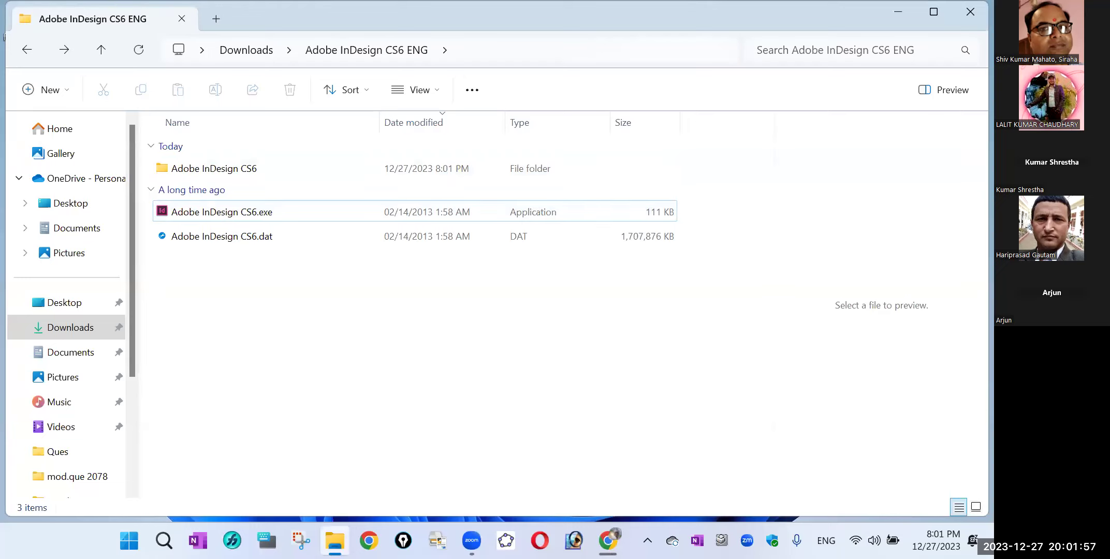
mouse_move(335, 540)
Return to Downloads and delete the Adobe InDesign CS6 ENG folder
key(BackSpace)
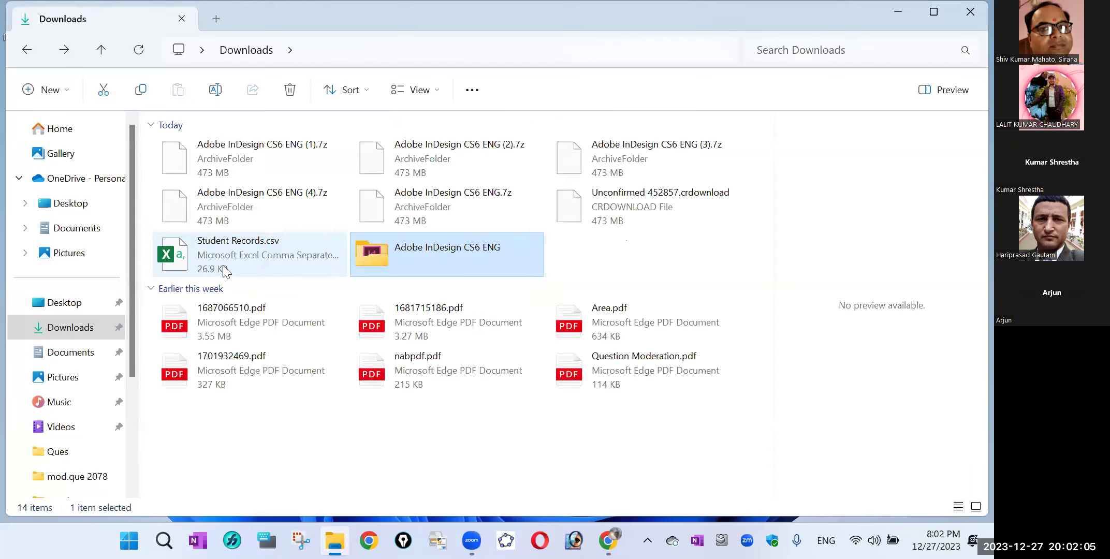
key(BackSpace)
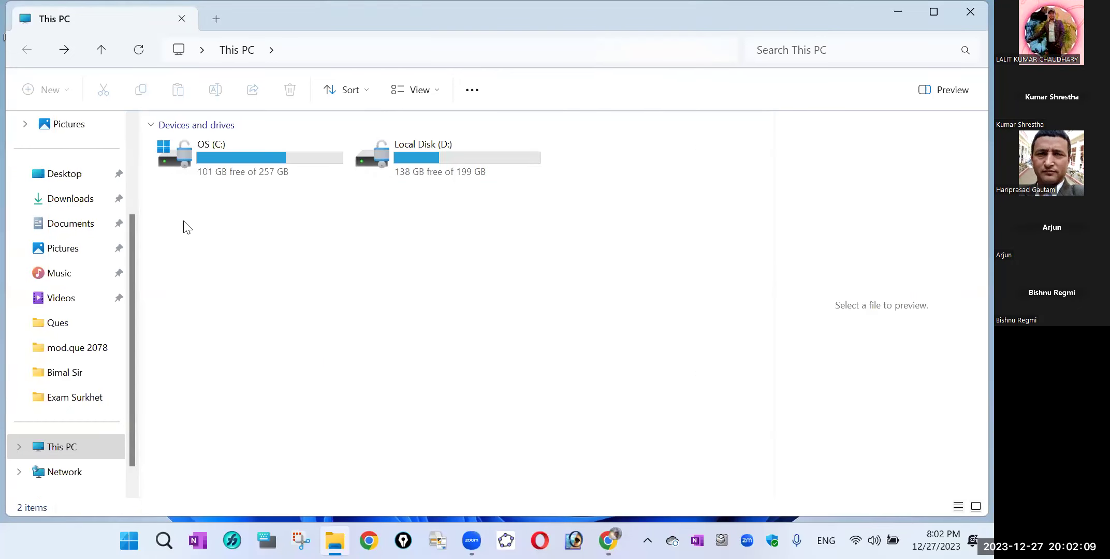
click(73, 200)
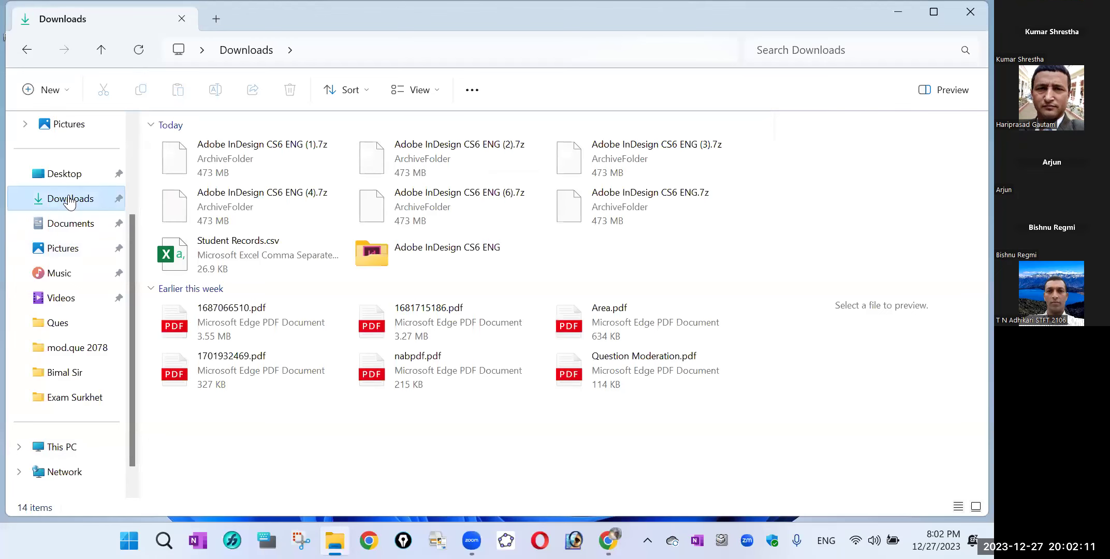
click(427, 255)
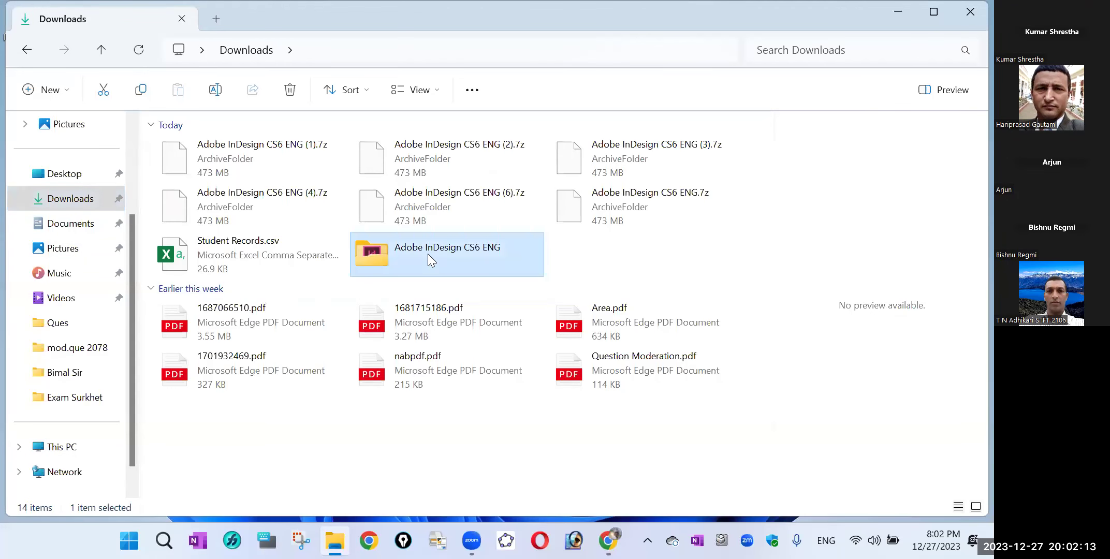
double_click(419, 255)
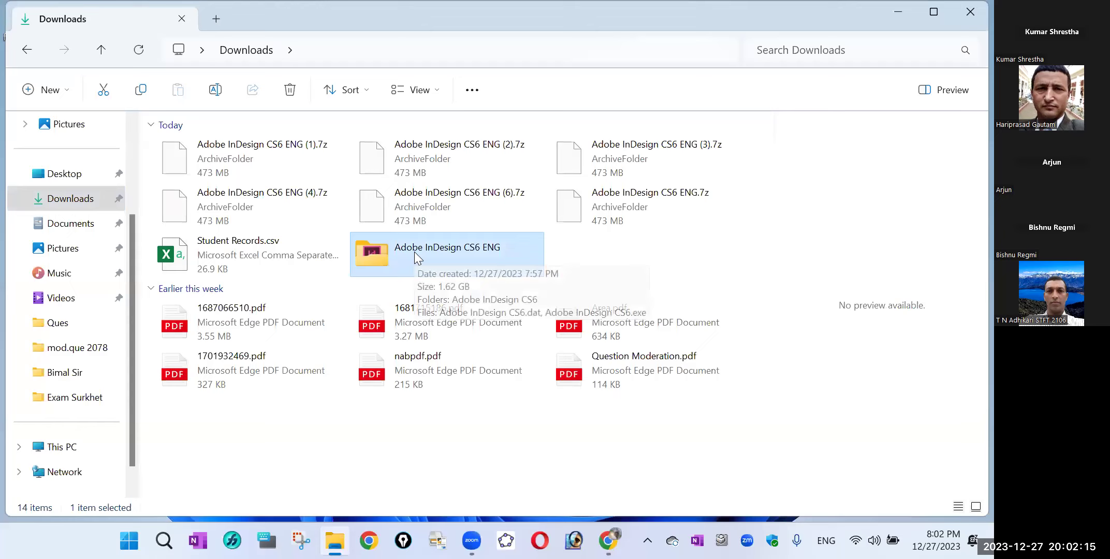
key(Delete)
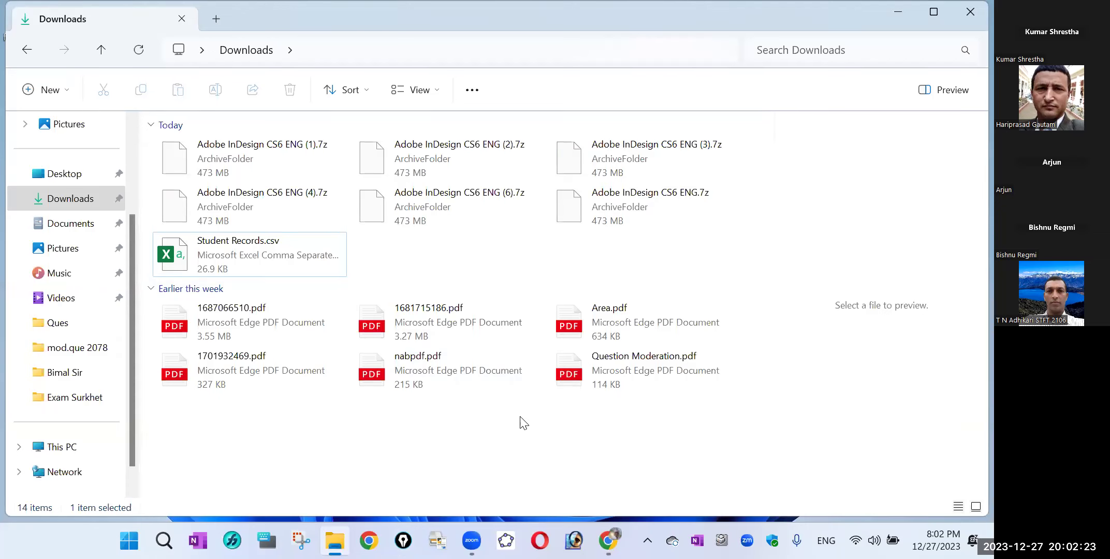
Select today's seven downloaded files, then dismiss the Start menu to reach the desktop
click(673, 124)
right_click(738, 13)
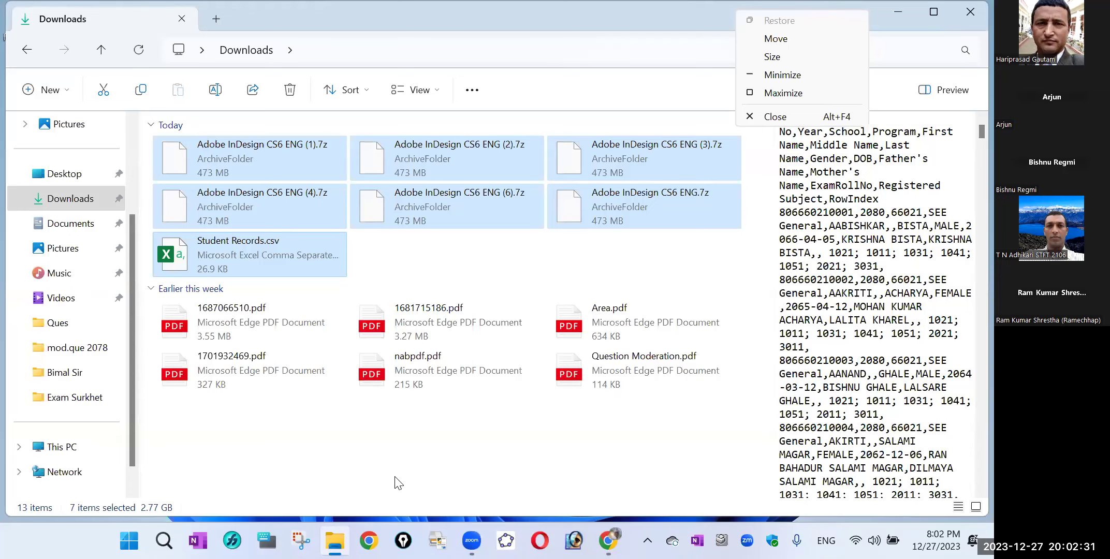
key(super)
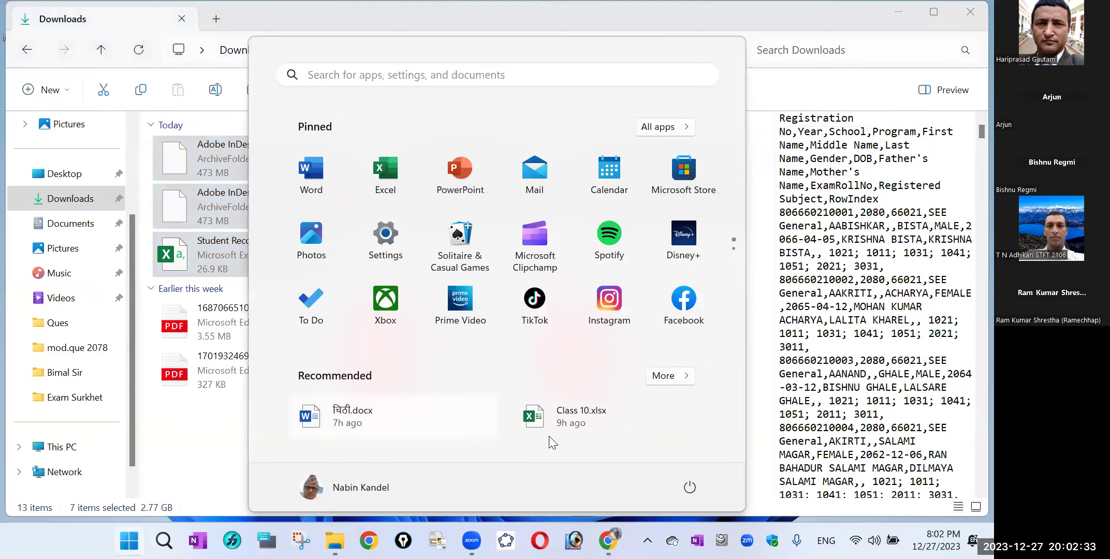
click(570, 433)
key(super)
click(615, 27)
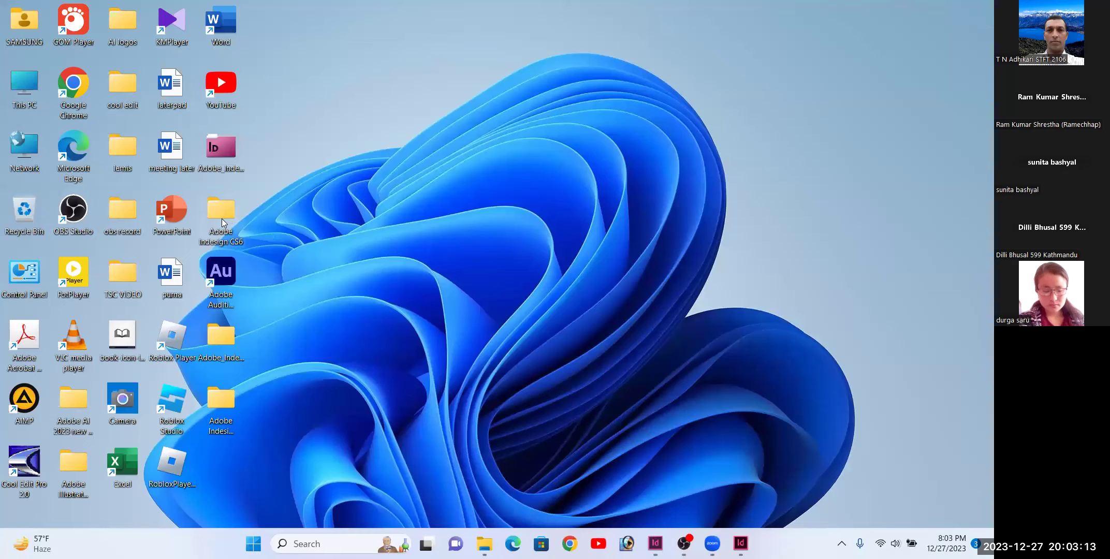
Copy the Adobe Indesign CS6 desktop folder and launch Google Chrome
mouse_move(226, 234)
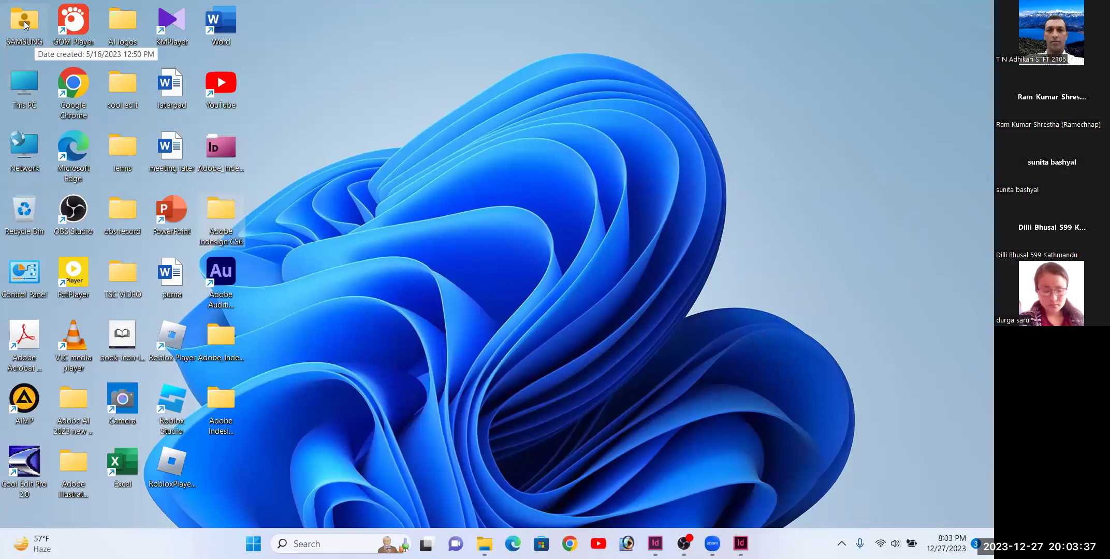
double_click(222, 213)
right_click(223, 213)
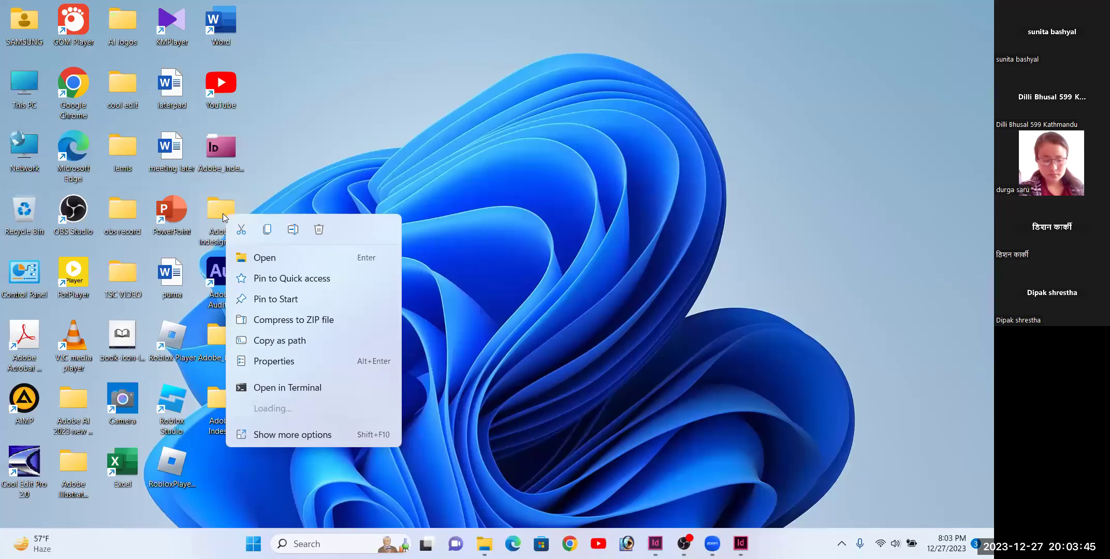
click(267, 230)
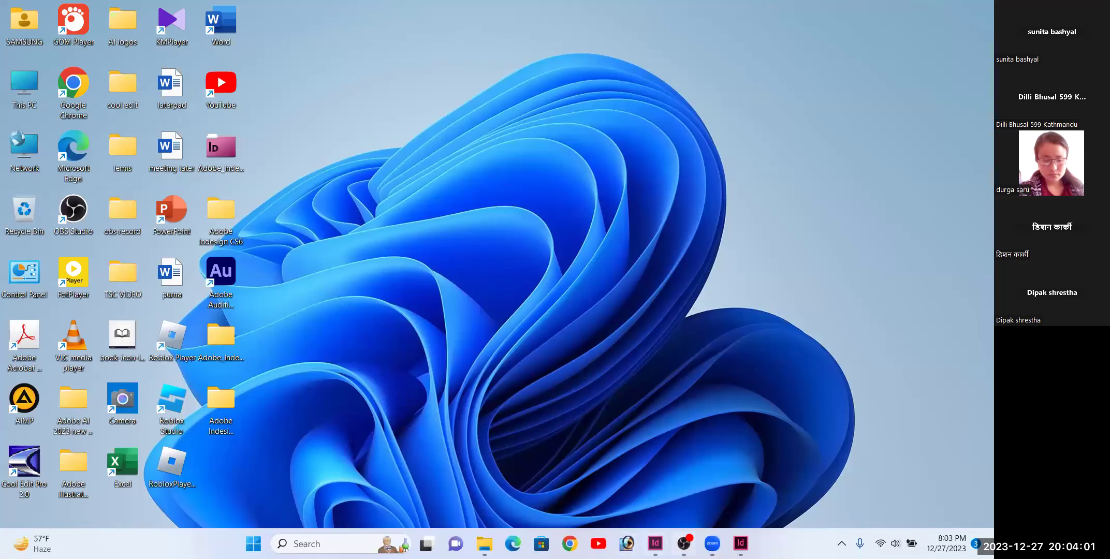
click(569, 544)
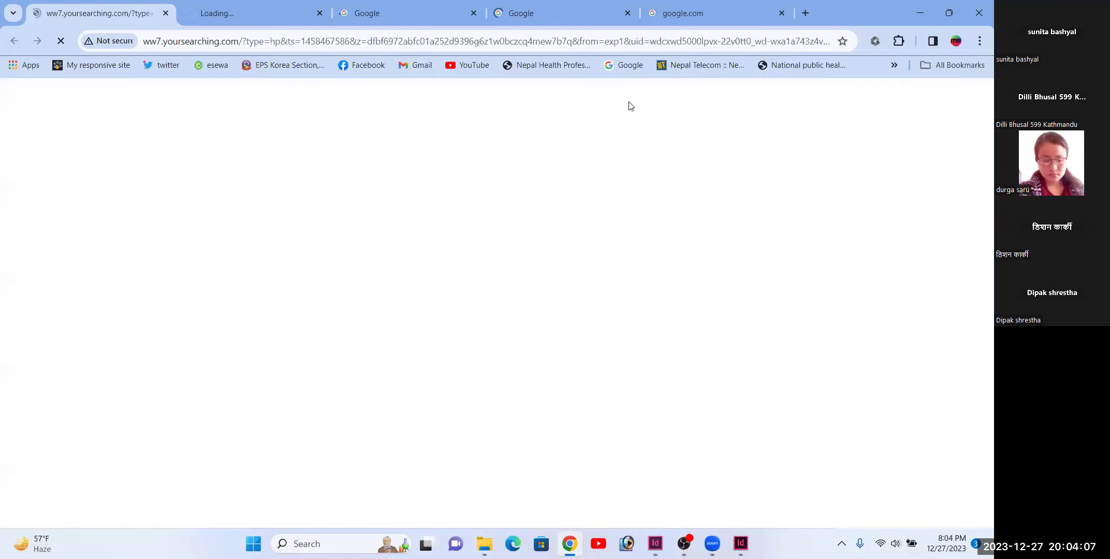
Close the extra Google tabs and the ww1.youndoo.com tab
click(629, 65)
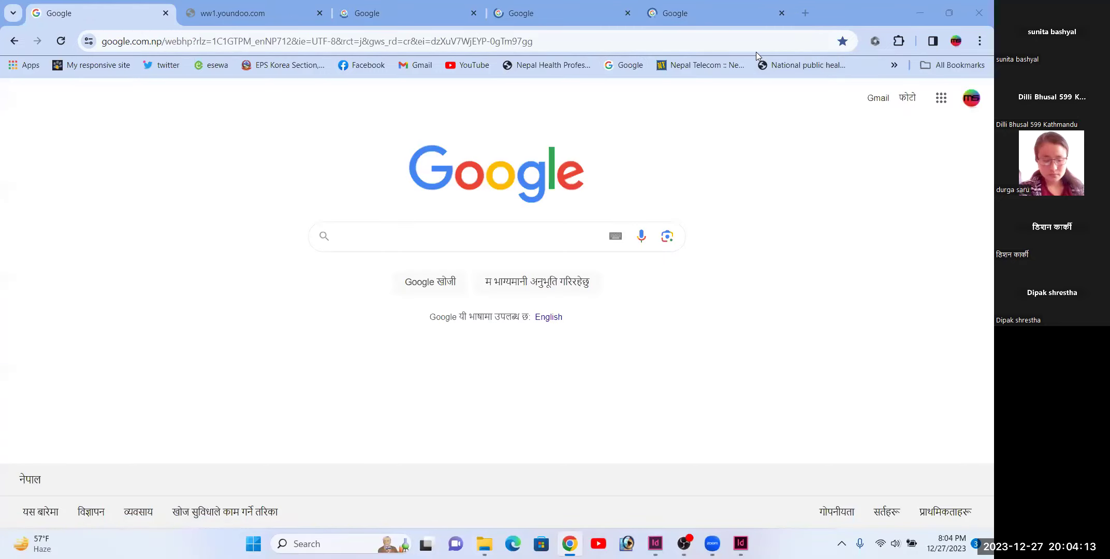
click(781, 12)
click(627, 13)
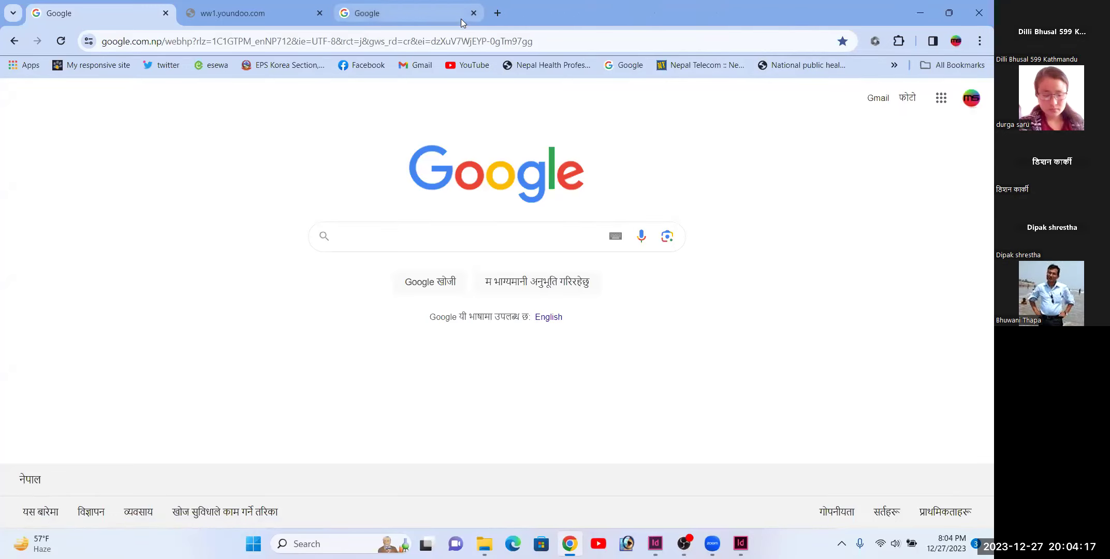
click(474, 13)
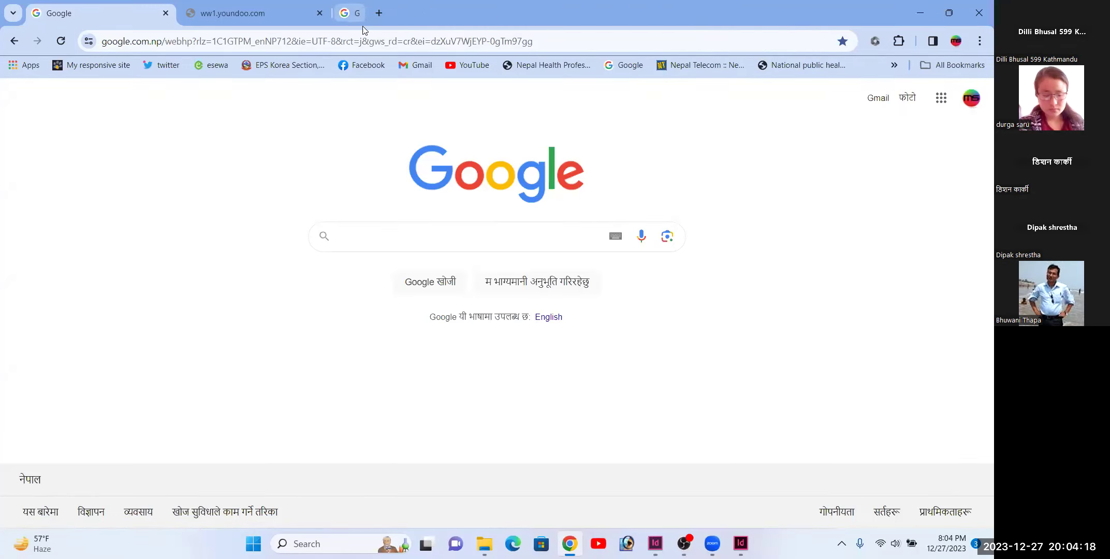
click(319, 13)
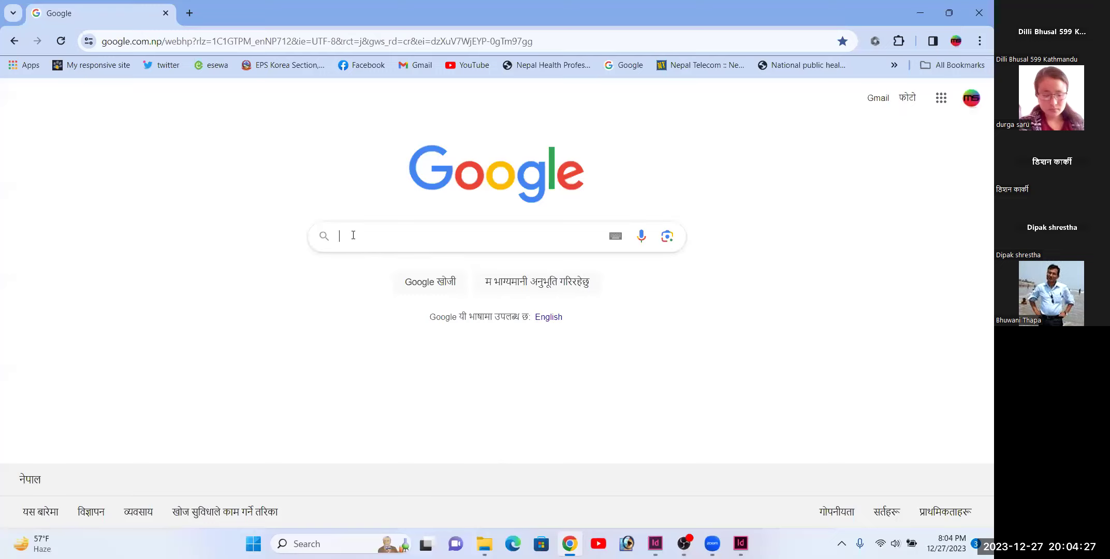
Search Google for 'getinto pc'
text(get)
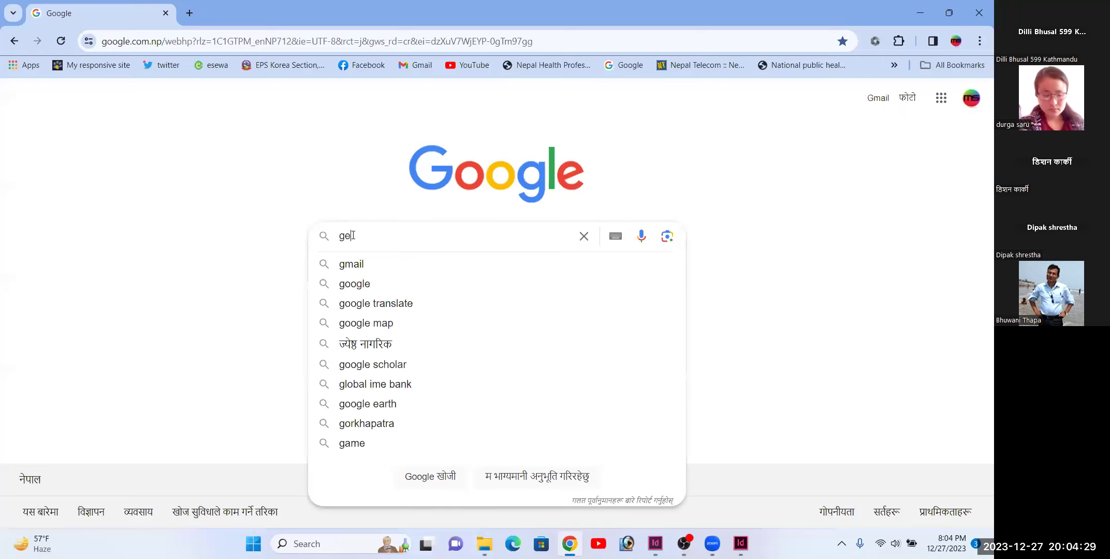
text(nto pc)
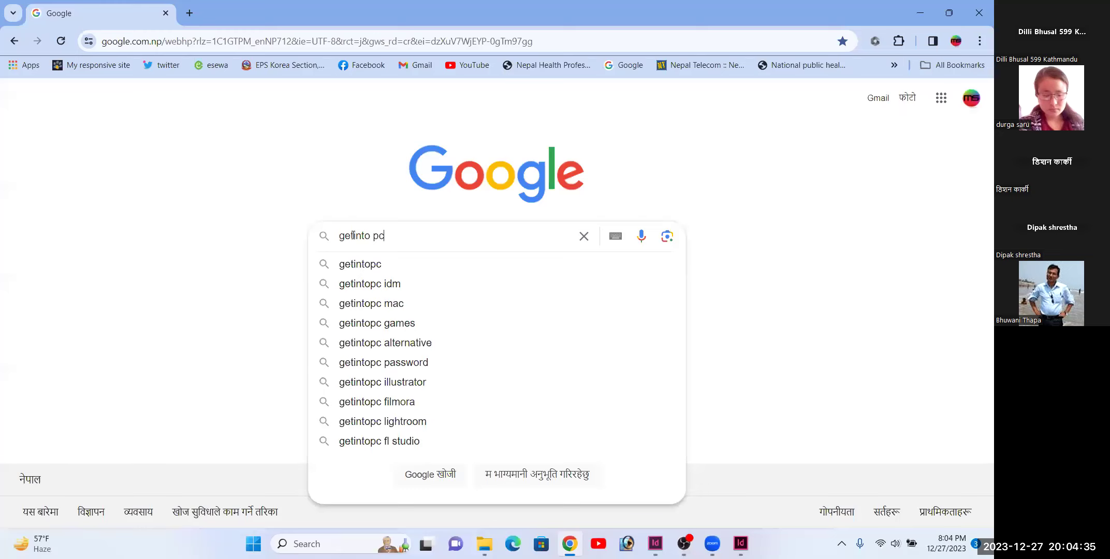
key(Return)
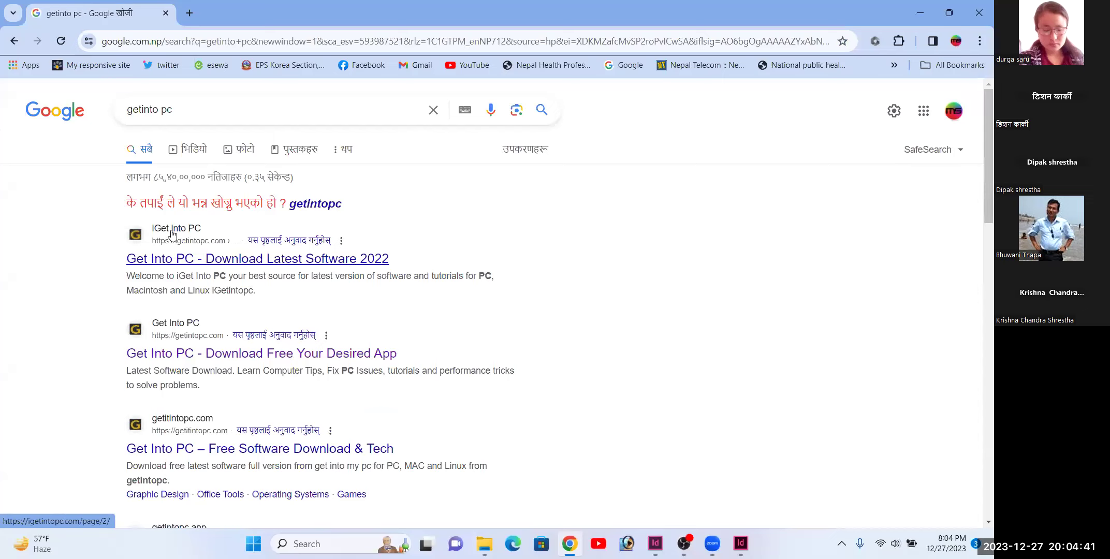
Open Get Into PC and search the site for 'Adobe in design cs6'
click(173, 360)
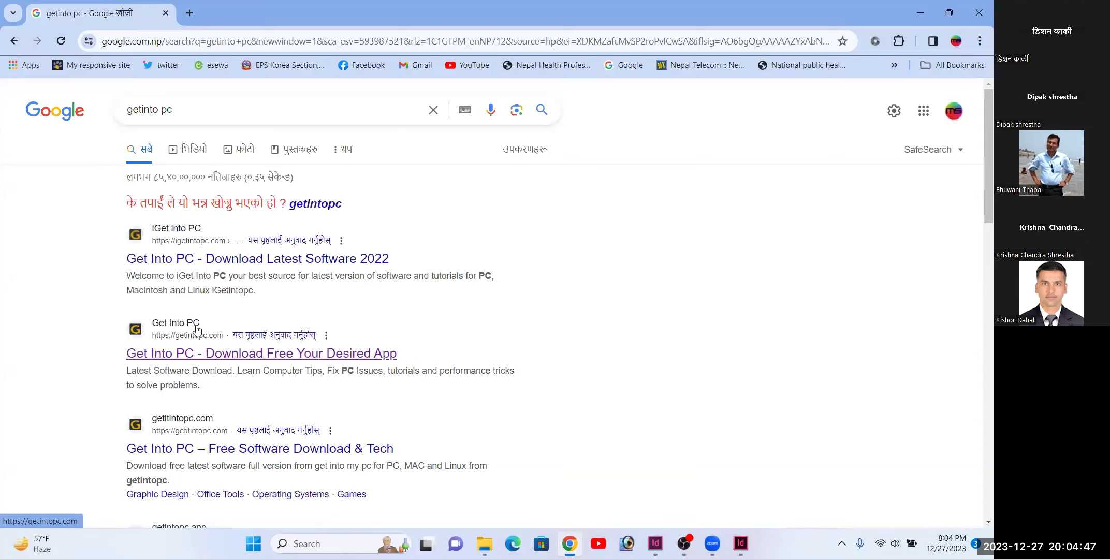
click(269, 354)
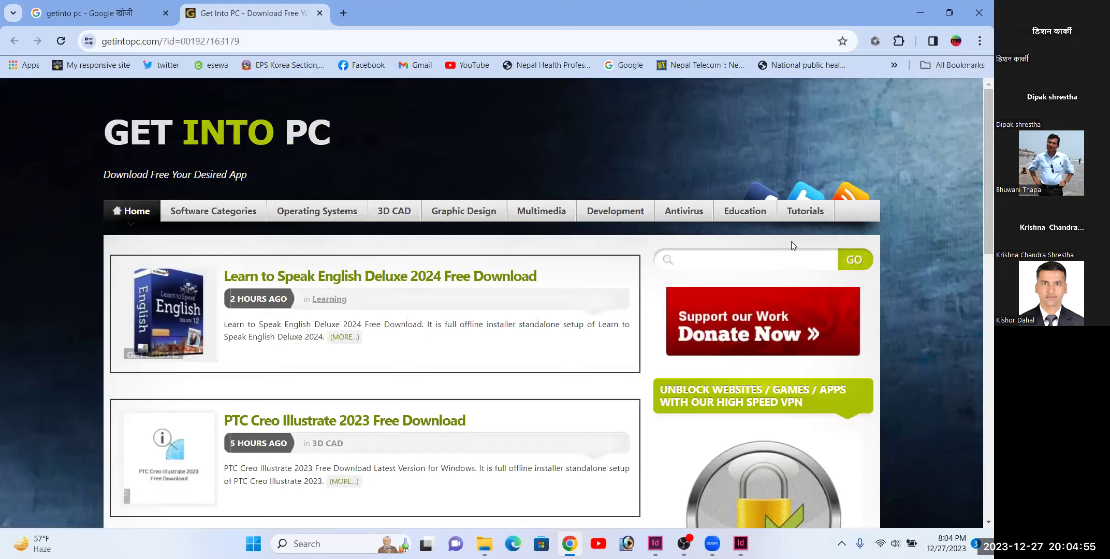
click(693, 262)
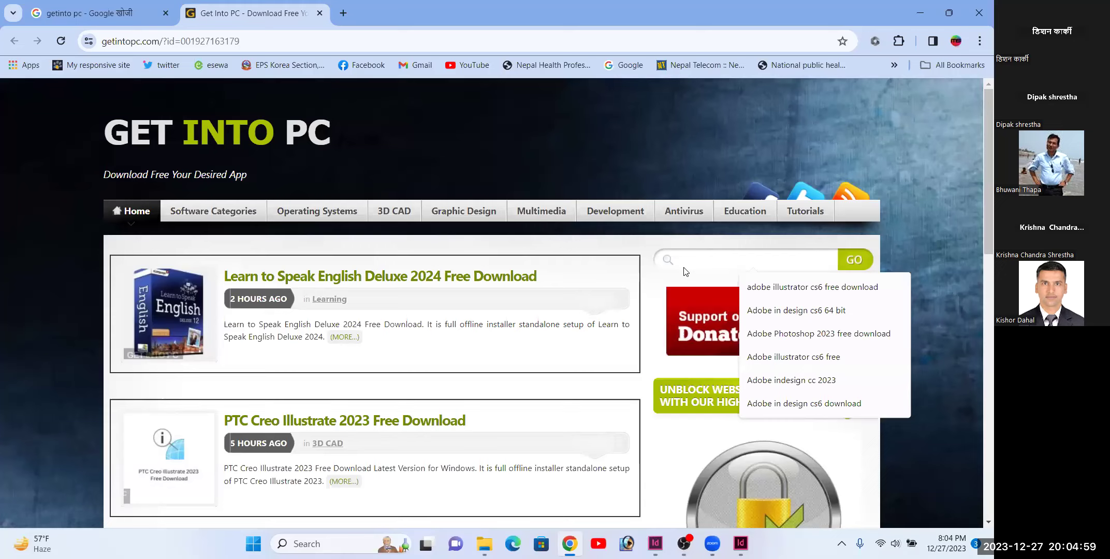
text(Ado)
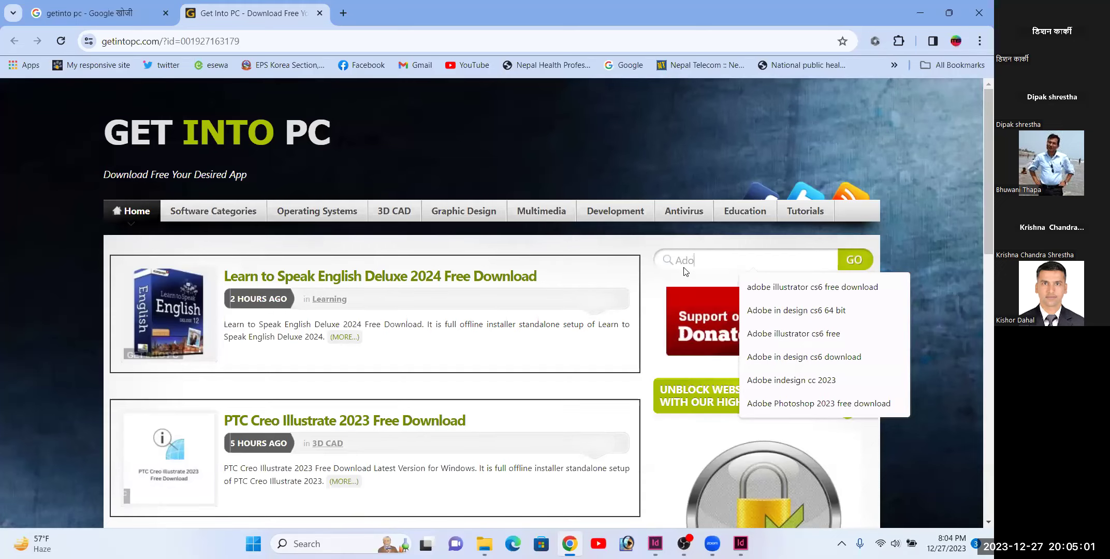
text(be in)
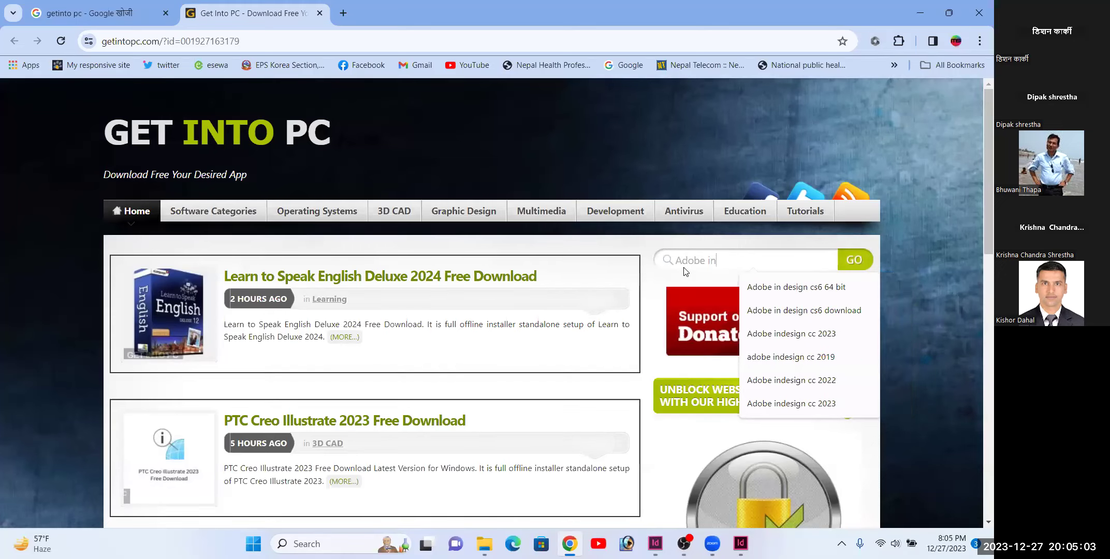
text( design)
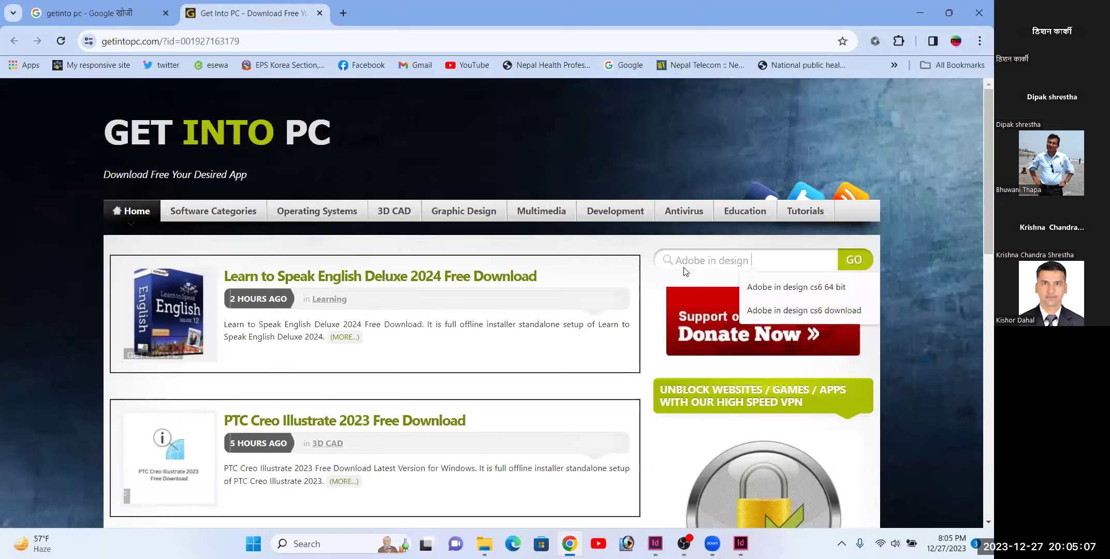
text( cs6)
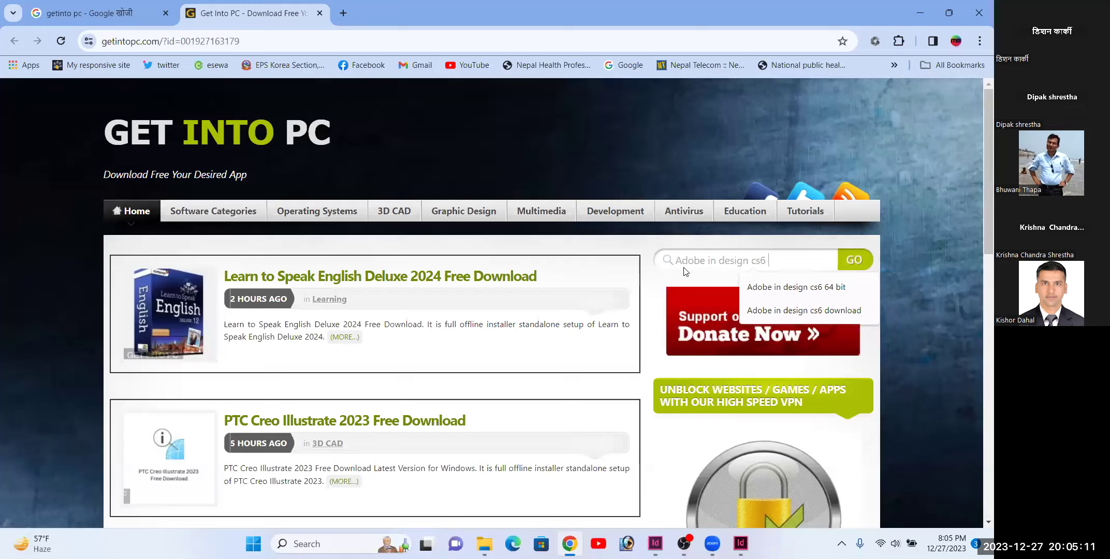
click(852, 262)
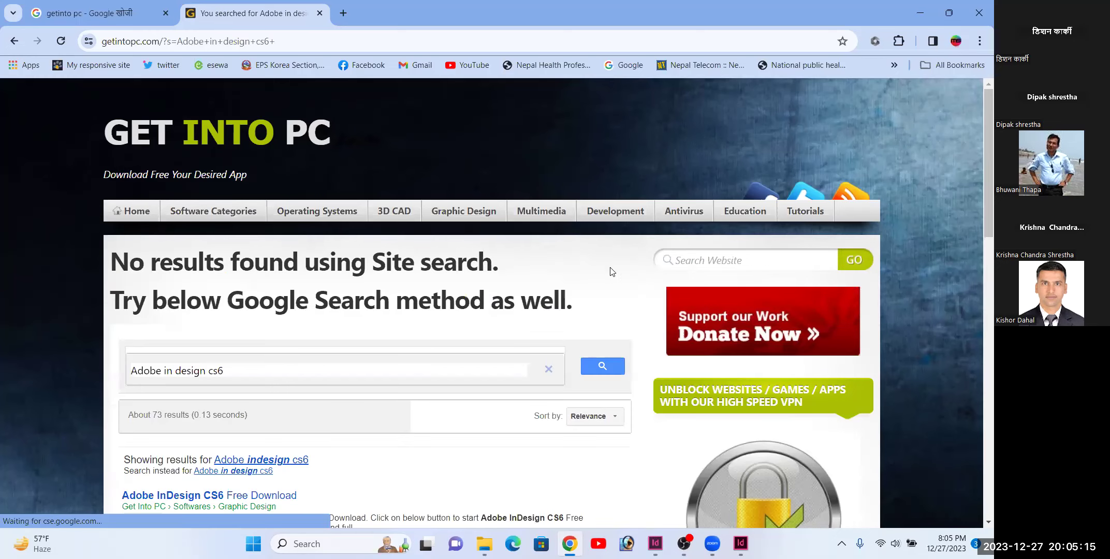
scroll(458, 290, down, 4)
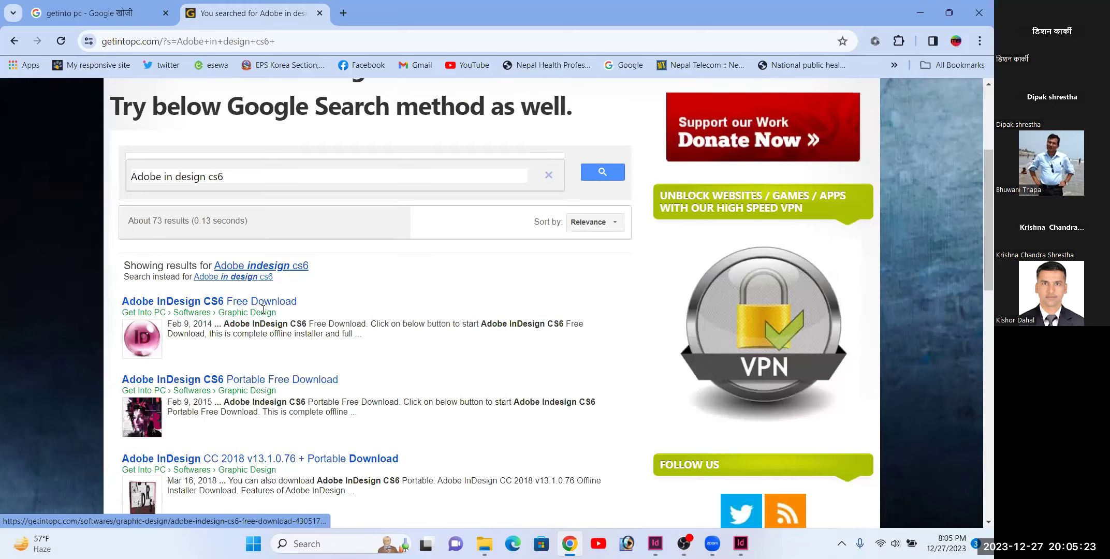
click(216, 305)
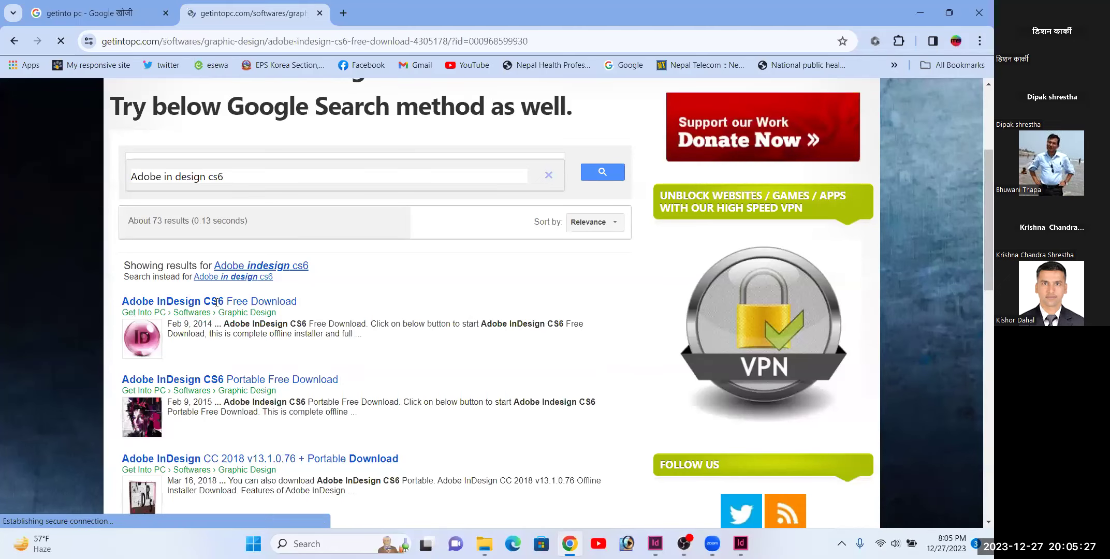
Scroll to the bottom of the Adobe InDesign CS6 page and start the setup download
scroll(475, 323, down, 5)
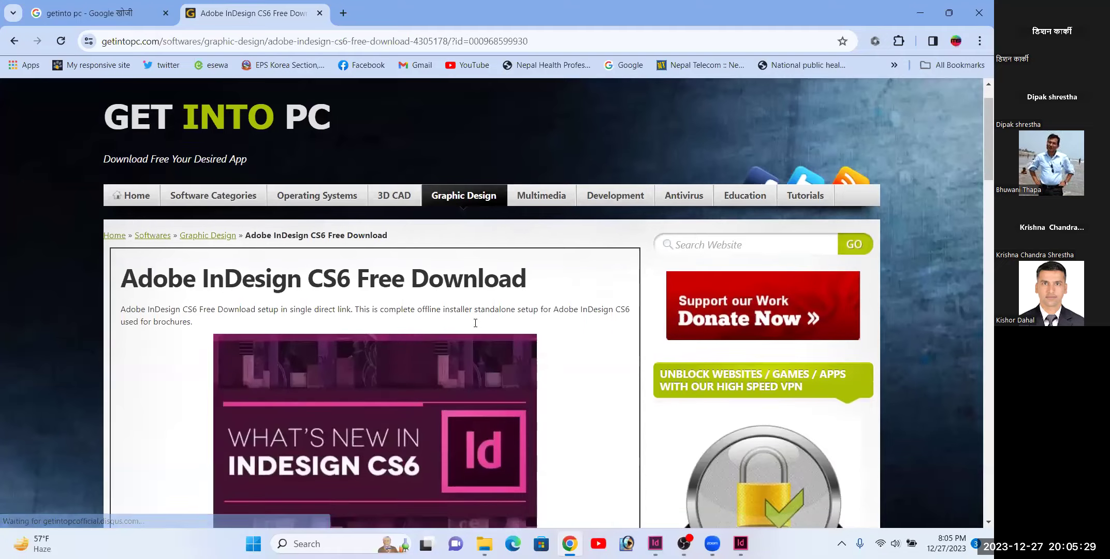
scroll(474, 322, down, 12)
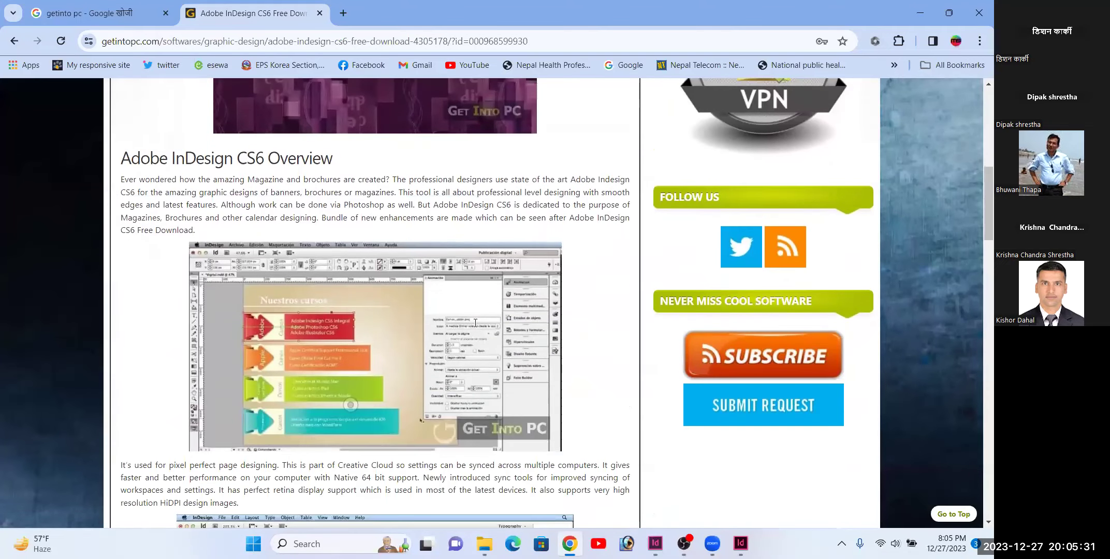
scroll(476, 326, down, 10)
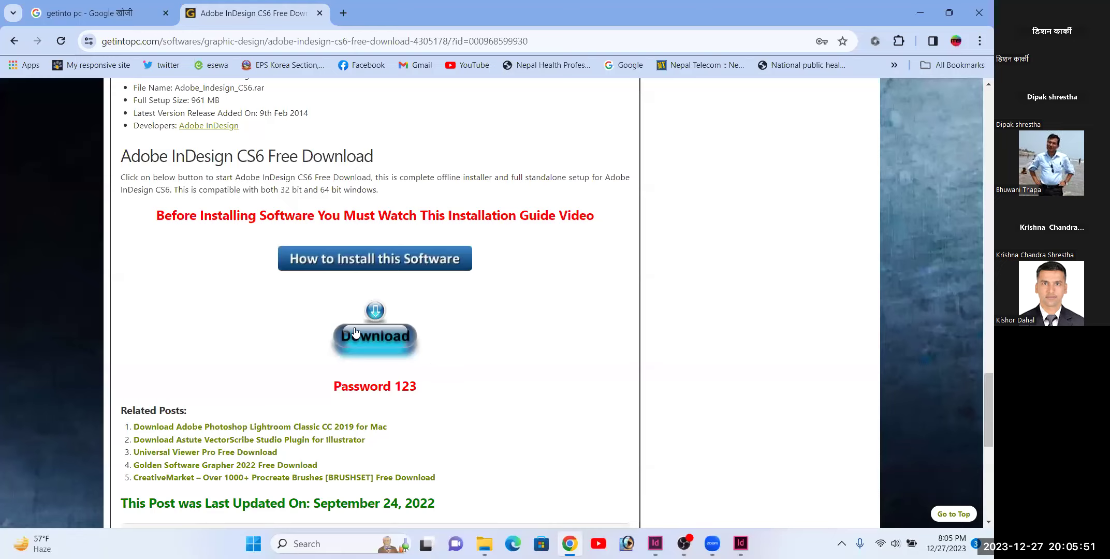
click(369, 341)
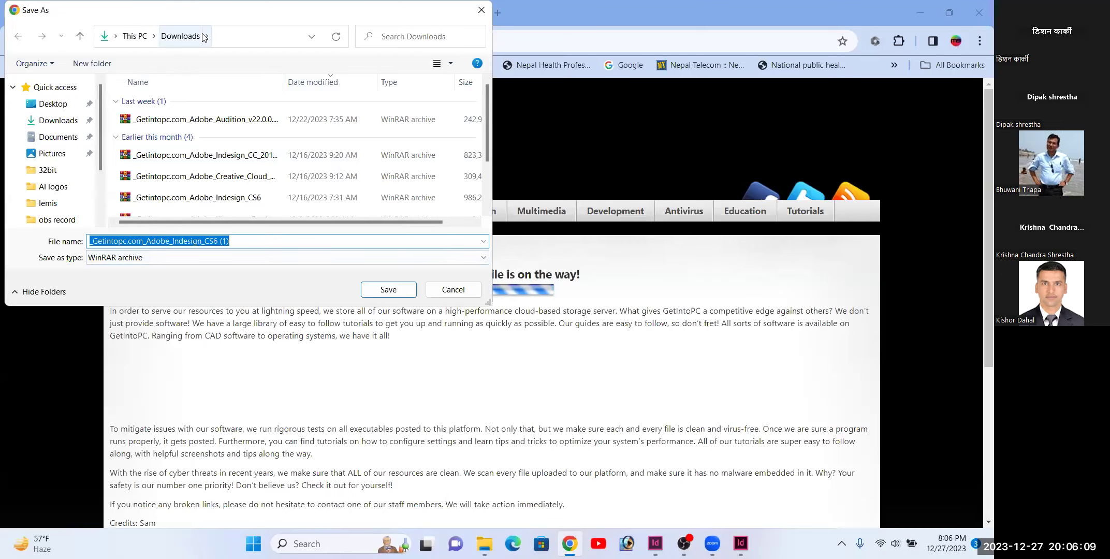
Save _Getintopc.com_Adobe_Indesign_CS6 (1) to Downloads and check its download progress
click(379, 291)
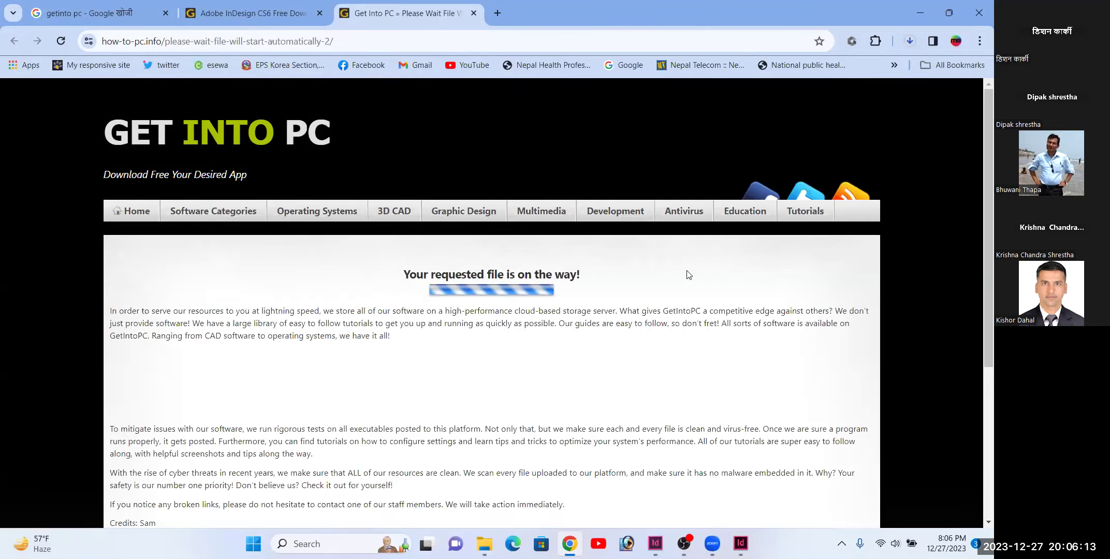
click(907, 39)
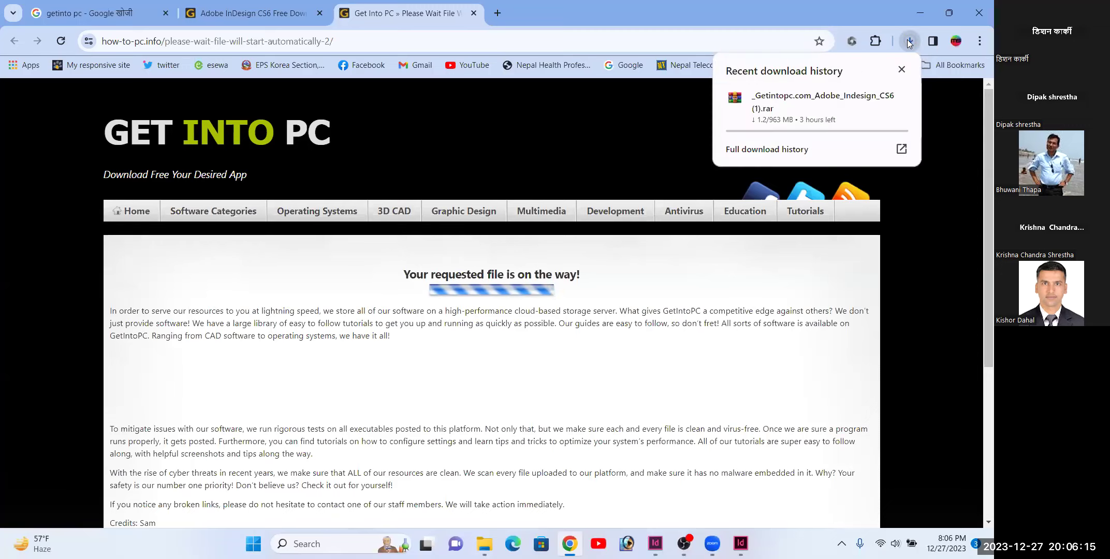
click(944, 82)
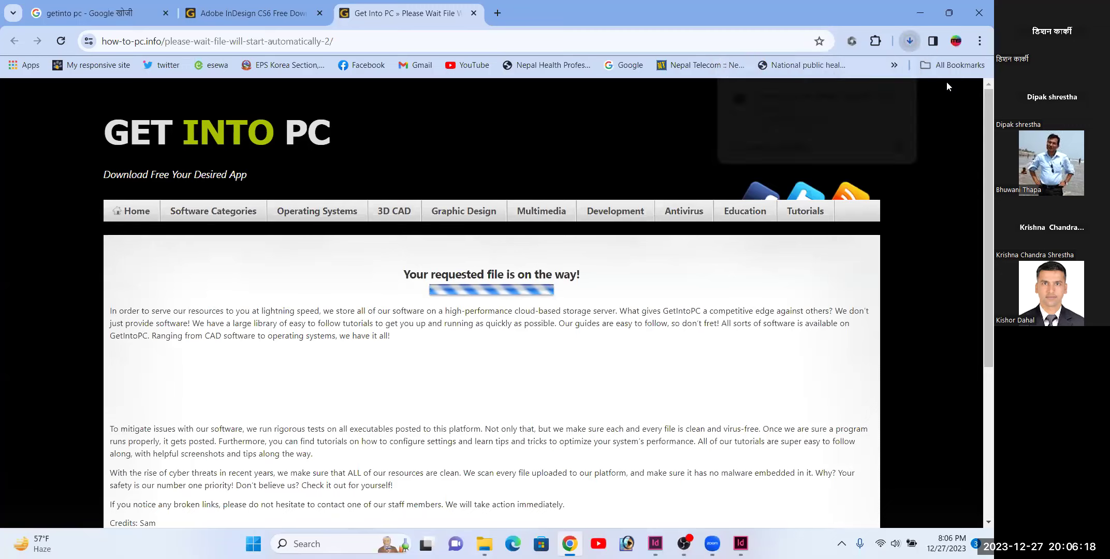
click(912, 40)
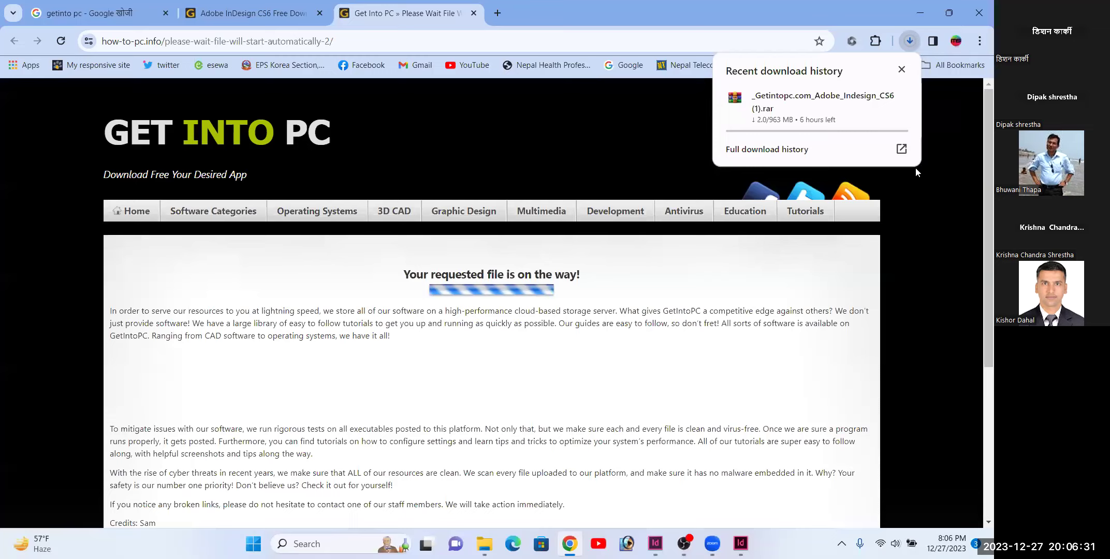
Close the recent download history and minimize Chrome to the desktop
mouse_move(868, 128)
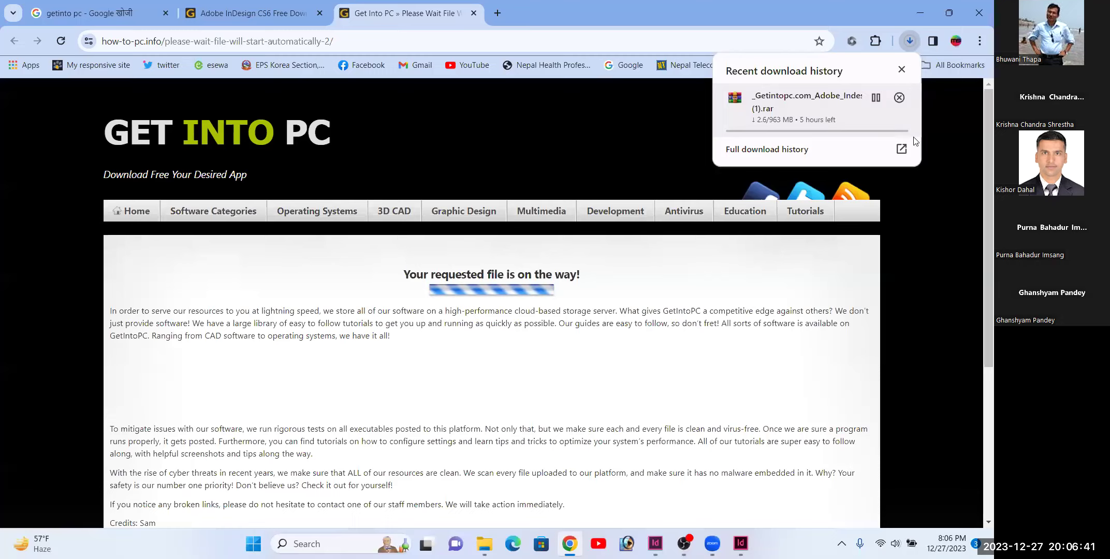
mouse_move(899, 99)
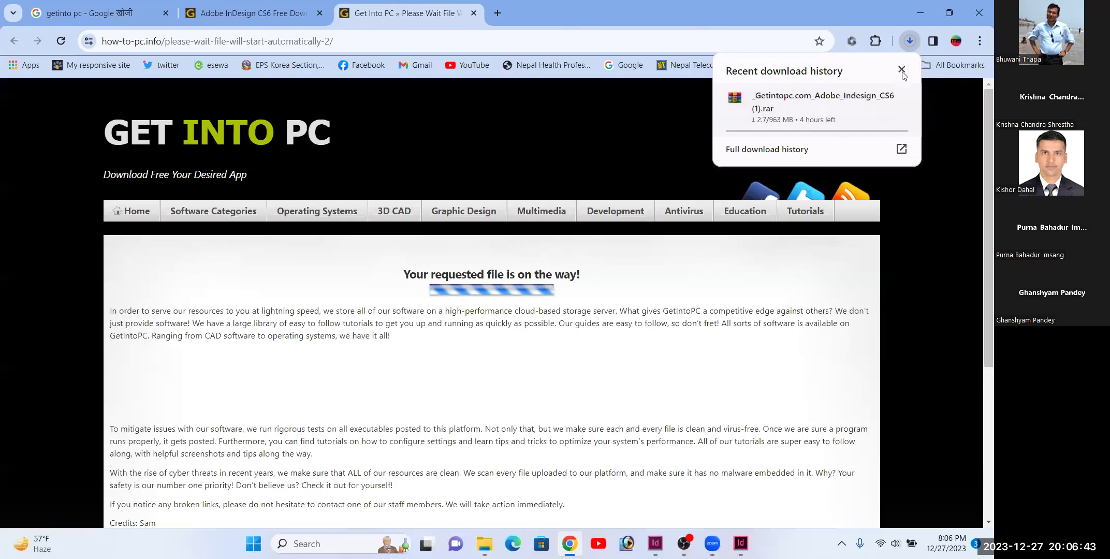
click(901, 70)
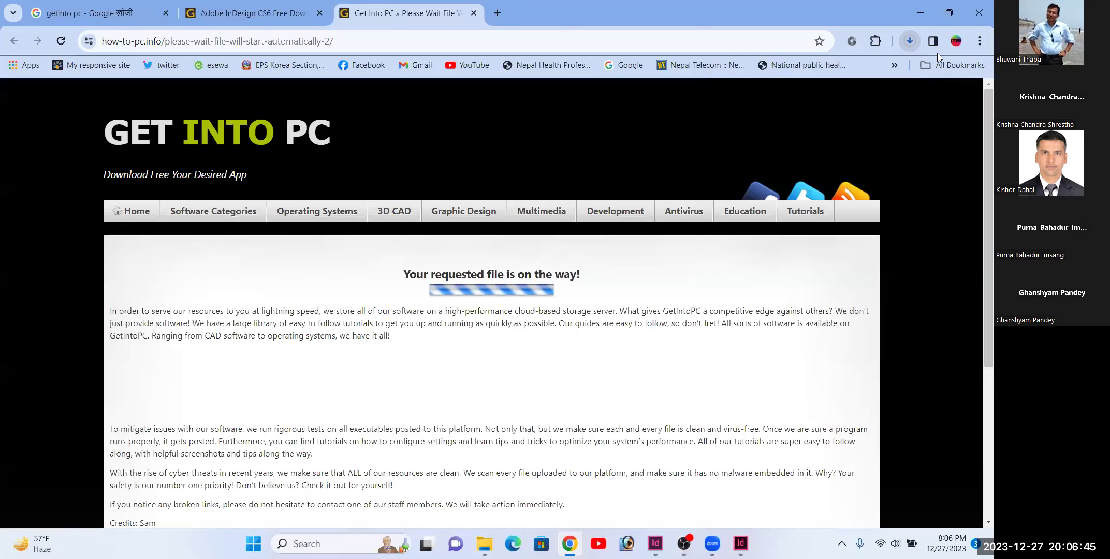
click(922, 13)
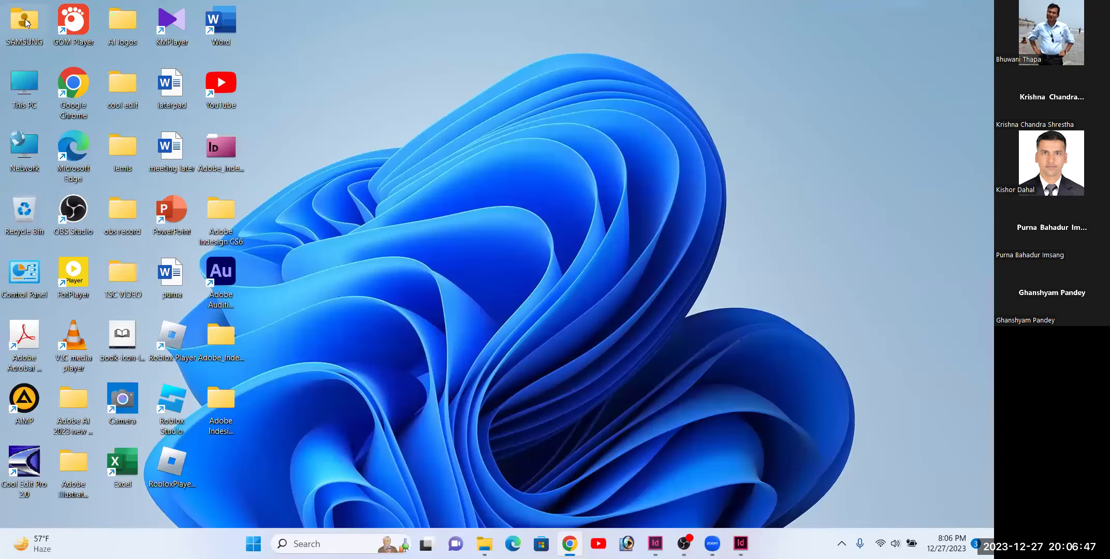
Go to SAMSUNG > Downloads and open the _Getintopc.com_Adobe_Indesign_CS6 archive in WinRAR
double_click(25, 22)
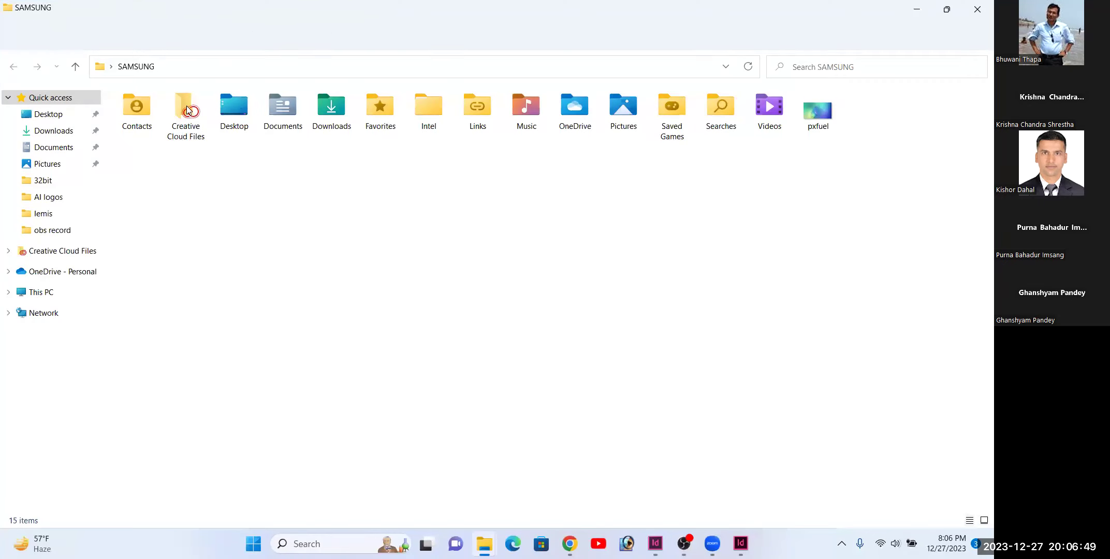
double_click(337, 115)
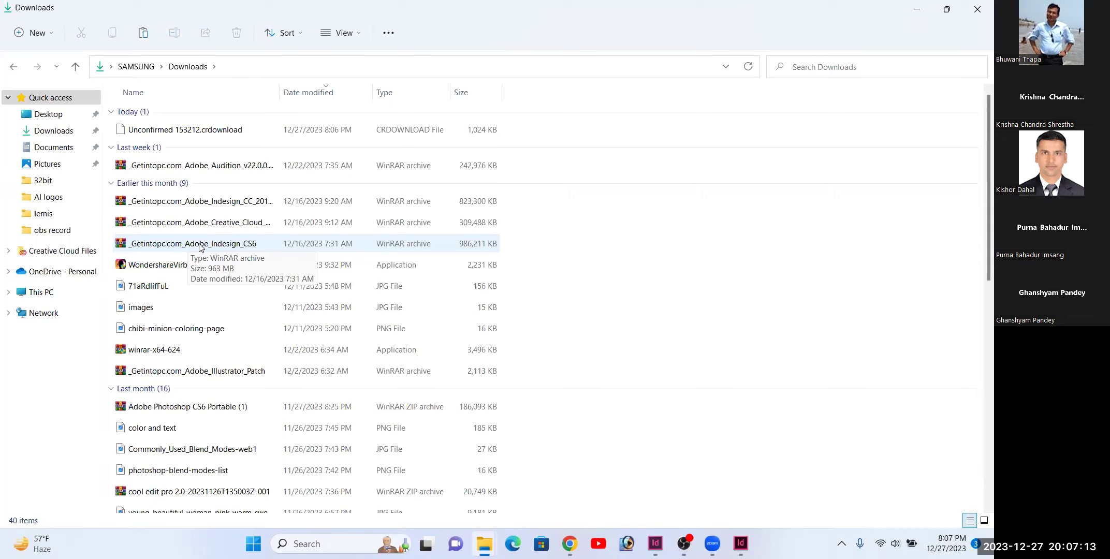
click(201, 245)
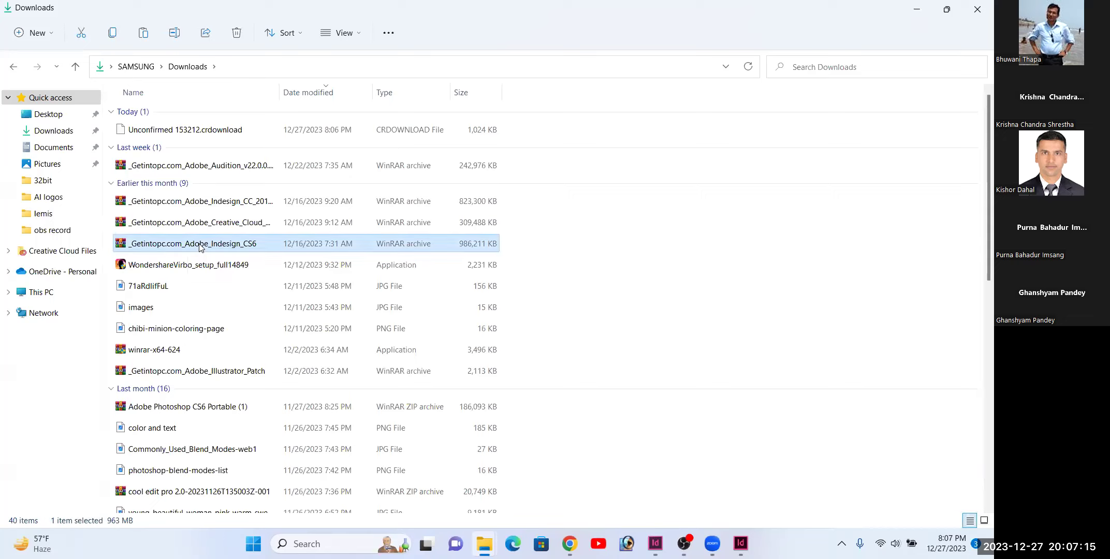
double_click(201, 247)
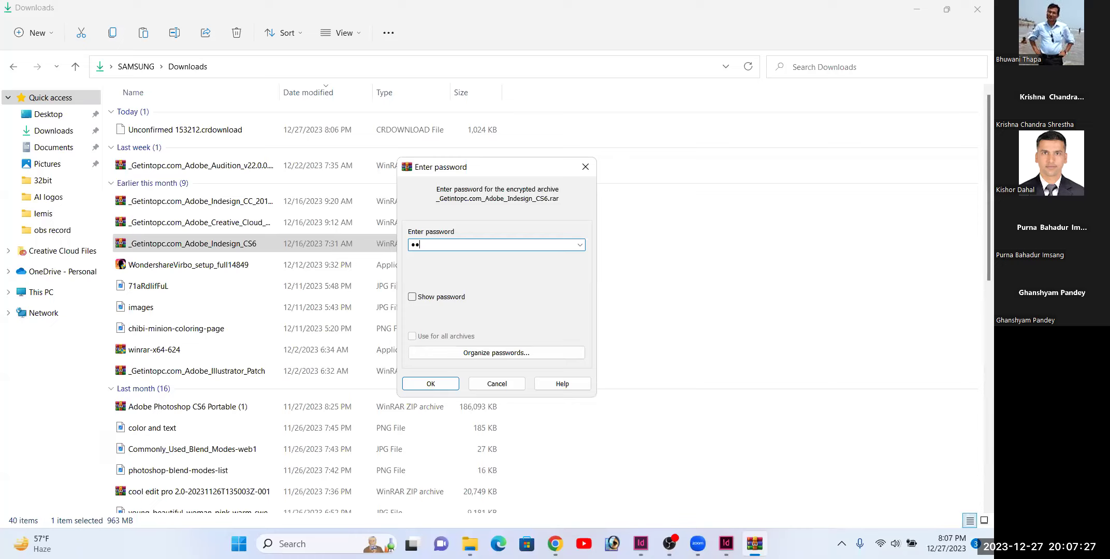
Confirm the archive password and minimize File Explorer to bring the WinRAR window forward
click(428, 384)
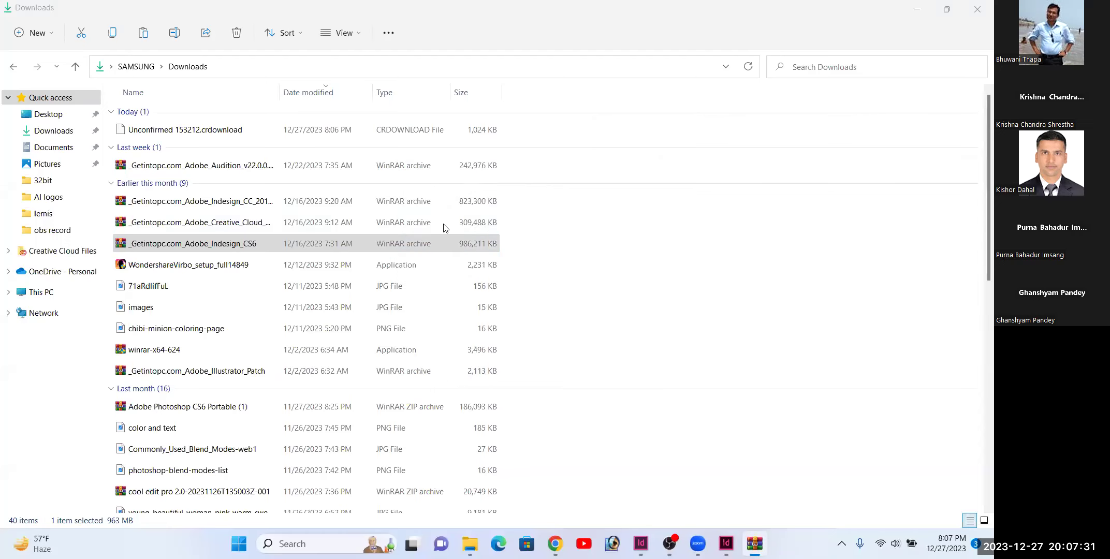
click(917, 10)
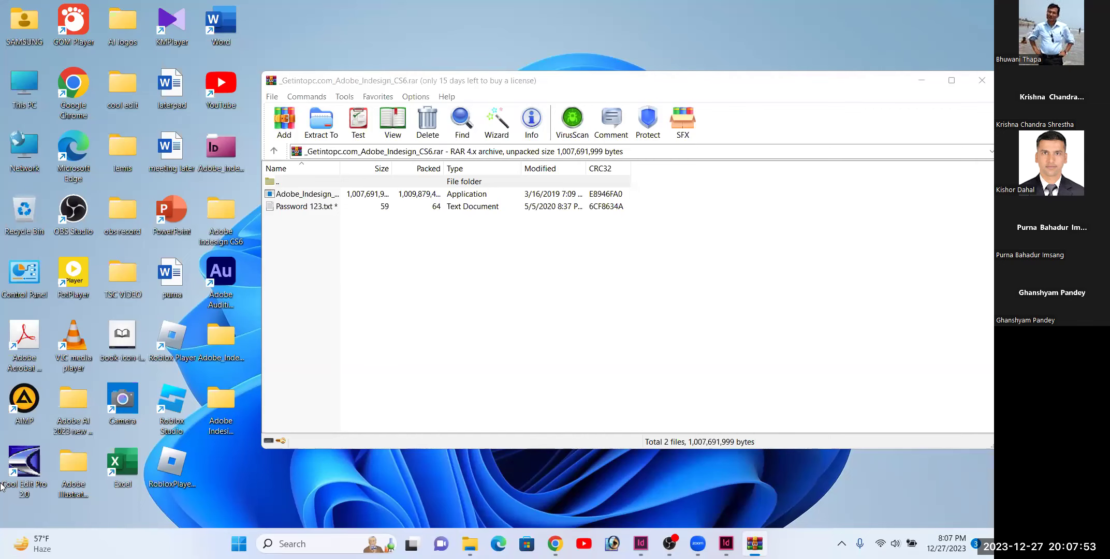
Close the WinRAR window holding the InDesign CS6 archive
mouse_move(37, 536)
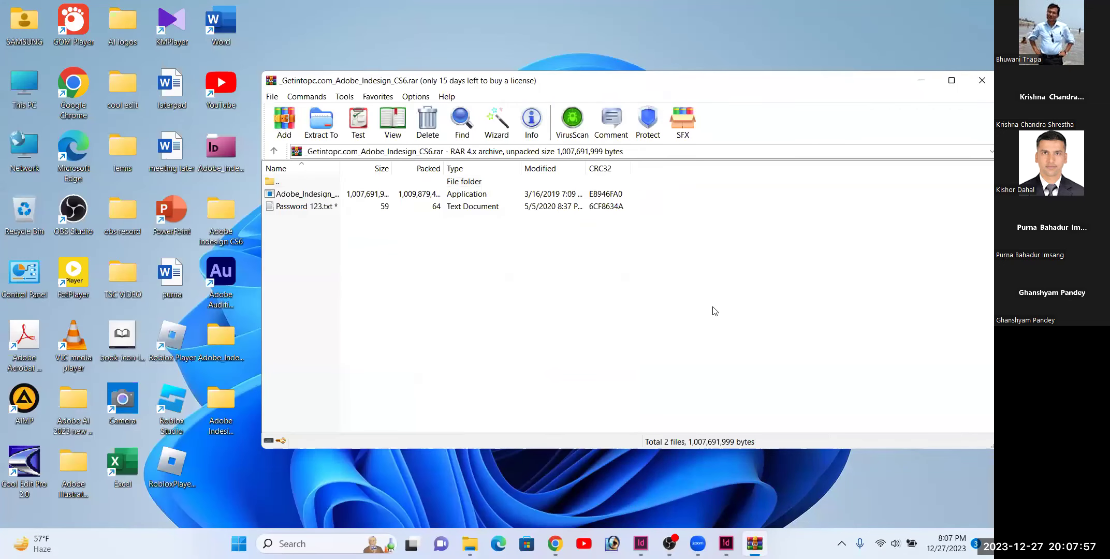
click(204, 474)
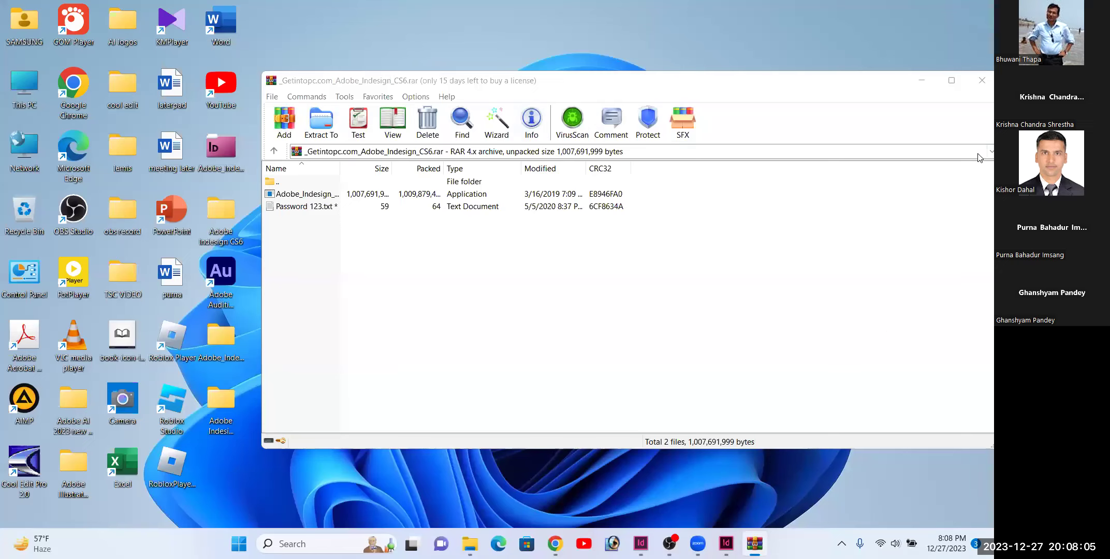
click(979, 86)
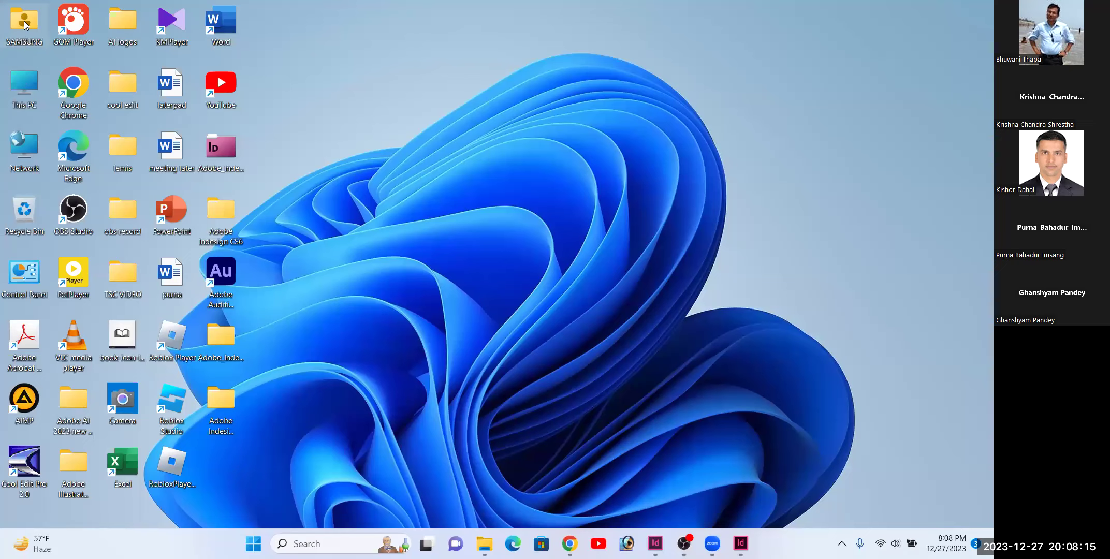
Go to SAMSUNG > Downloads and reopen _Getintopc.com_Adobe_Indesign_CS6.rar in WinRAR
double_click(24, 25)
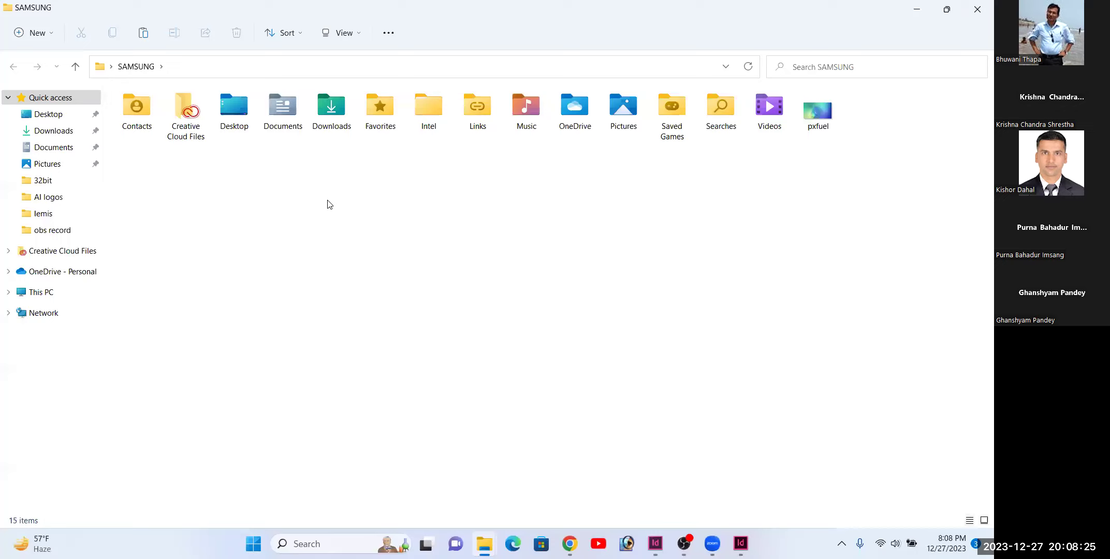
click(330, 116)
double_click(329, 116)
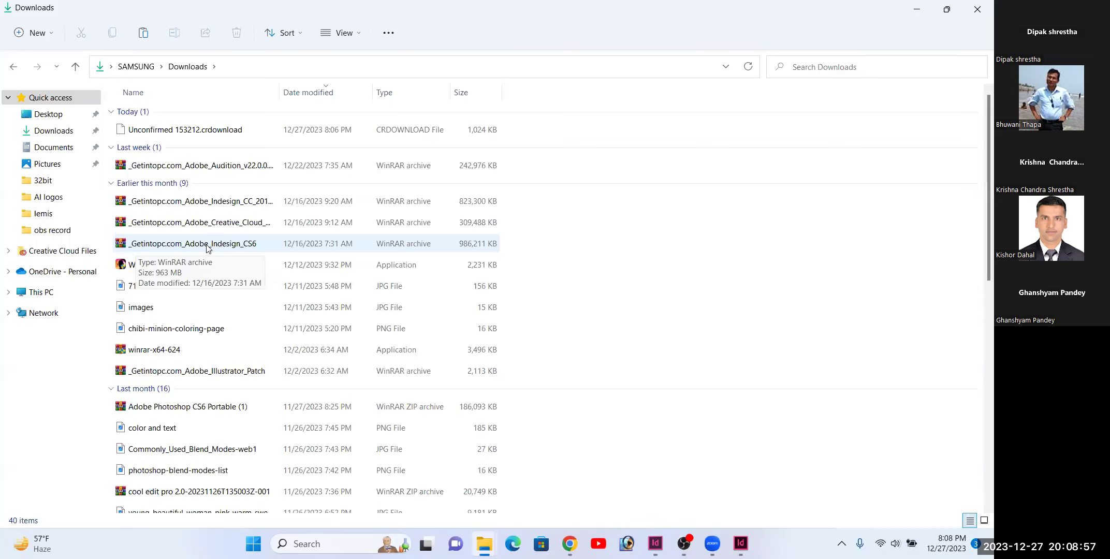
click(217, 247)
double_click(218, 247)
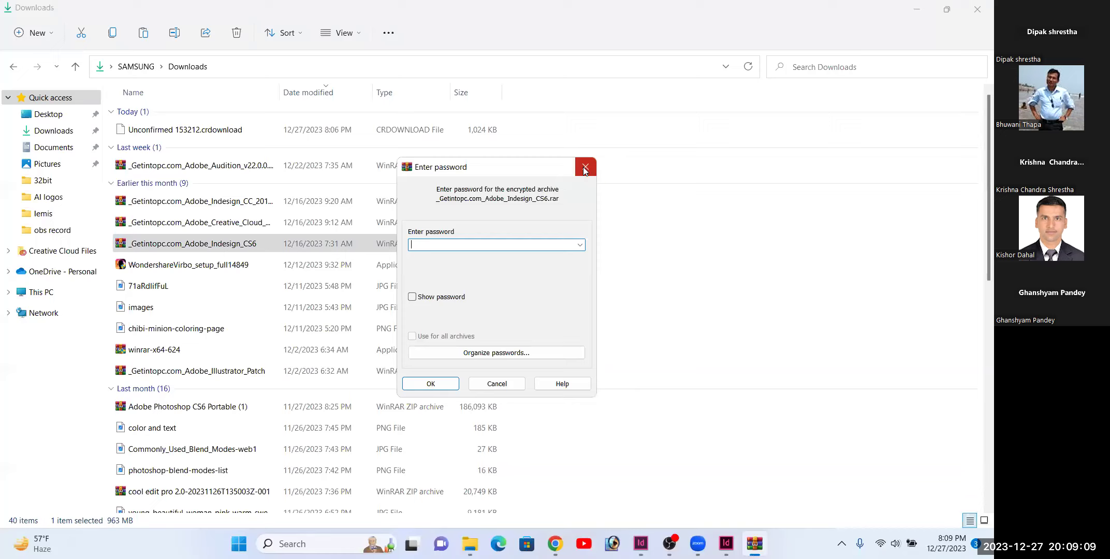
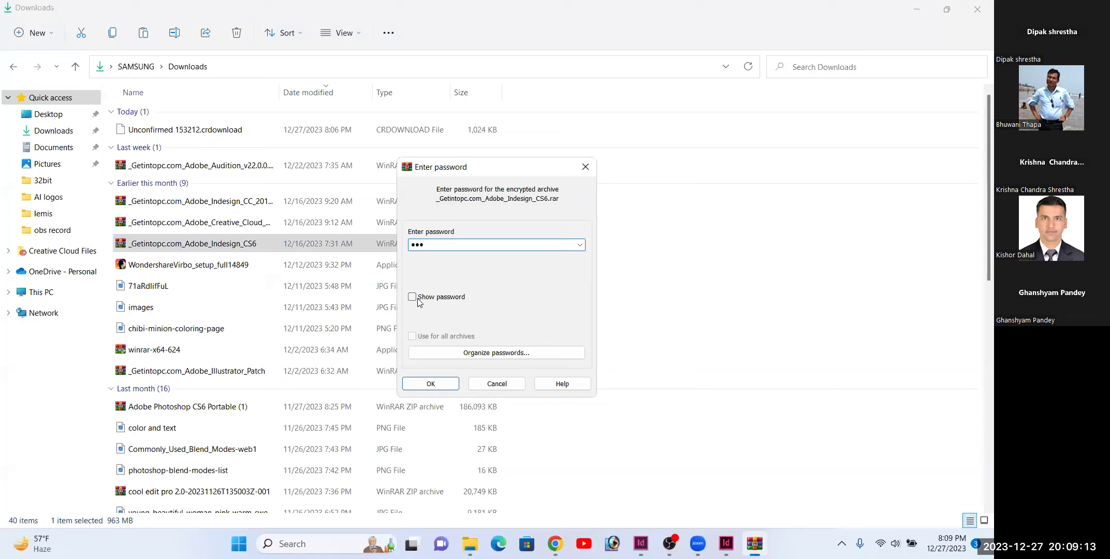
Enter the archive password, then minimize File Explorer to view the installer and password file
click(432, 384)
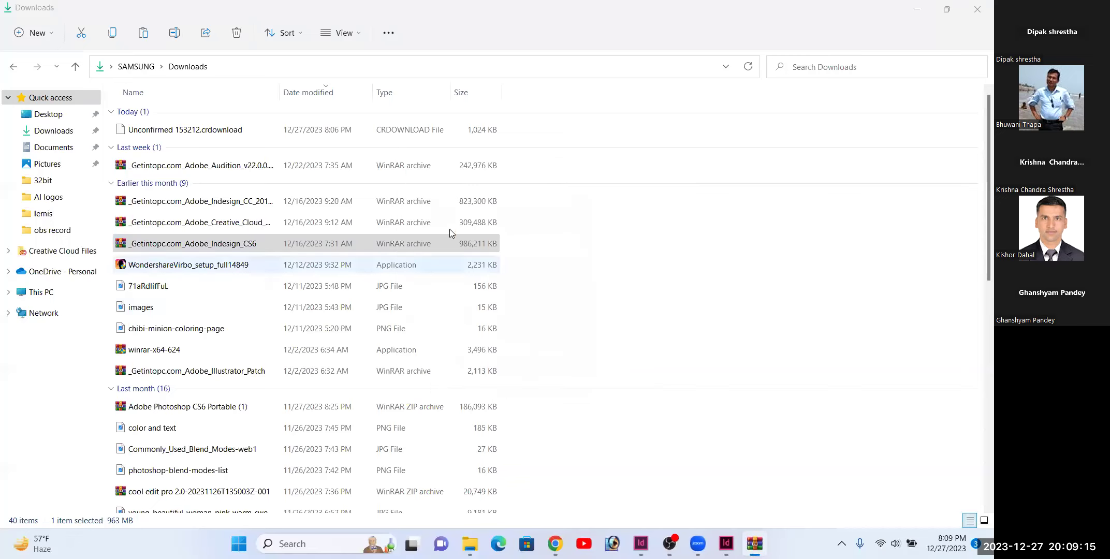
click(912, 16)
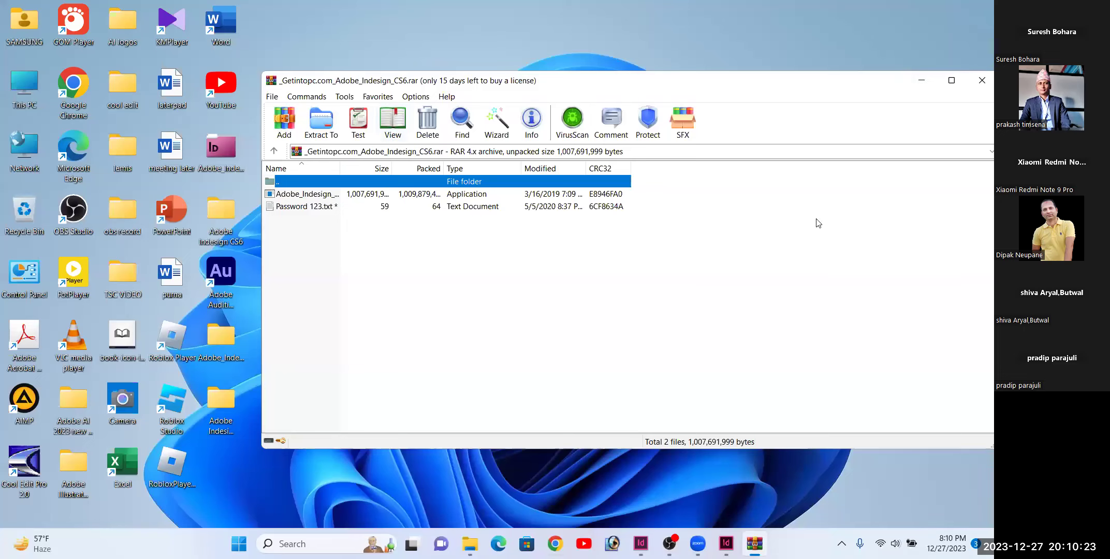
Minimize the WinRAR archive window to reveal the desktop
click(922, 79)
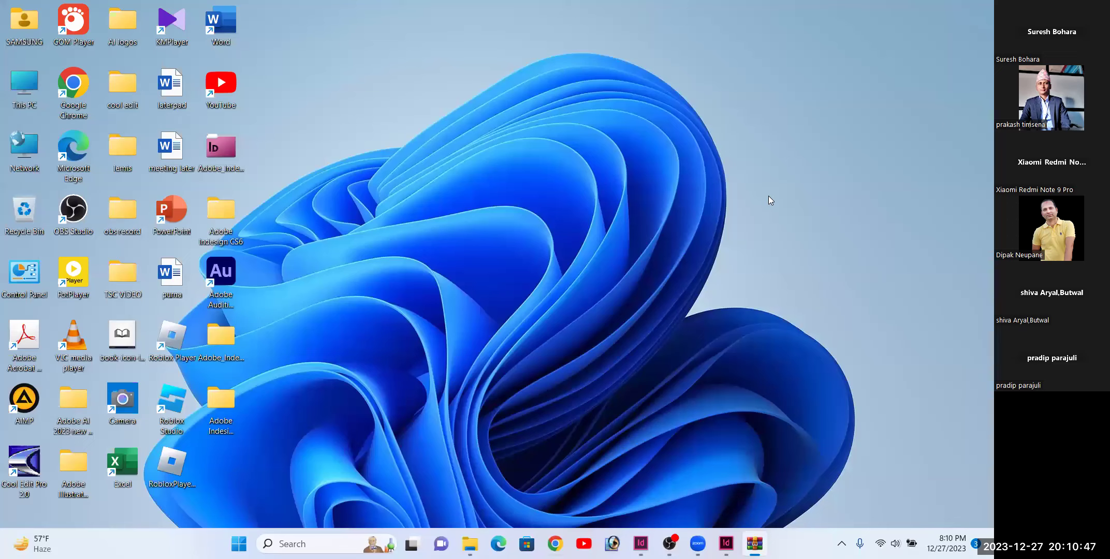
right_click(767, 173)
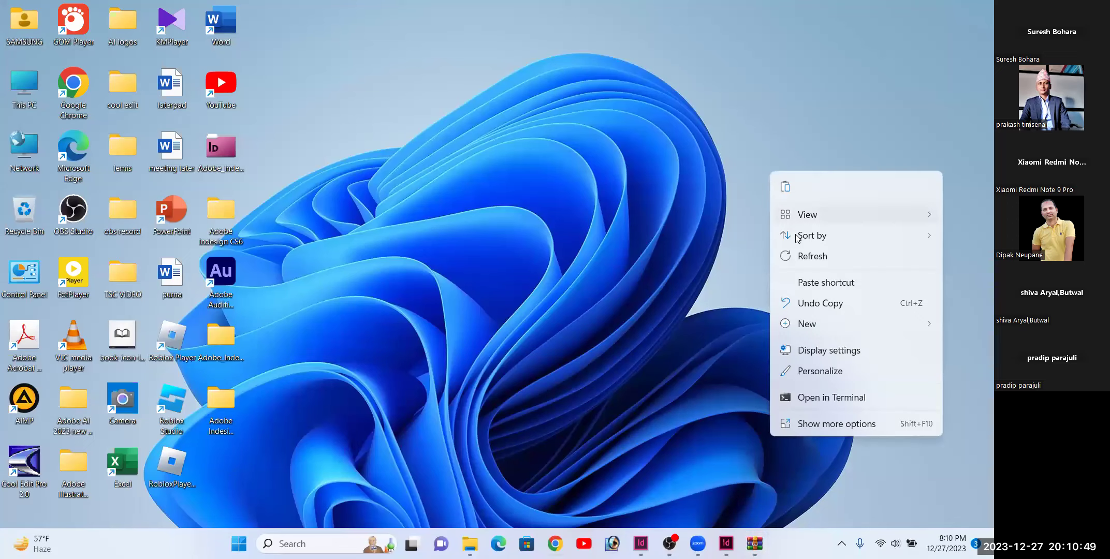
click(805, 257)
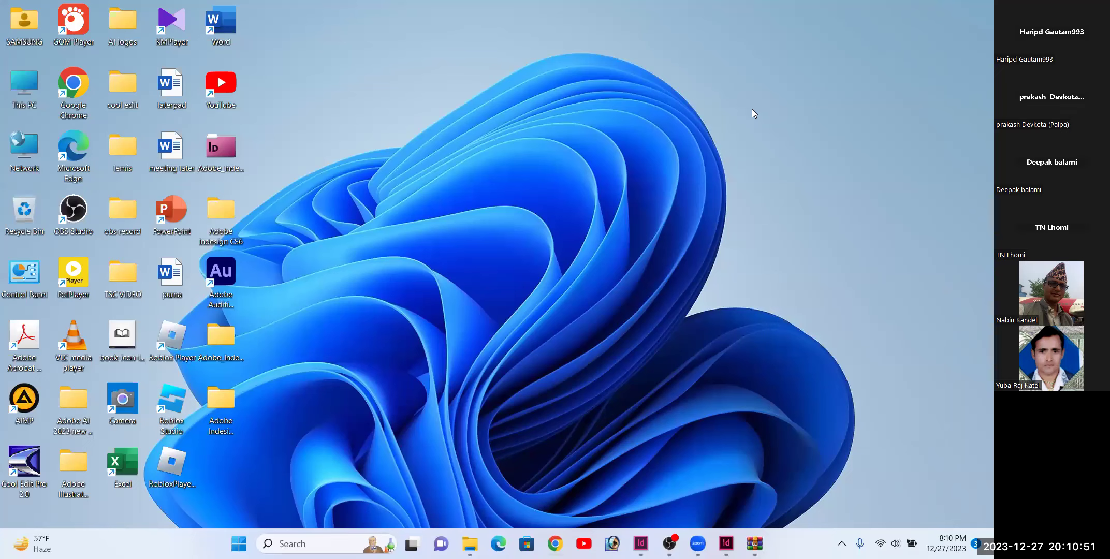
right_click(751, 110)
click(795, 198)
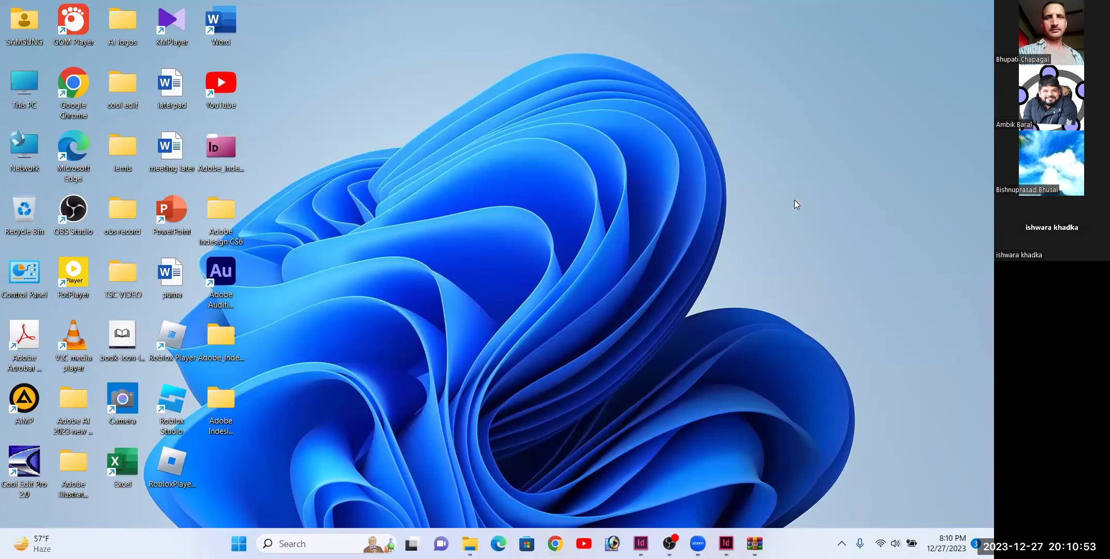
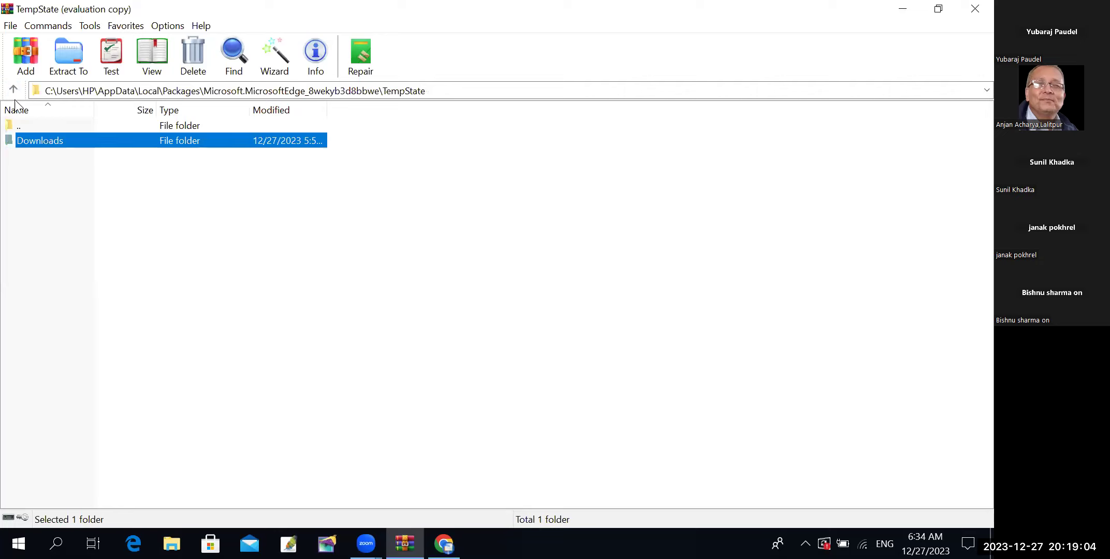
Check the empty Downloads folder, climb back up to Packages, and close WinRAR
double_click(36, 143)
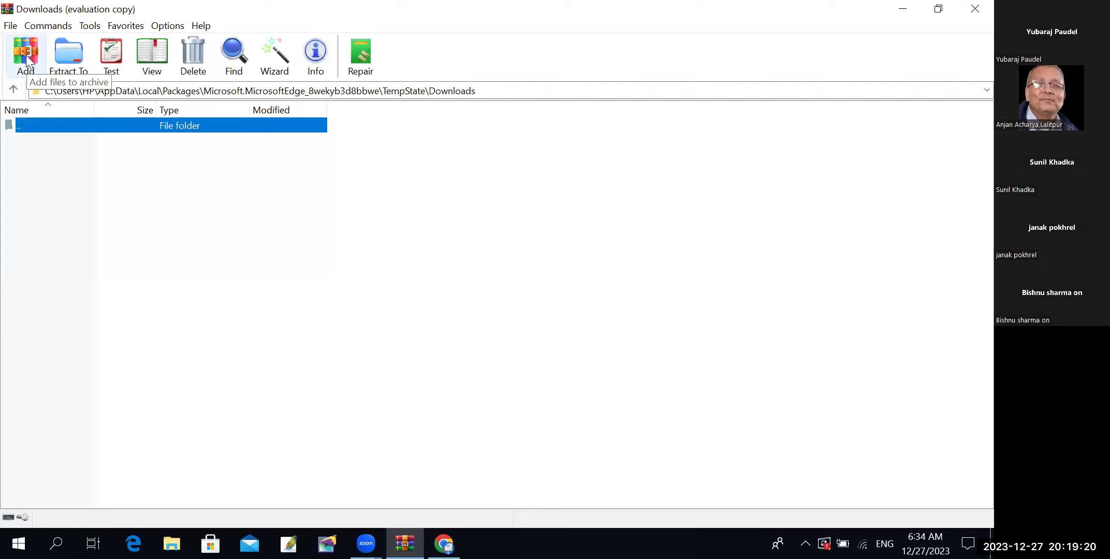
click(14, 93)
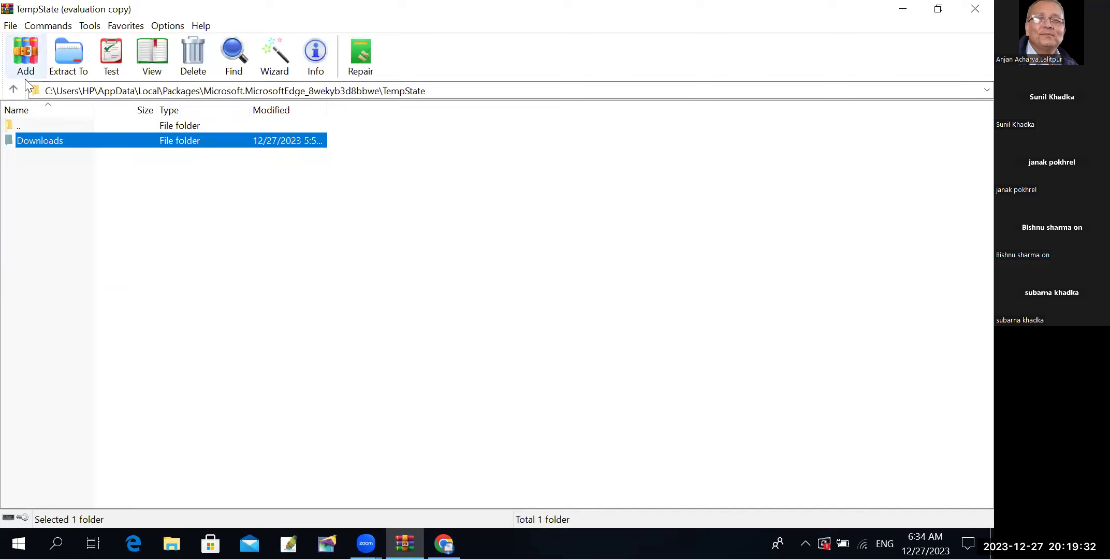
click(12, 129)
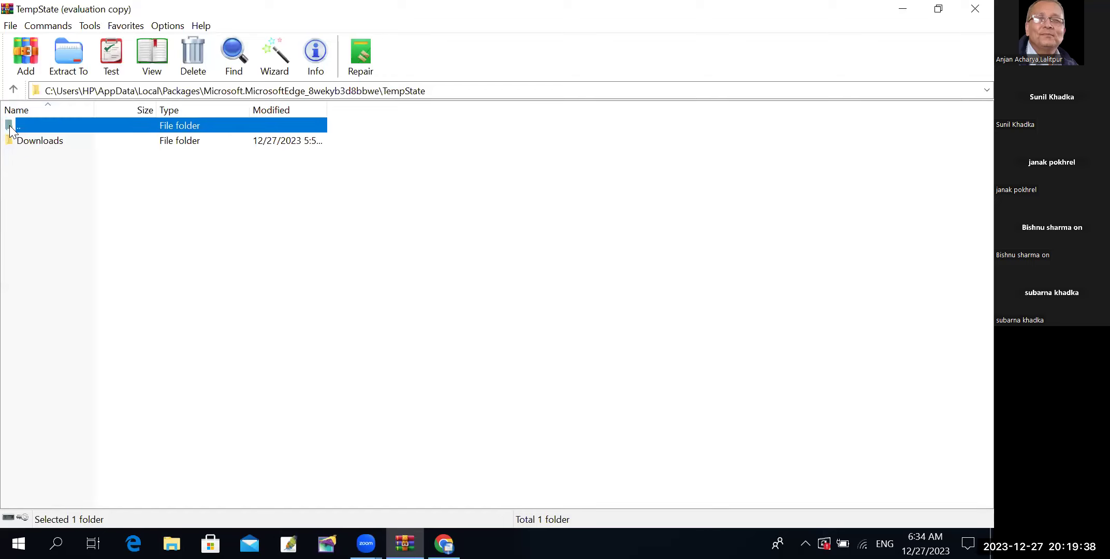
double_click(11, 128)
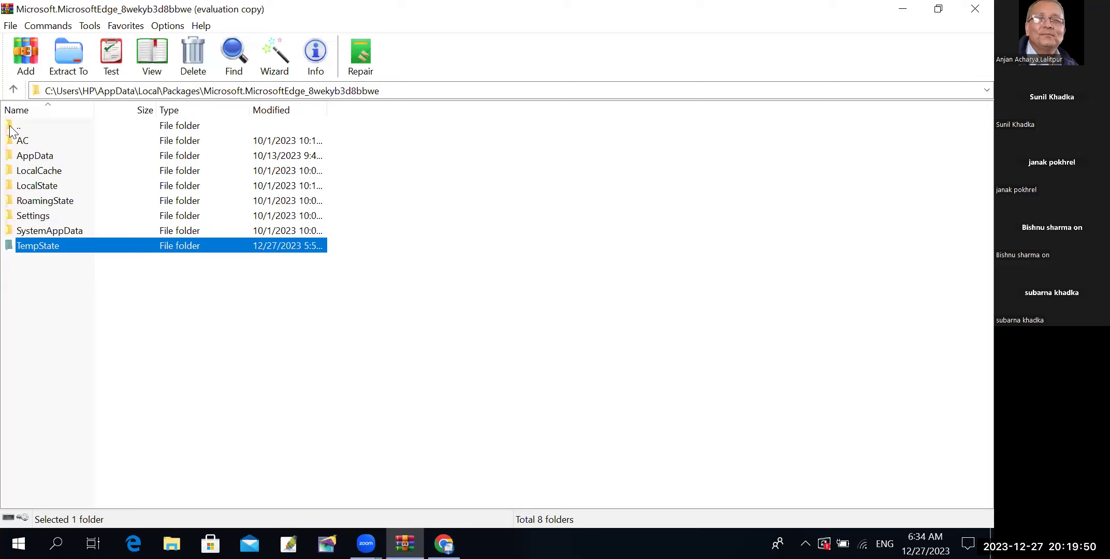
click(13, 91)
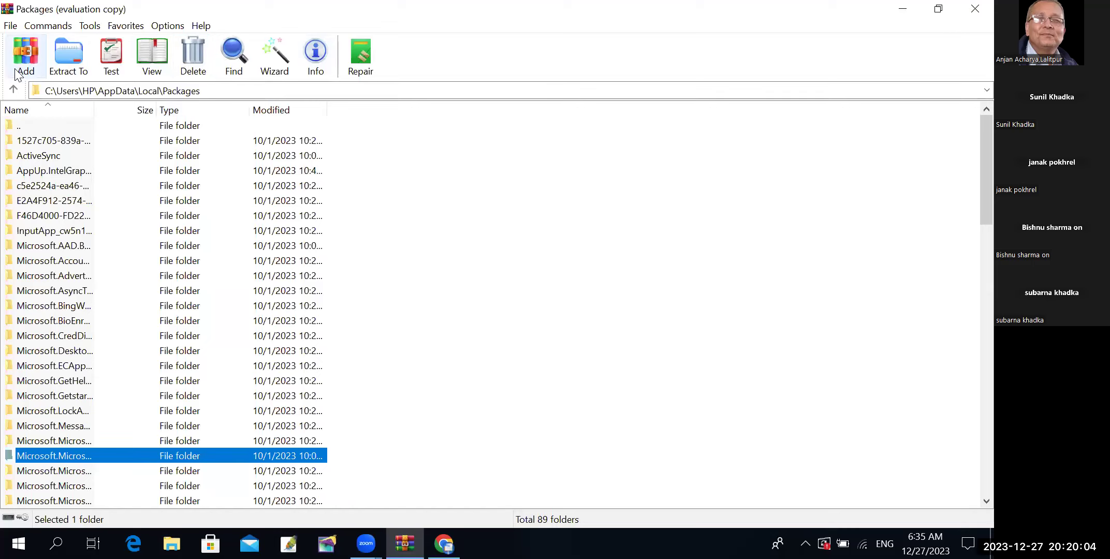
click(972, 10)
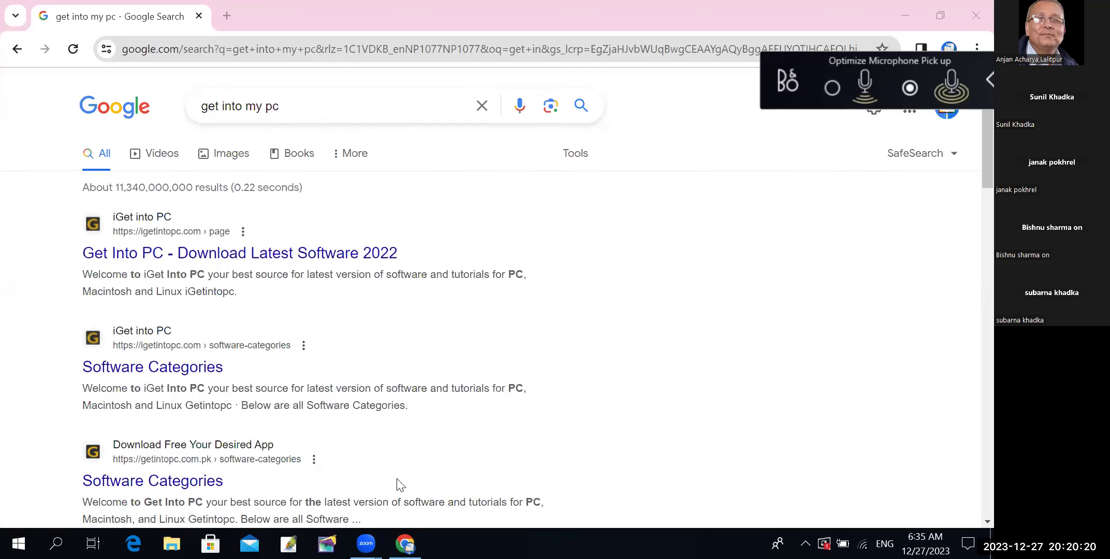
Close the Chrome window showing the 'get into my pc' results
mouse_move(365, 544)
click(970, 15)
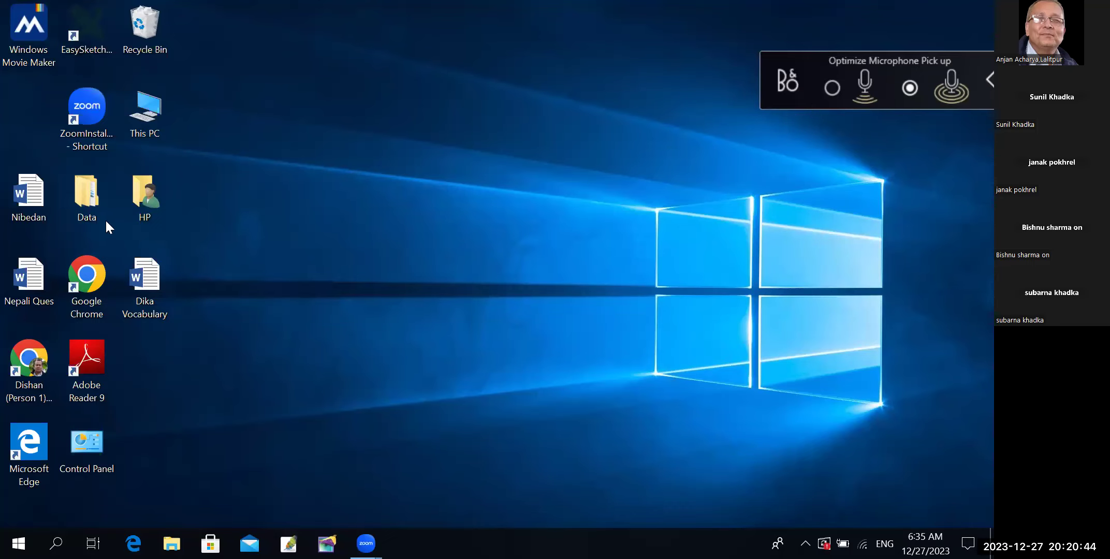
Open the HP user folder and then its Downloads folder with 128 items
double_click(139, 194)
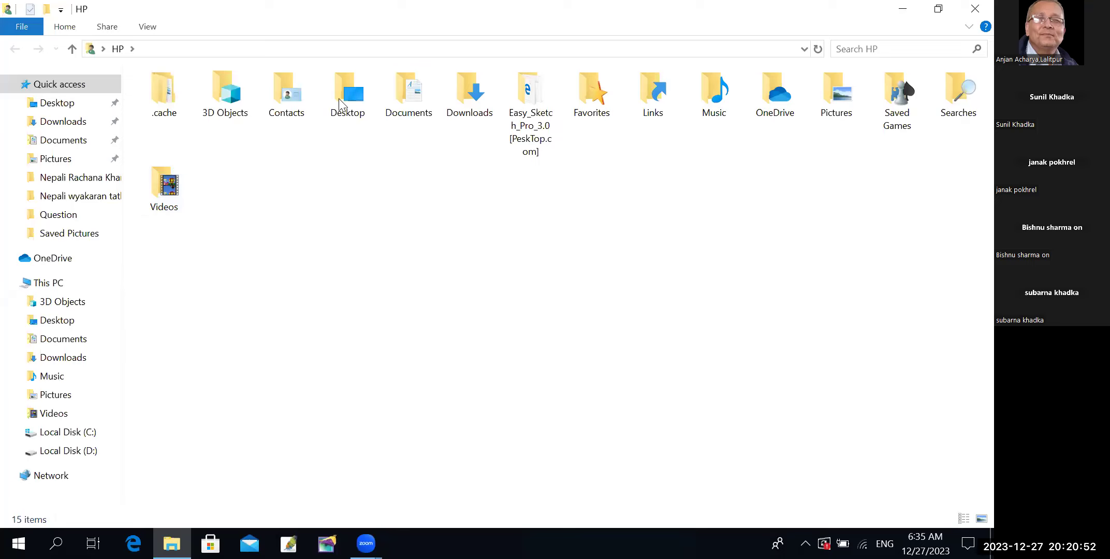
click(469, 94)
double_click(469, 94)
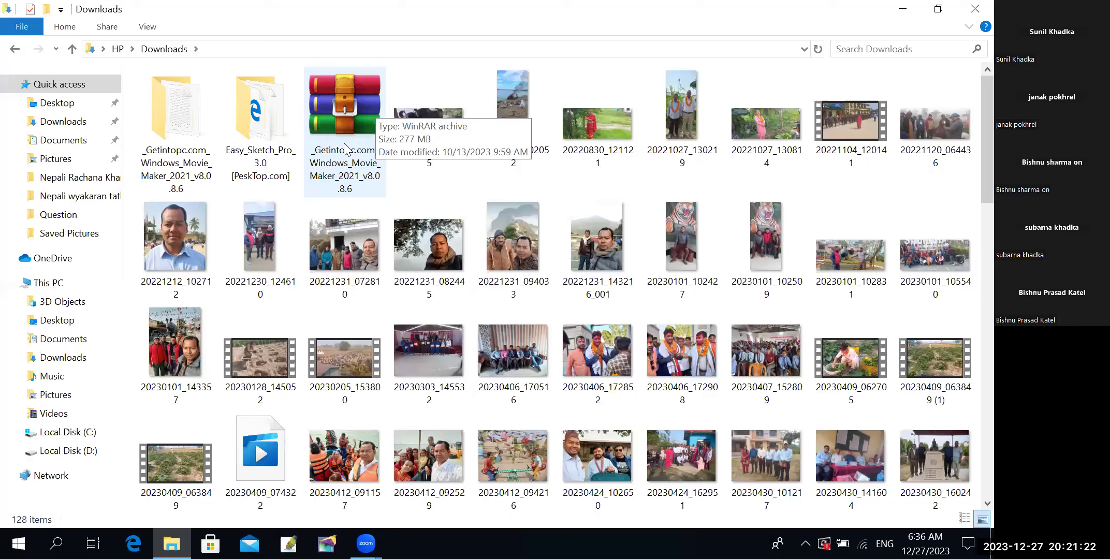
Try the encrypted Movie Maker archive, cancel its password prompt, and return to the HP folder
double_click(344, 146)
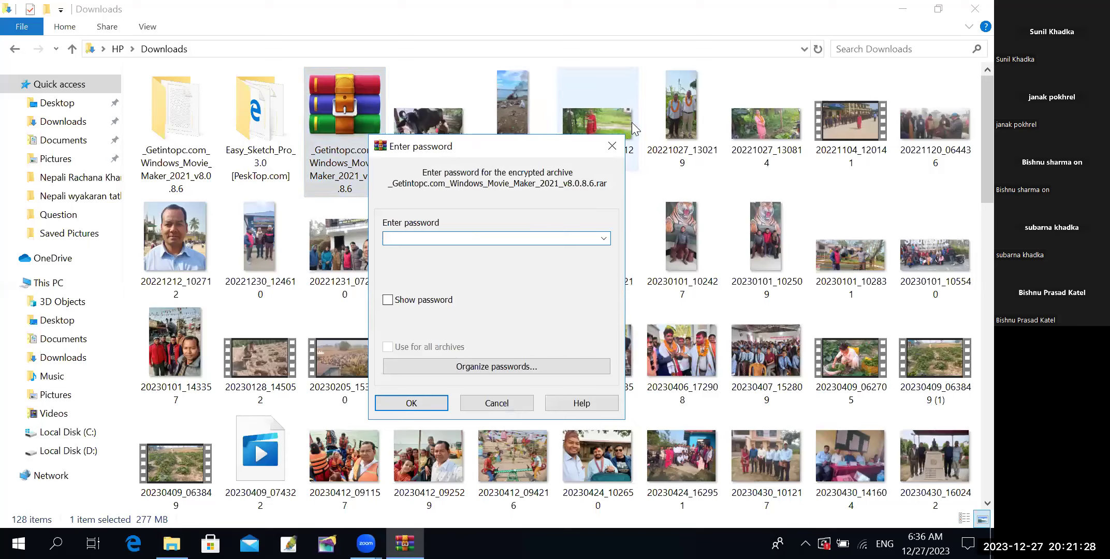
click(612, 146)
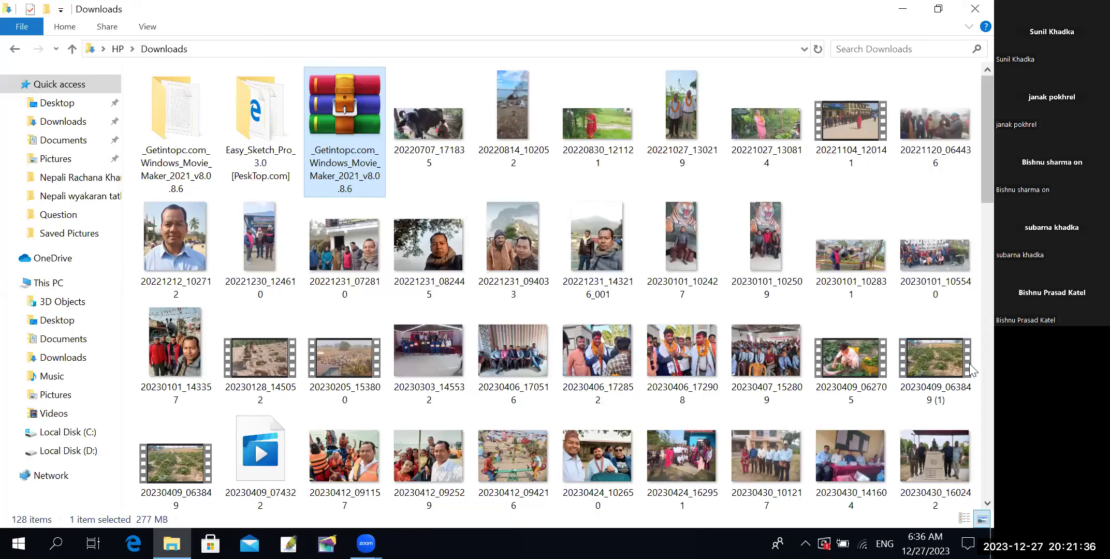
scroll(971, 370, down, 10)
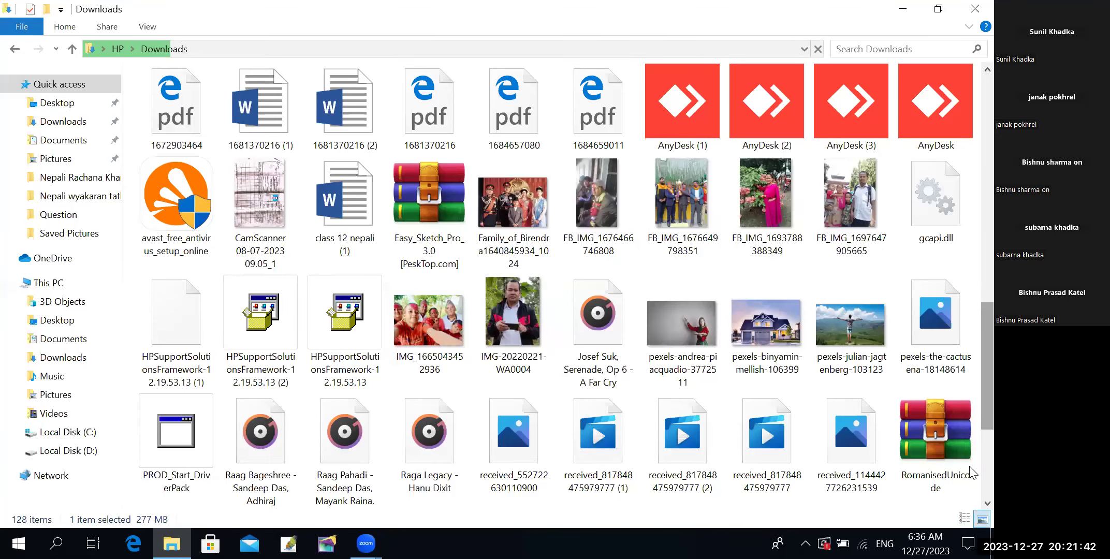
scroll(971, 472, down, 5)
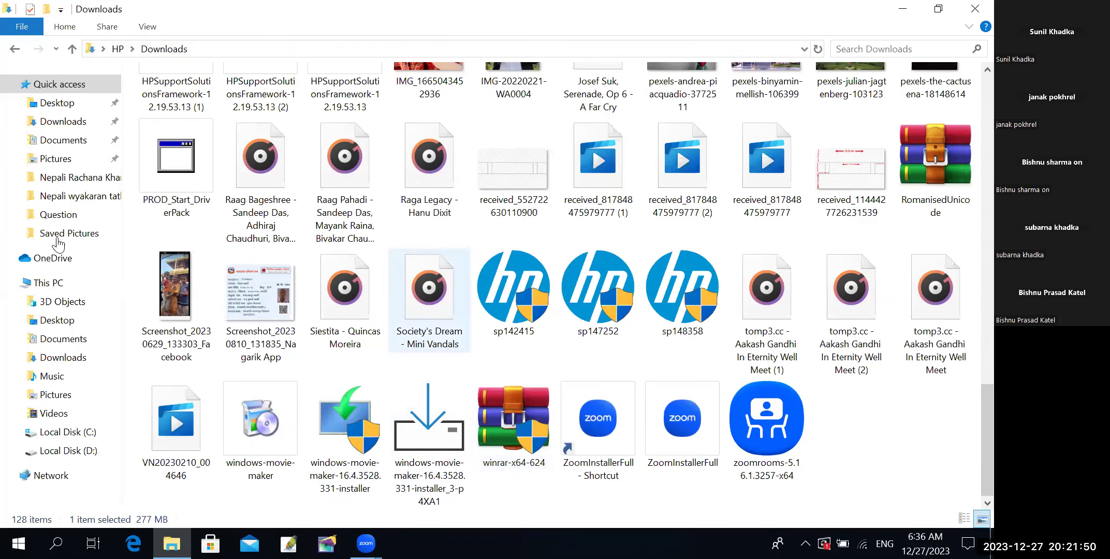
click(16, 50)
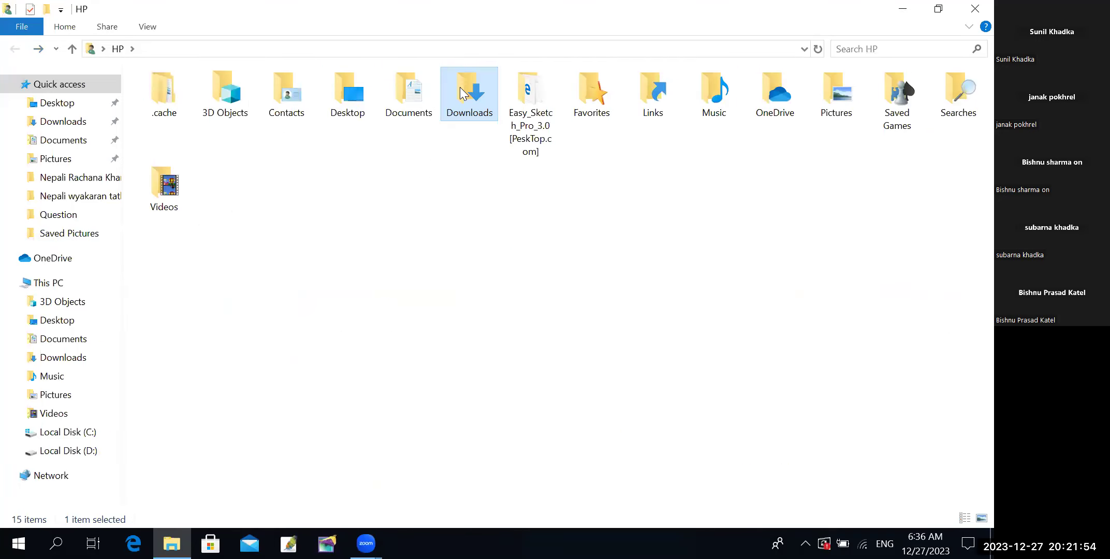
Close the HP user folder window
mouse_move(459, 87)
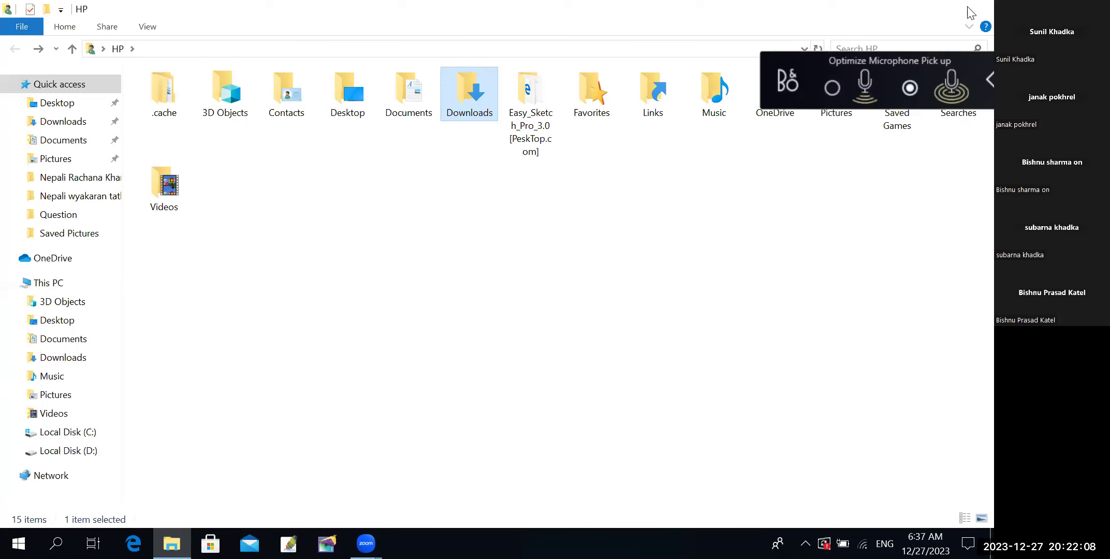
click(970, 9)
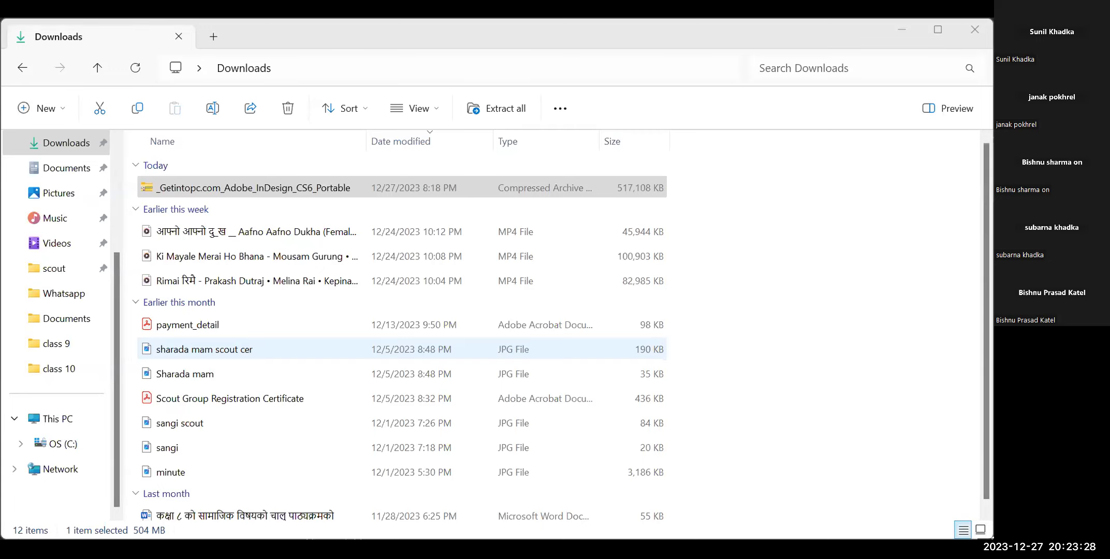
Extract the InDesign CS6 Portable archive in Downloads, then return to Chrome's download page
click(333, 182)
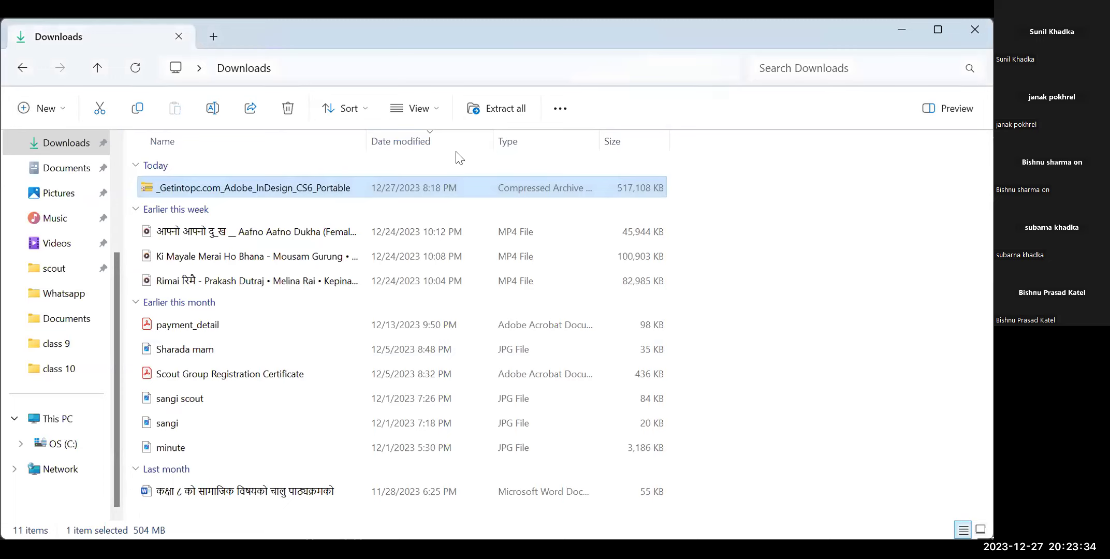
click(494, 110)
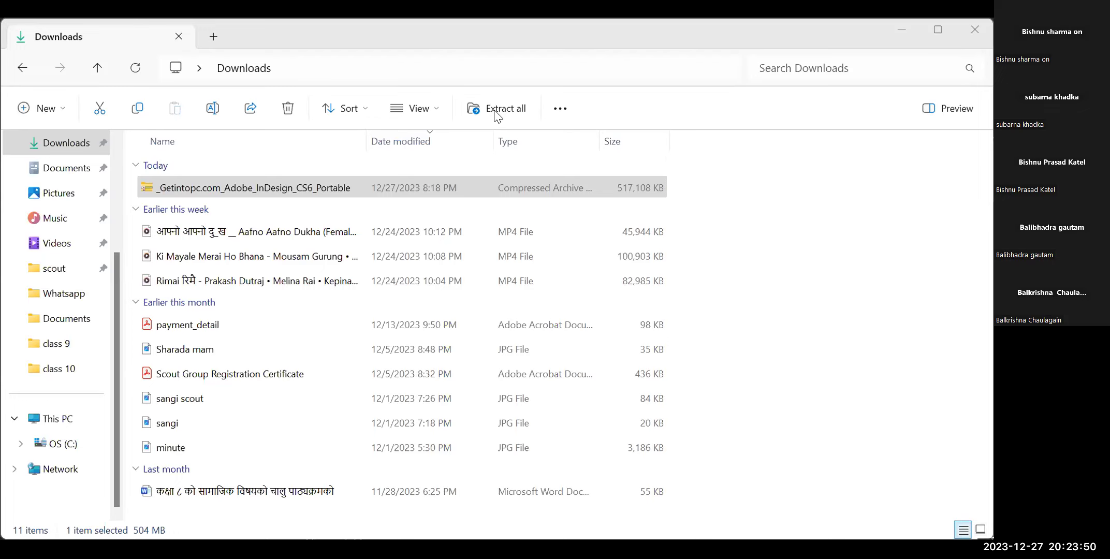
click(495, 114)
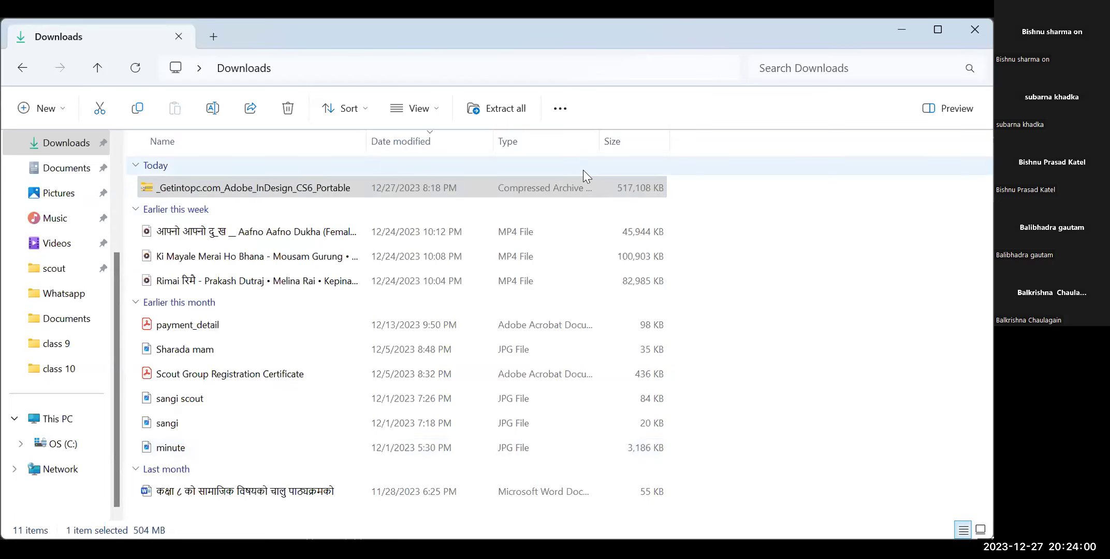
click(495, 115)
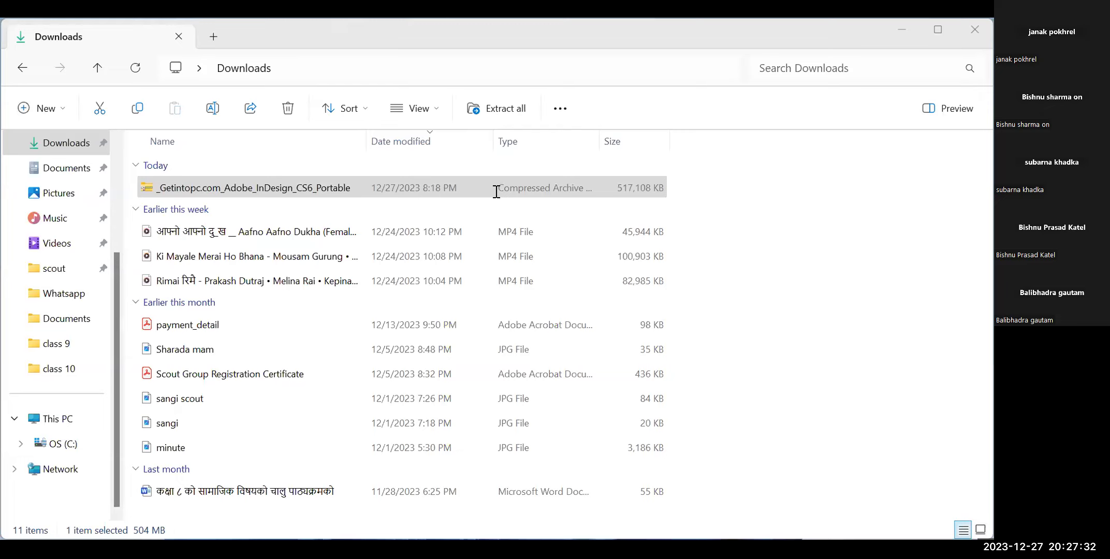
key(alt+Tab)
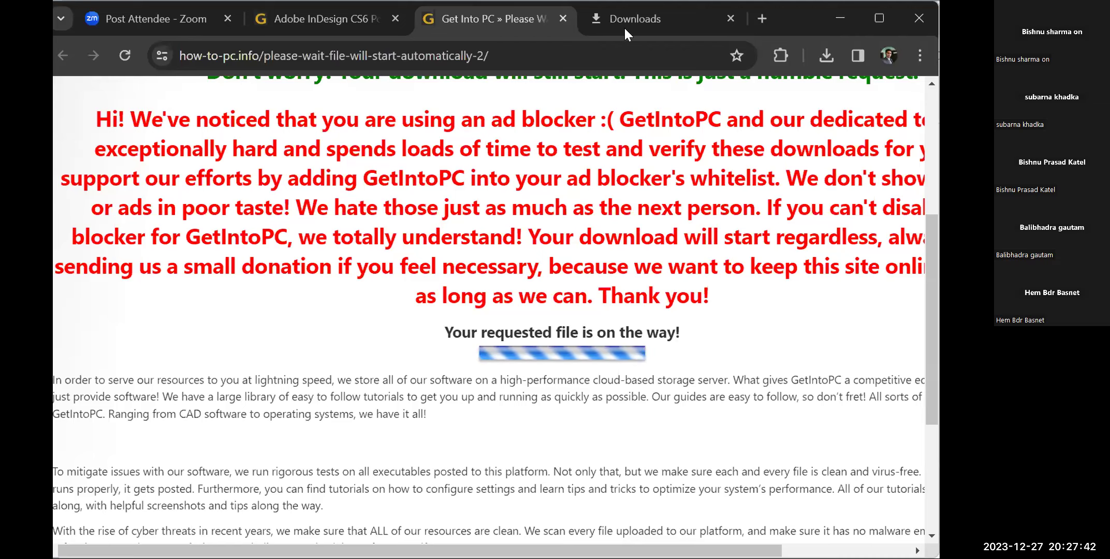
Switch to the Adobe InDesign CS6 Portable article tab and scroll back to its top
click(361, 12)
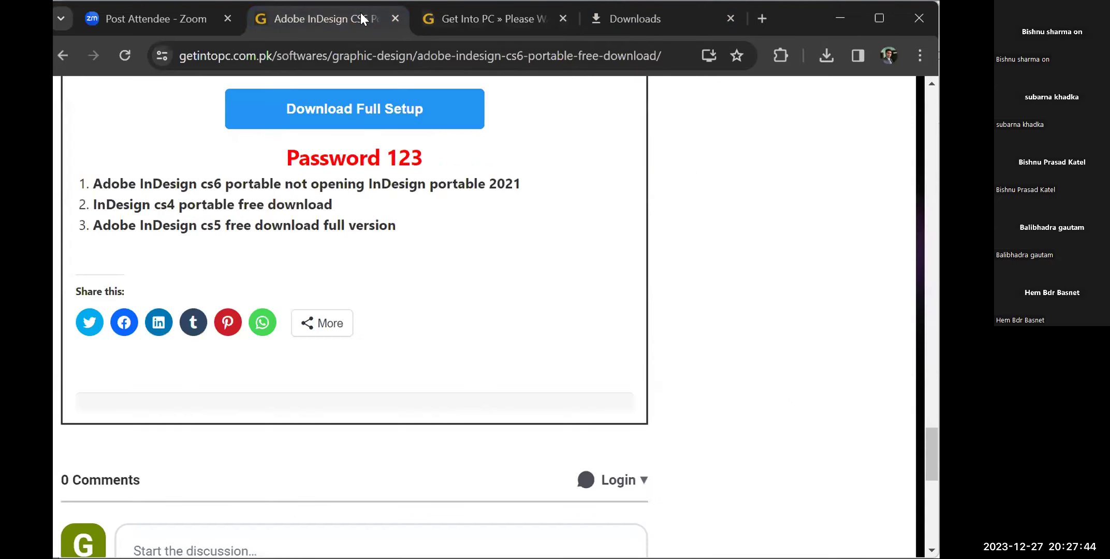
click(931, 84)
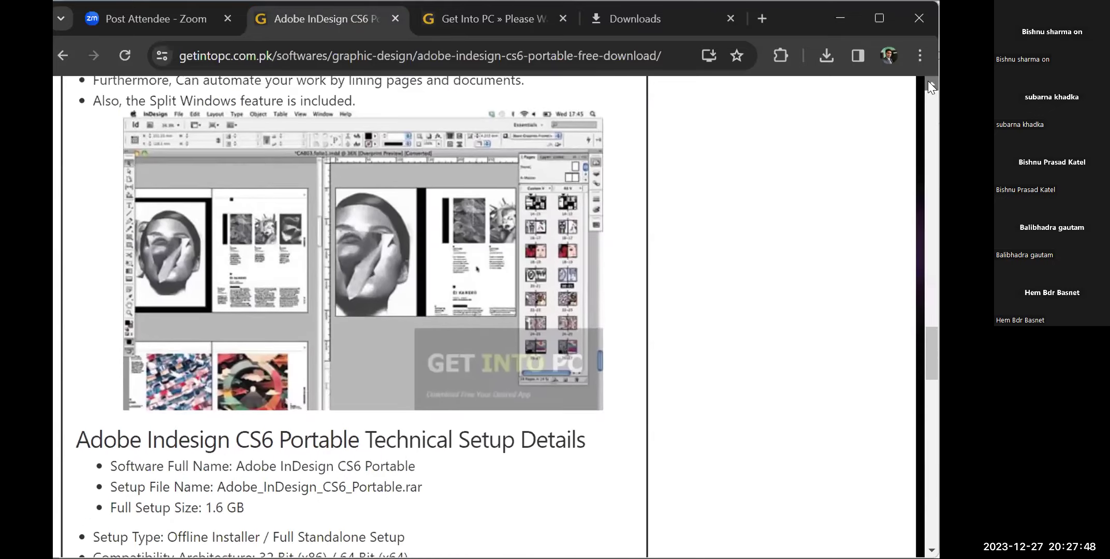
click(930, 83)
click(930, 84)
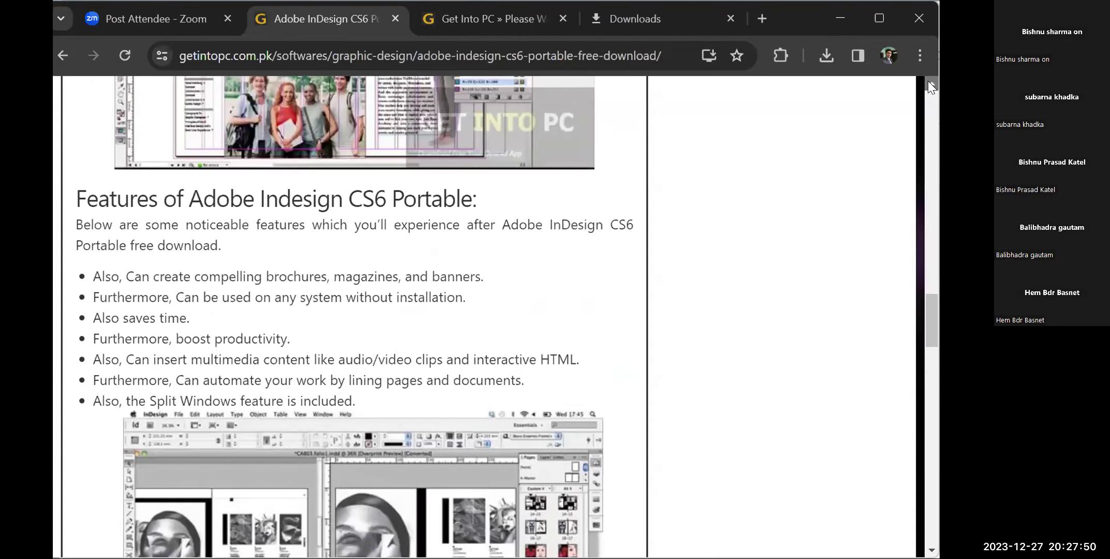
click(930, 84)
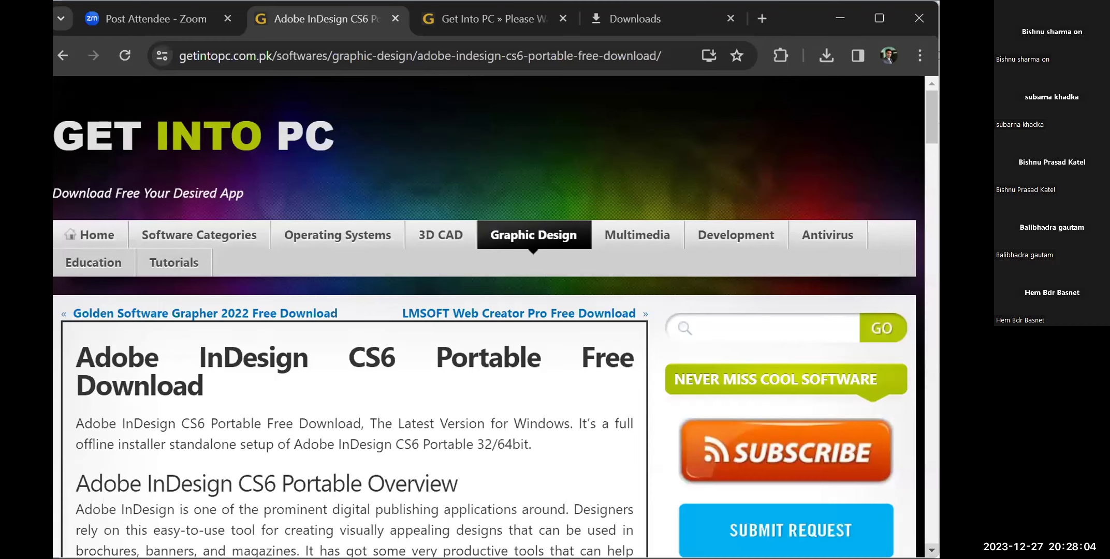
scroll(486, 321, down, 1)
scroll(486, 321, down, 7)
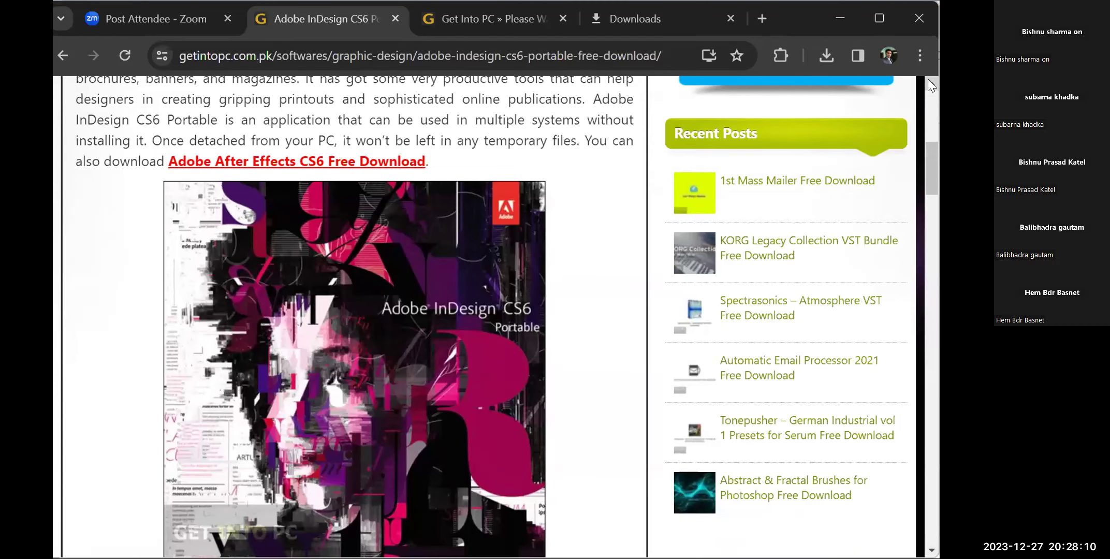
scroll(927, 78, up, 5)
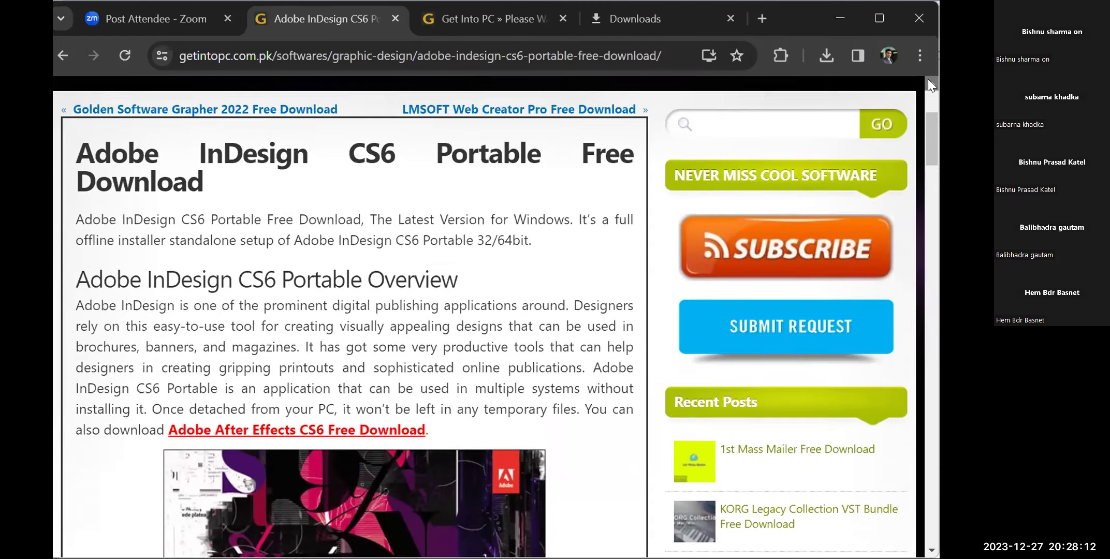
scroll(928, 79, up, 2)
Search the GetIntoPC site for 'adobe InDesign cs6'
click(740, 195)
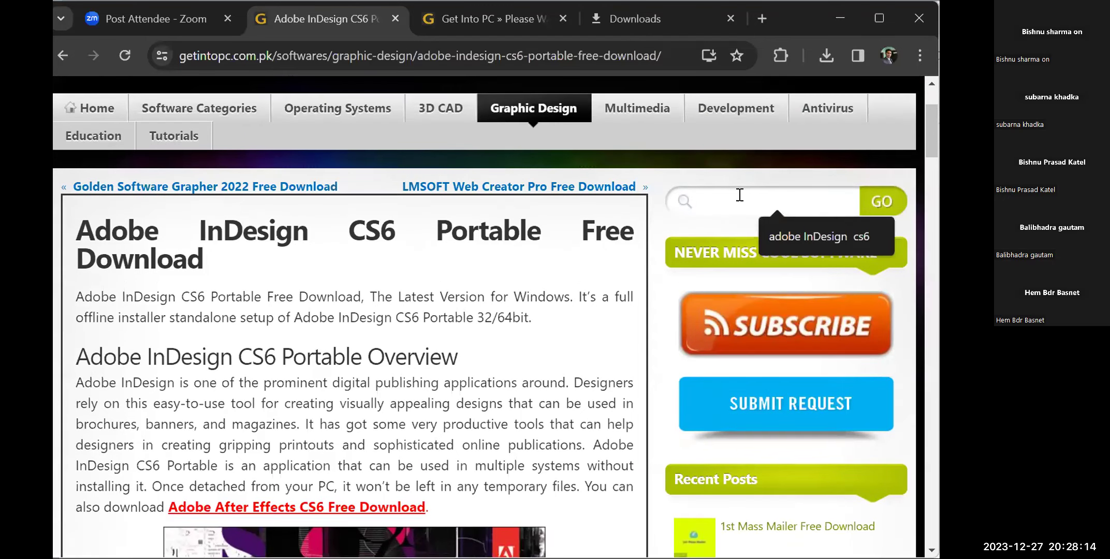
click(803, 239)
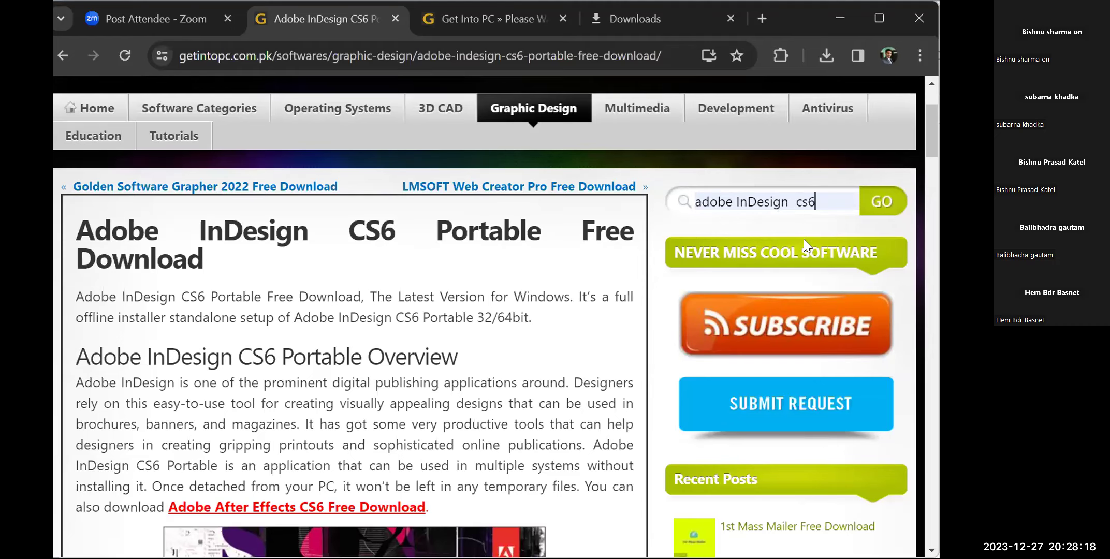
click(884, 202)
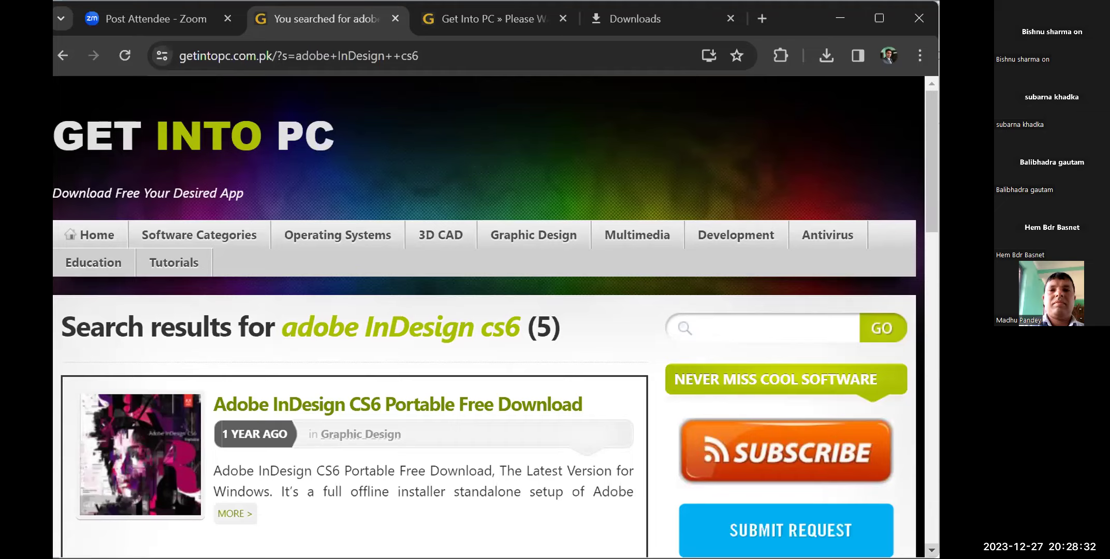
Scroll through the five search results, then close the browser window
scroll(485, 316, down, 6)
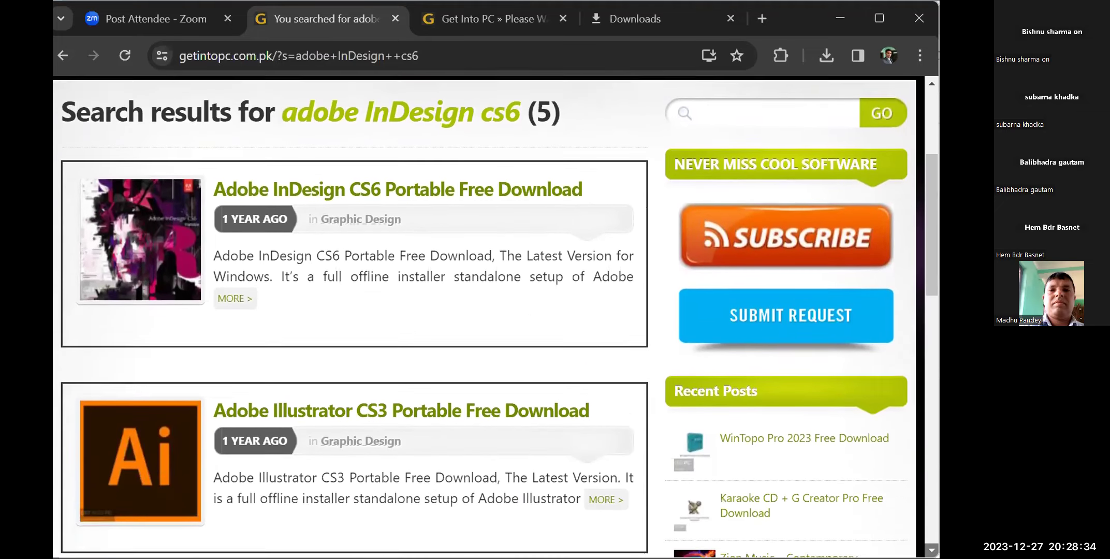
scroll(484, 317, down, 2)
scroll(484, 317, down, 1)
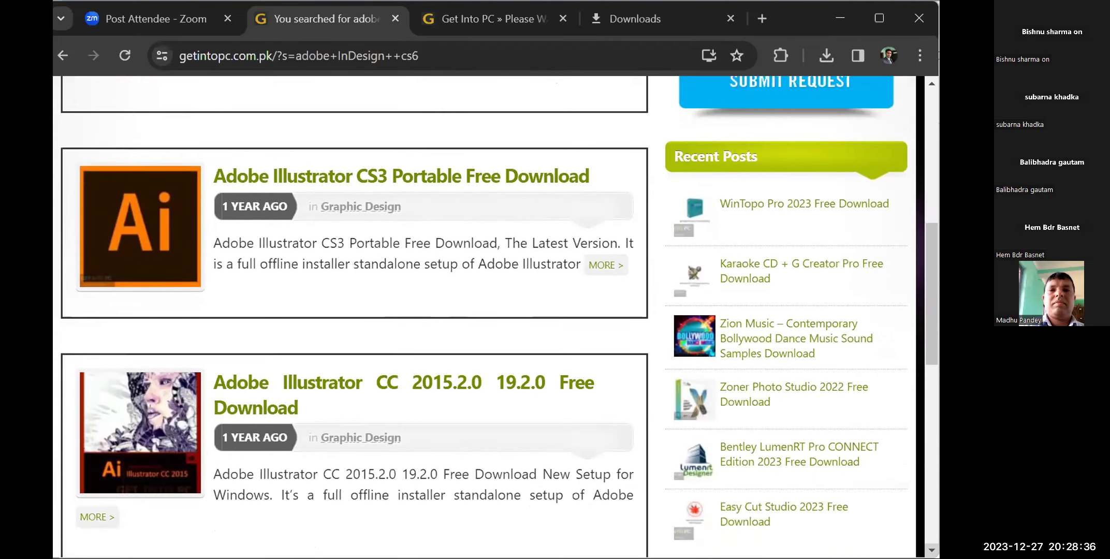
scroll(485, 317, down, 7)
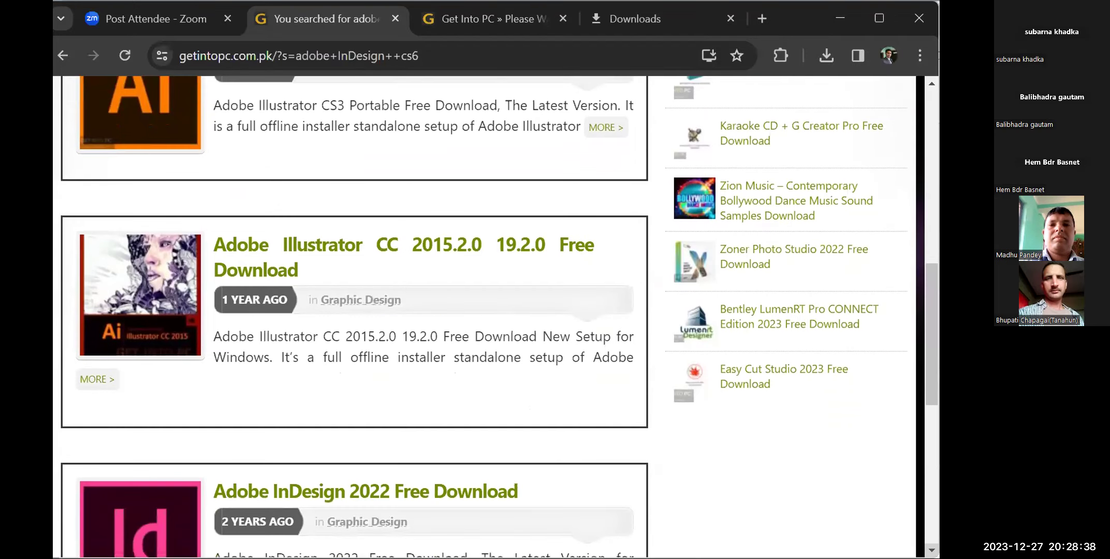
scroll(480, 315, down, 2)
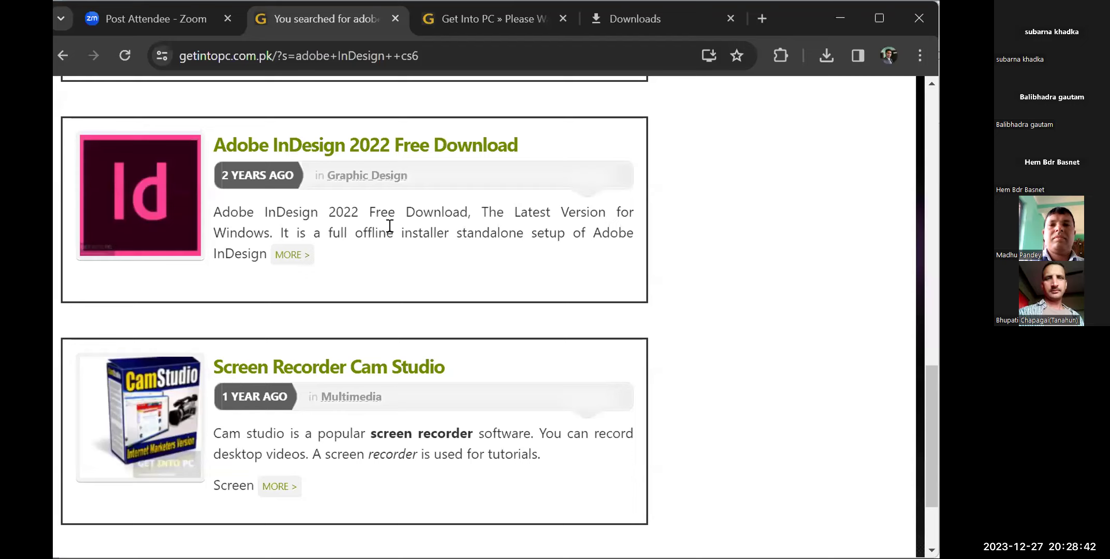
scroll(484, 315, down, 2)
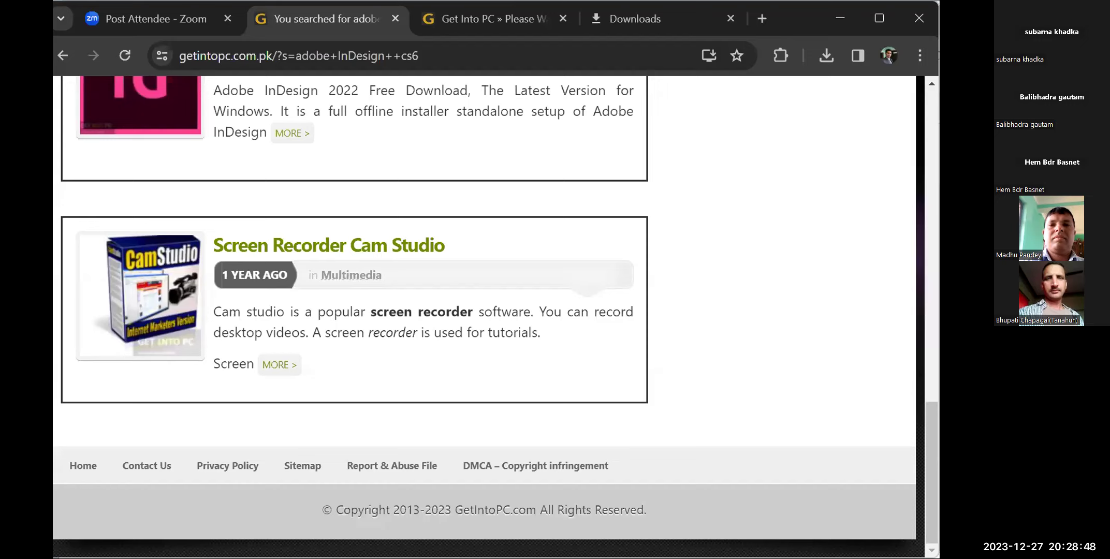
click(930, 83)
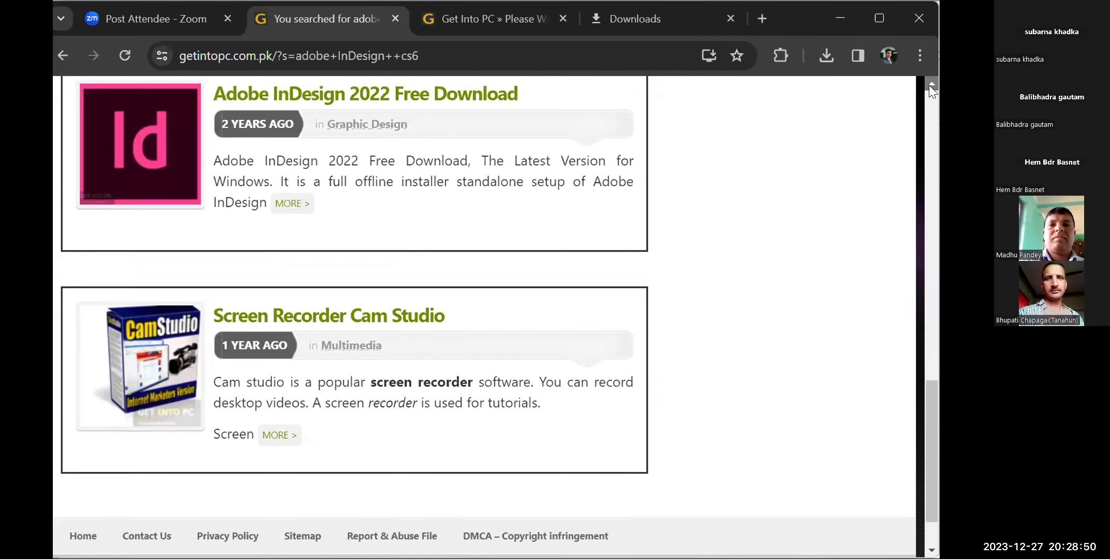
scroll(930, 85, up, 8)
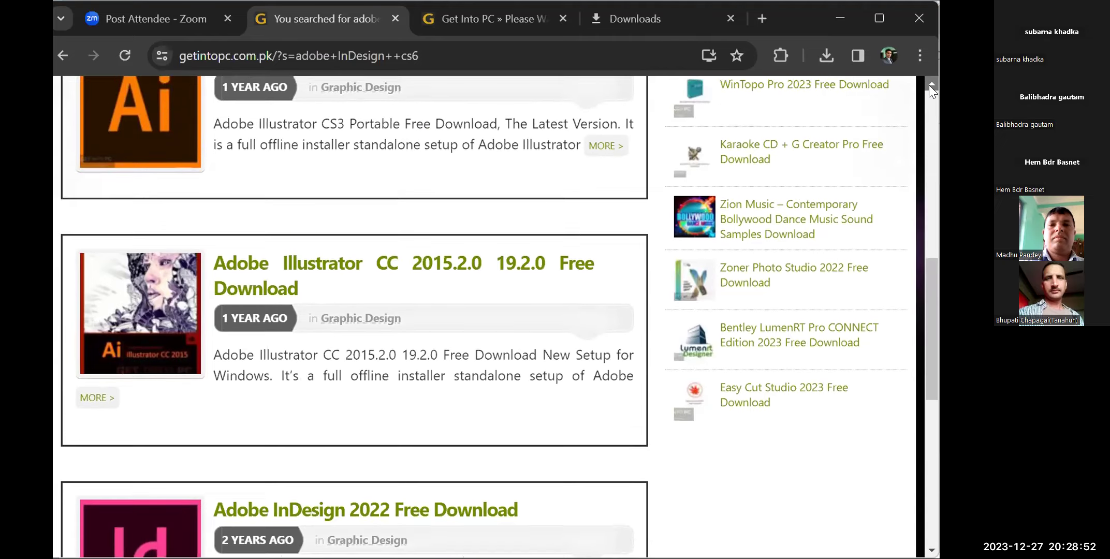
scroll(930, 84, up, 8)
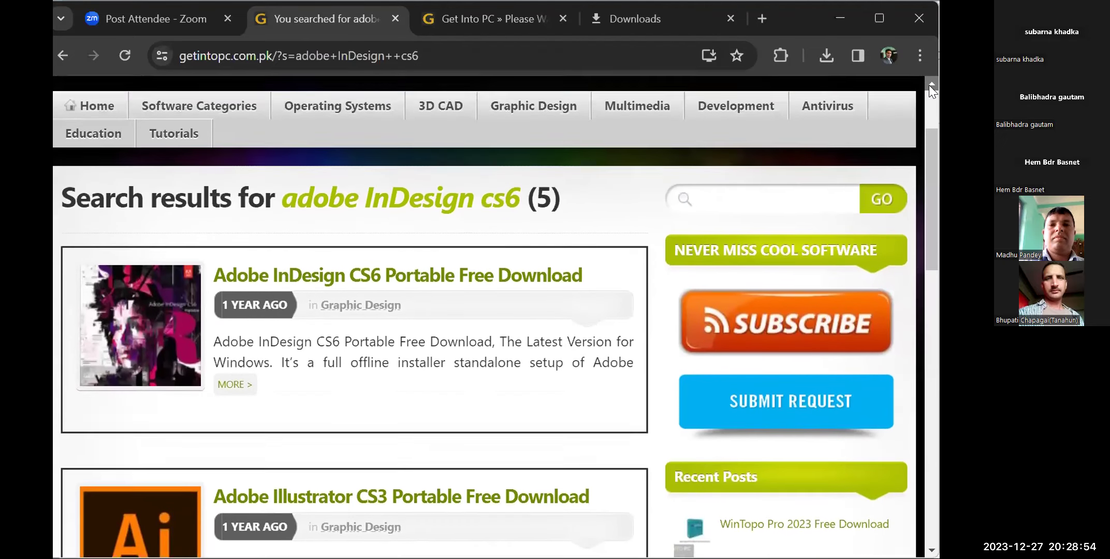
scroll(928, 85, up, 3)
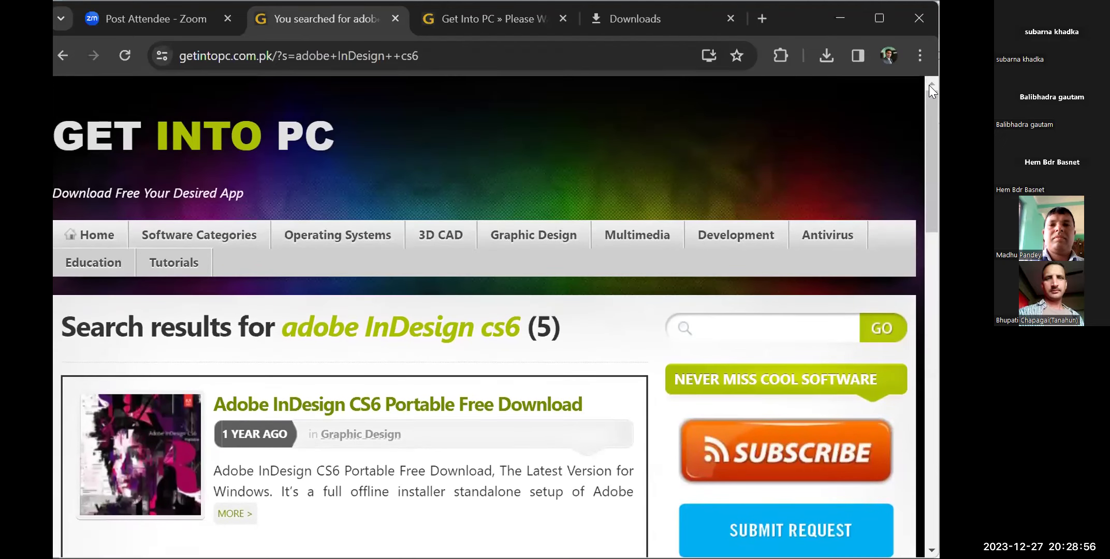
click(921, 20)
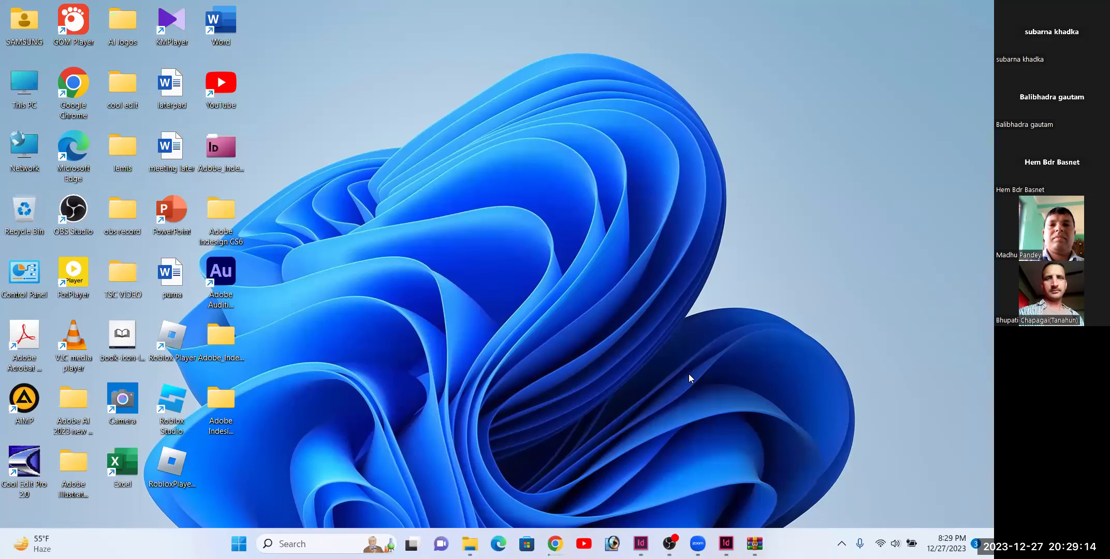
Close the download-wait page and return to the 'getinto pc' Google results tab
click(555, 544)
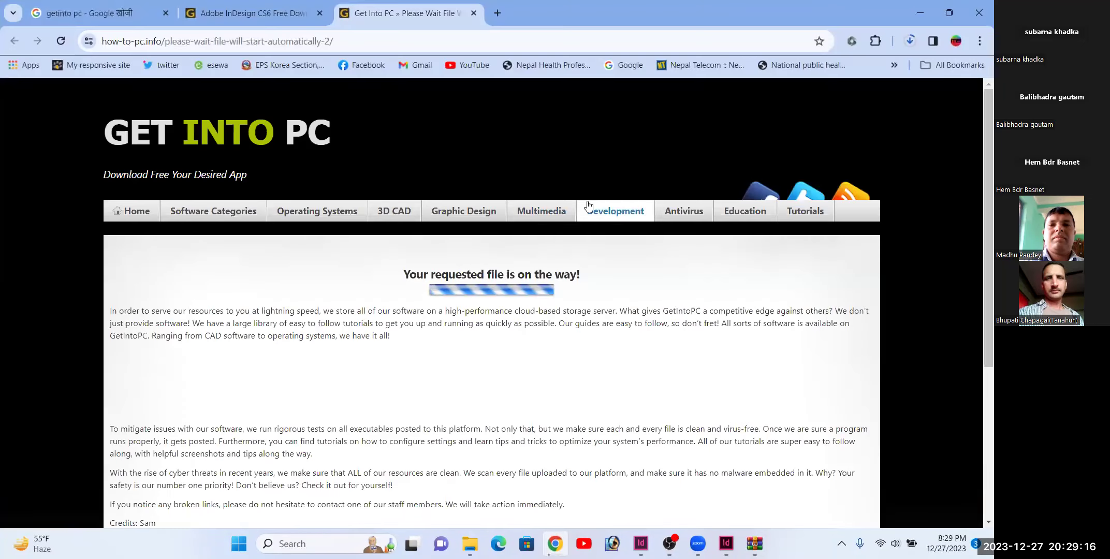
click(473, 12)
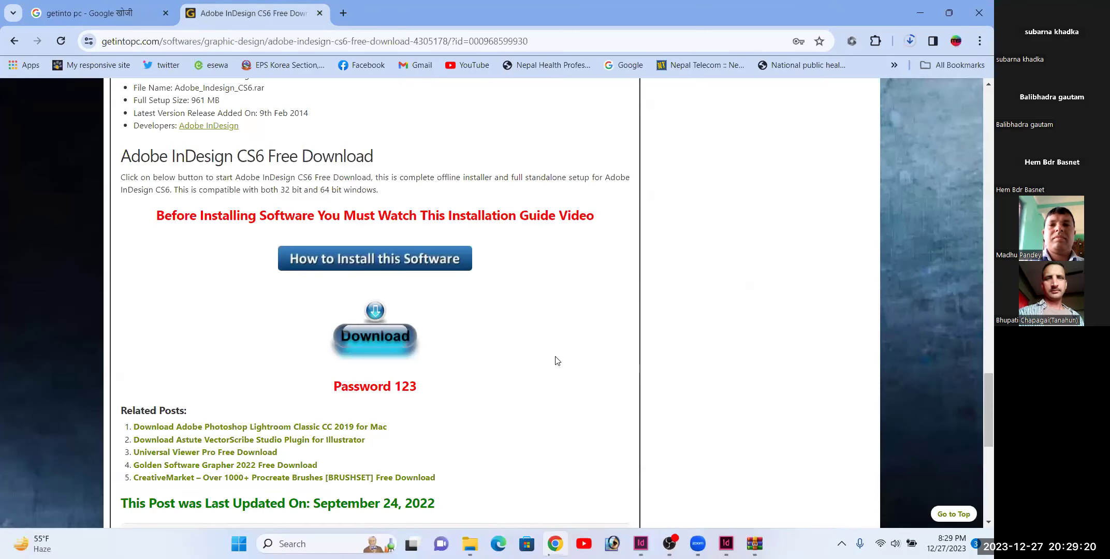
scroll(565, 364, up, 15)
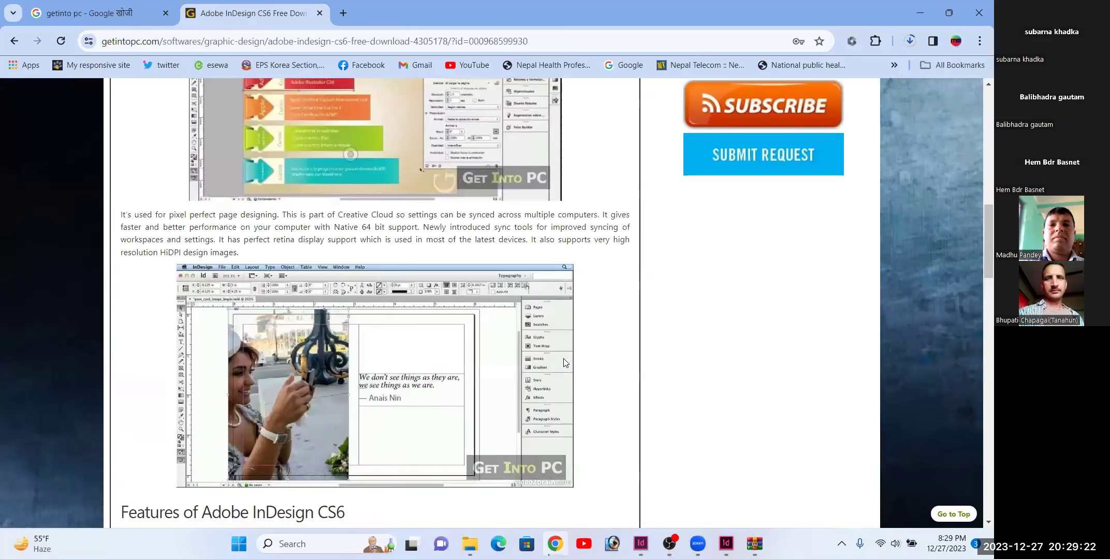
scroll(565, 364, up, 10)
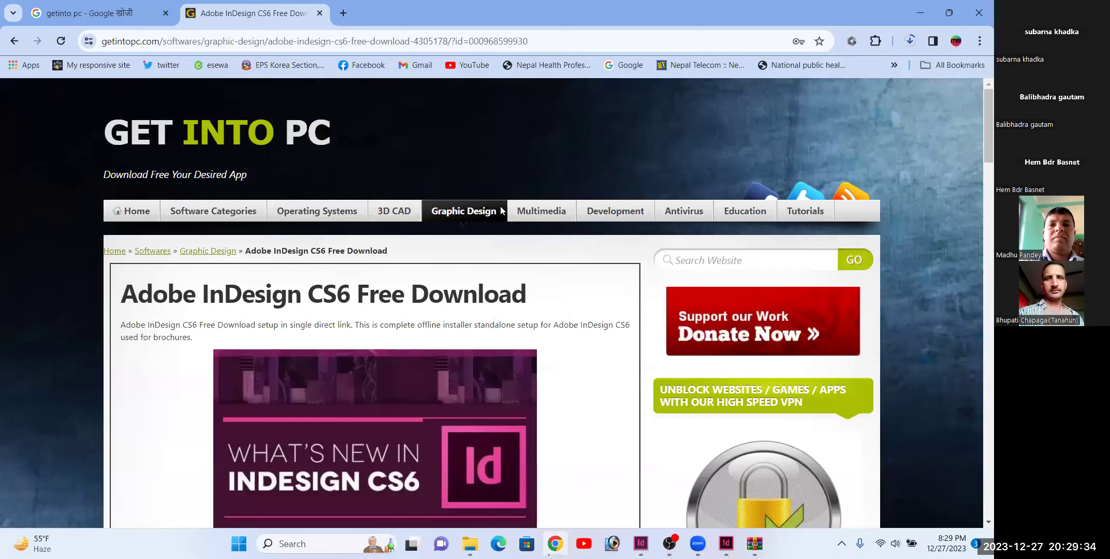
click(147, 16)
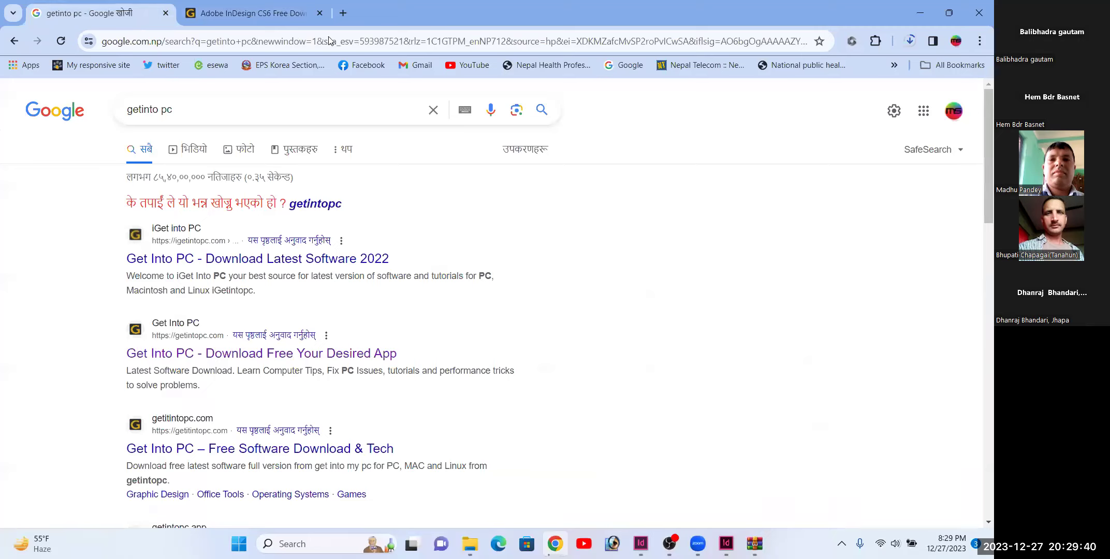
Close the InDesign tab and search Get Into PC for 'Adobe in design cs6 64 bit'
click(320, 14)
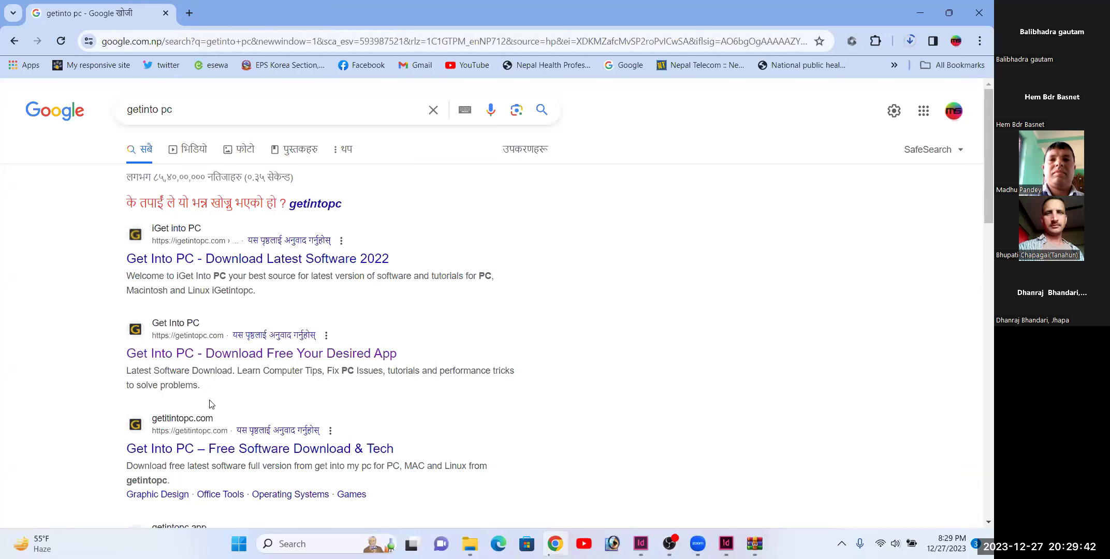
click(249, 353)
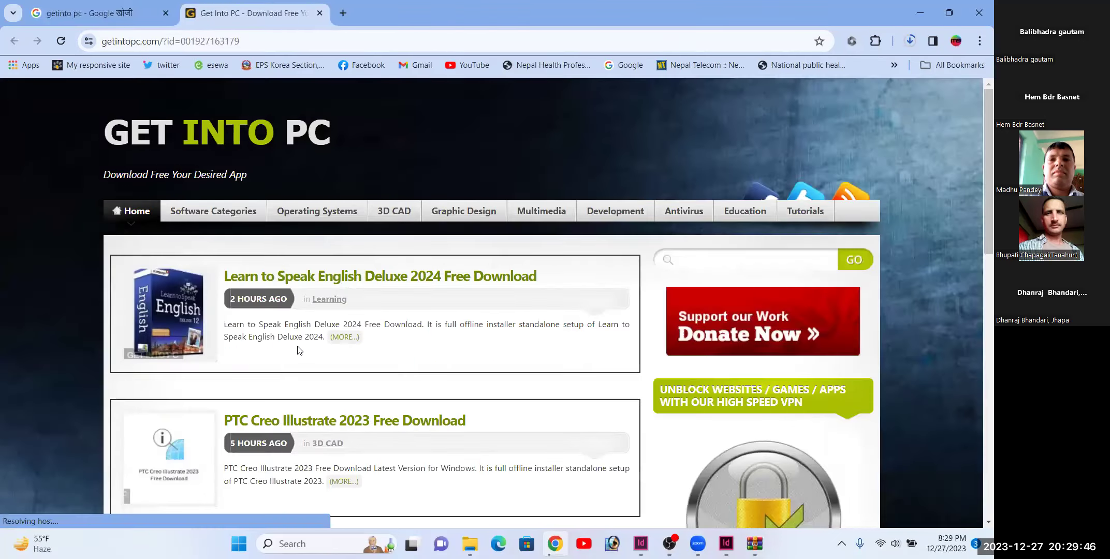
click(686, 262)
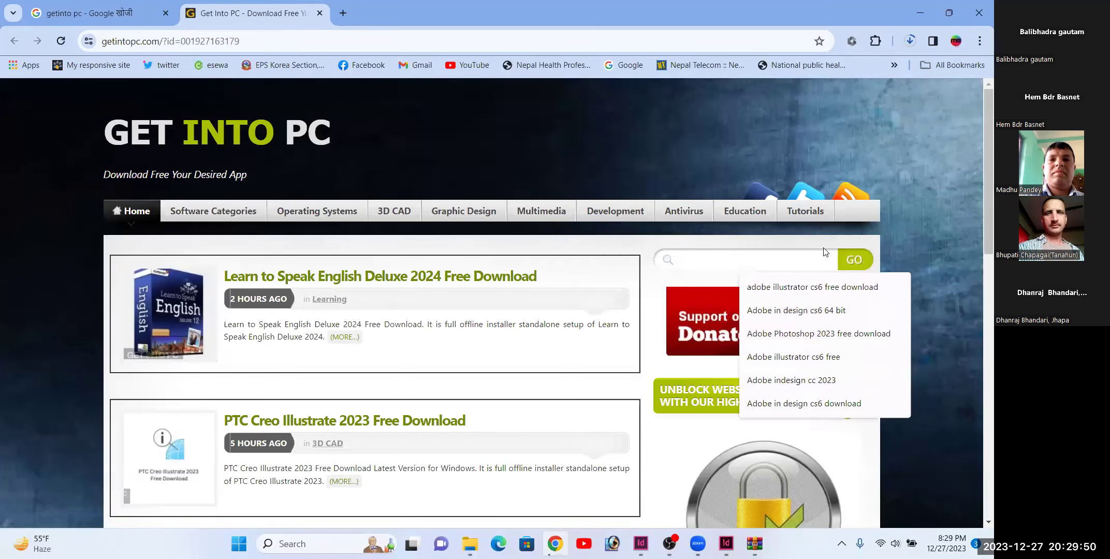
click(786, 317)
click(854, 265)
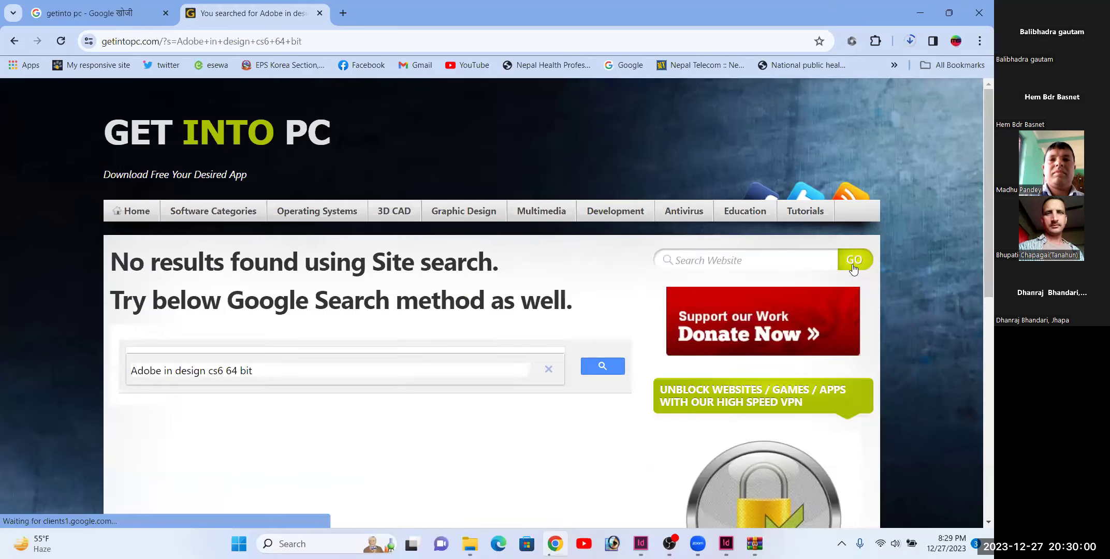
Look through the Adobe InDesign CS6 Free Download search results, then minimize Chrome
scroll(548, 317, down, 4)
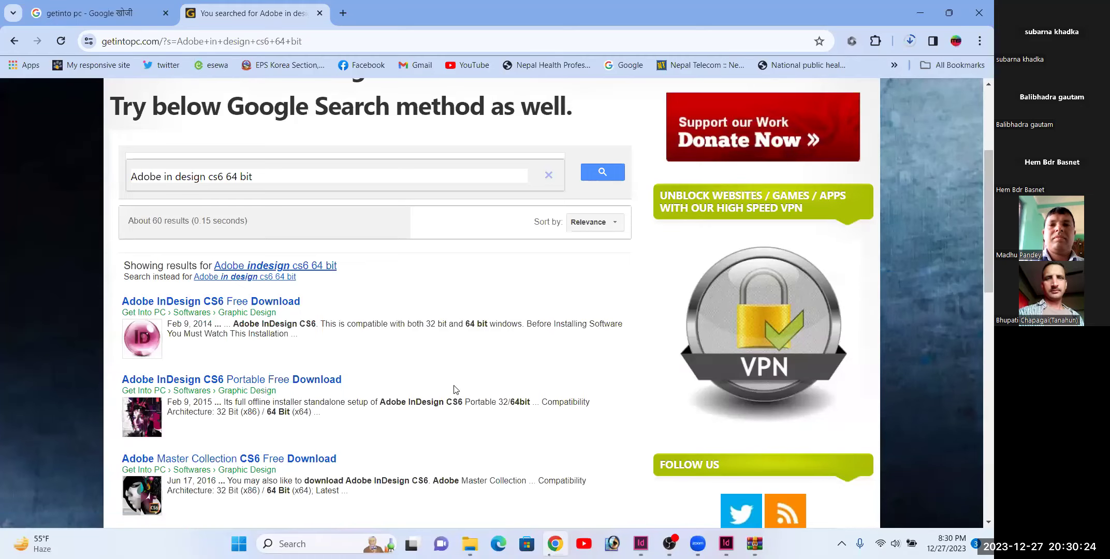
scroll(456, 390, down, 1)
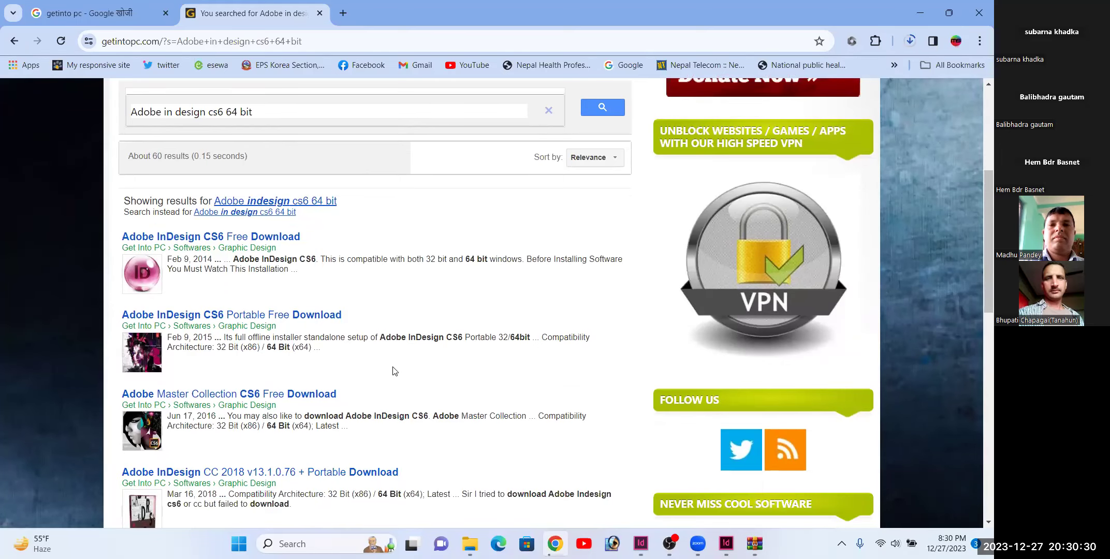
scroll(394, 371, up, 1)
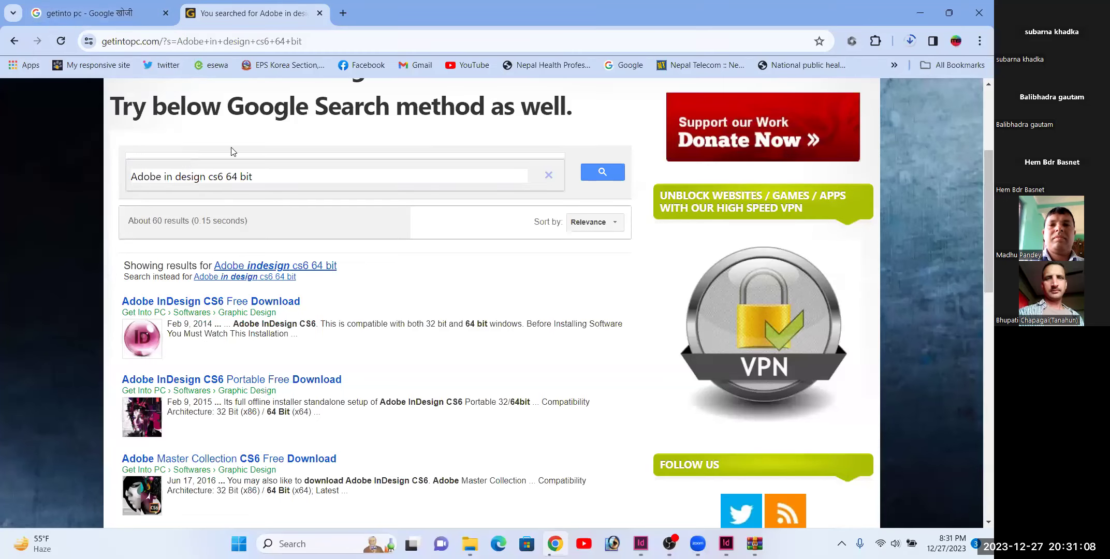
click(921, 15)
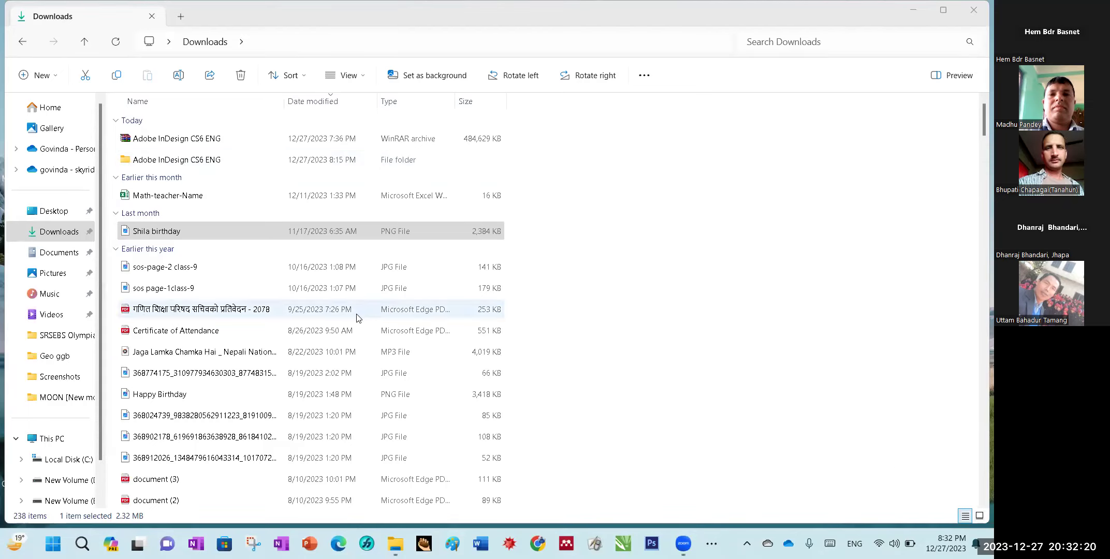
Open the Adobe InDesign CS6 ENG folder, then go back to Downloads
click(212, 162)
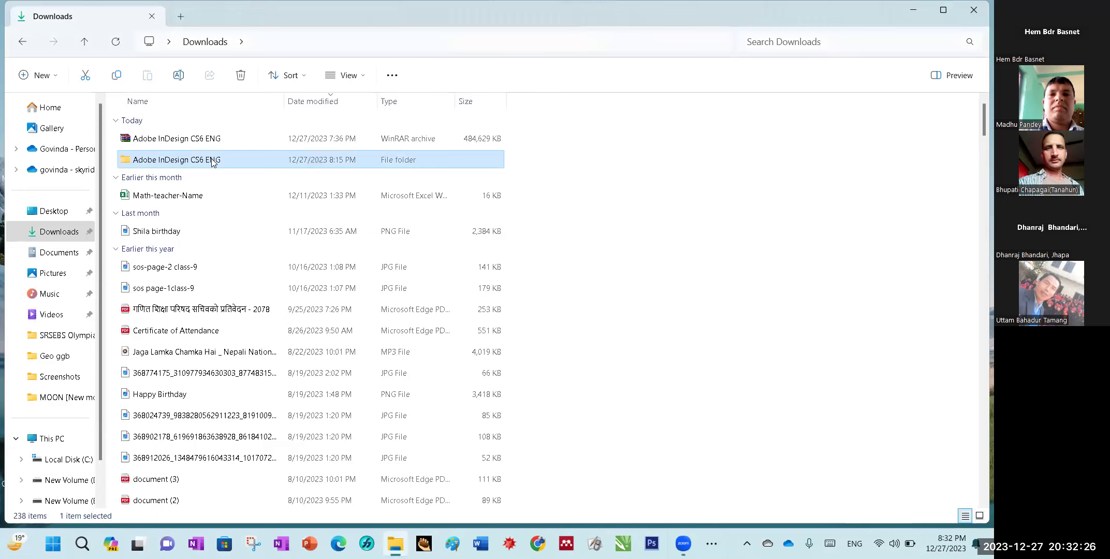
click(212, 162)
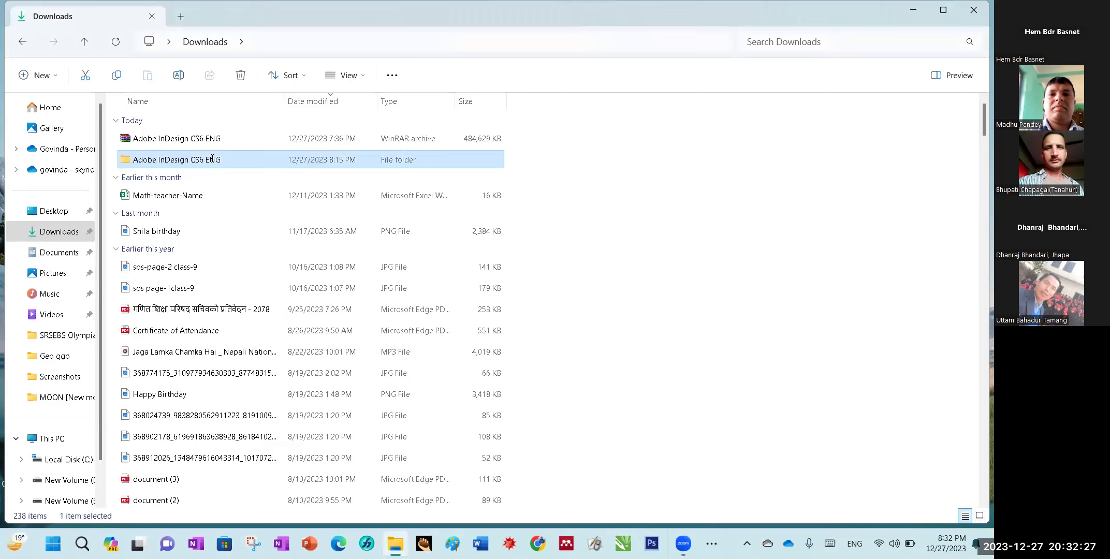
click(264, 156)
double_click(263, 156)
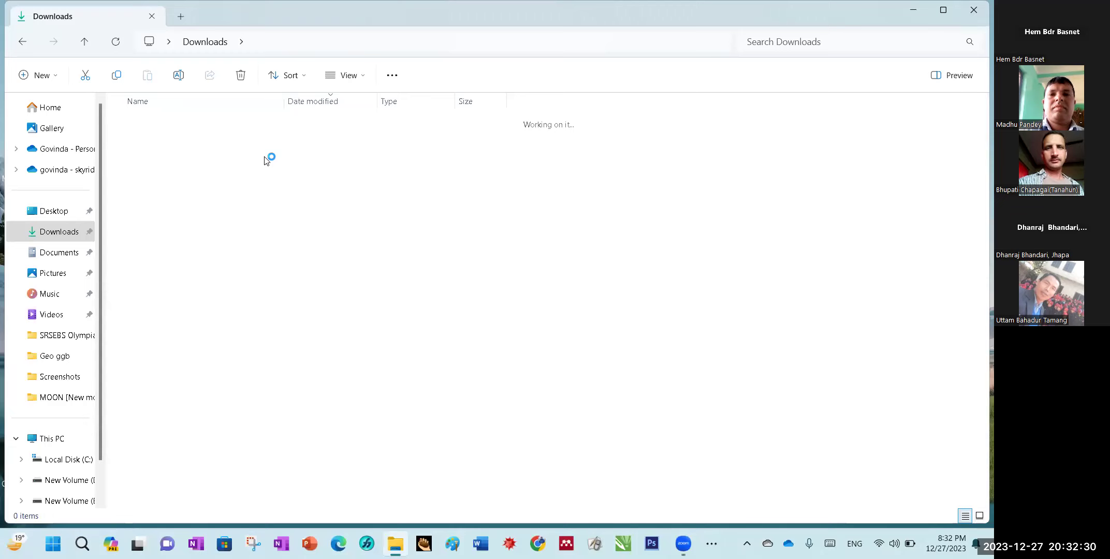
drag(264, 157, 137, 110)
drag(14, 46, 21, 43)
click(21, 42)
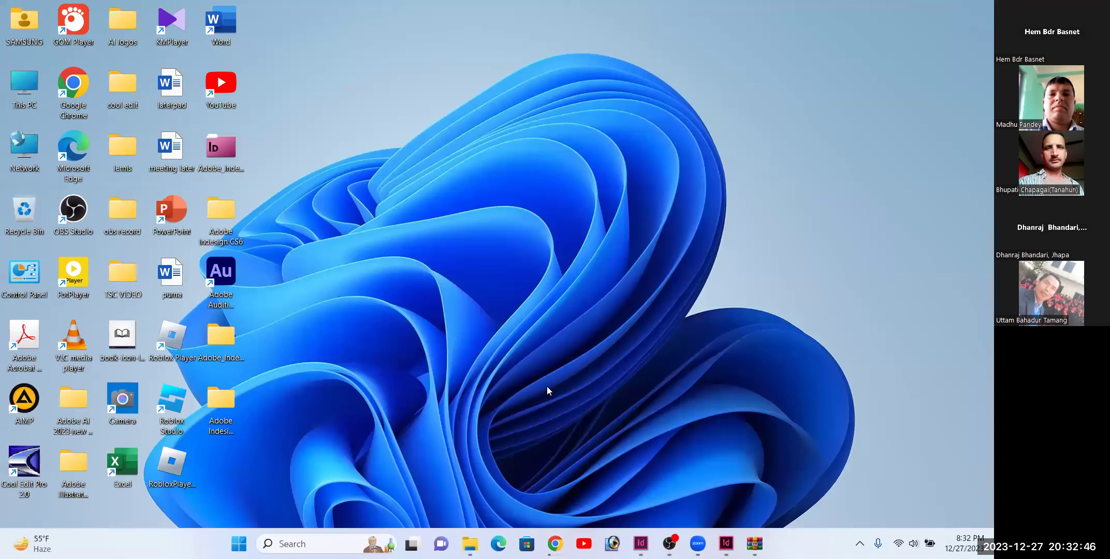
right_click(638, 49)
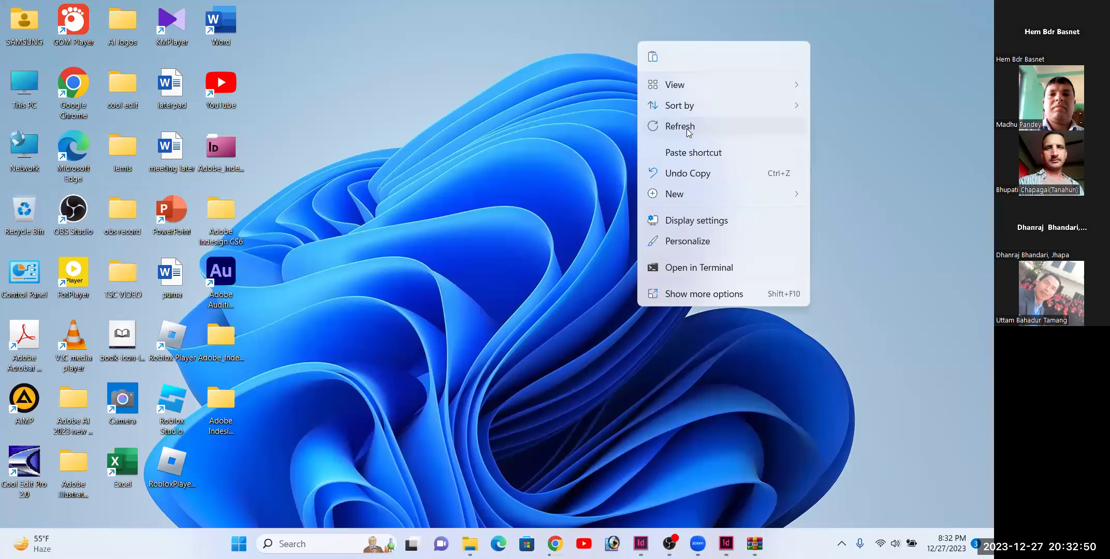
click(686, 128)
right_click(617, 71)
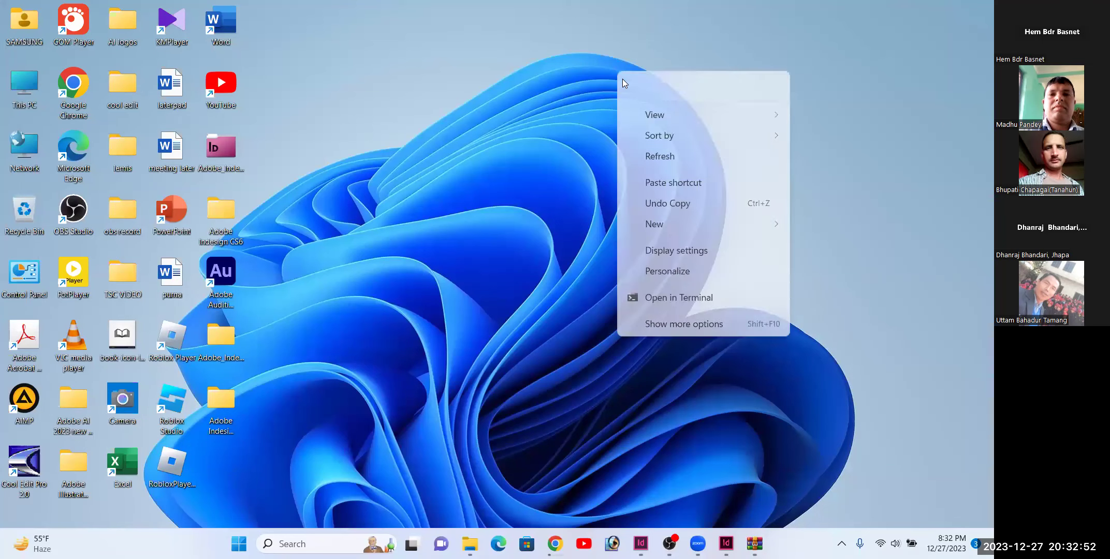
click(661, 156)
right_click(567, 46)
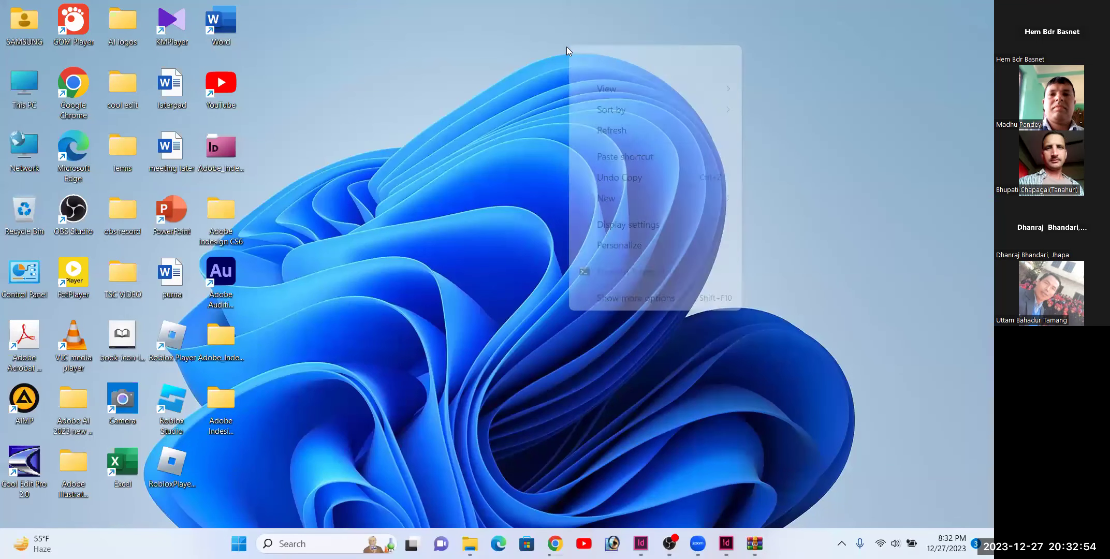
click(618, 128)
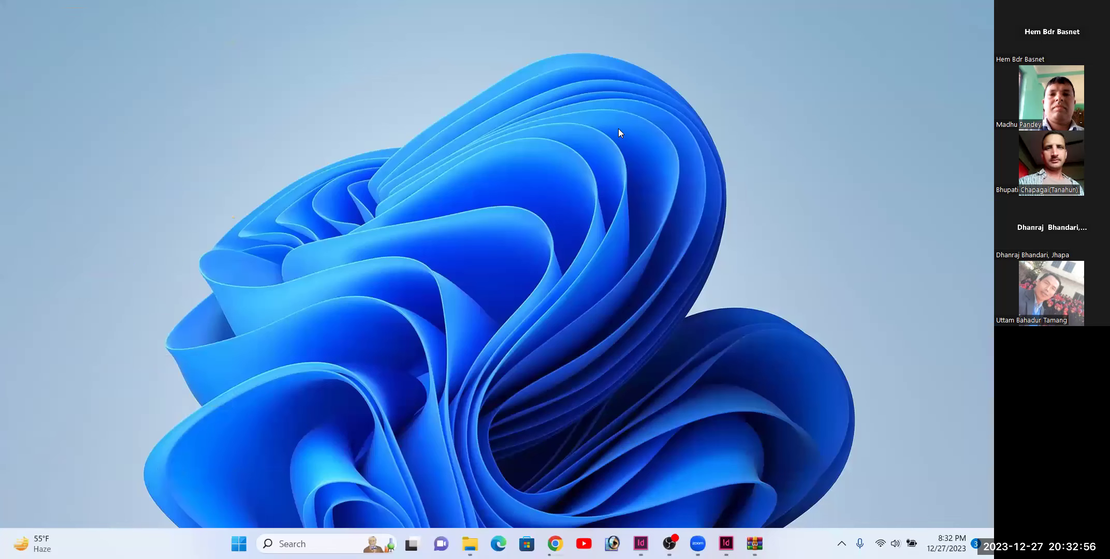
right_click(693, 60)
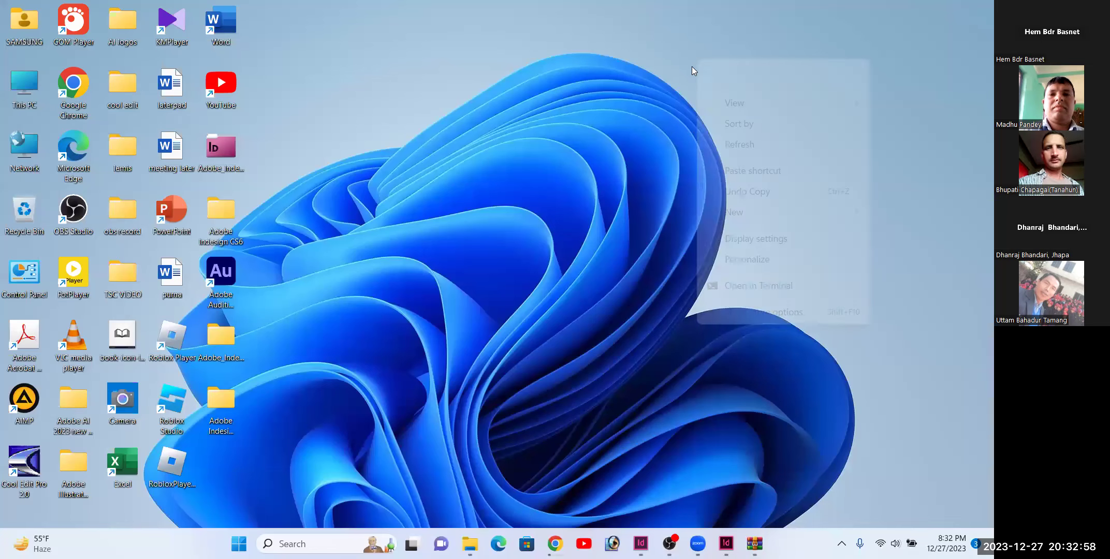
click(737, 145)
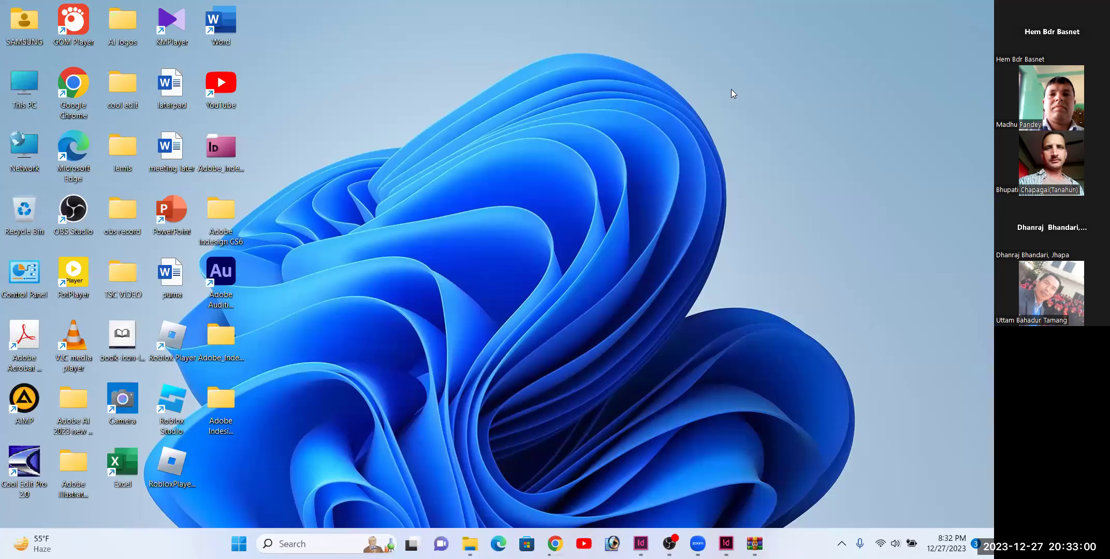
right_click(700, 49)
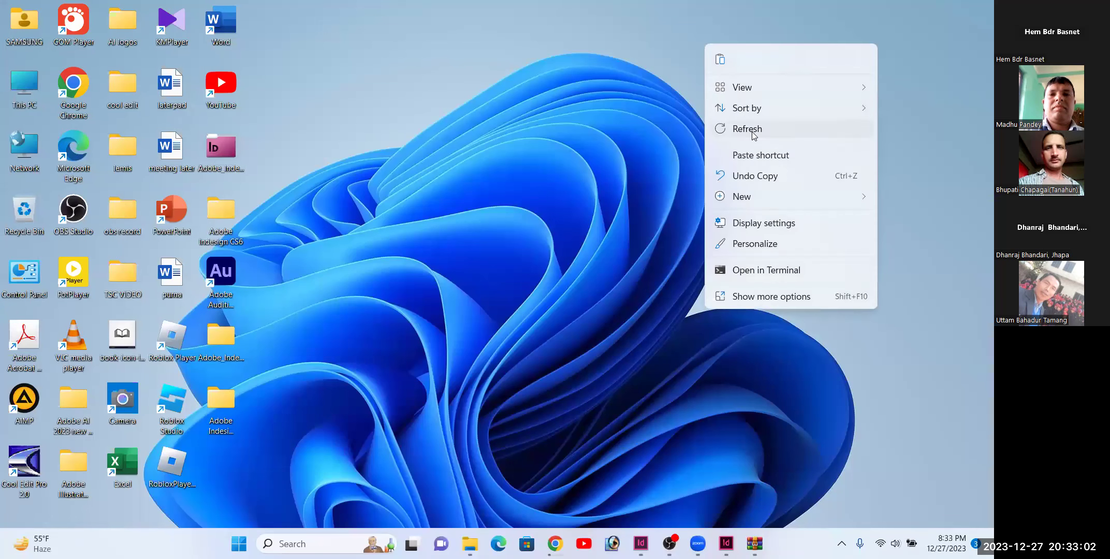
click(751, 129)
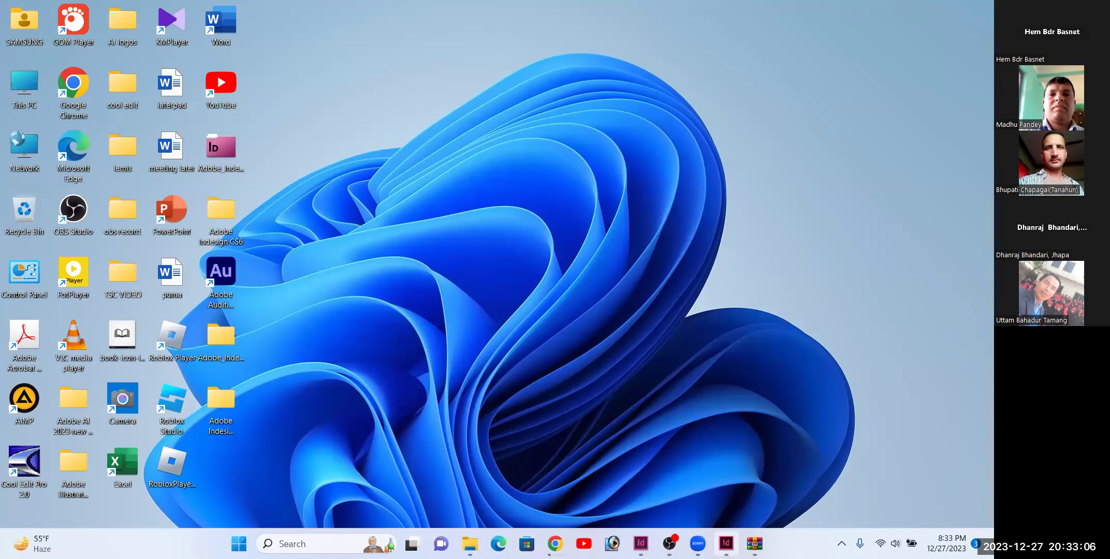
Restore the blank Untitled-2 InDesign window from the taskbar previews
mouse_move(725, 543)
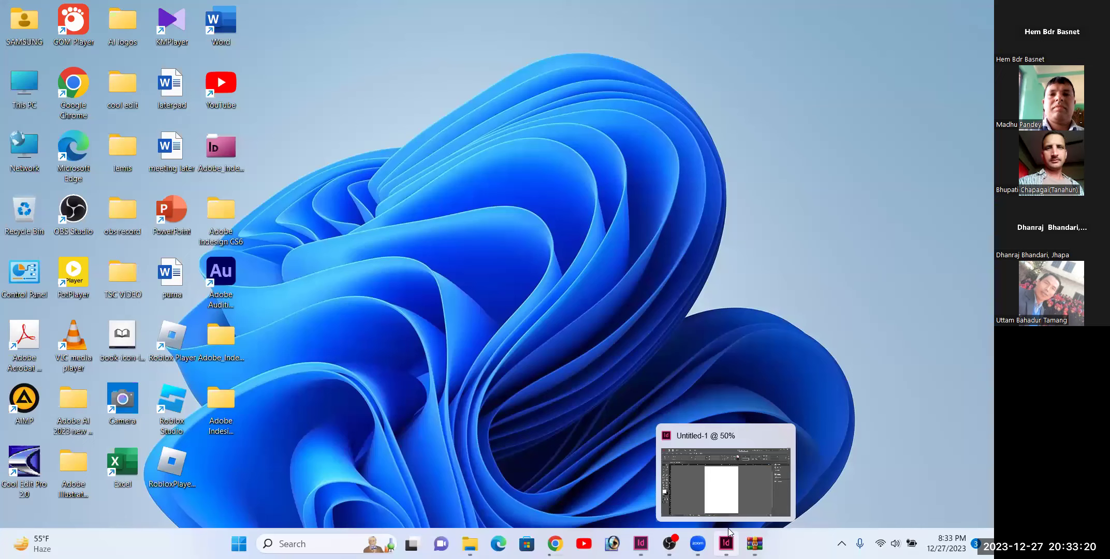
mouse_move(641, 543)
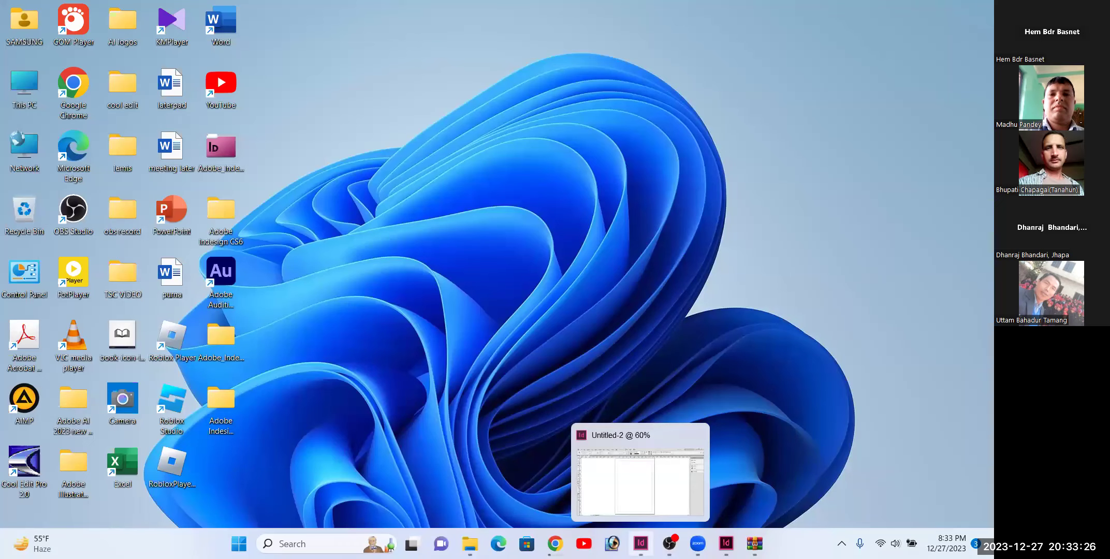
click(641, 542)
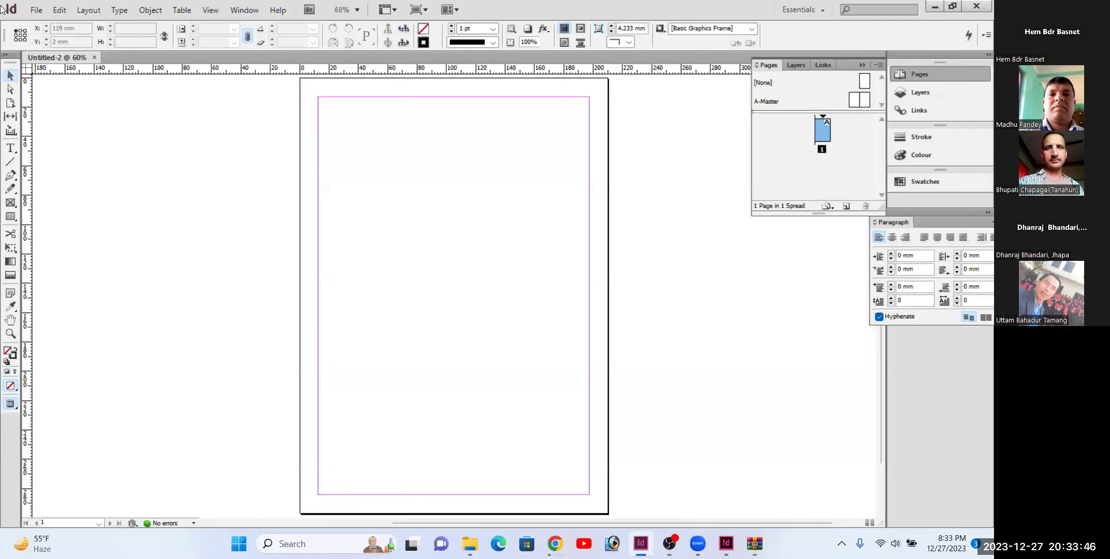
Close the Untitled-2 document
click(93, 58)
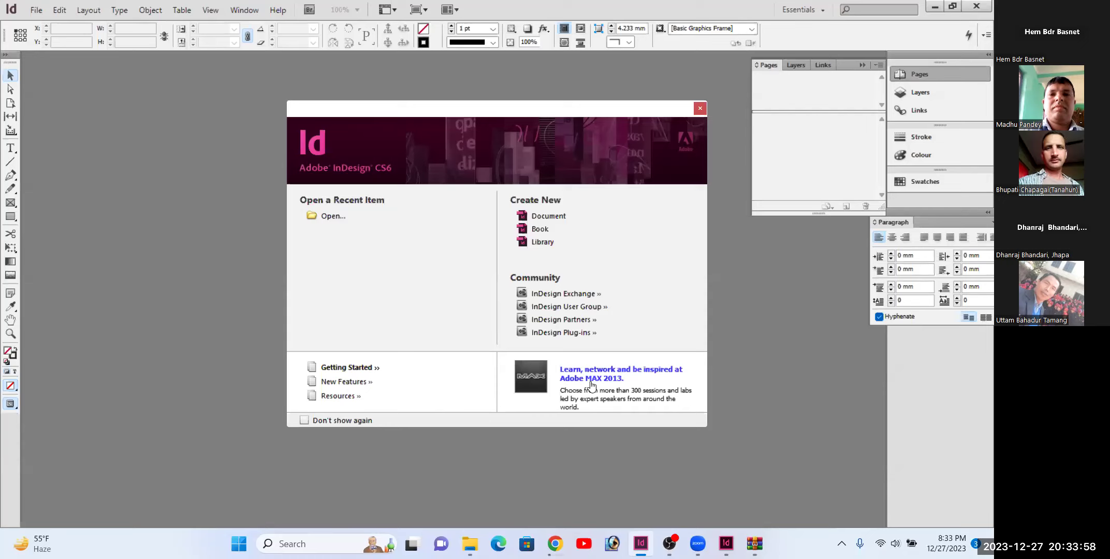
Start a new document from the Welcome screen and keep Print as its intent
click(552, 217)
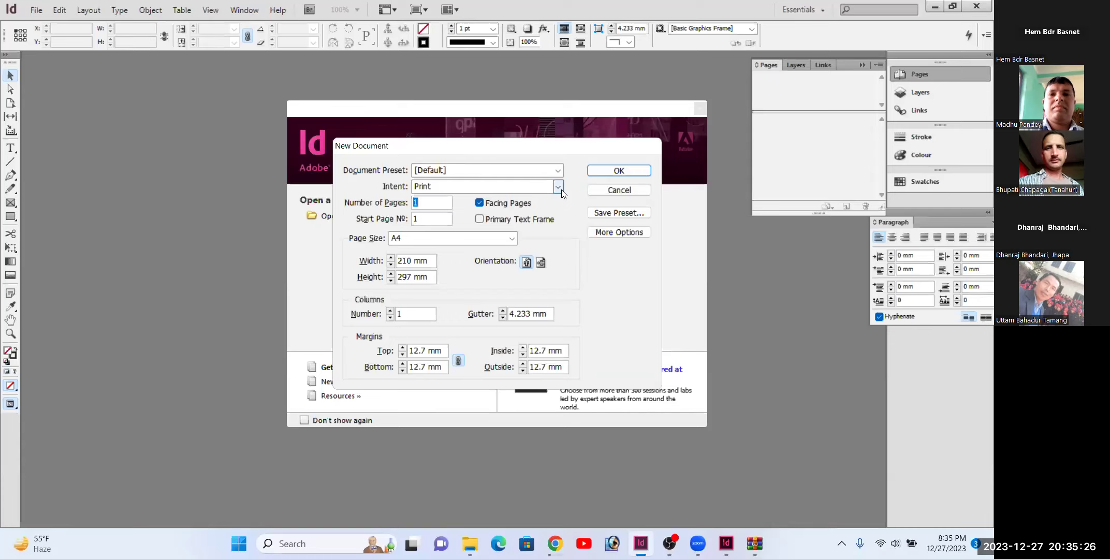
click(559, 187)
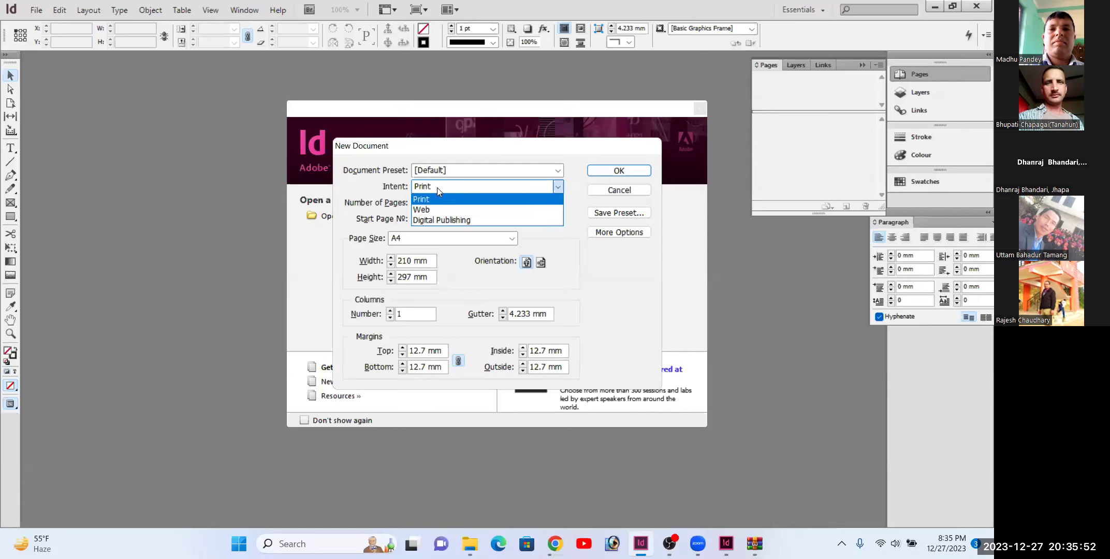
click(462, 199)
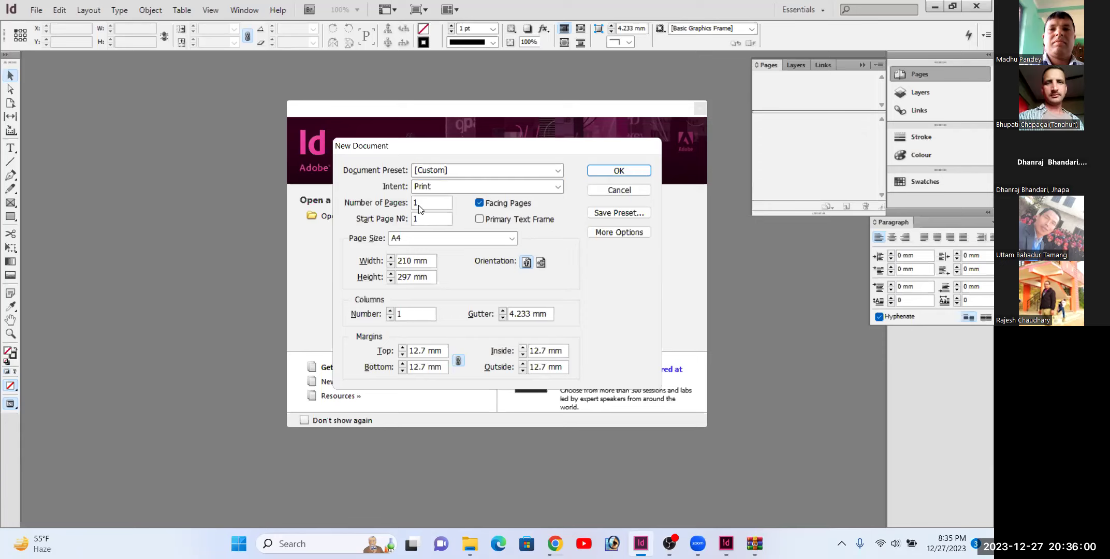
Turn off Facing Pages, keep the A4 page size, then cancel the new document
click(479, 204)
click(512, 240)
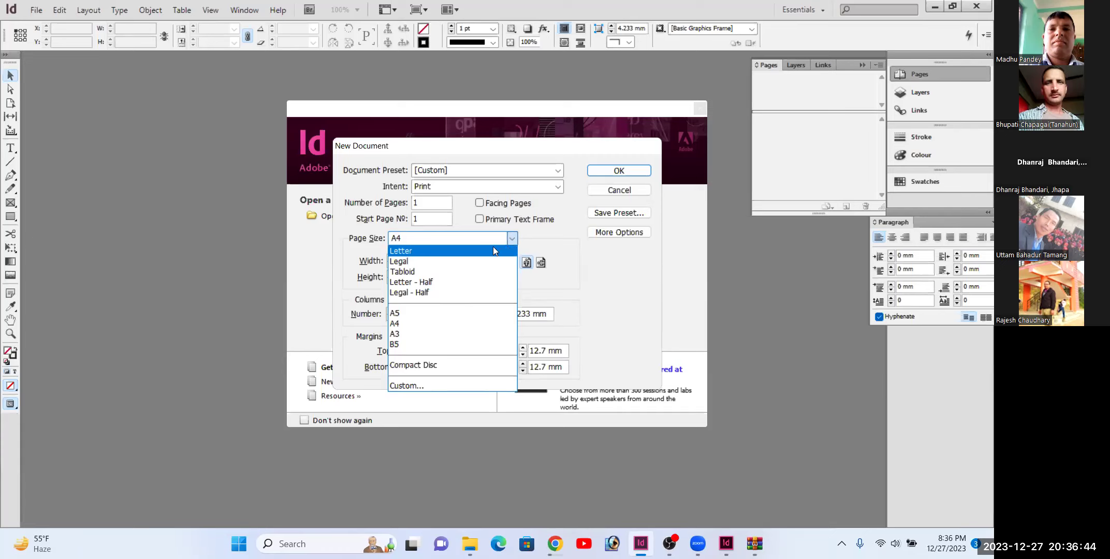
click(409, 237)
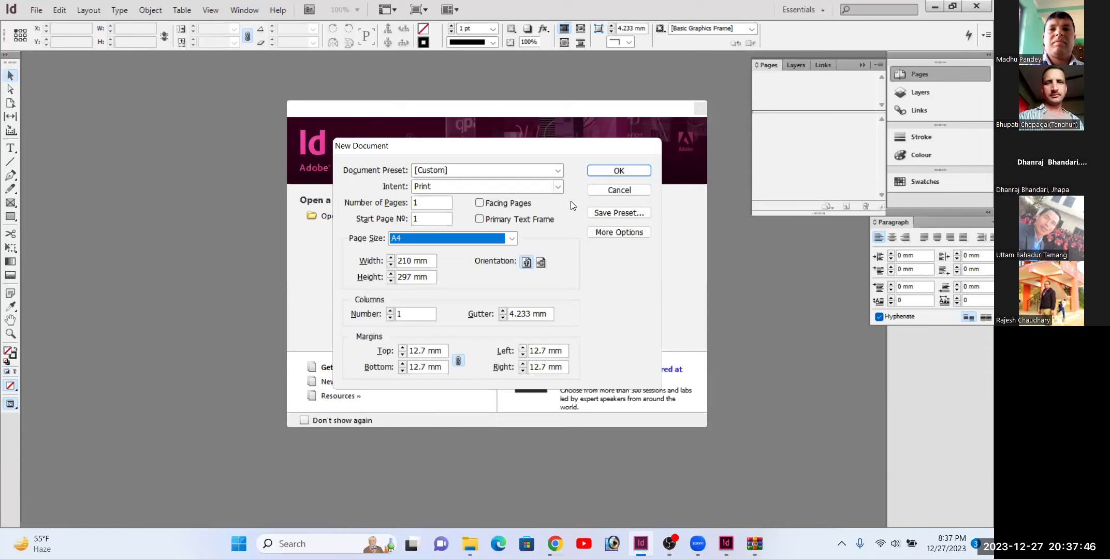
click(620, 192)
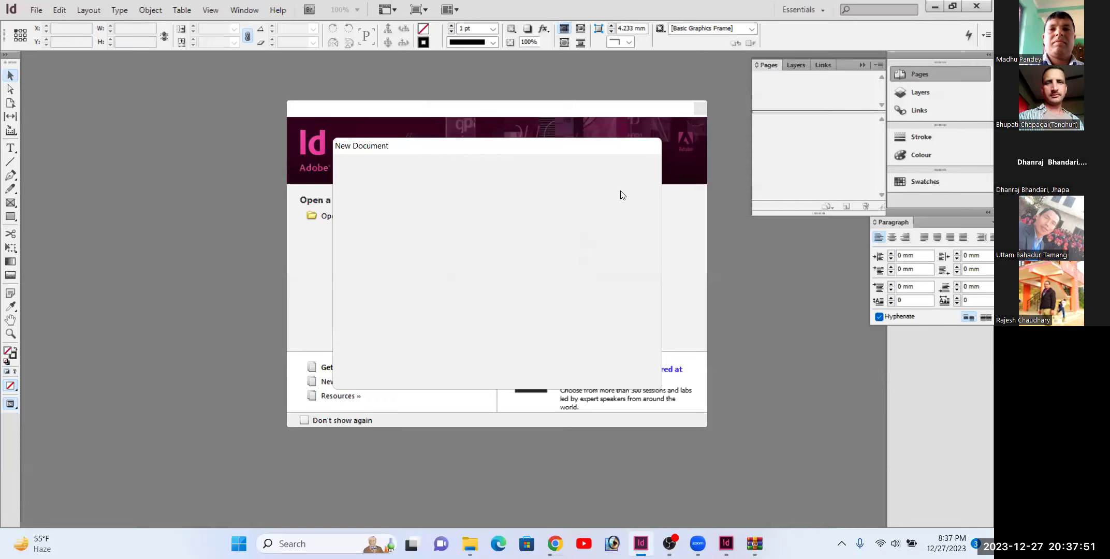
Open Edit > Preferences > General
click(60, 11)
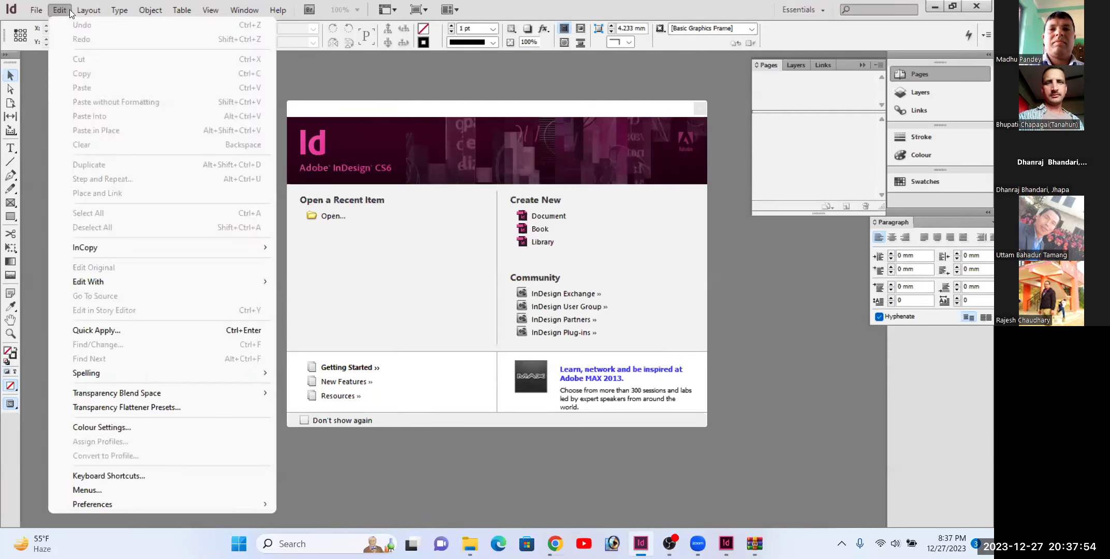
click(61, 11)
click(66, 12)
mouse_move(125, 503)
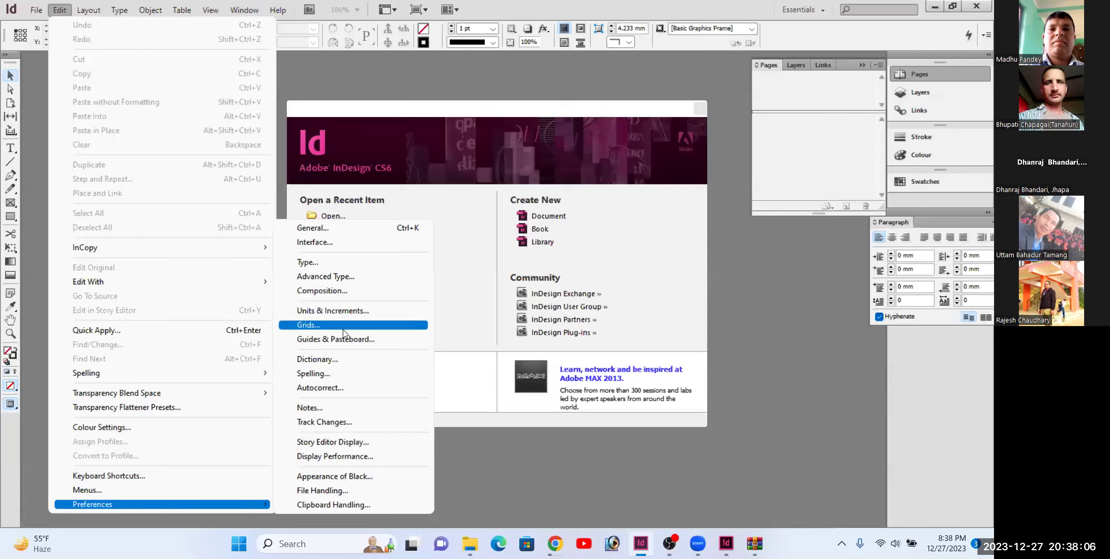
click(346, 228)
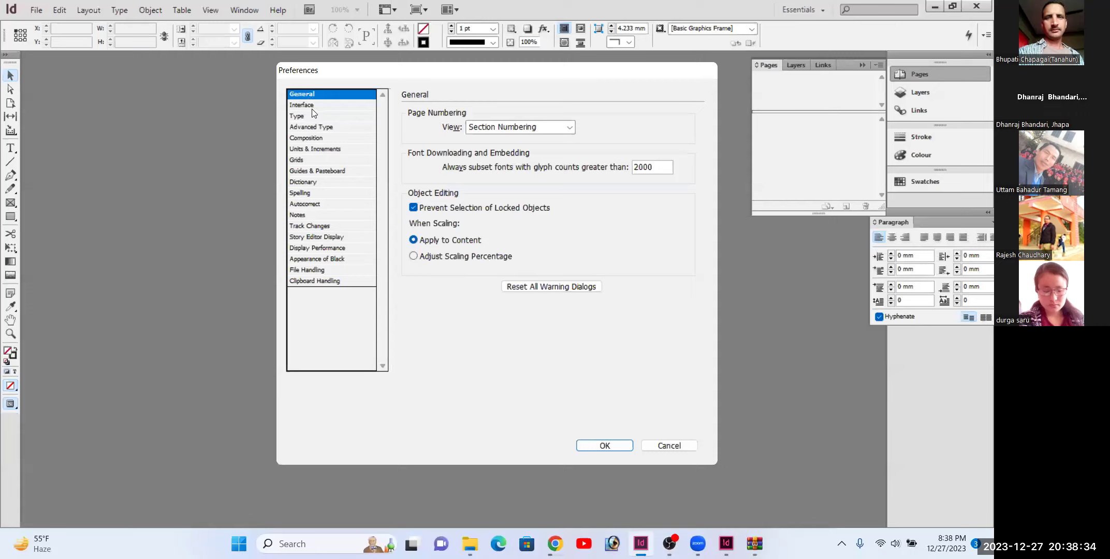
Set horizontal and vertical ruler units to Inches in Units & Increments and apply
click(319, 150)
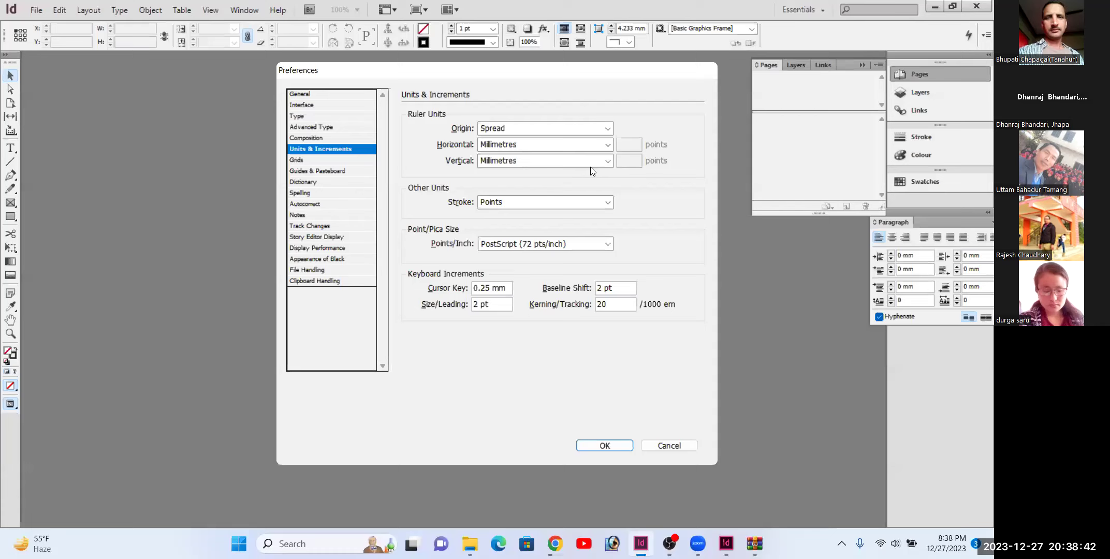
click(608, 146)
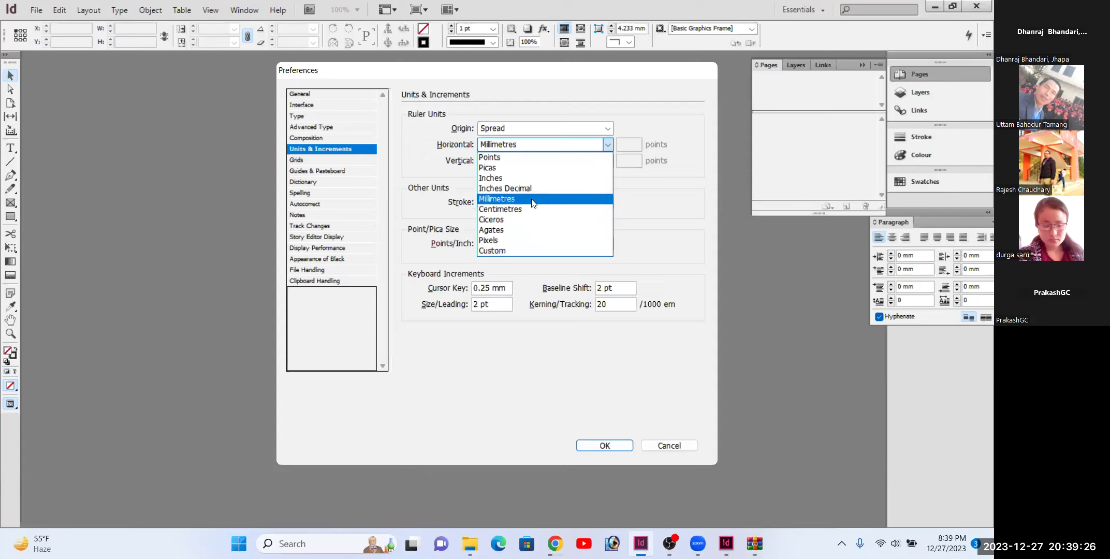
click(516, 178)
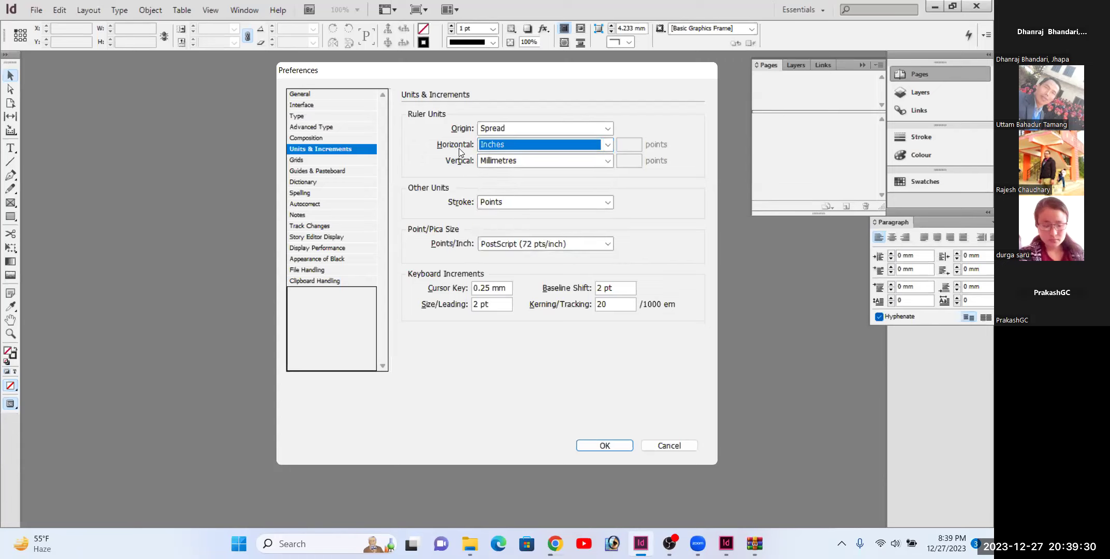
click(606, 162)
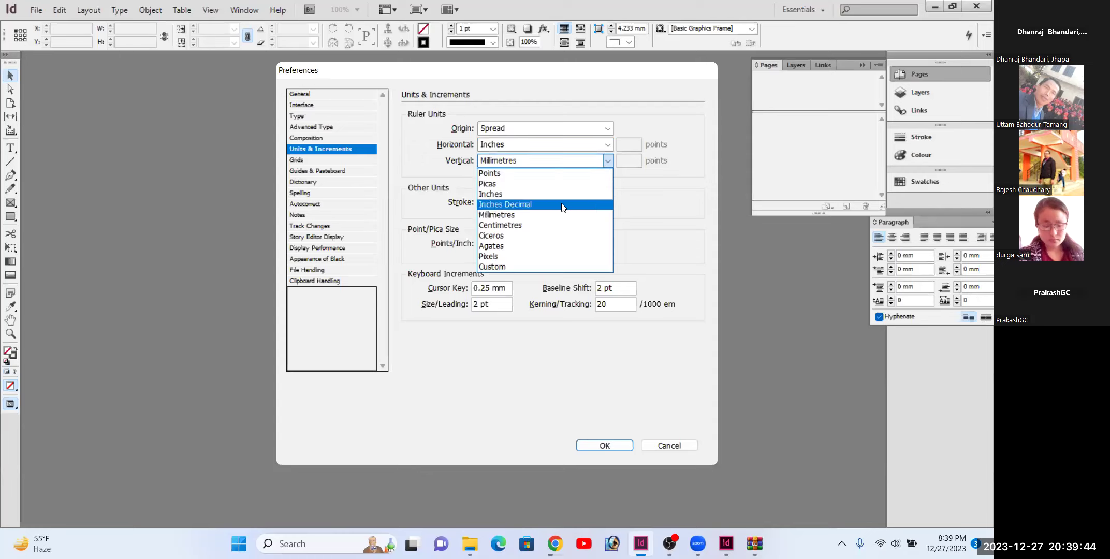
click(524, 193)
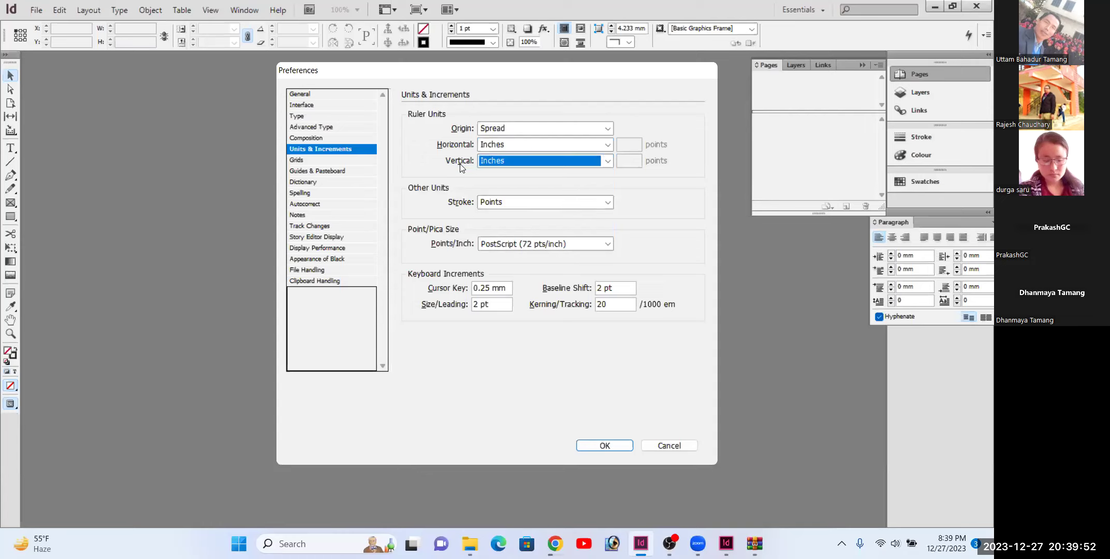
click(586, 444)
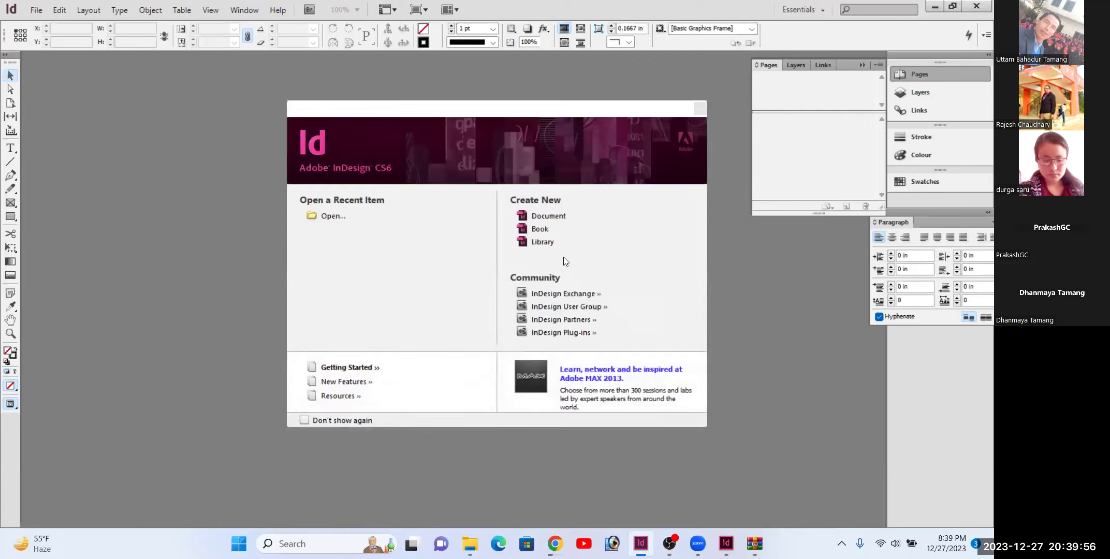
Begin a new A4 document and set all four margins to 1 in, linked
click(558, 221)
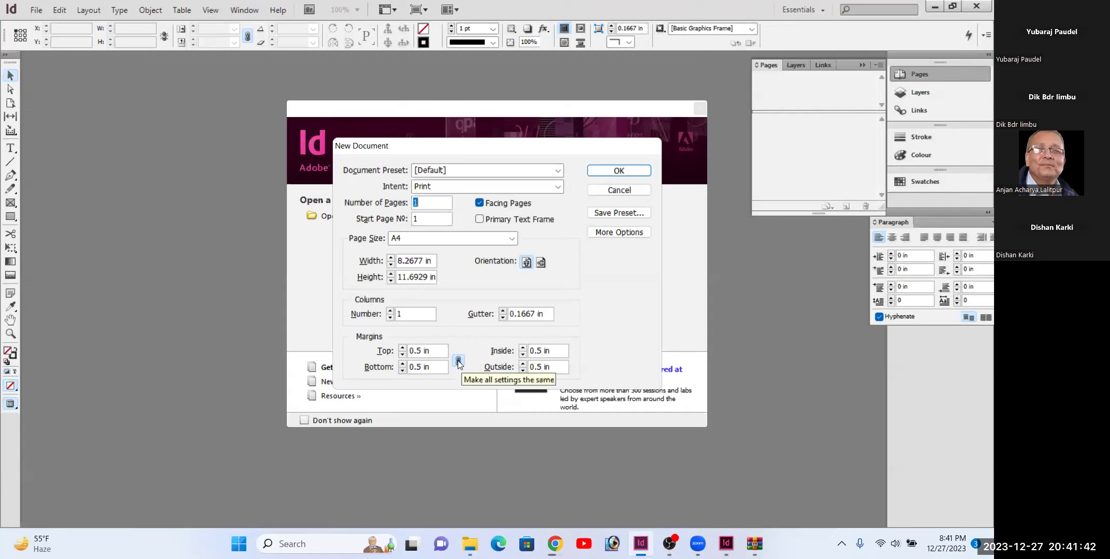
click(458, 362)
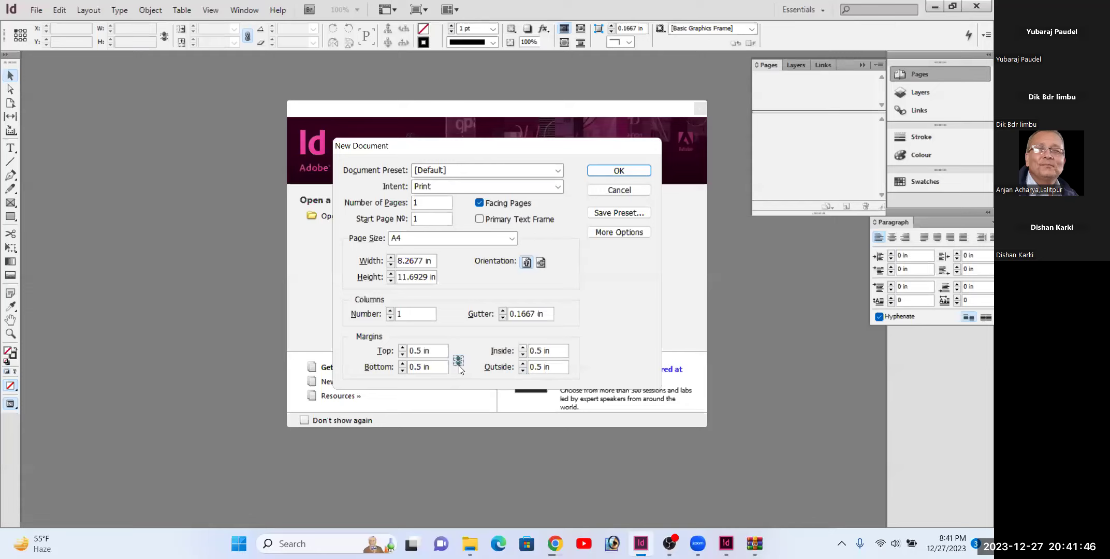
click(458, 361)
drag(423, 352, 408, 355)
key(End)
drag(425, 349, 406, 352)
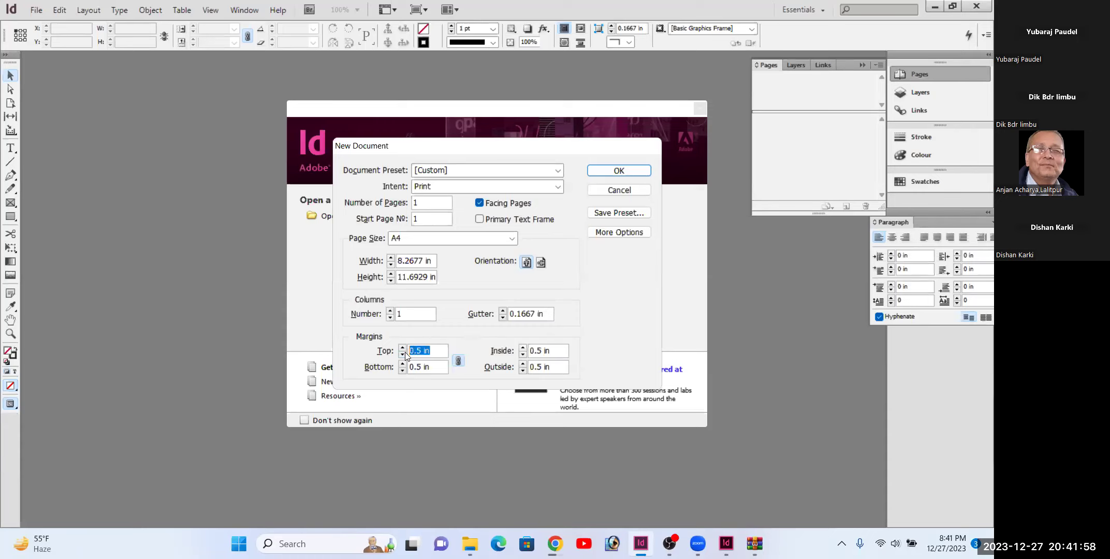
text(1)
click(459, 361)
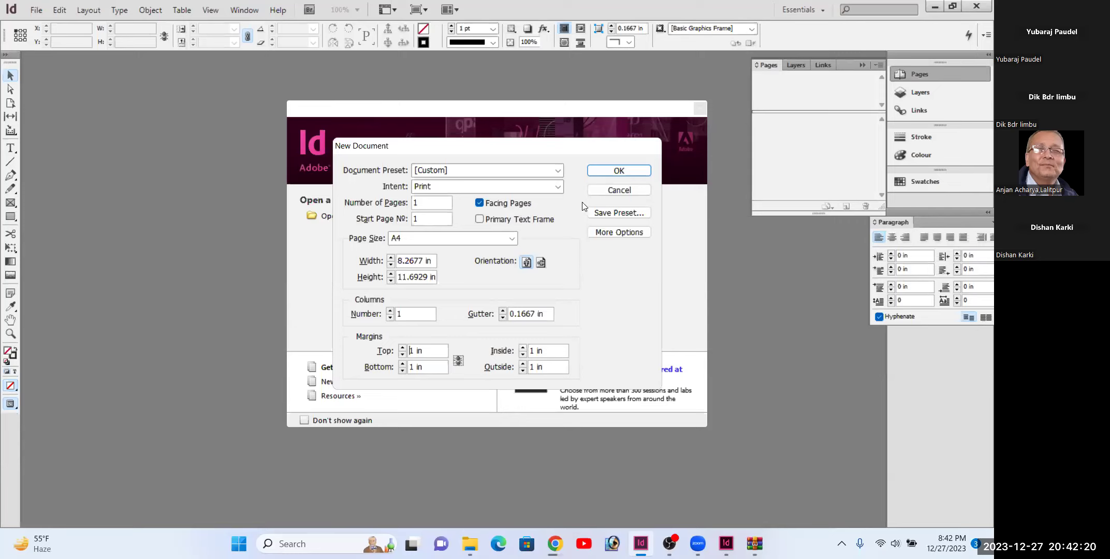
Create the 1-inch-margin A4 document Untitled-3, review the page, then close it
click(602, 171)
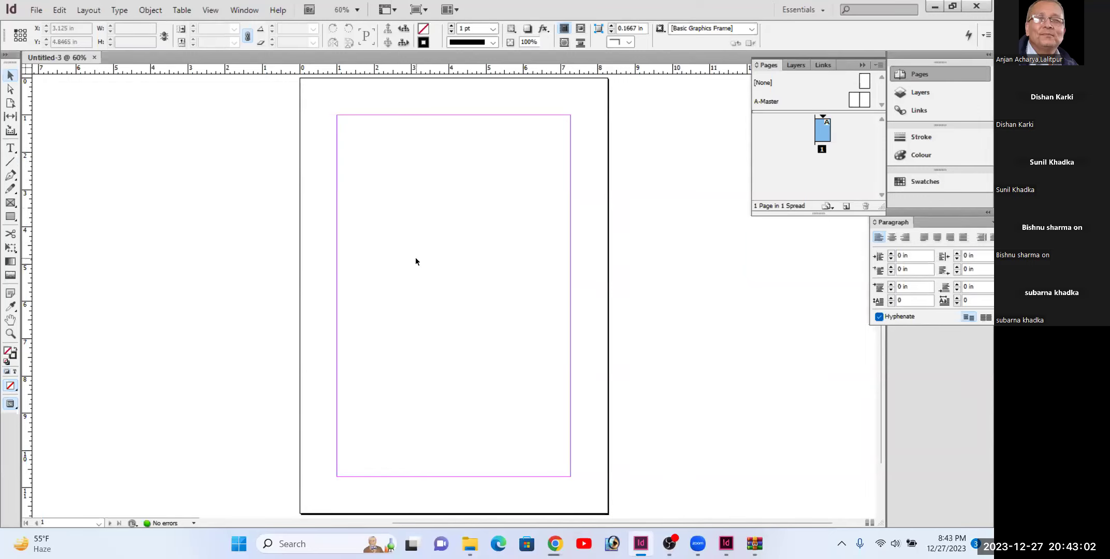
scroll(415, 258, down, 2)
scroll(495, 270, up, 4)
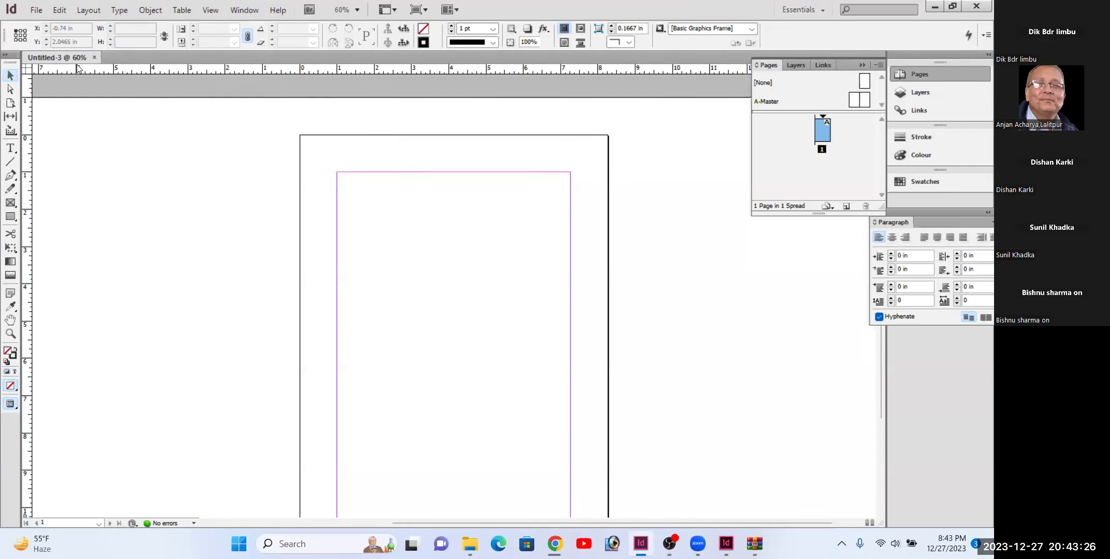
click(95, 57)
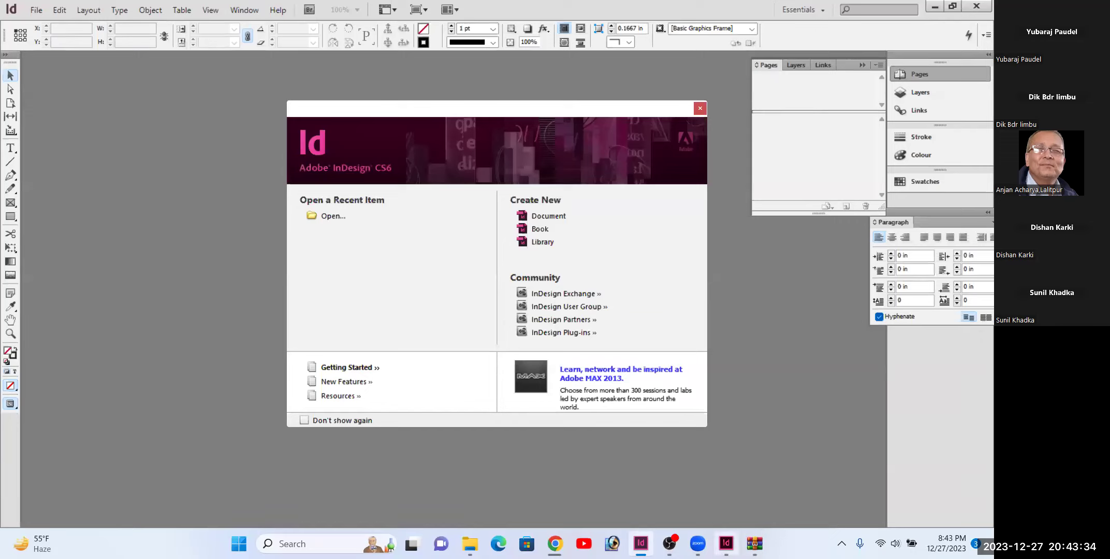
Bring the InDesign CC window holding the millimetre-based Untitled-1 document to the front
click(725, 543)
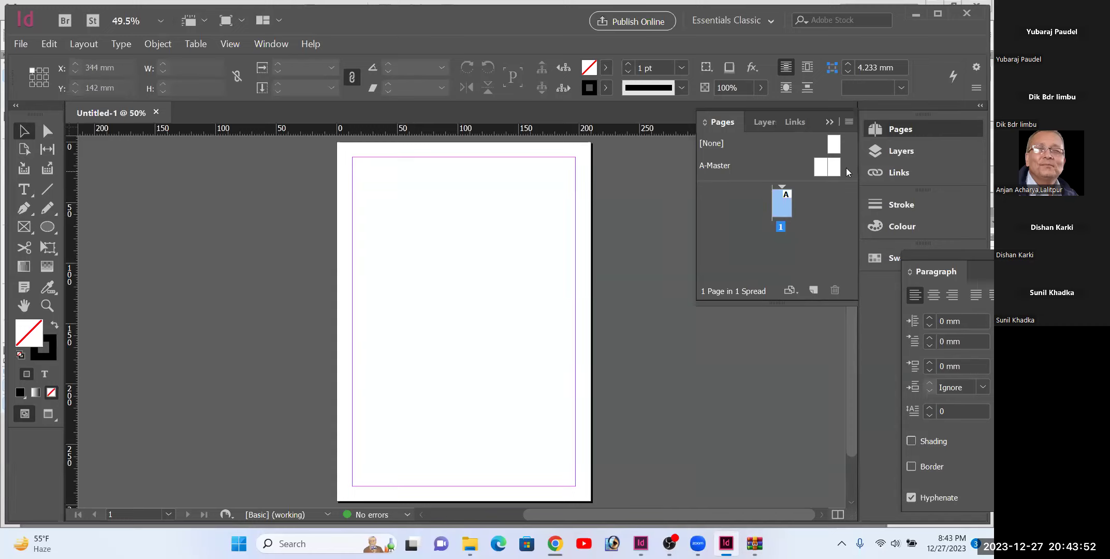
Close Untitled-1, glance through the File menu, then start a new document from the Home screen
click(910, 131)
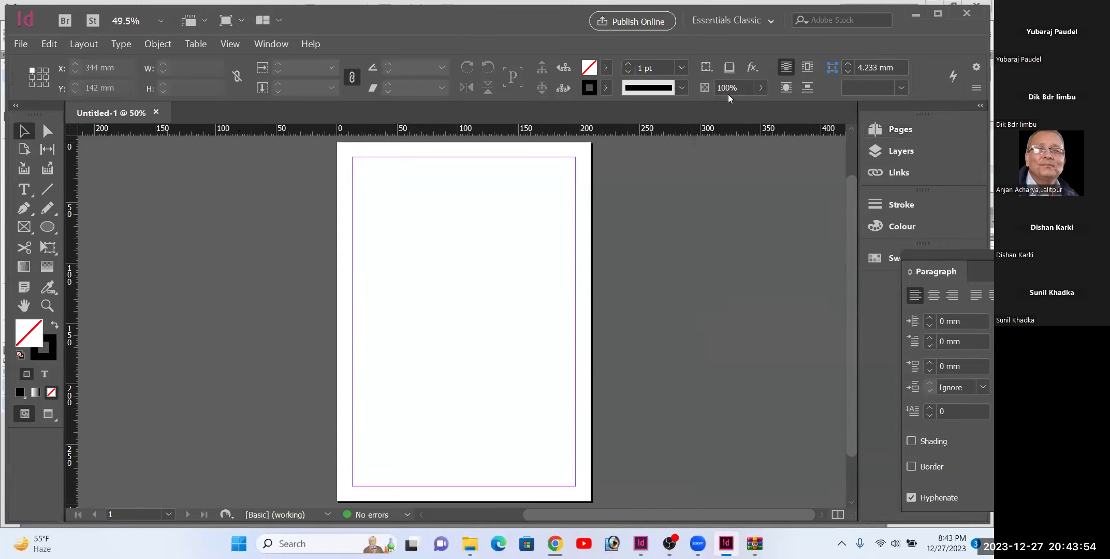
click(156, 113)
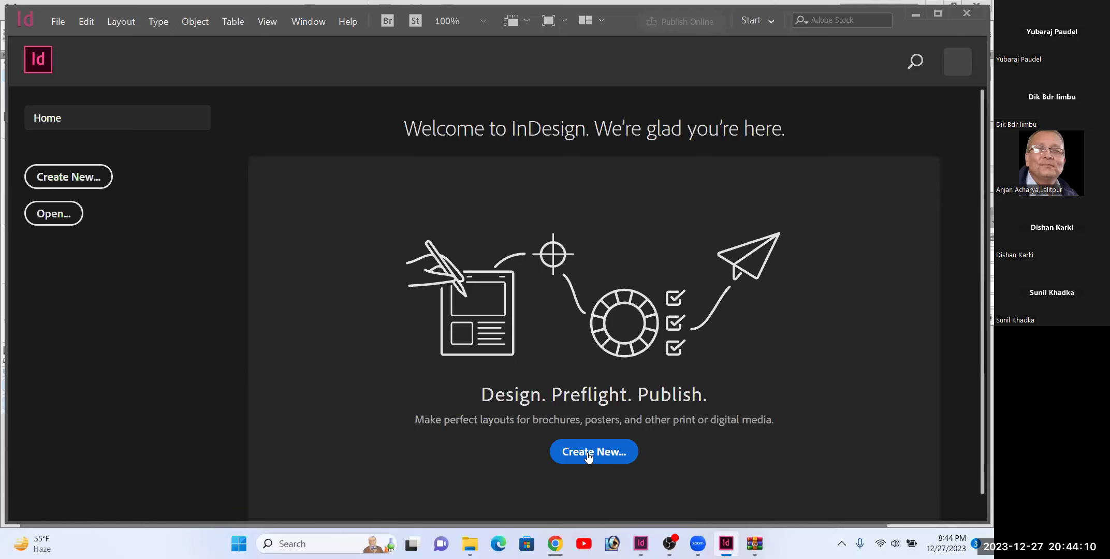
click(58, 22)
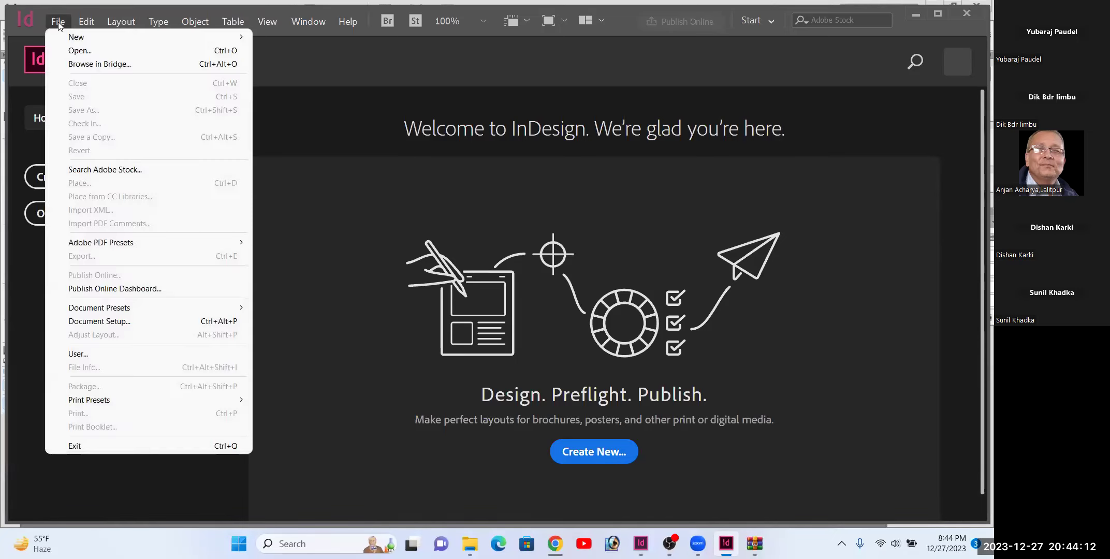
mouse_move(70, 36)
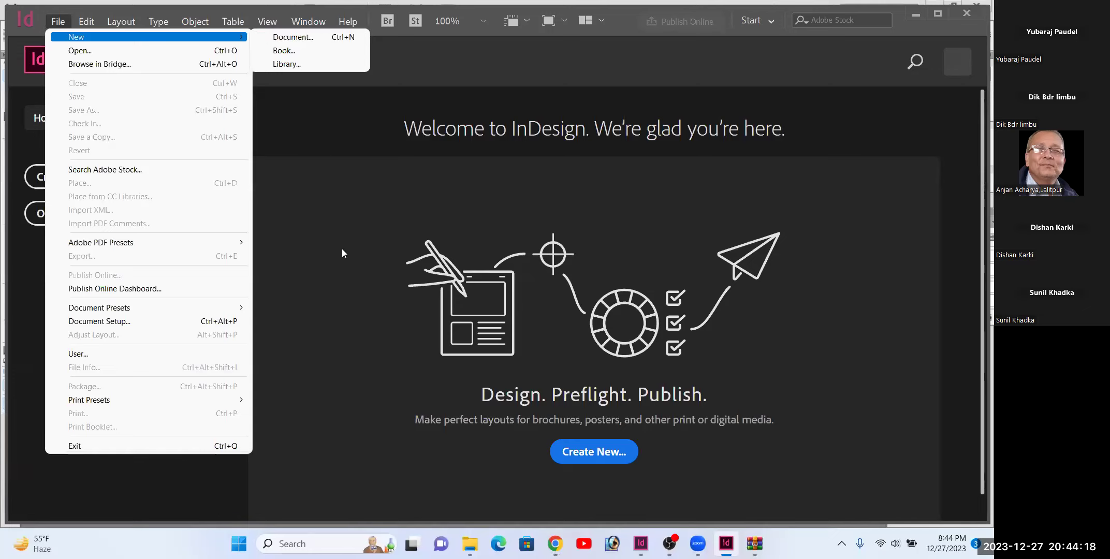
click(863, 386)
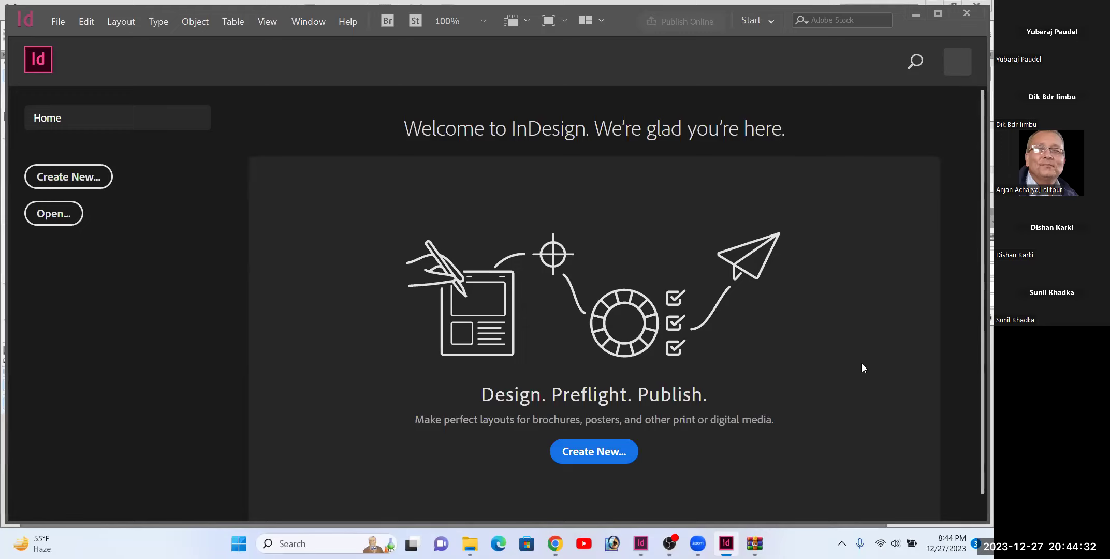
click(586, 452)
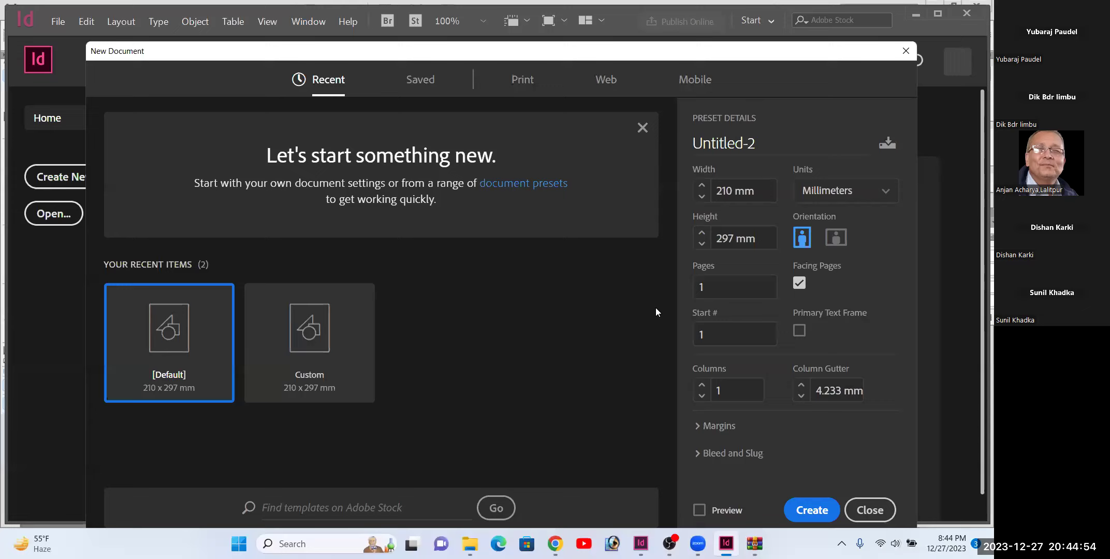
Show the Print A4 preset in Inches, expanding the Margins and the Bleed and Slug sections
click(522, 86)
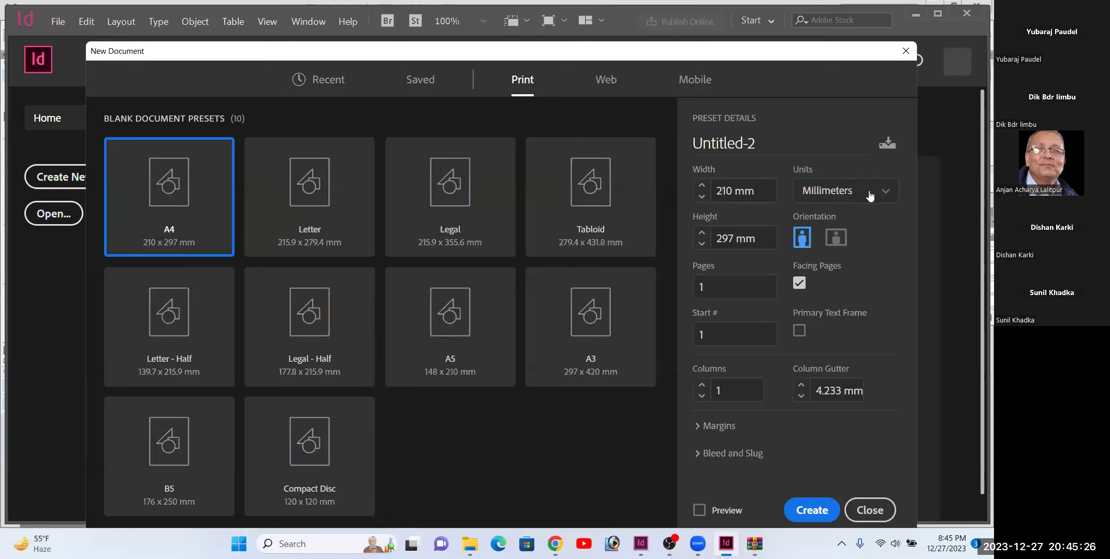
click(889, 196)
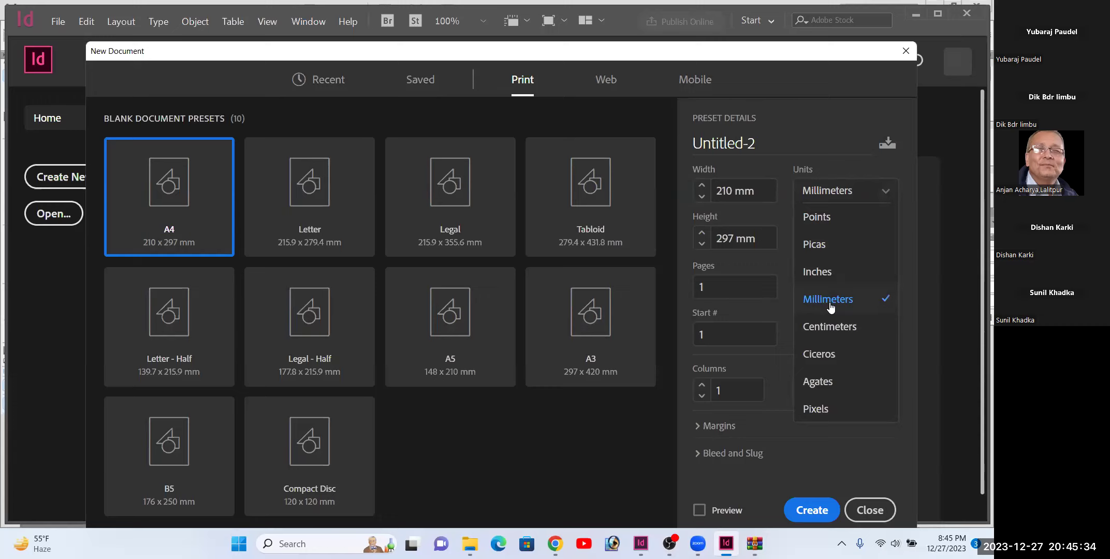
click(822, 274)
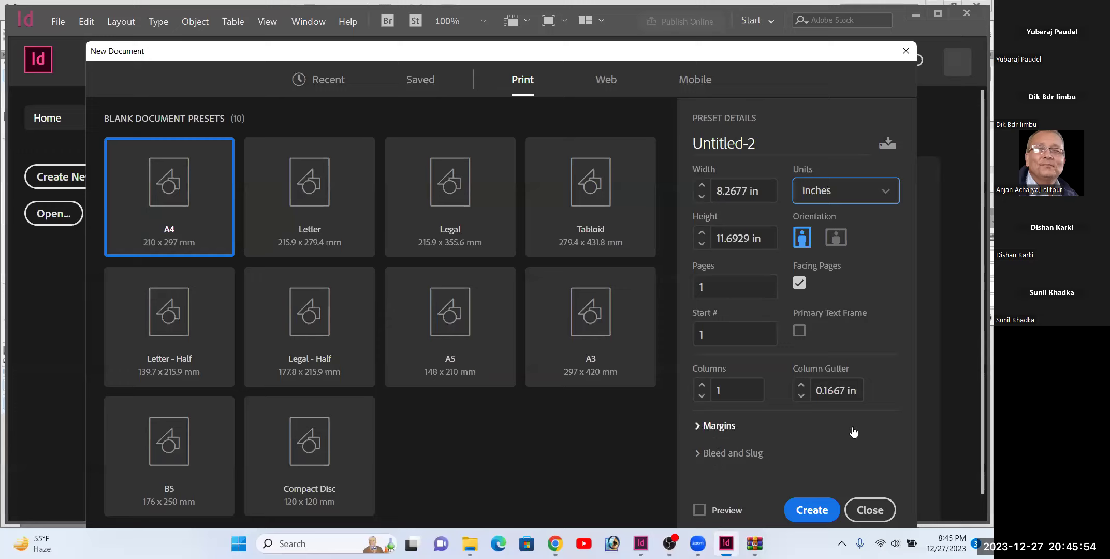
click(701, 426)
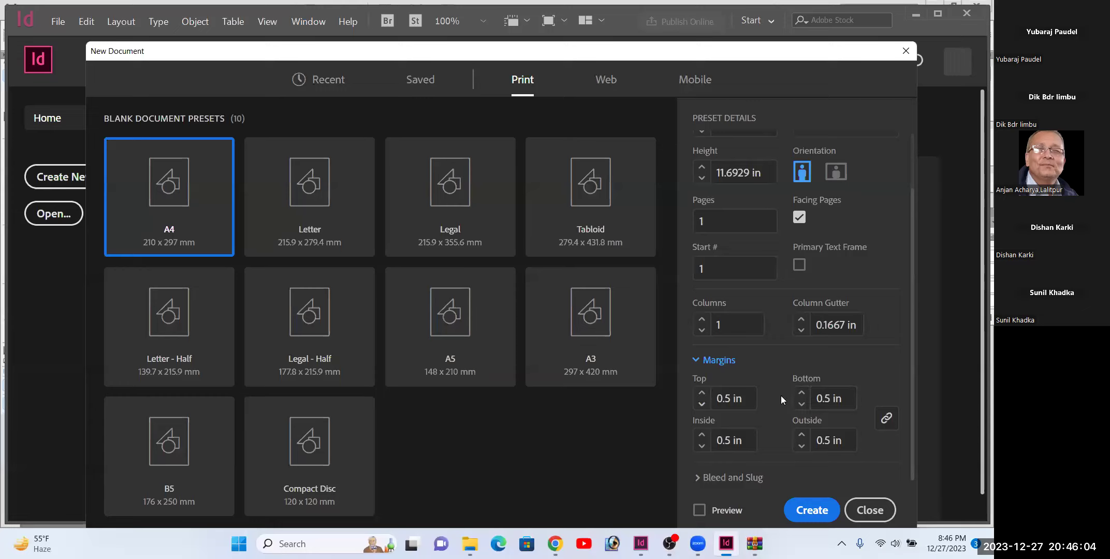
click(743, 478)
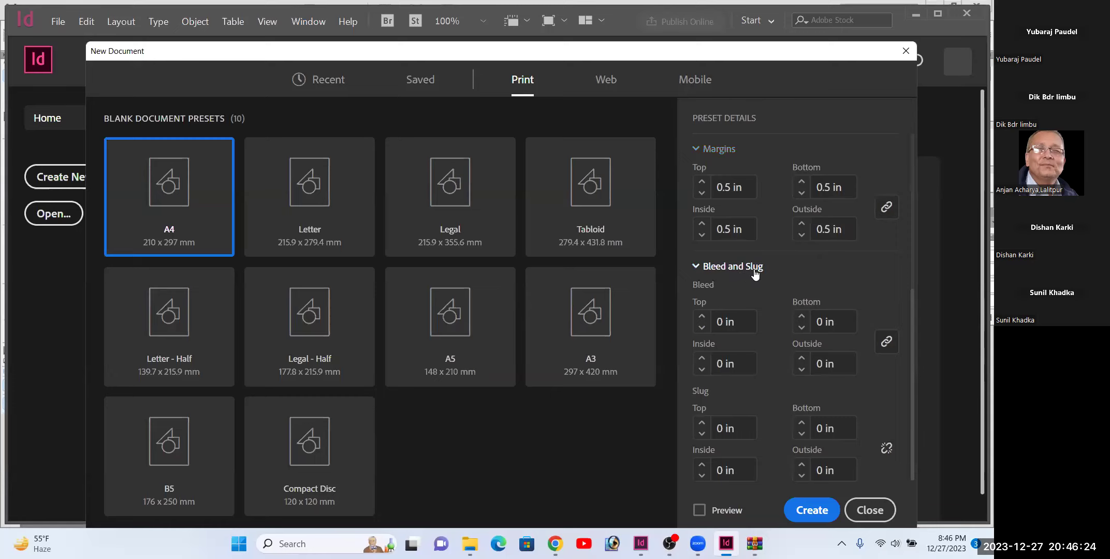
Close InDesign CC's dialog, minimize CC, and create the A4 document Untitled-4 in CS6 with 0.5 in margins
click(906, 51)
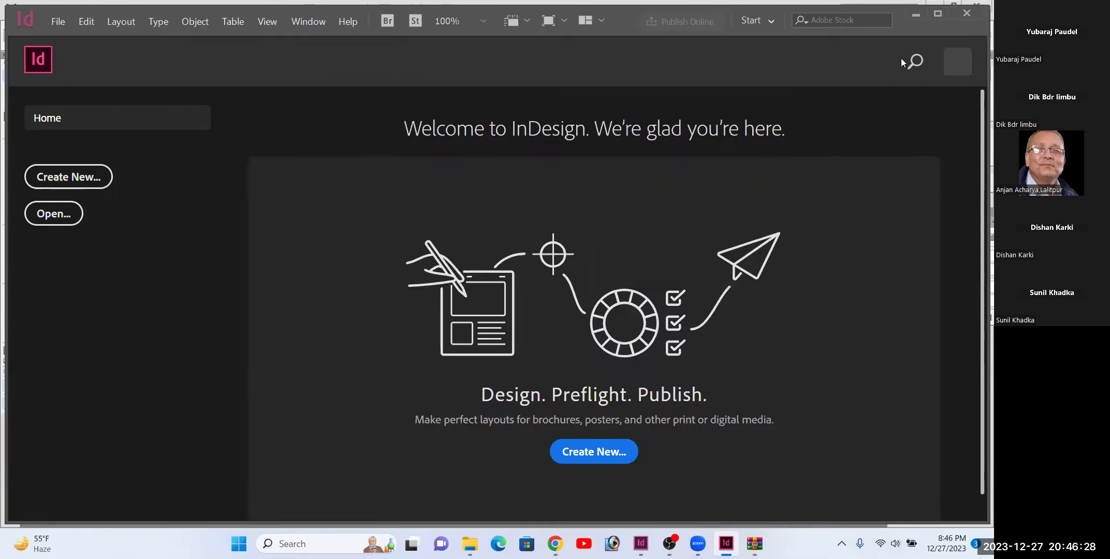
click(914, 13)
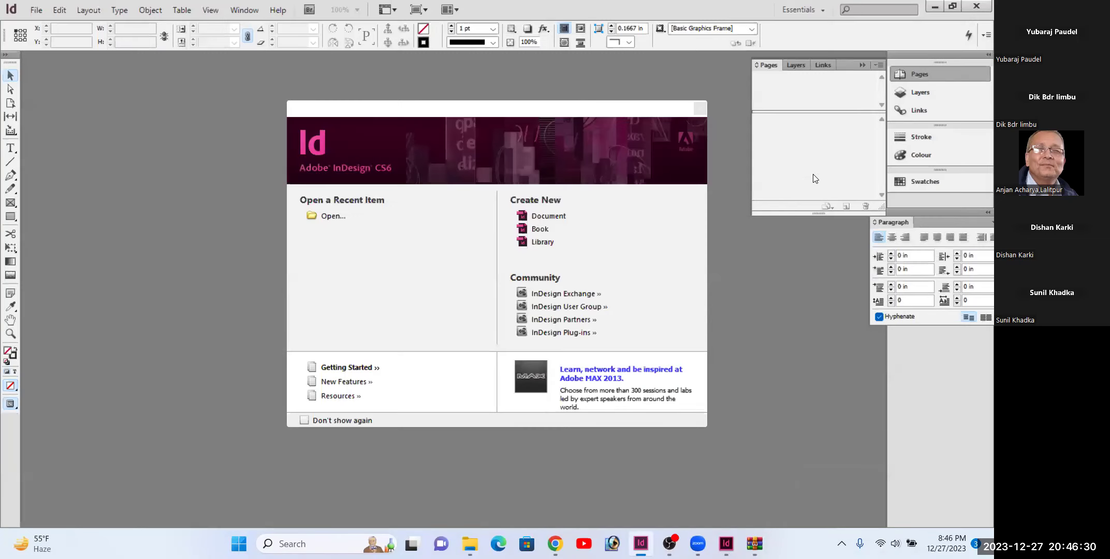
click(550, 217)
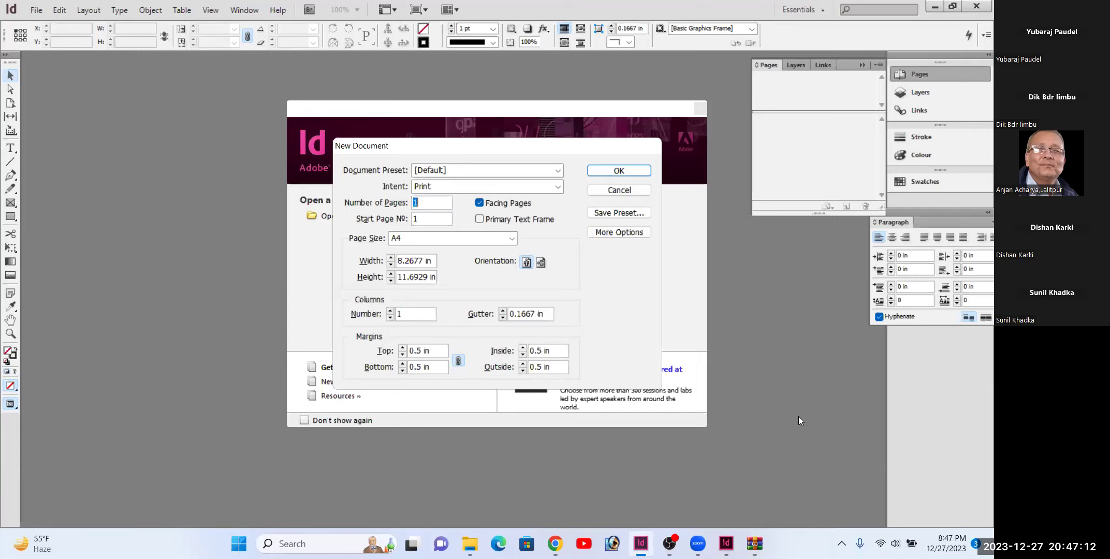
click(609, 172)
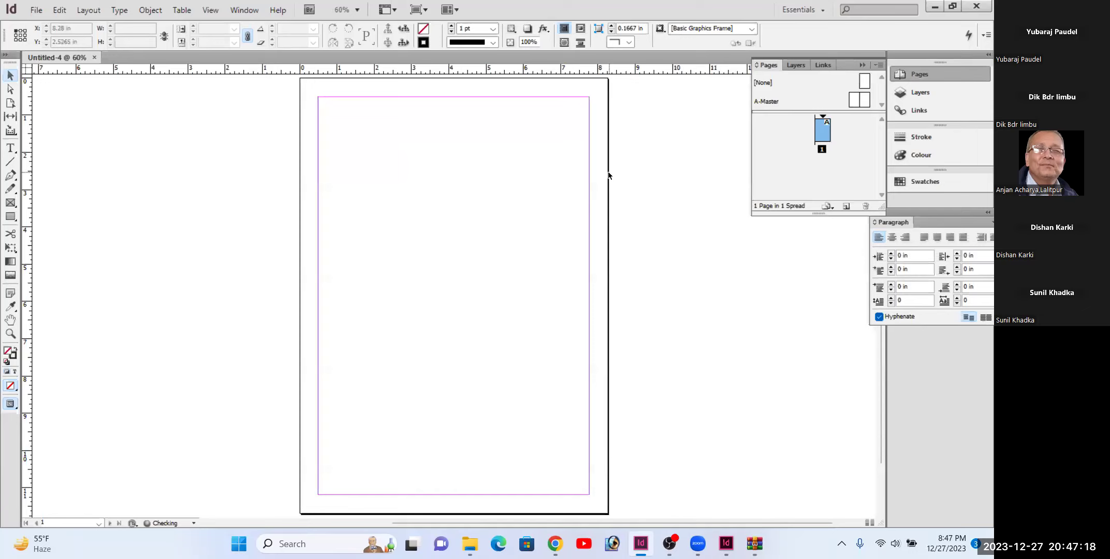
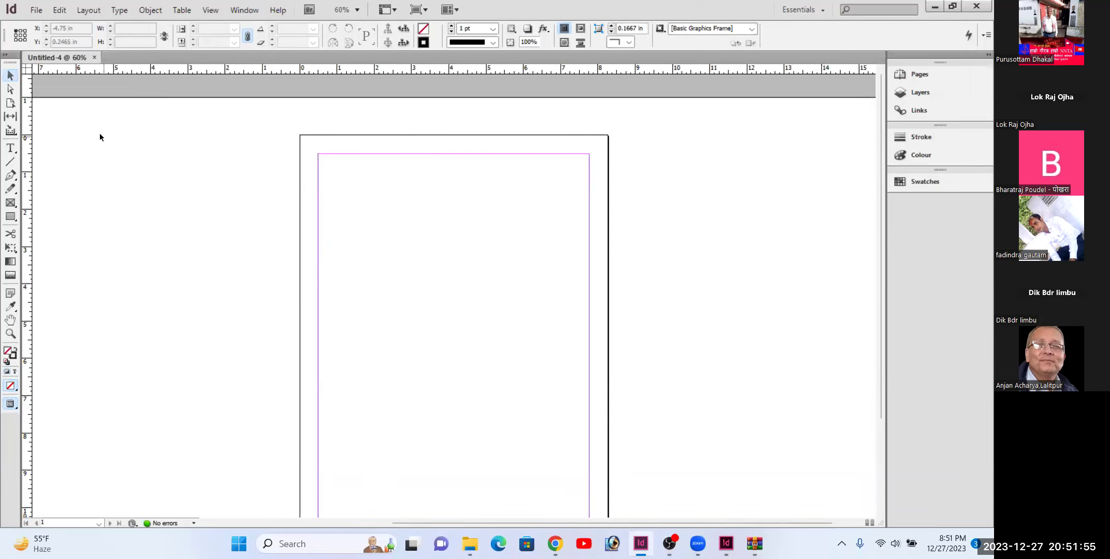
Open the File menu, dismiss it unused, then close the Untitled-4 document
click(37, 14)
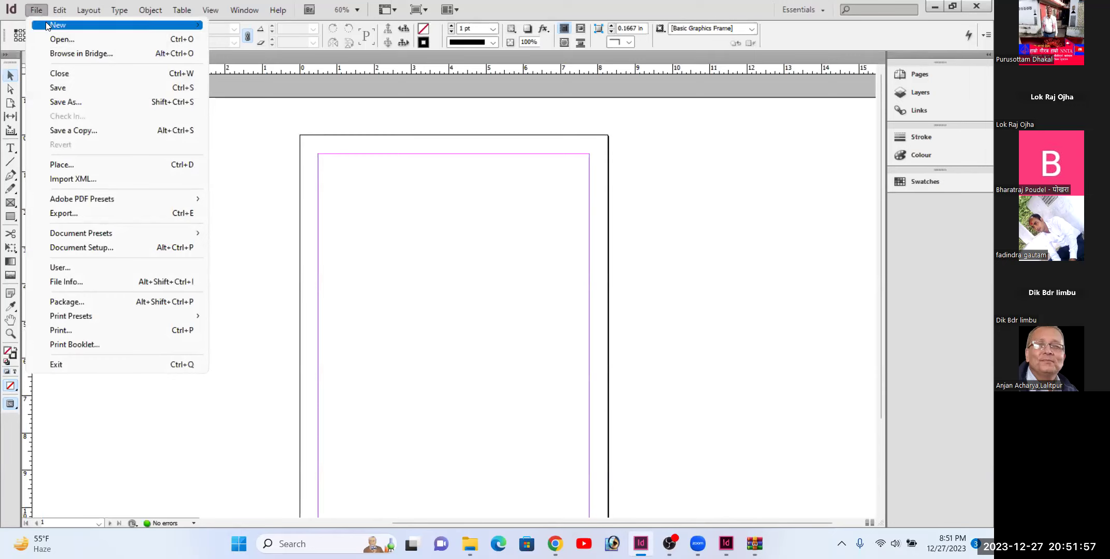
mouse_move(47, 26)
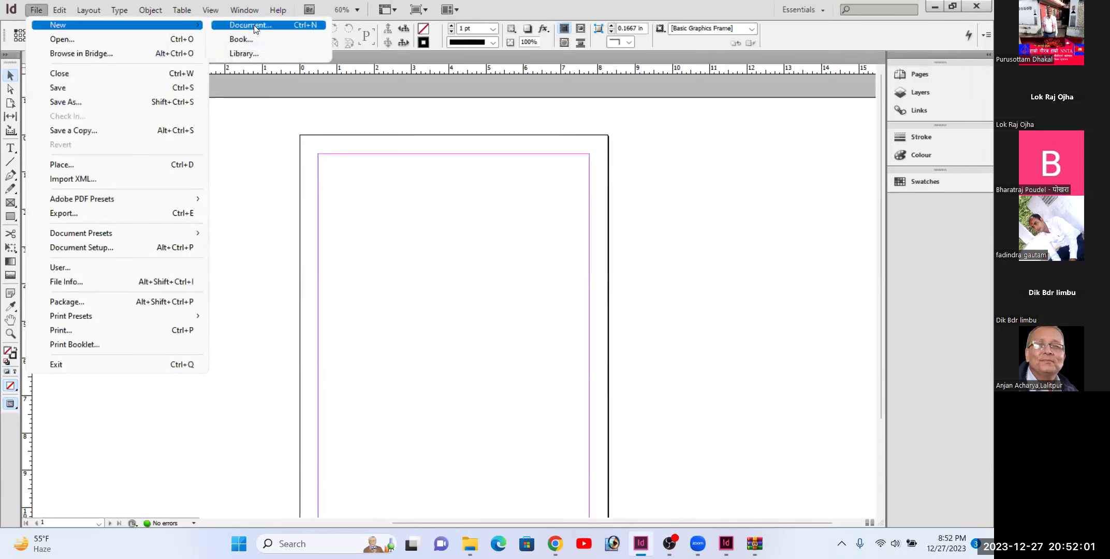
mouse_move(240, 12)
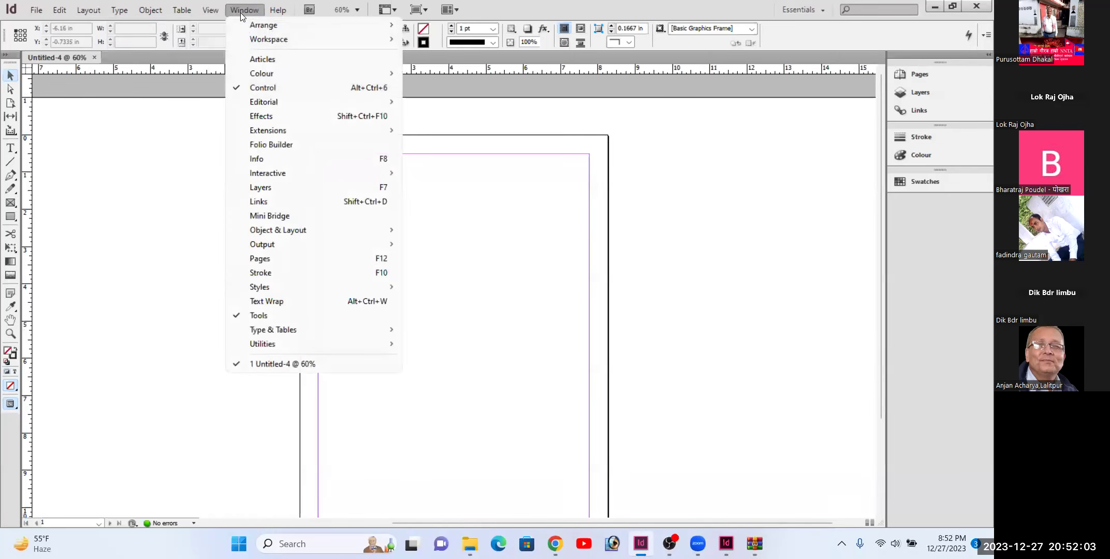
click(745, 232)
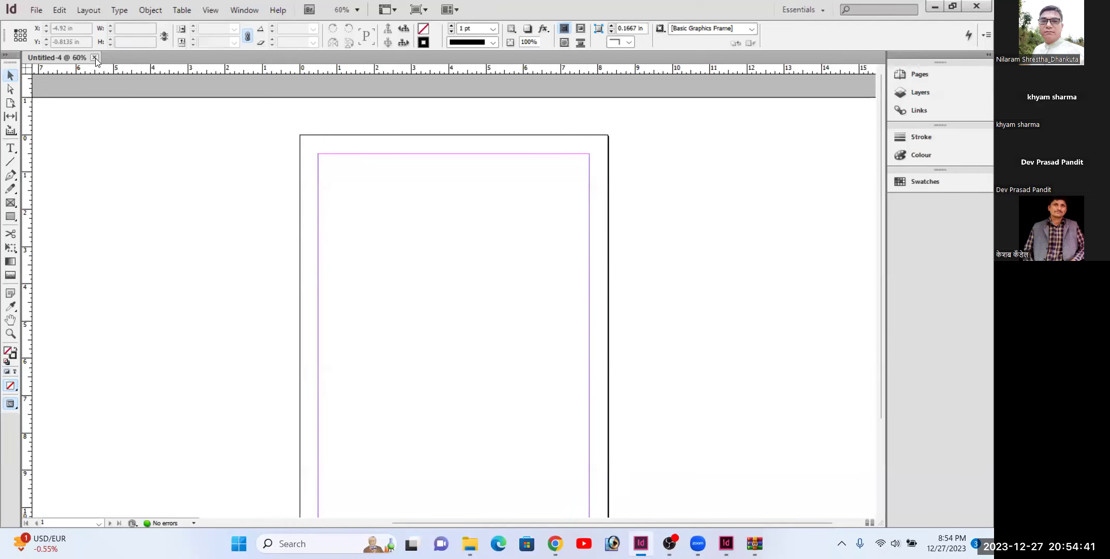
click(95, 58)
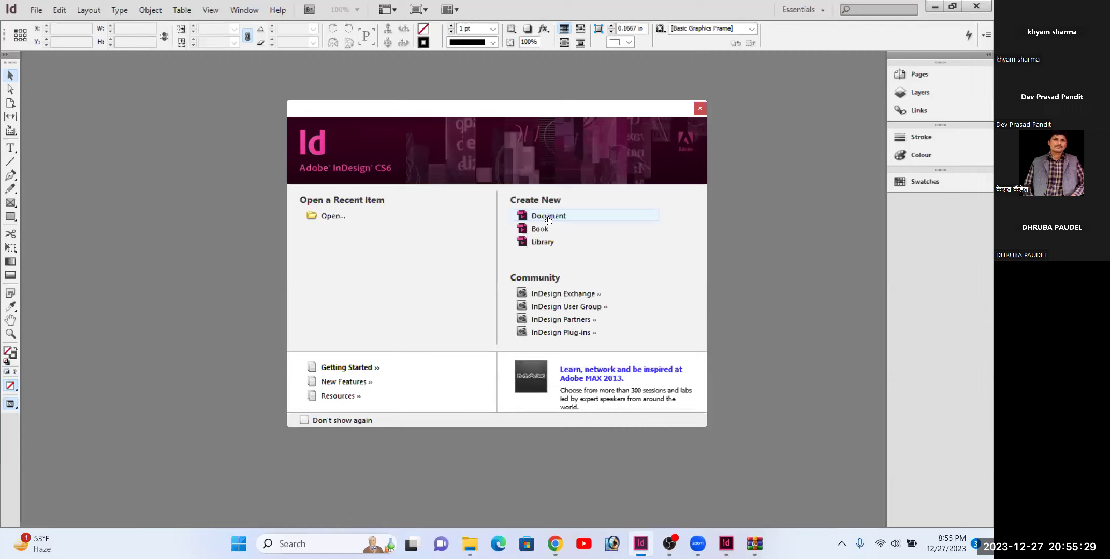
Start a new document with 9999 pages and Facing Pages unchecked, then confirm
click(548, 217)
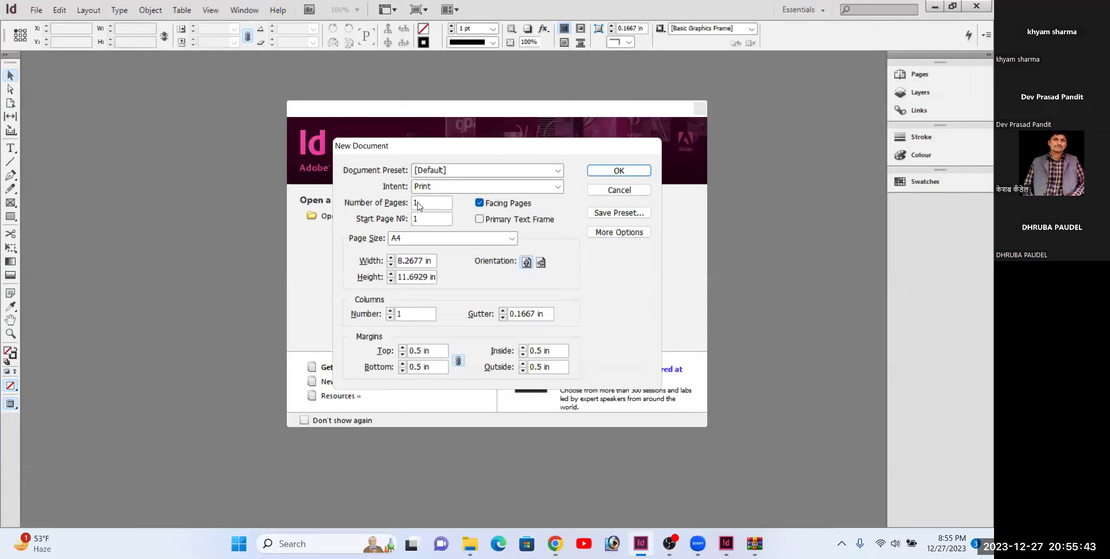
text(9999)
click(479, 204)
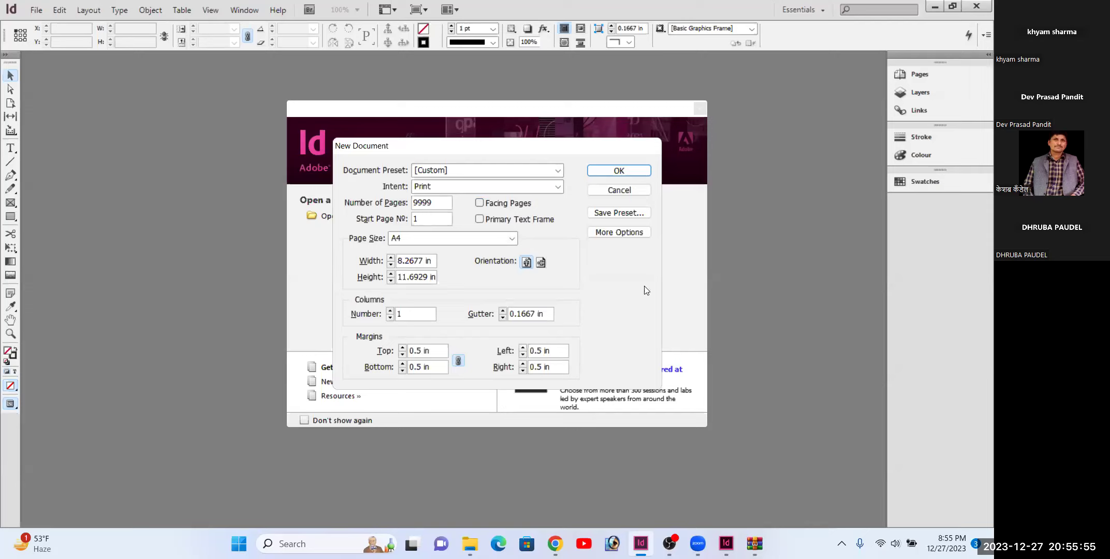
click(610, 170)
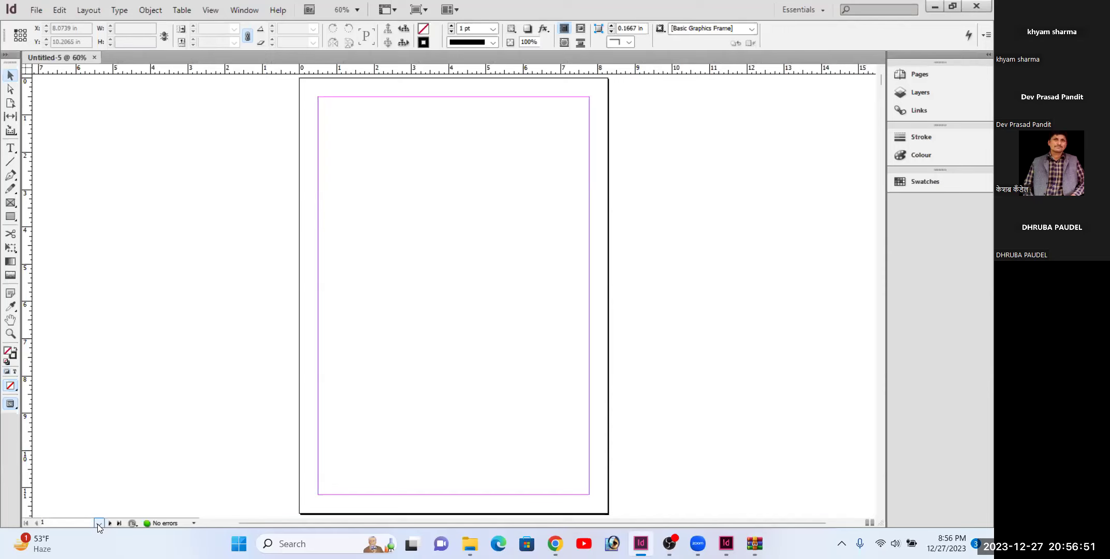
click(97, 523)
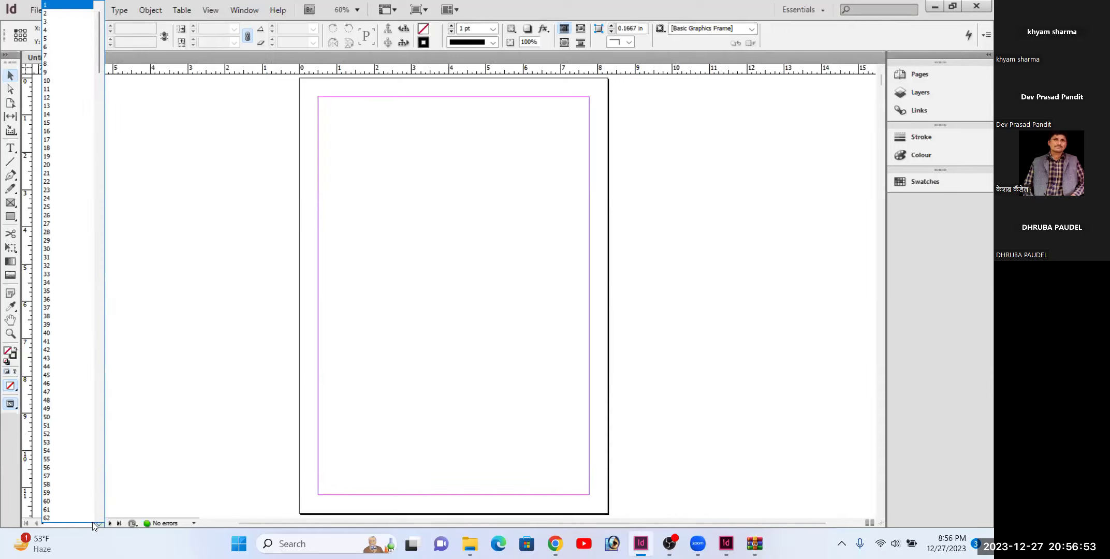
scroll(80, 403, down, 3)
scroll(80, 403, down, 20)
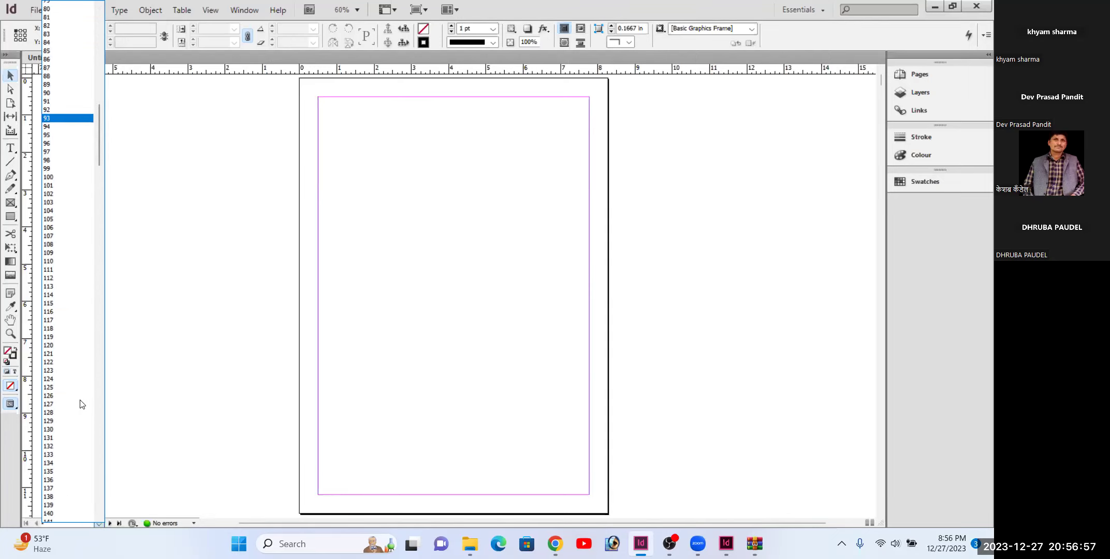
scroll(80, 404, down, 20)
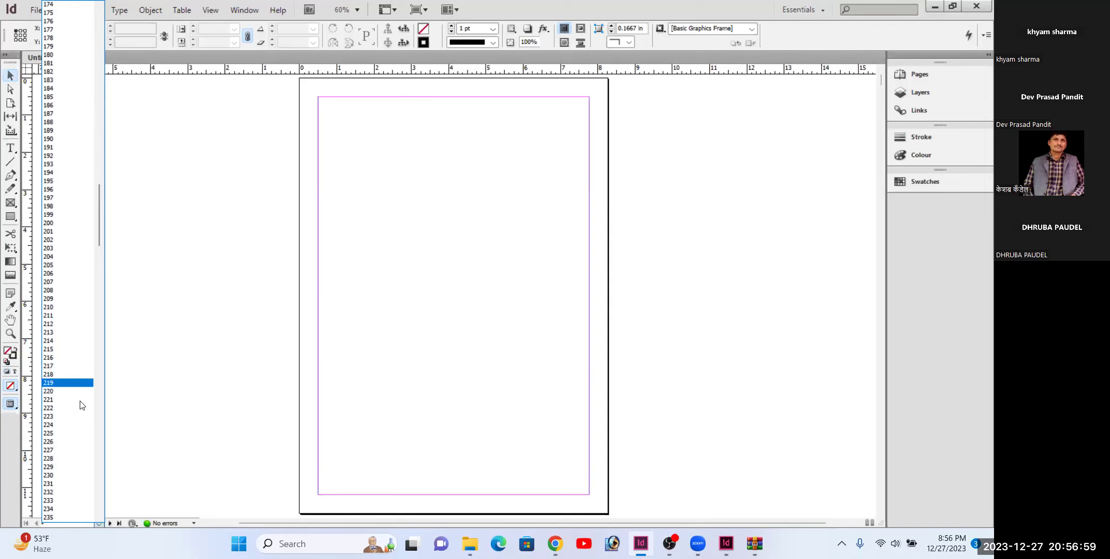
scroll(80, 406, down, 20)
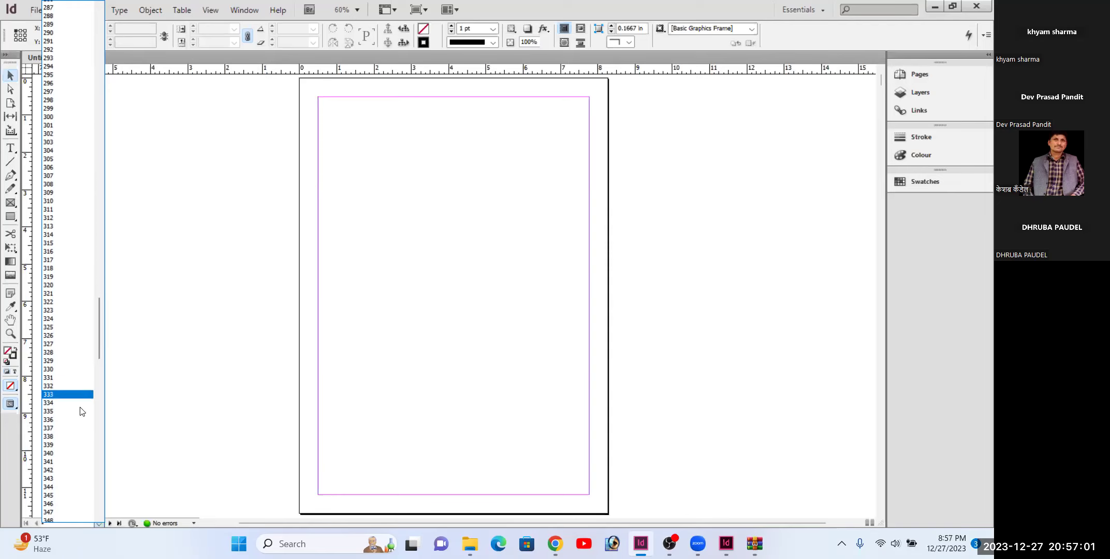
scroll(80, 410, down, 20)
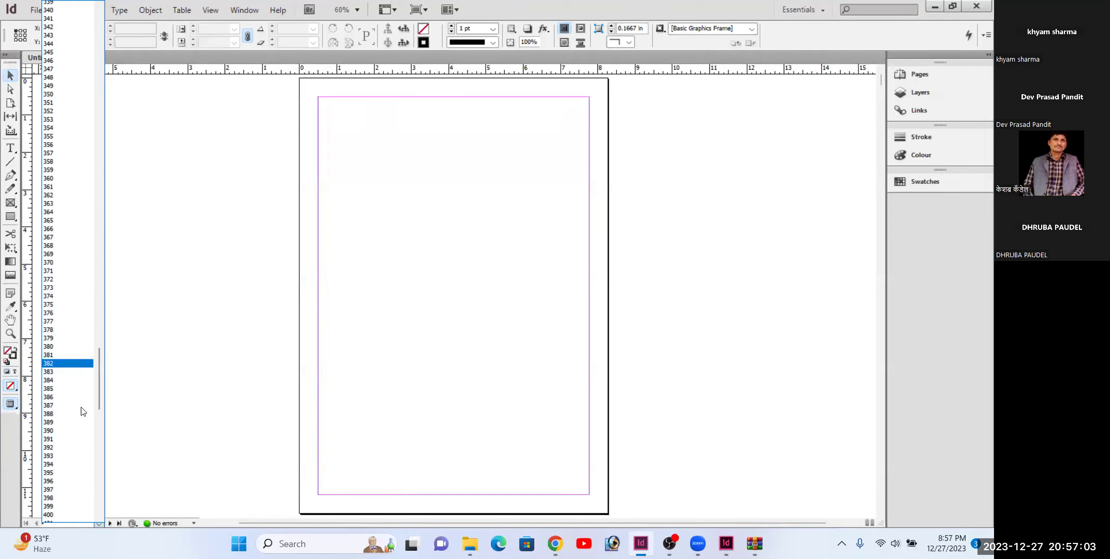
scroll(82, 411, down, 12)
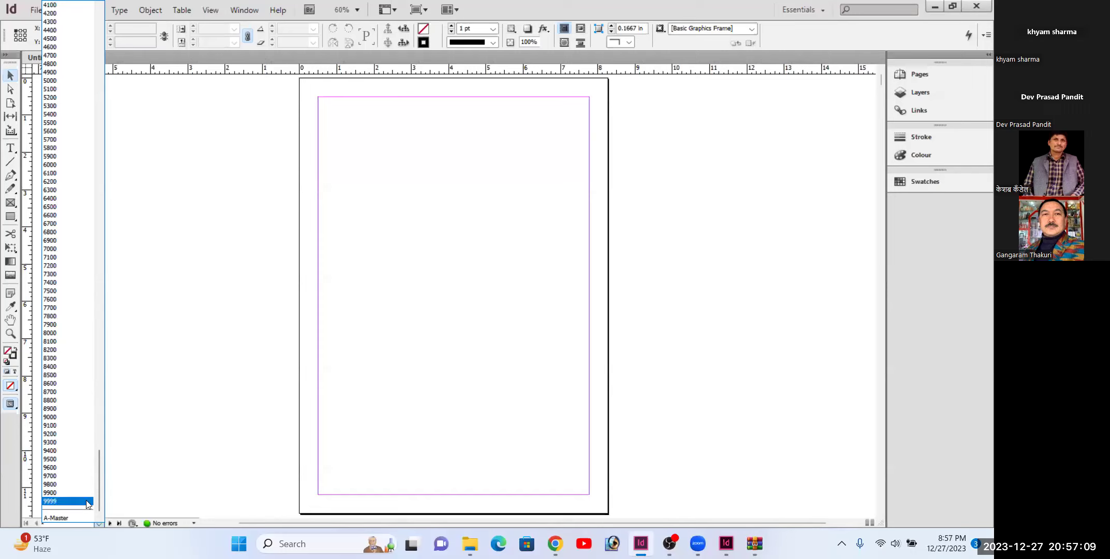
click(173, 323)
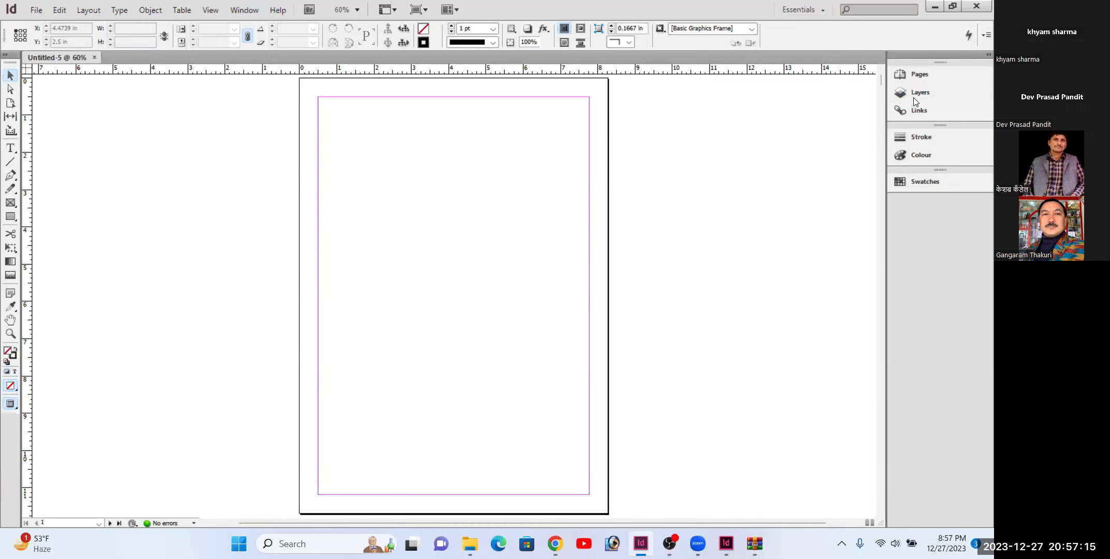
Hide the rulers, show the Pages panel, and switch to the other InDesign window
key(ctrl+r)
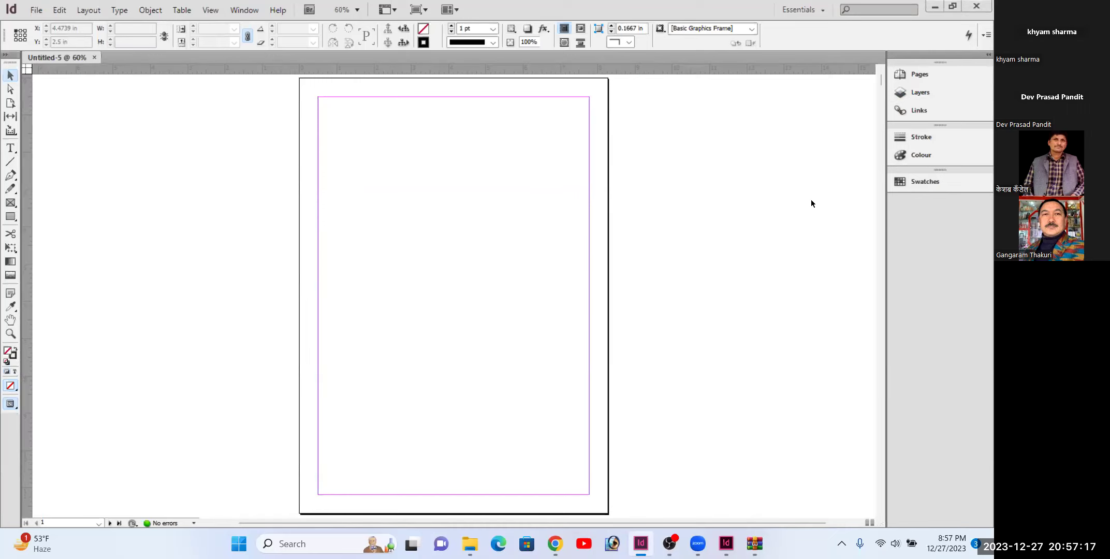
click(240, 12)
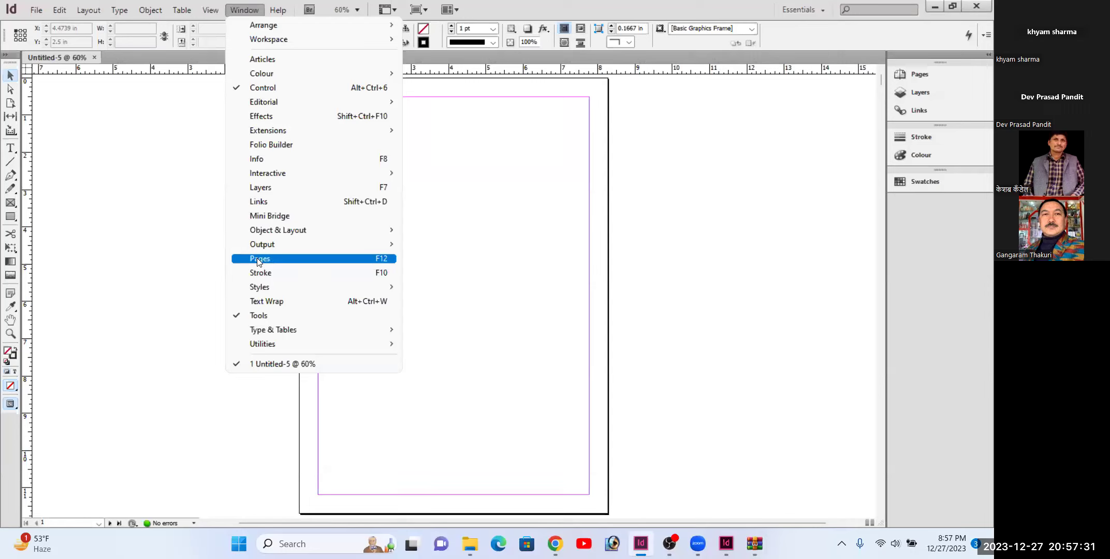
click(256, 257)
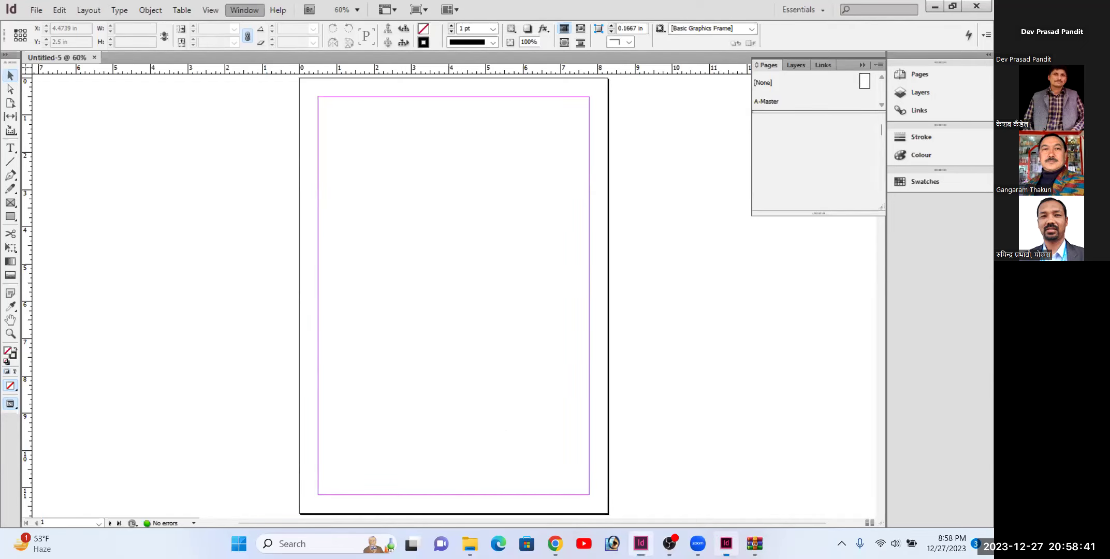
click(726, 544)
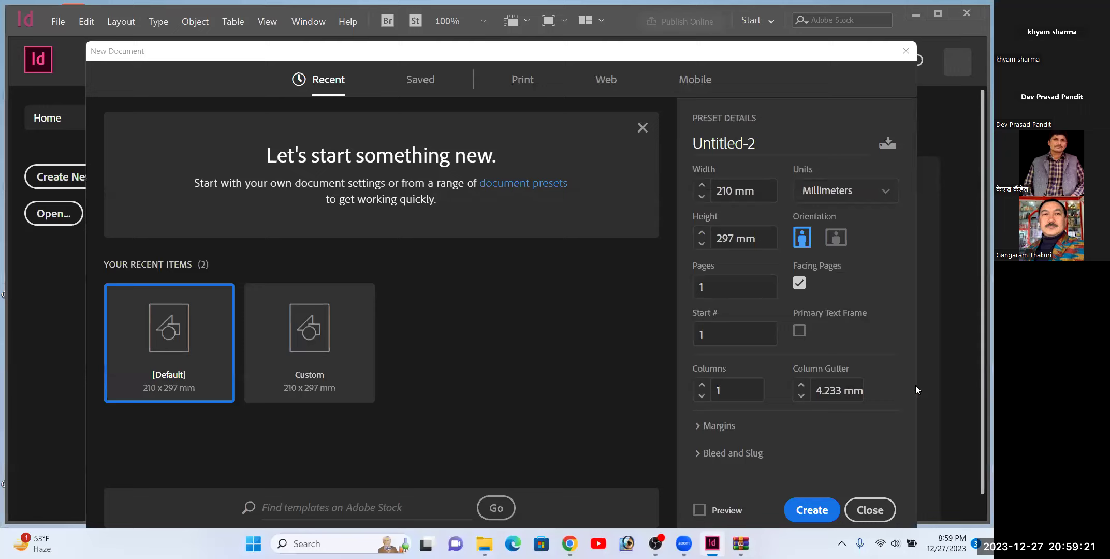
Change the page count to 10, turn off Facing Pages, and create the document
double_click(712, 287)
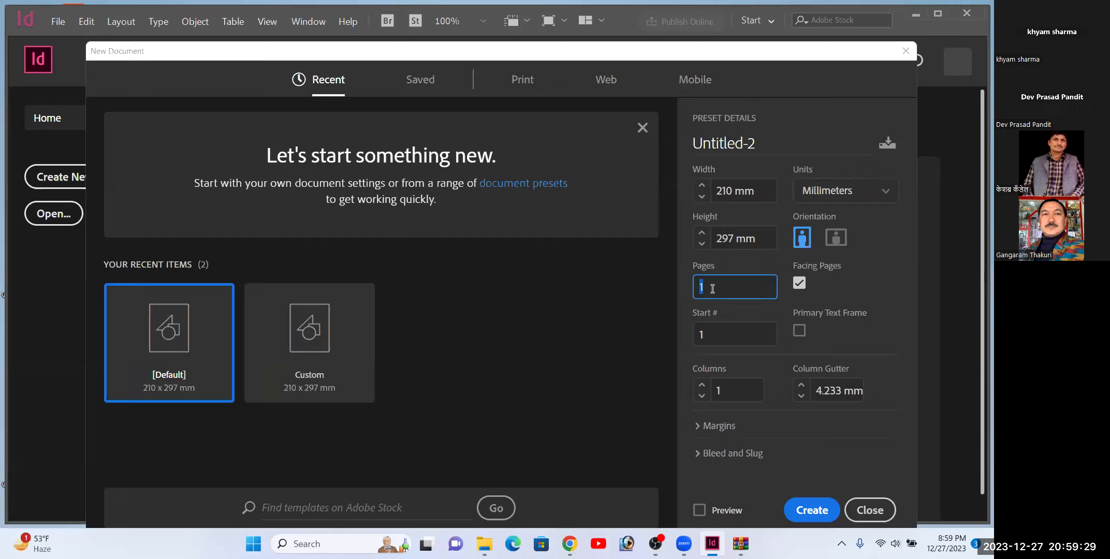
click(712, 289)
text(0)
click(797, 285)
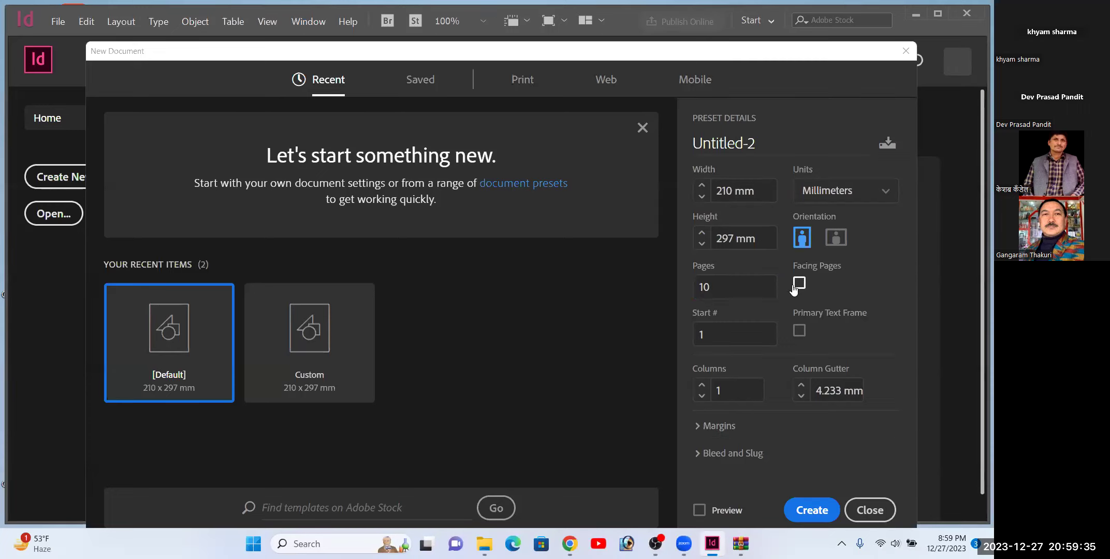
click(818, 511)
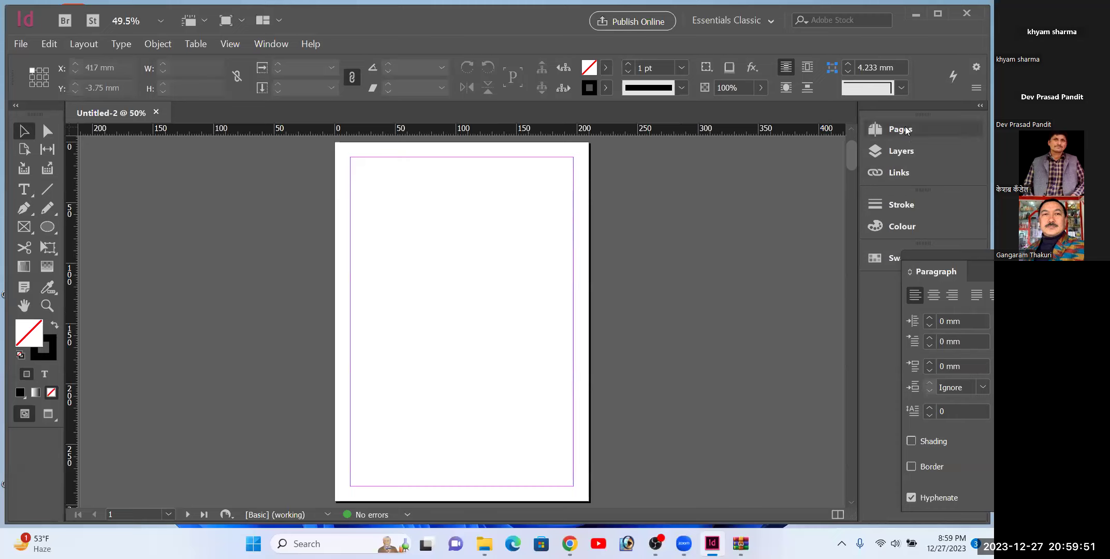
Show the Pages panel and scroll through Untitled-2's 10 pages
click(285, 47)
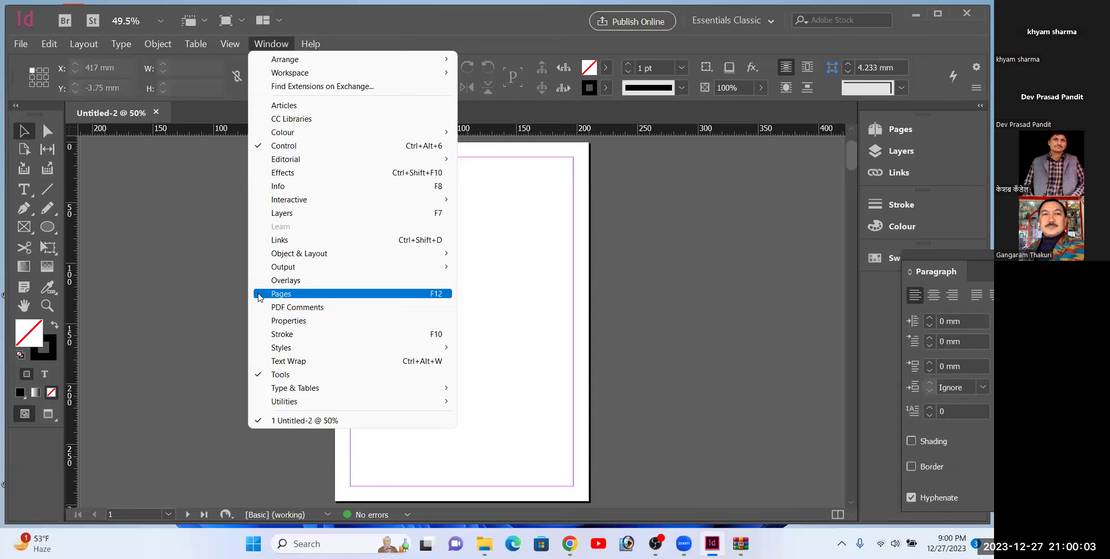
click(260, 297)
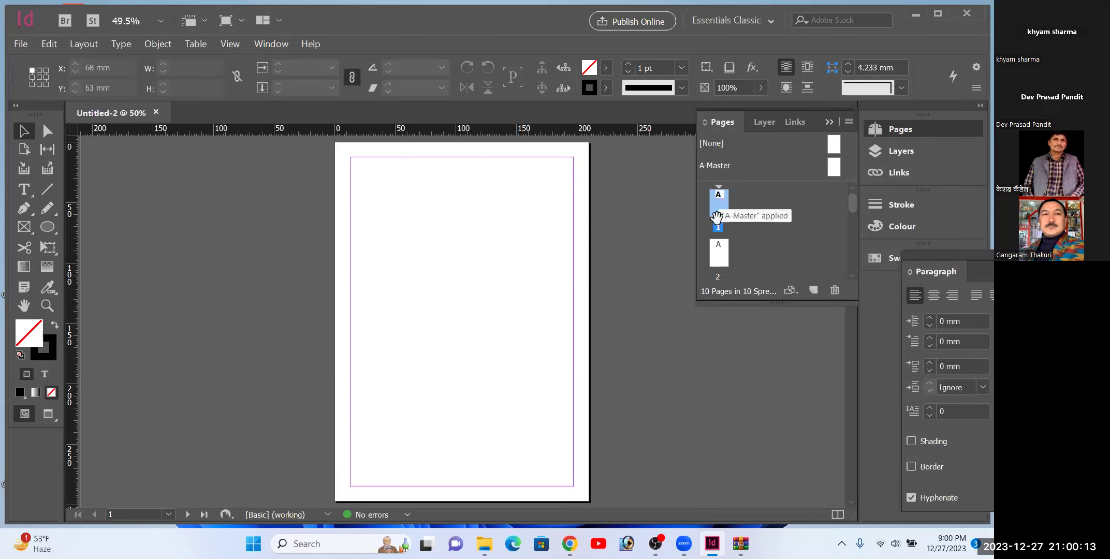
scroll(822, 263, down, 2)
scroll(821, 263, down, 7)
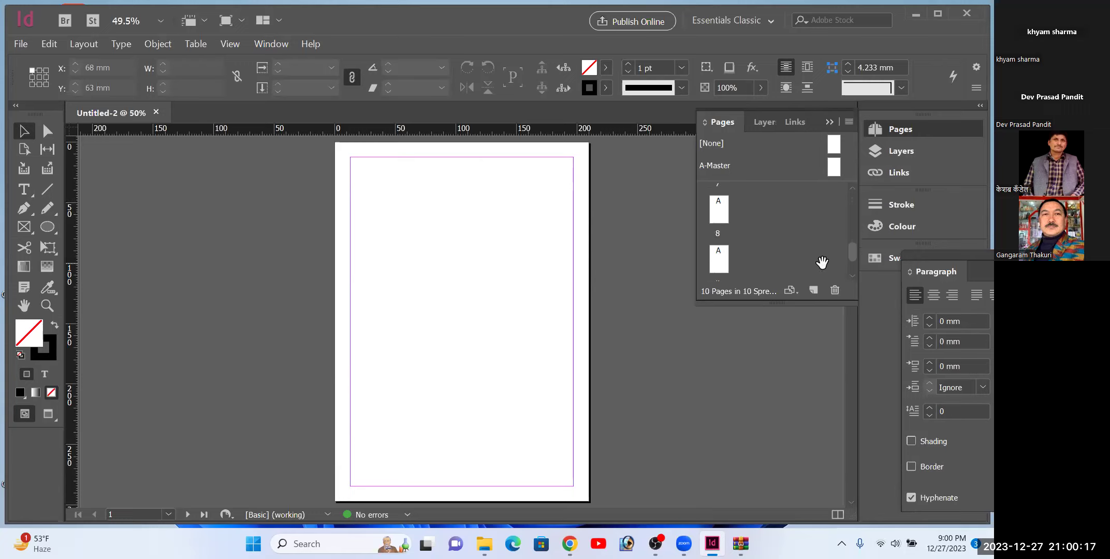
scroll(822, 263, up, 7)
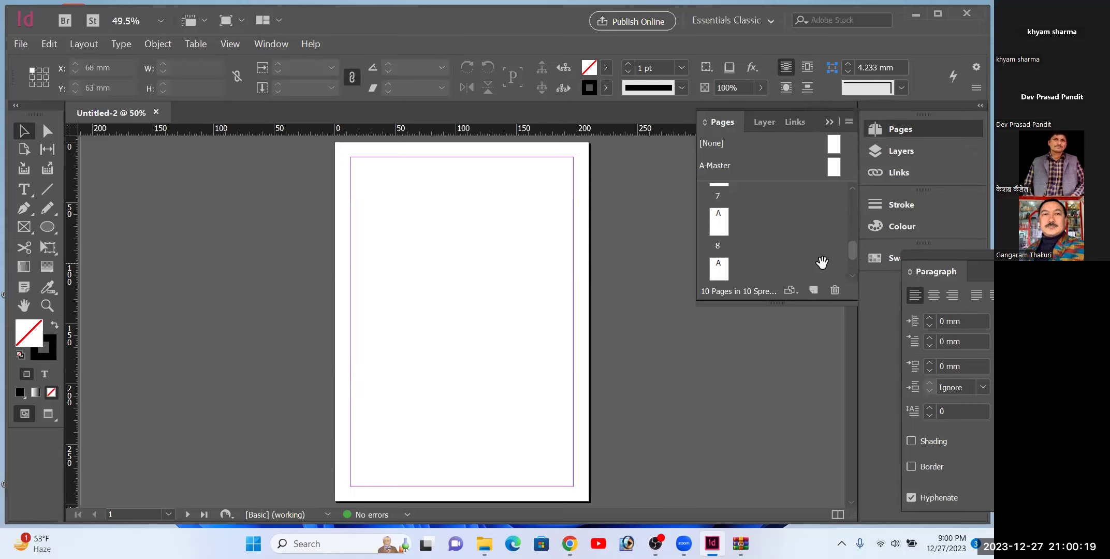
scroll(822, 263, up, 2)
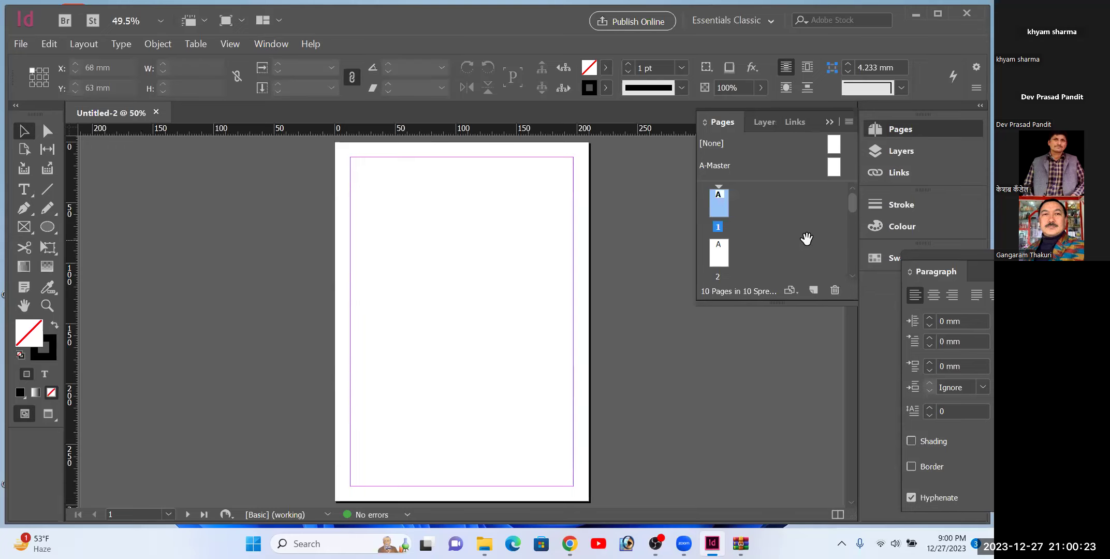
scroll(807, 239, down, 6)
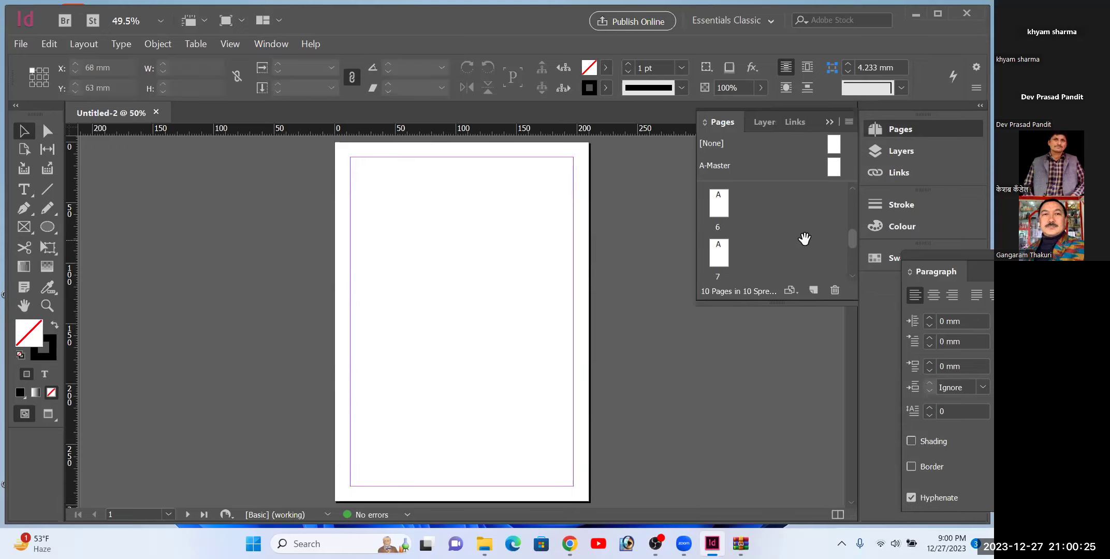
scroll(805, 238, down, 2)
scroll(803, 239, up, 7)
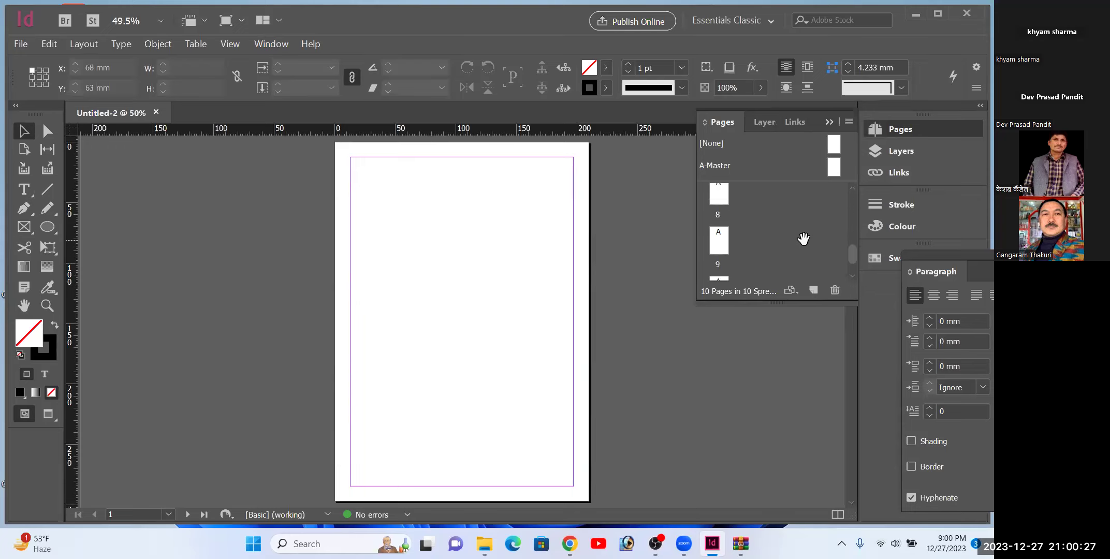
scroll(803, 238, up, 1)
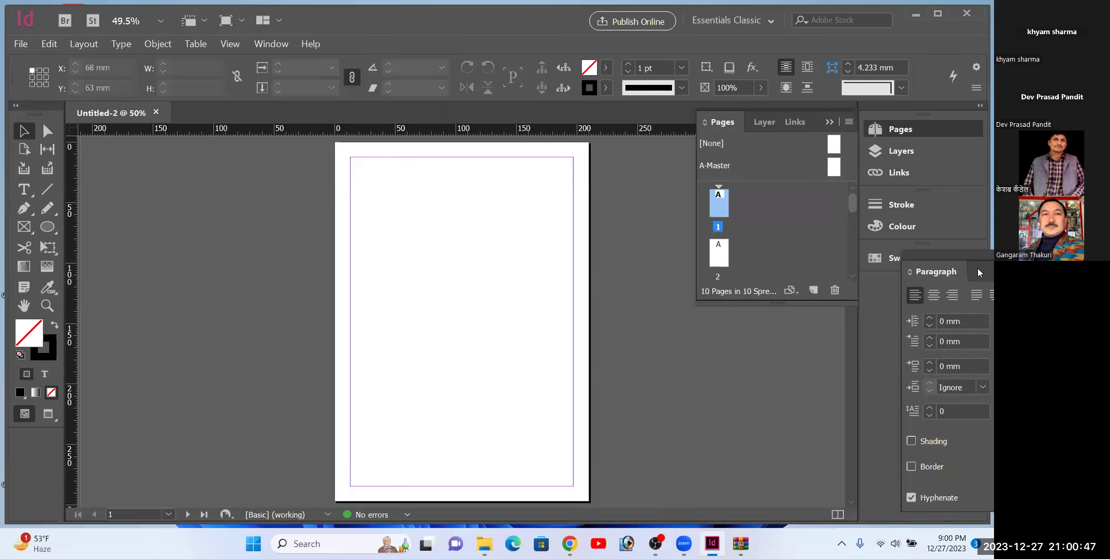
Undock and close the Paragraph panel, then minimize InDesign
drag(935, 255, 811, 278)
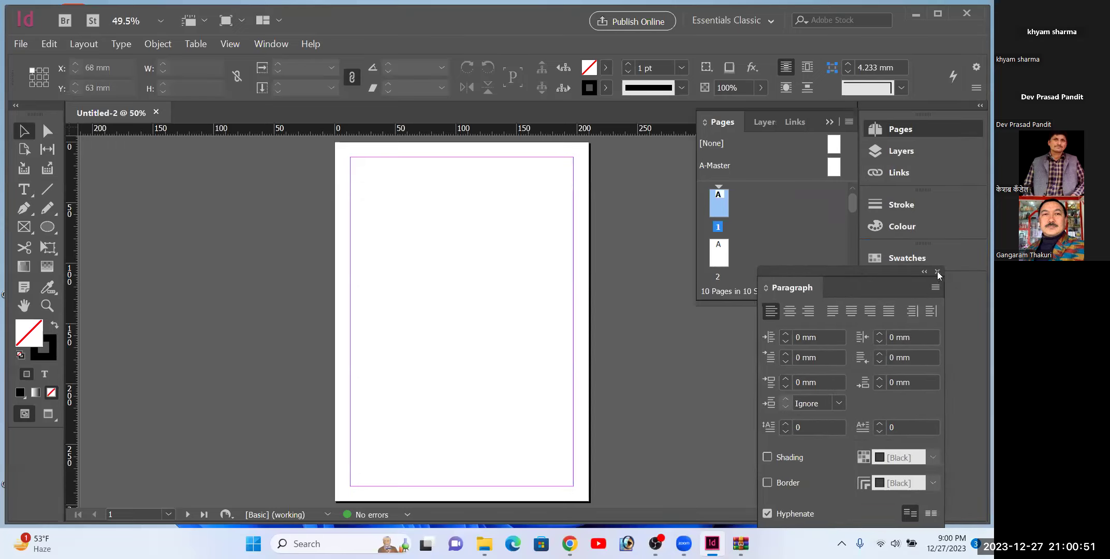
click(935, 269)
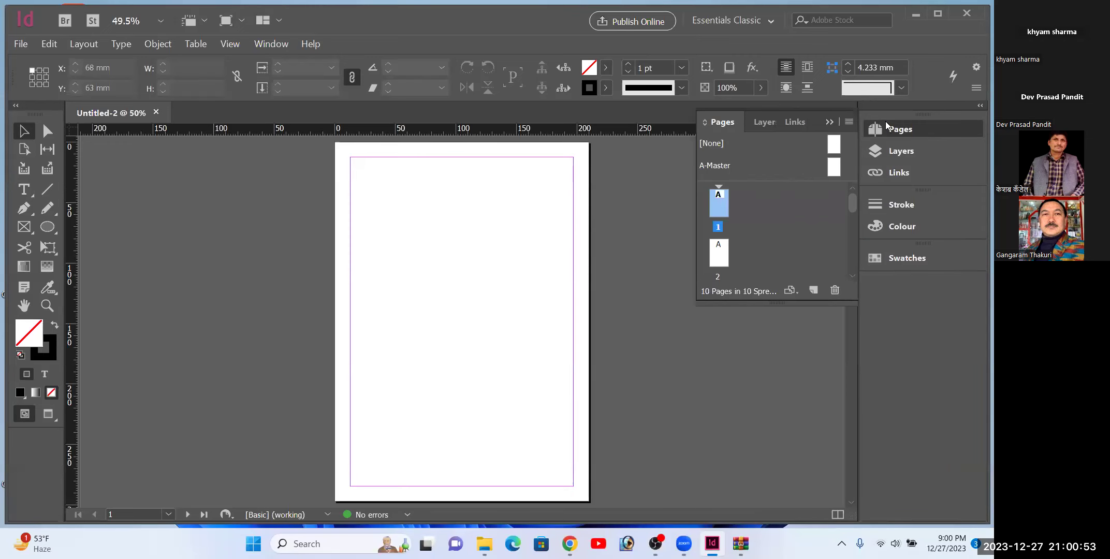
click(915, 15)
Refresh the desktop from its right-click menu
mouse_move(655, 543)
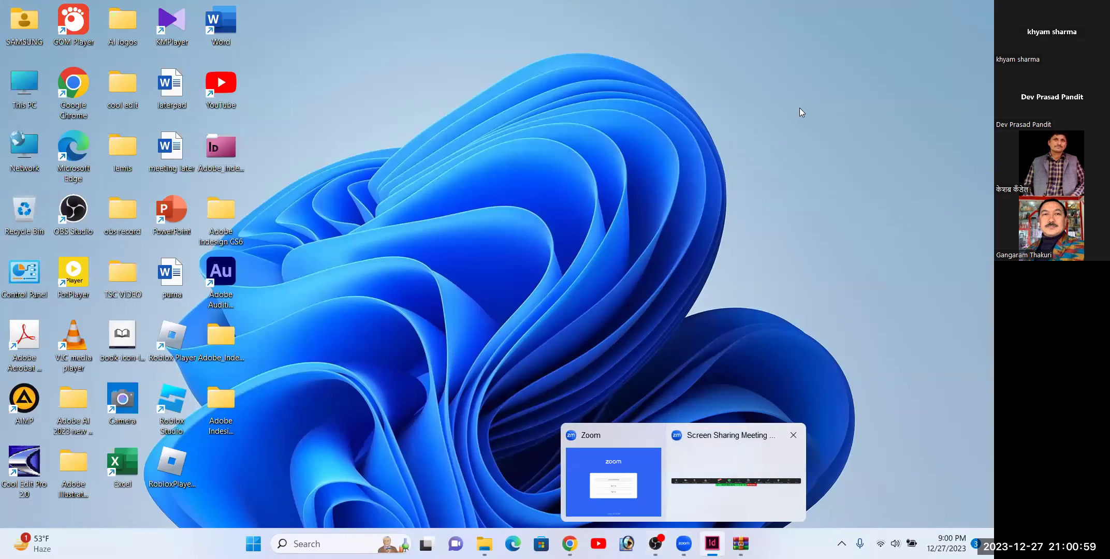
right_click(740, 153)
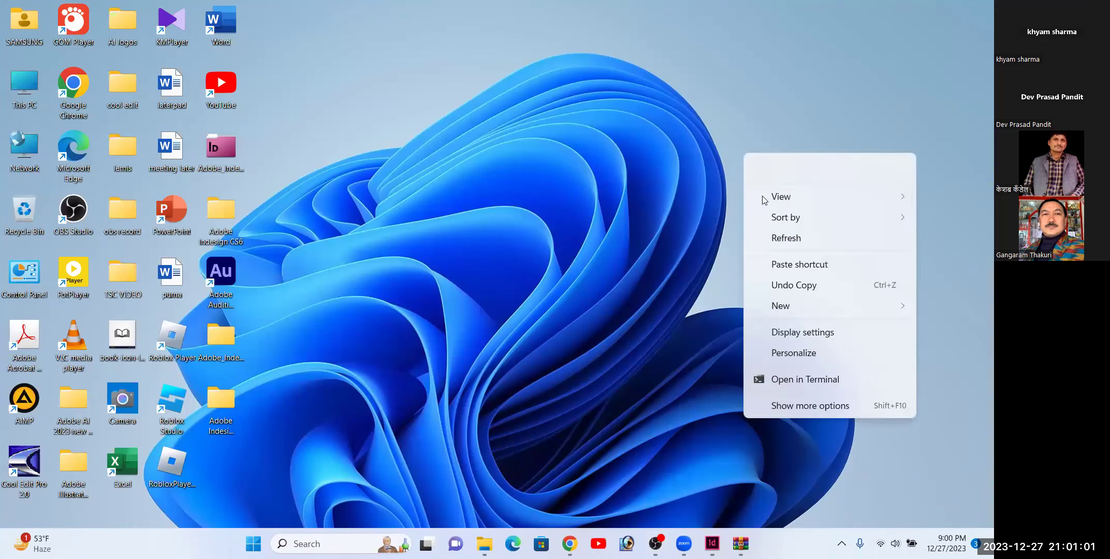
click(785, 240)
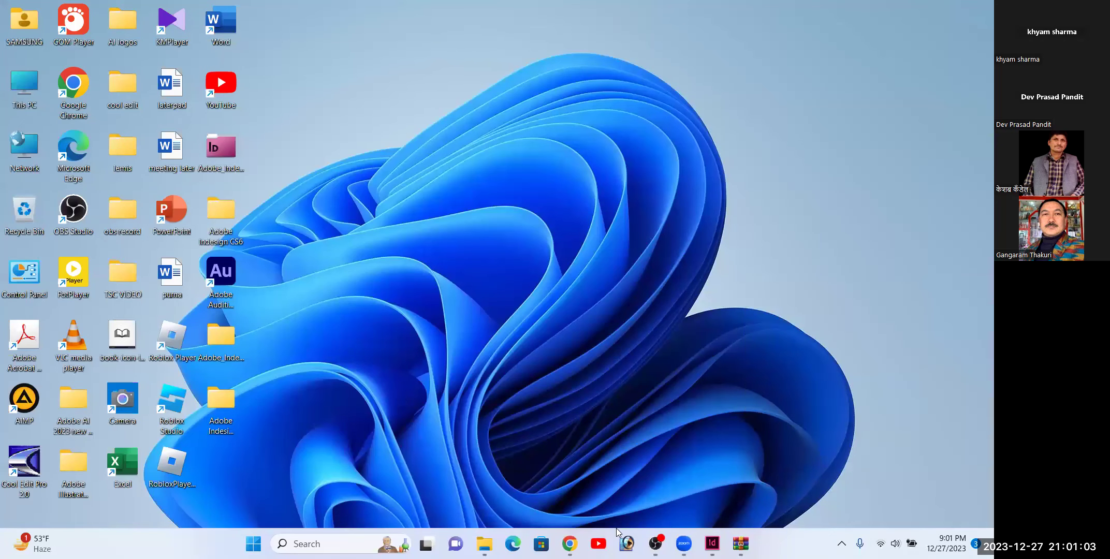
Launch Adobe InDesign CS6 from the Start menu's All apps list
click(253, 543)
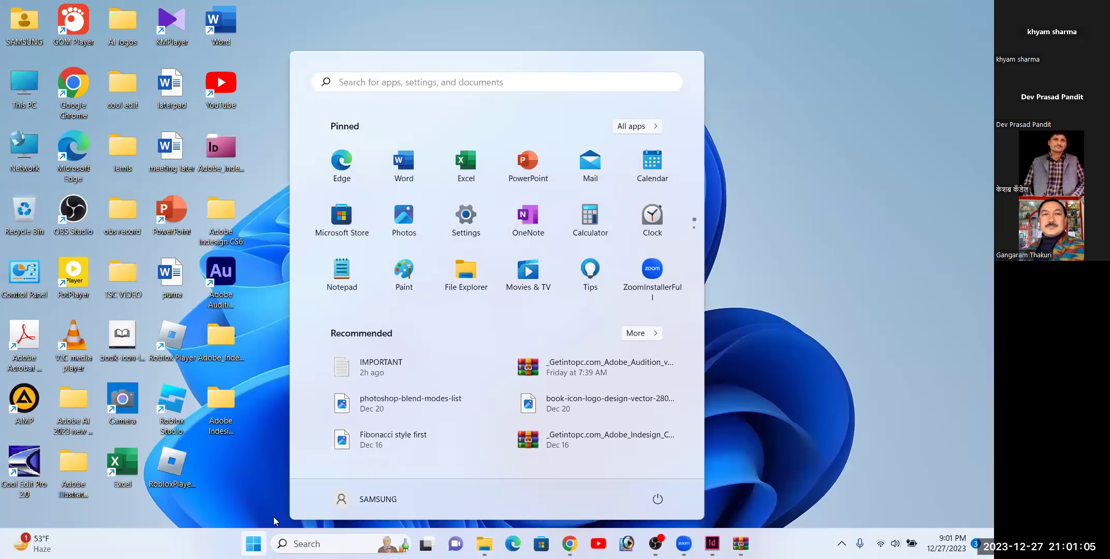
click(627, 126)
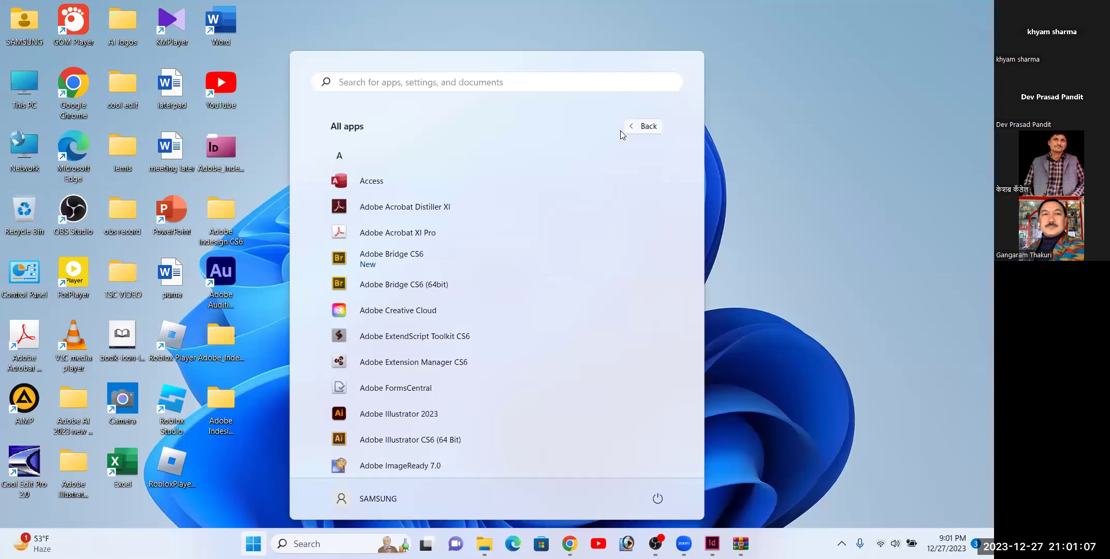
scroll(516, 370, down, 5)
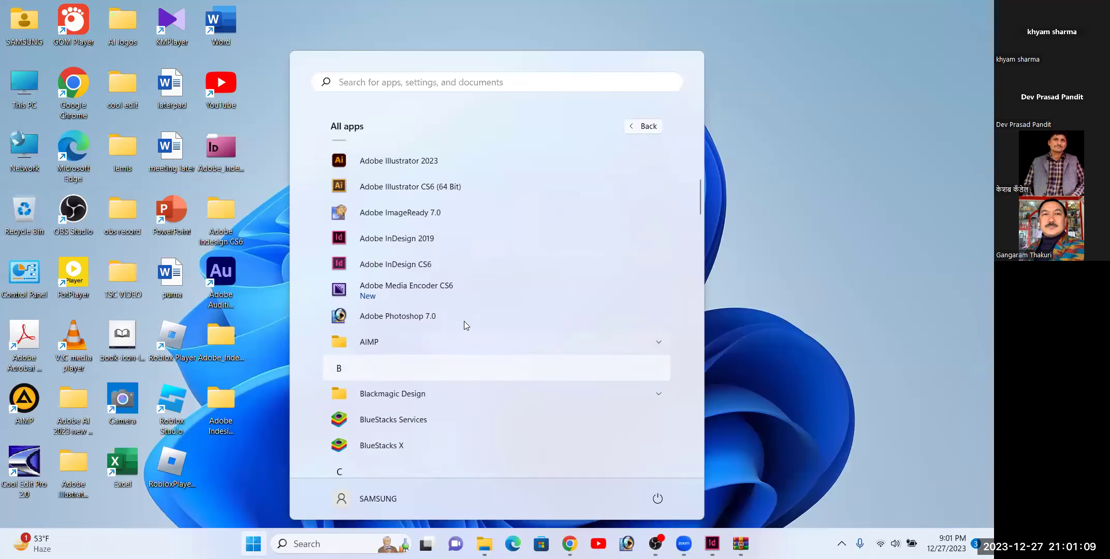
click(430, 264)
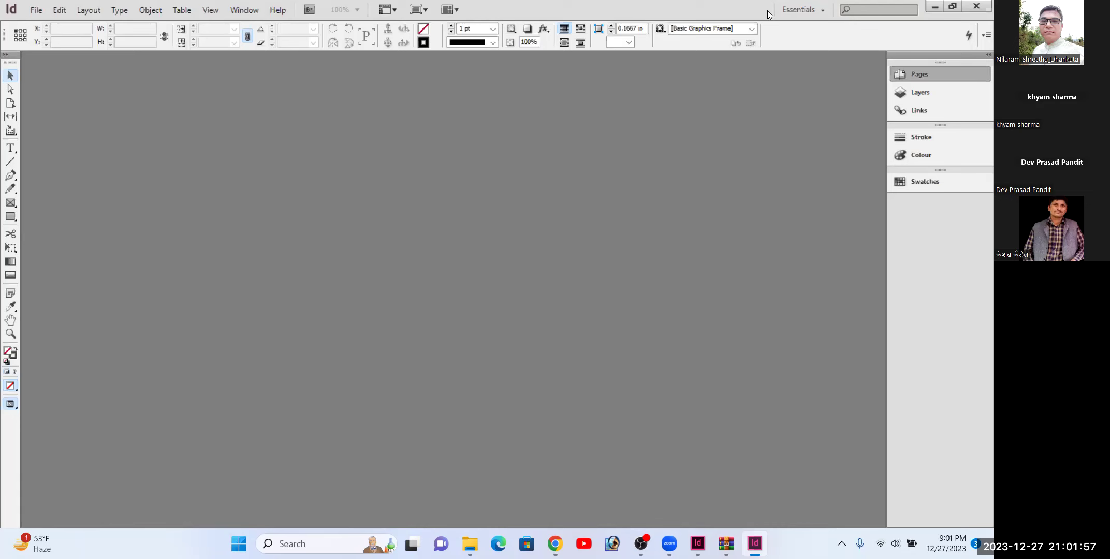
Quit InDesign CS6 with Ctrl+Q and close the InDesign CC window holding Untitled-2
key(ctrl+q)
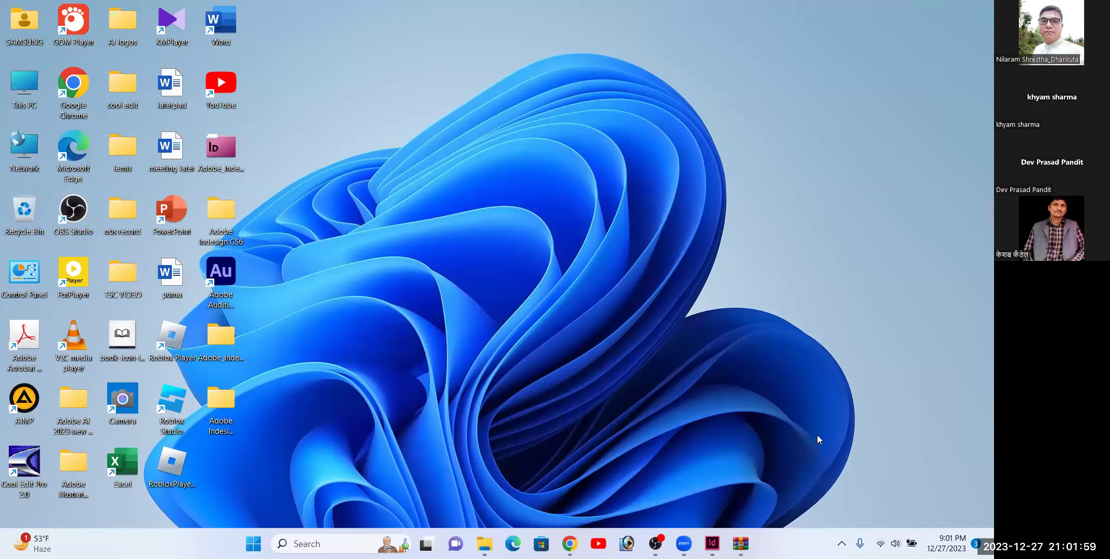
click(712, 543)
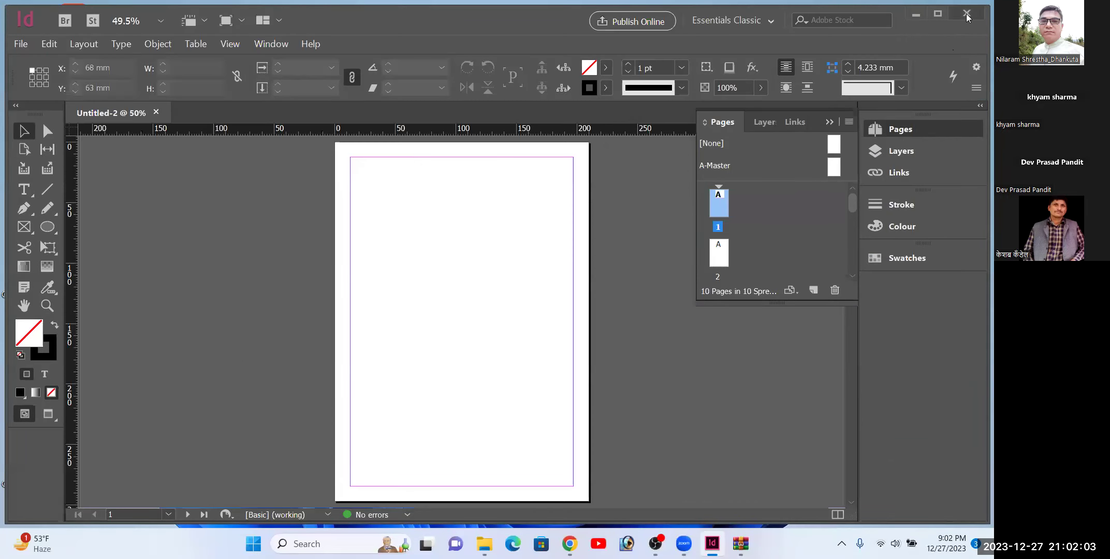
click(937, 13)
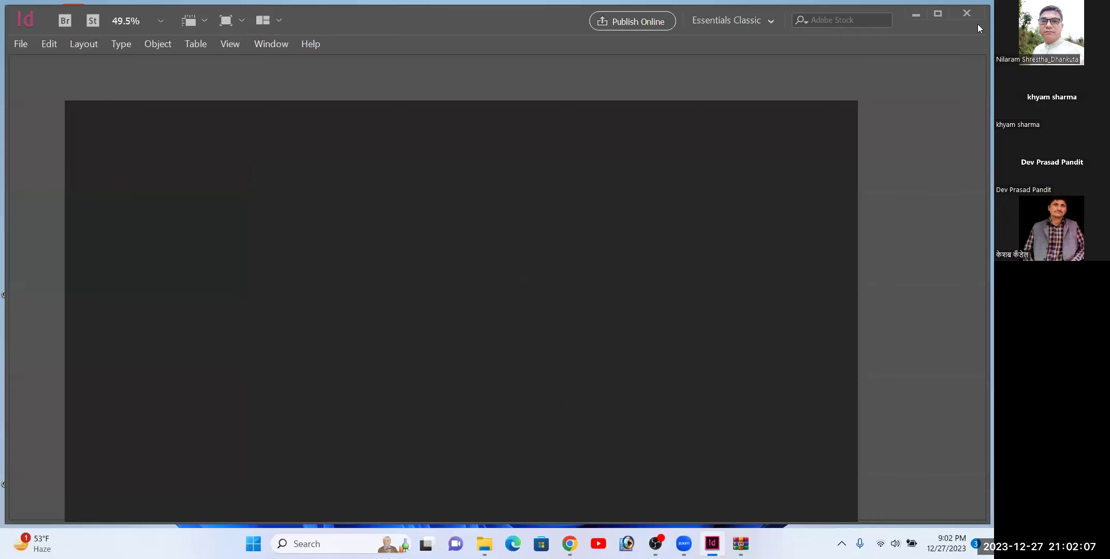
click(977, 23)
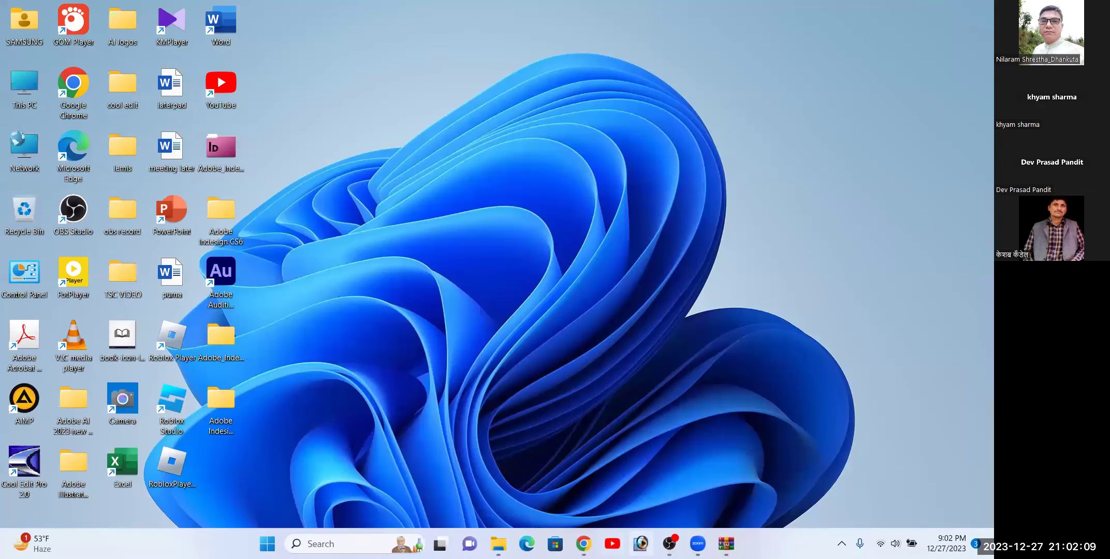
Launch Adobe InDesign CS6 again from Start > All apps
click(267, 544)
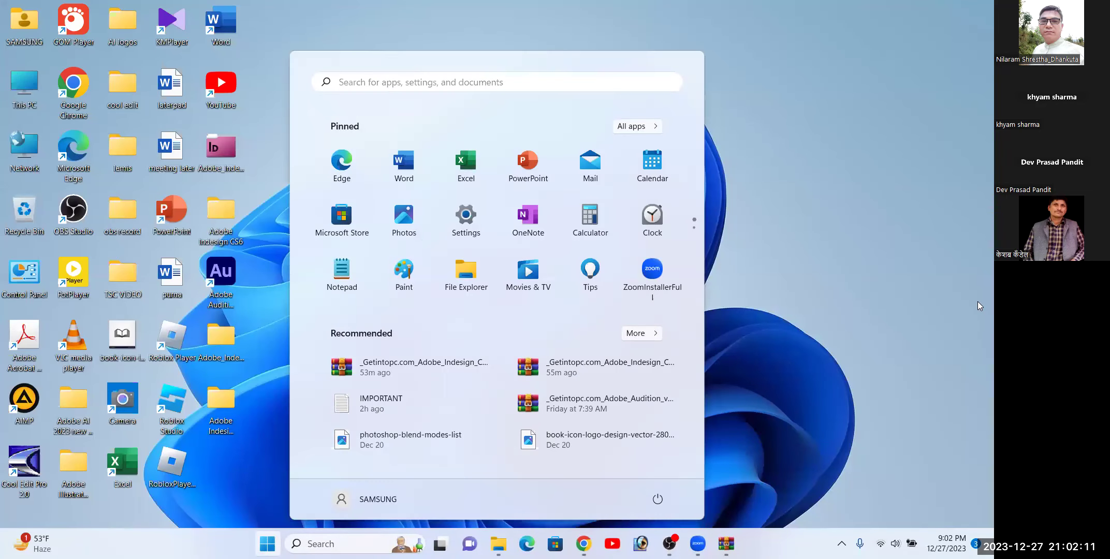
click(656, 127)
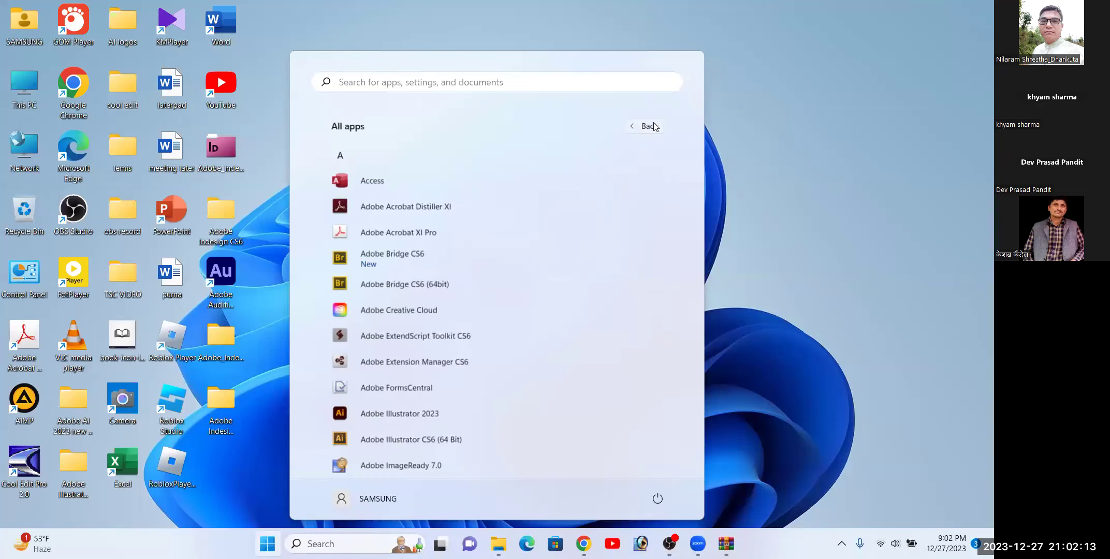
scroll(421, 362, down, 2)
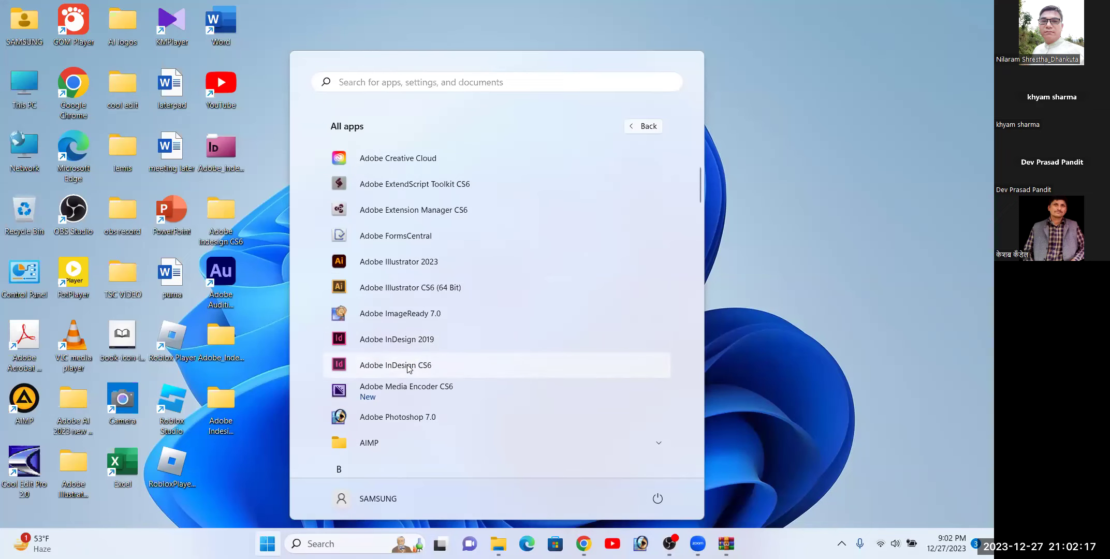
click(408, 366)
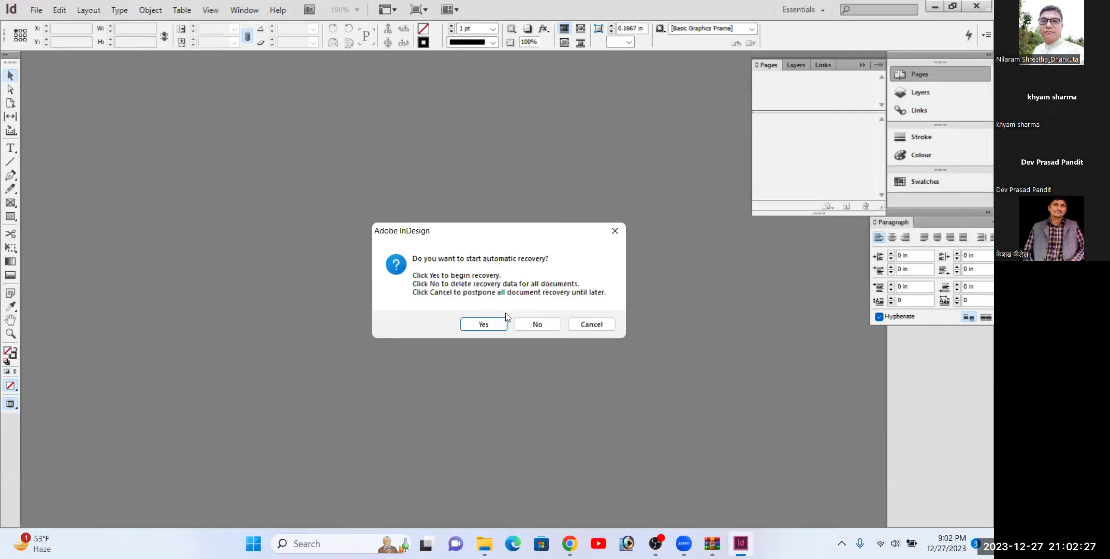
Accept automatic recovery of the unsaved document, then quit InDesign CS6 with Ctrl+Q
click(697, 281)
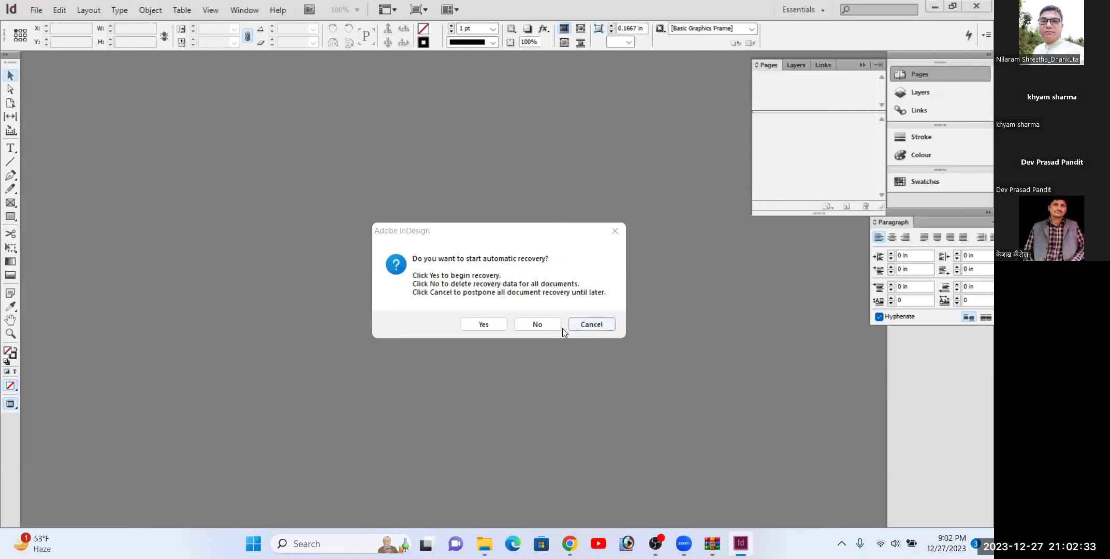
click(618, 320)
click(483, 323)
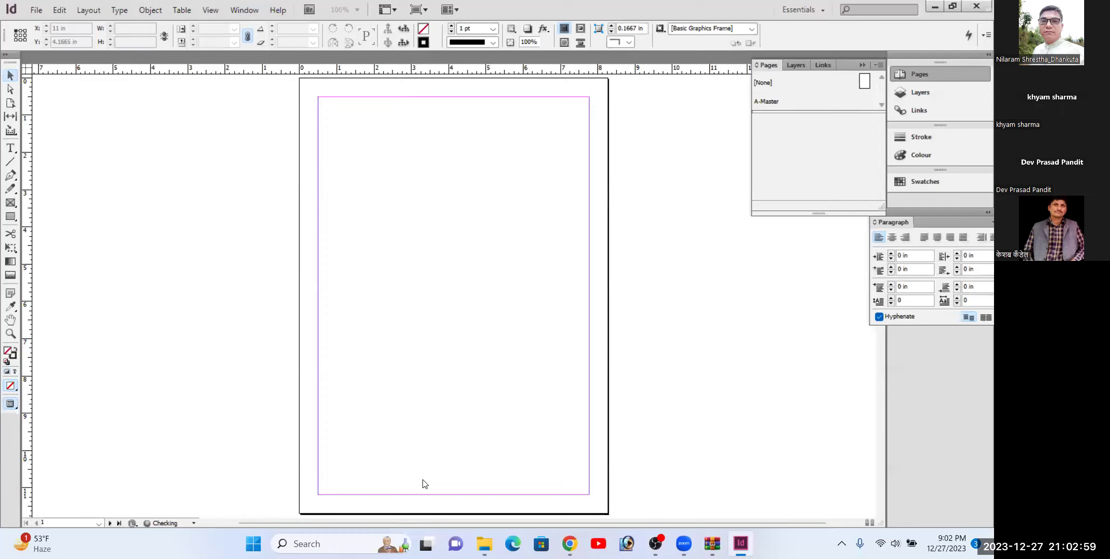
key(ctrl+q)
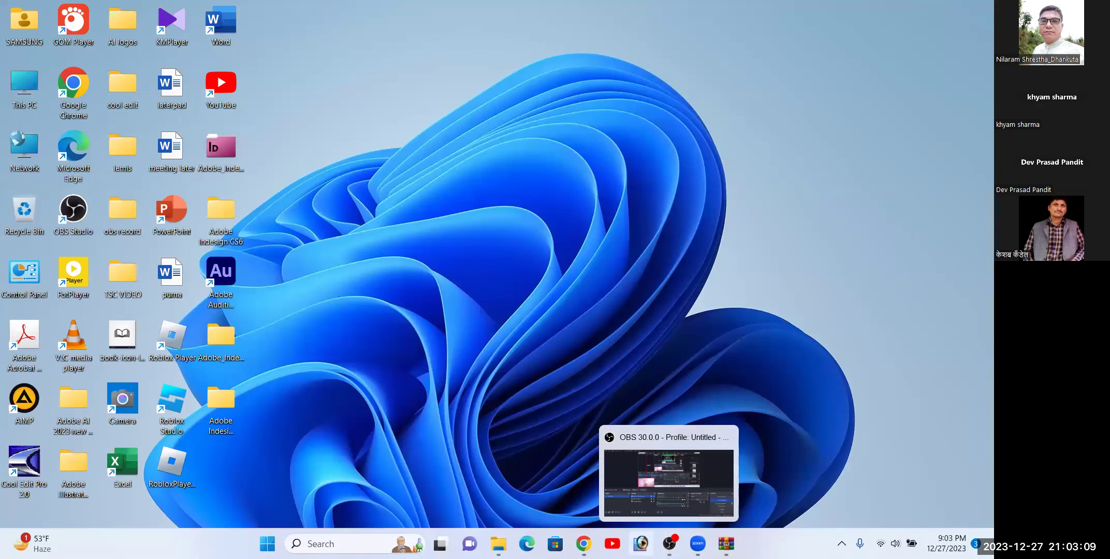
Relaunch InDesign CS6 from All apps, decline recovery, and start a new document
mouse_move(697, 544)
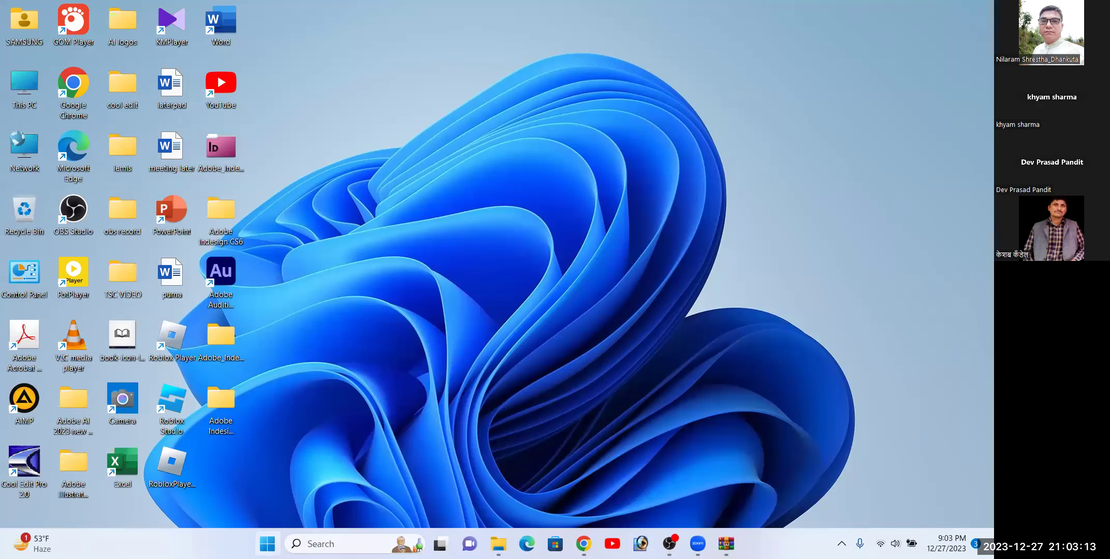
click(268, 543)
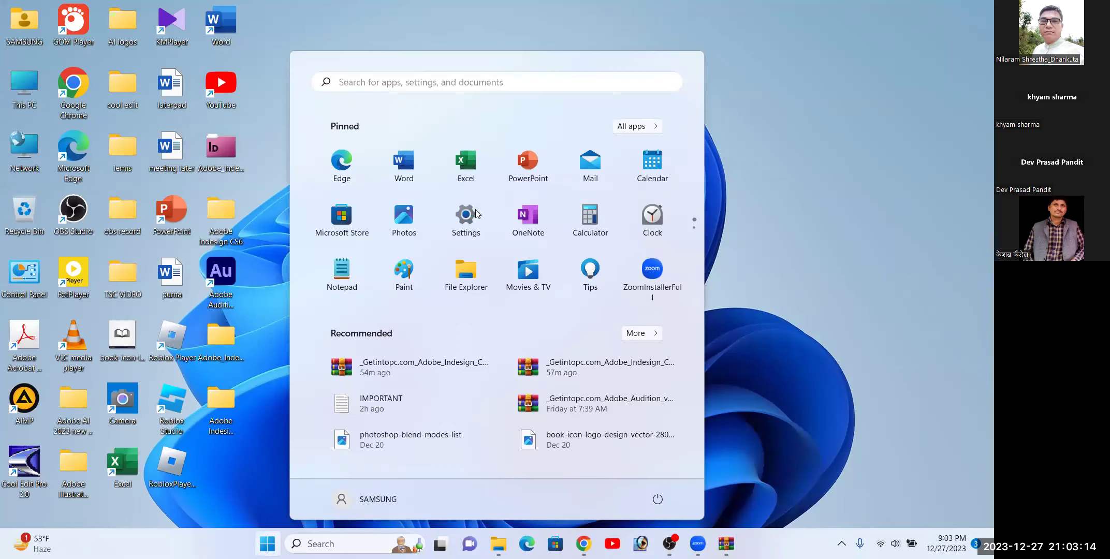
click(647, 129)
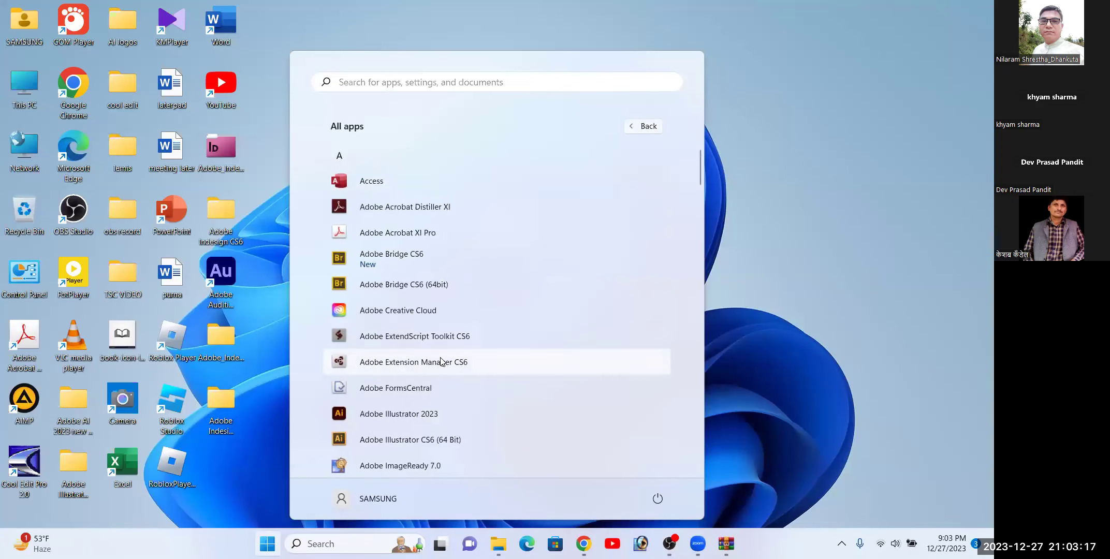
scroll(442, 364, down, 5)
click(414, 266)
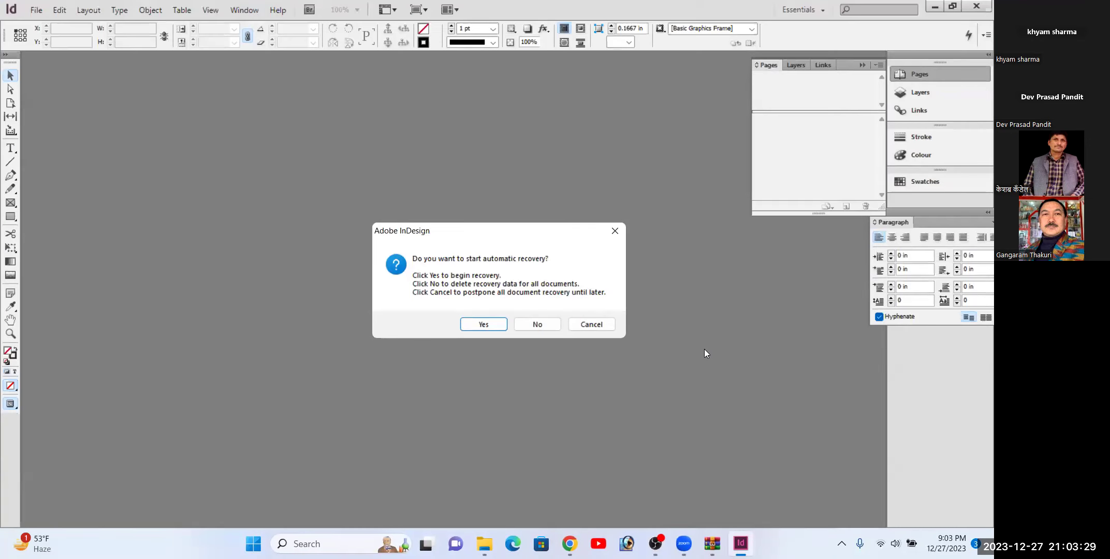
click(545, 326)
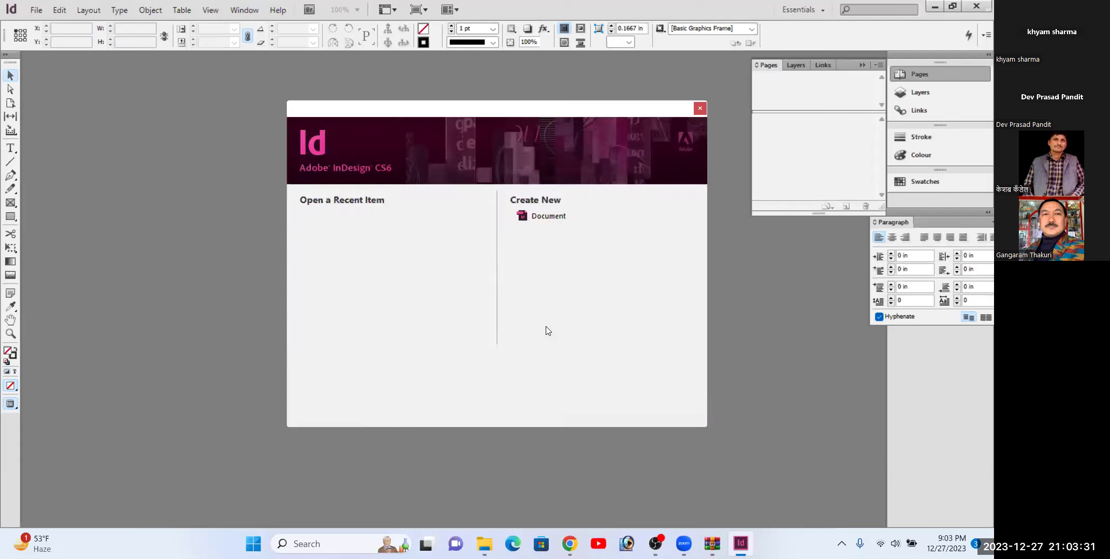
click(559, 222)
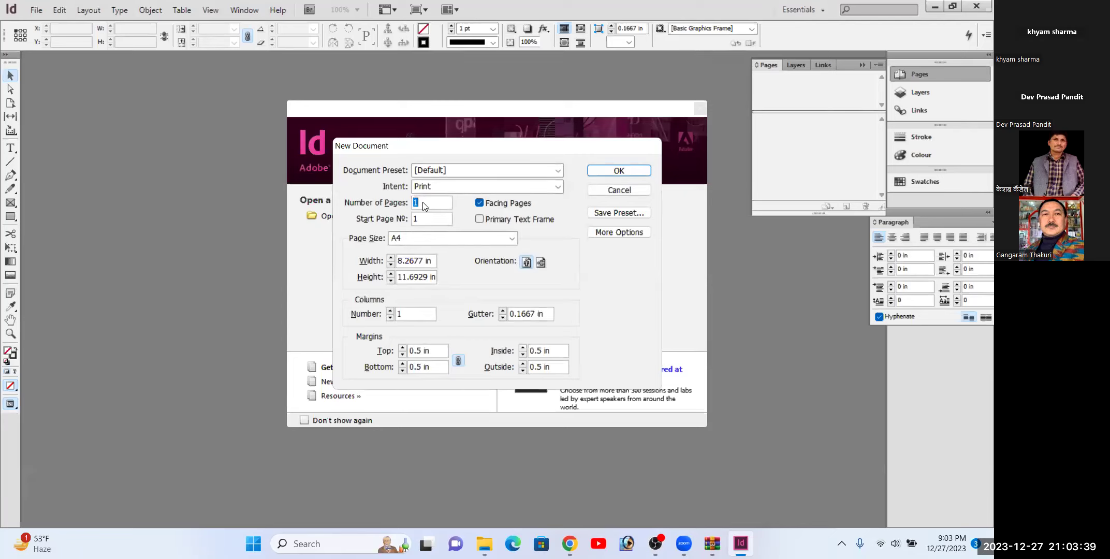
Enter 10 as the page count and confirm the A4 facing-pages document
text(10)
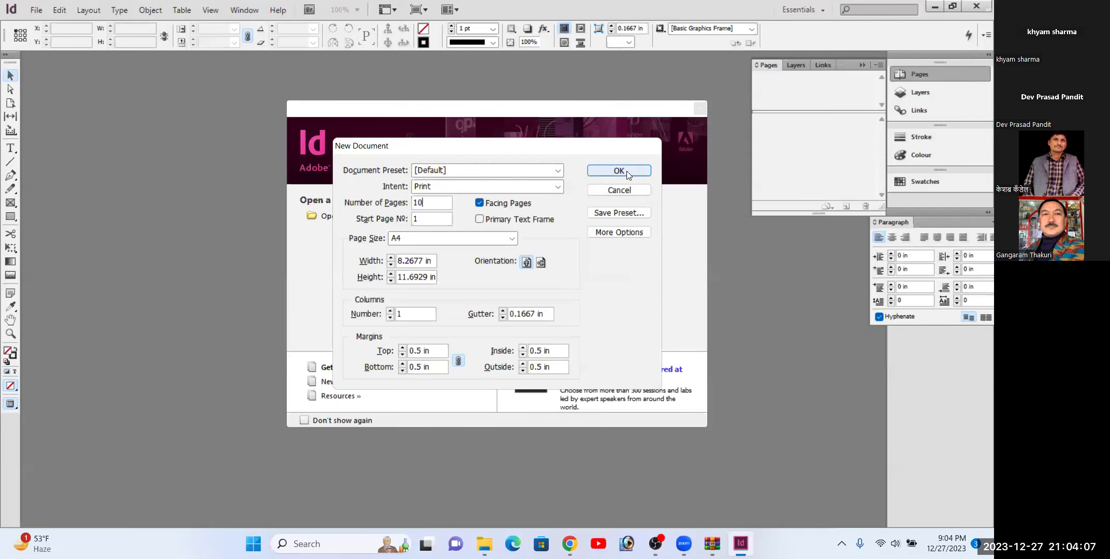
click(626, 171)
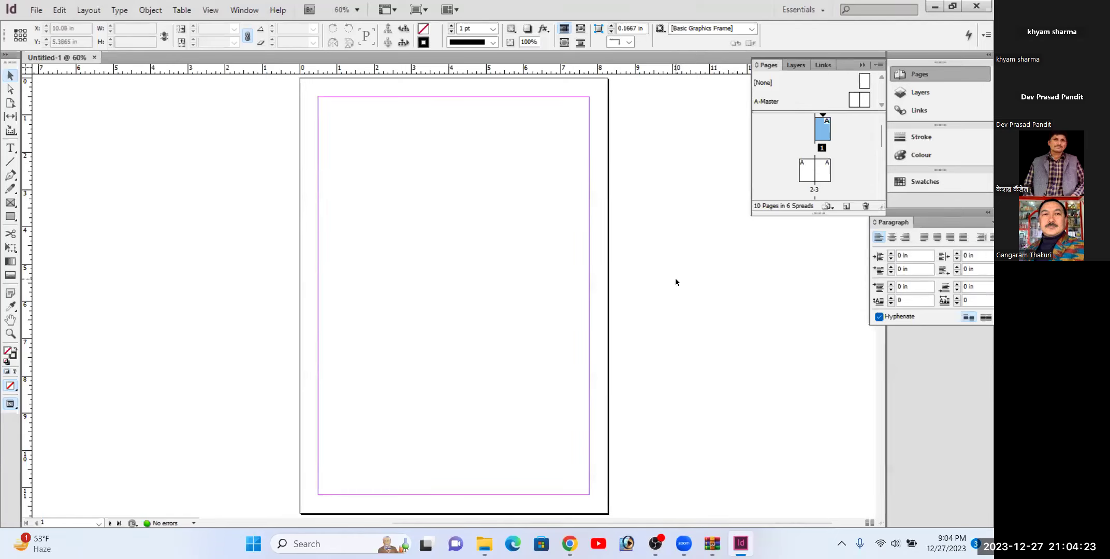
scroll(675, 281, down, 3)
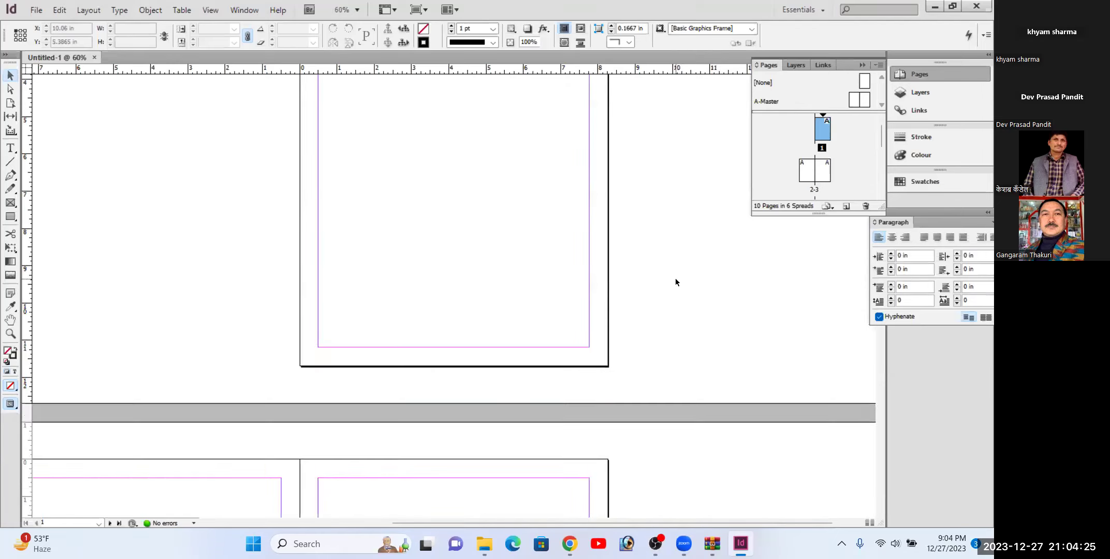
scroll(676, 283, up, 3)
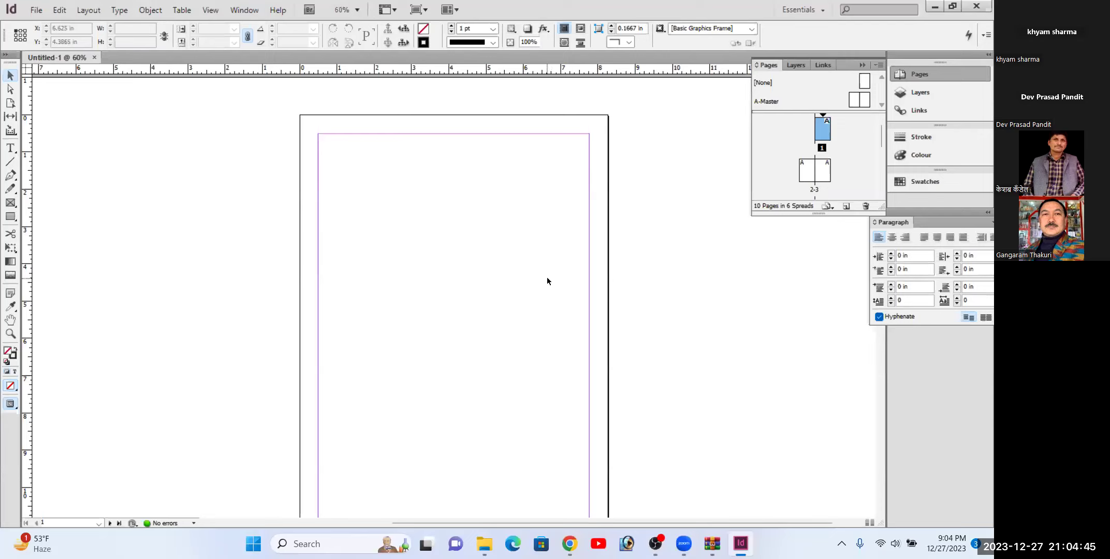
Zoom out to 5% to see all six spreads, then zoom to 200% on page 1's left edge
key(ctrl+minus)
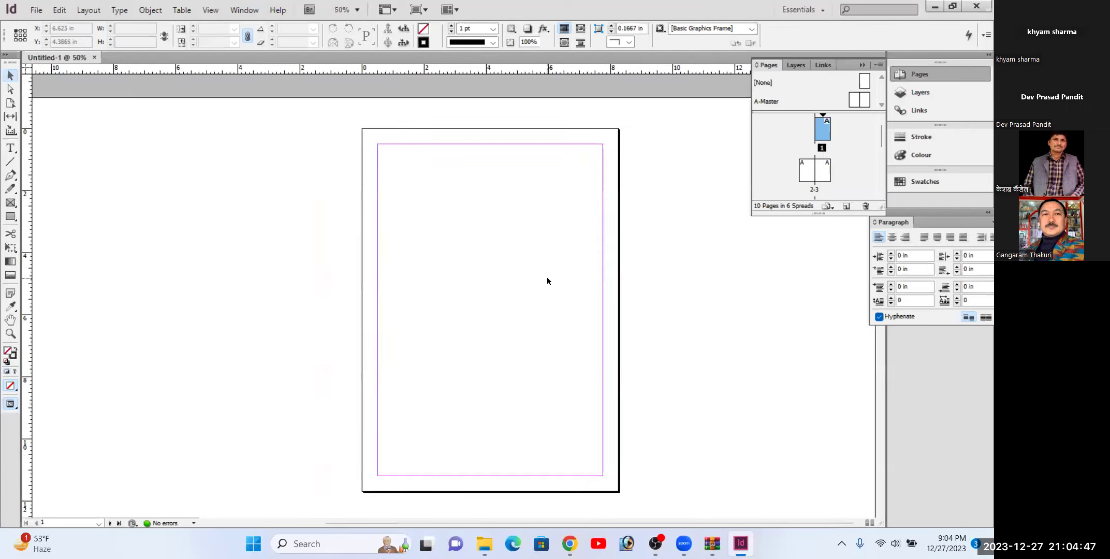
key(ctrl+minus)
key(ctrl+minus)
key(ctrl+minus)
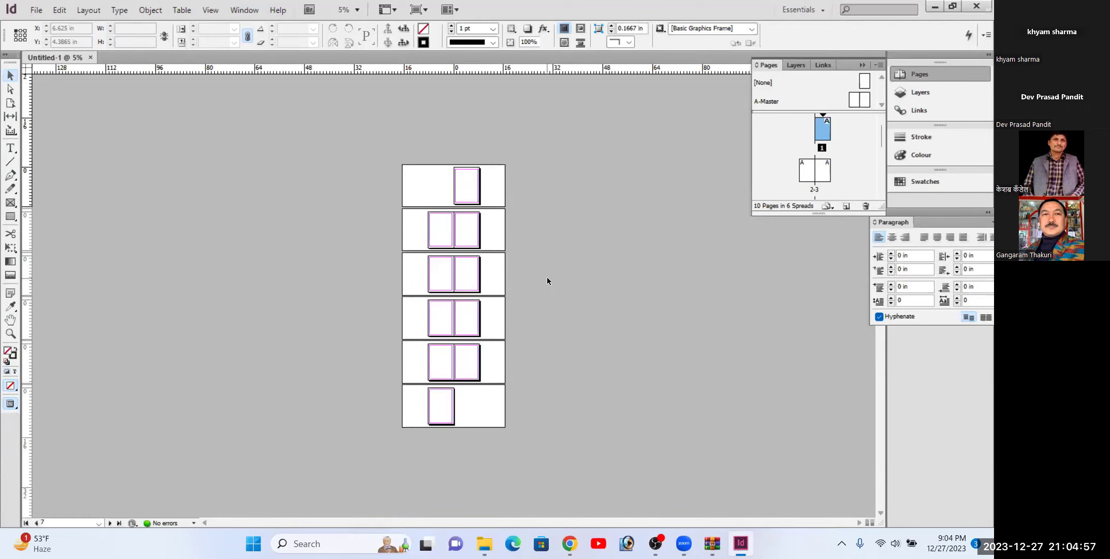
key(ctrl+5)
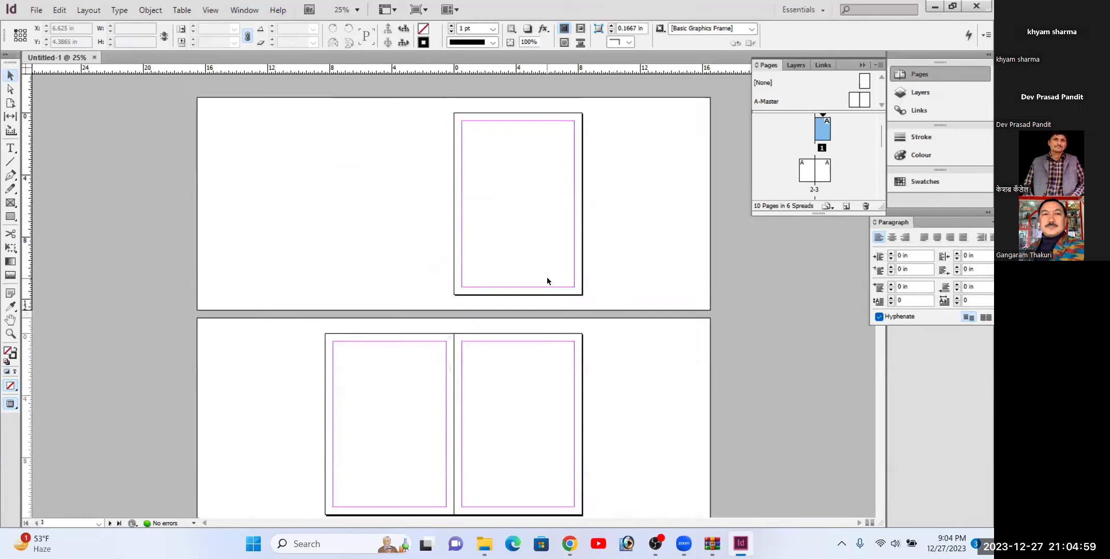
key(ctrl+equal)
key(ctrl+equal)
key(ctrl+equal)
key(ctrl+equal)
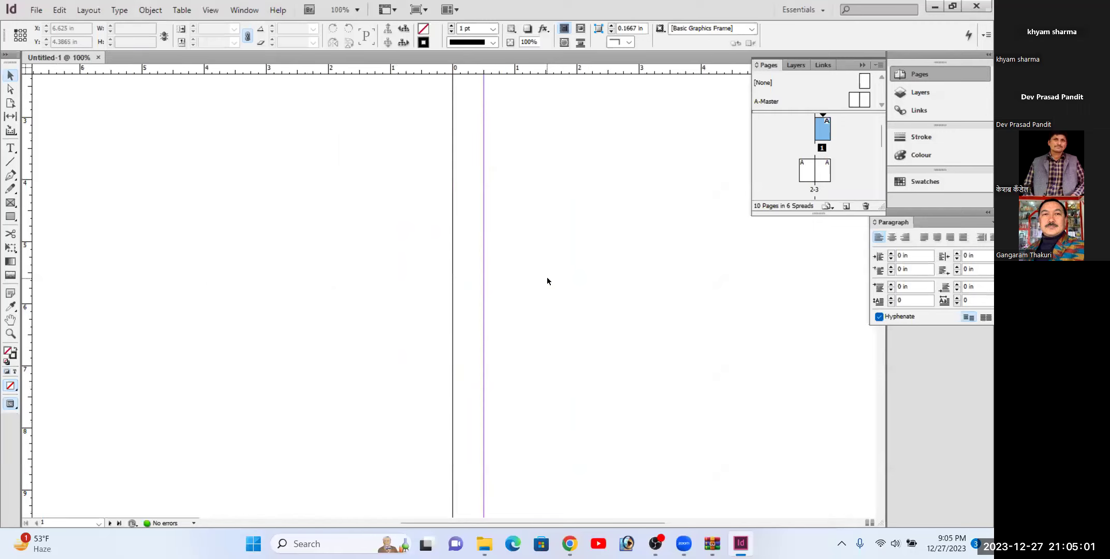
key(ctrl+equal)
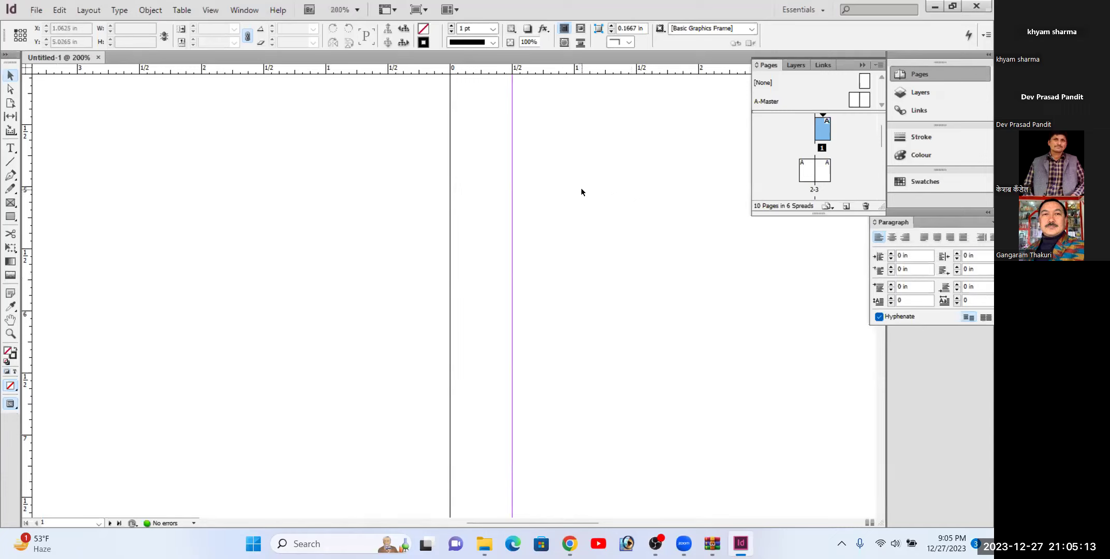
drag(612, 238, 374, 348)
scroll(500, 307, up, 3)
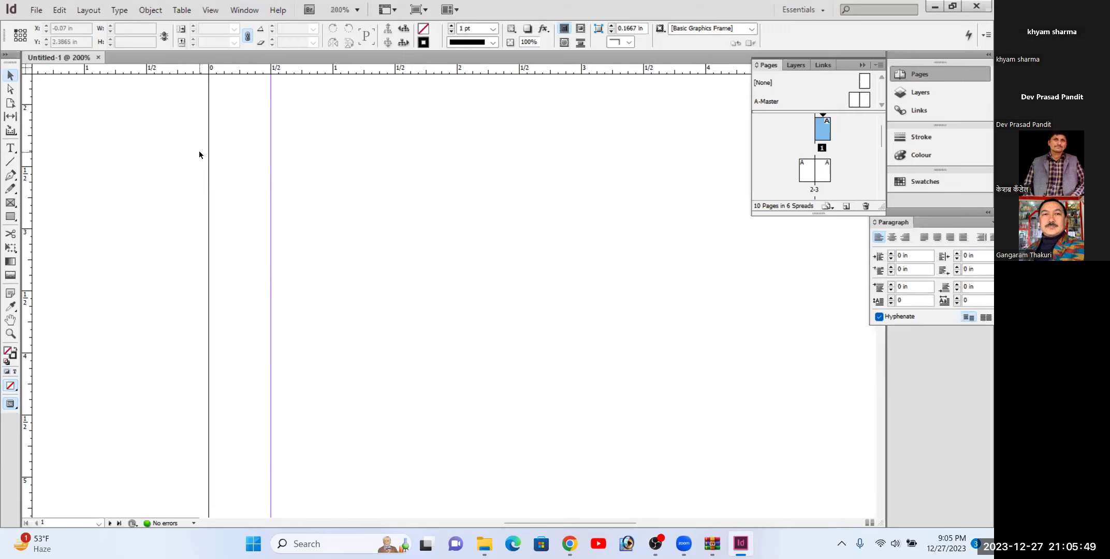
Zoom in to 4000%, back out to 5%, then fit page 1 in the window
key(ctrl+equal)
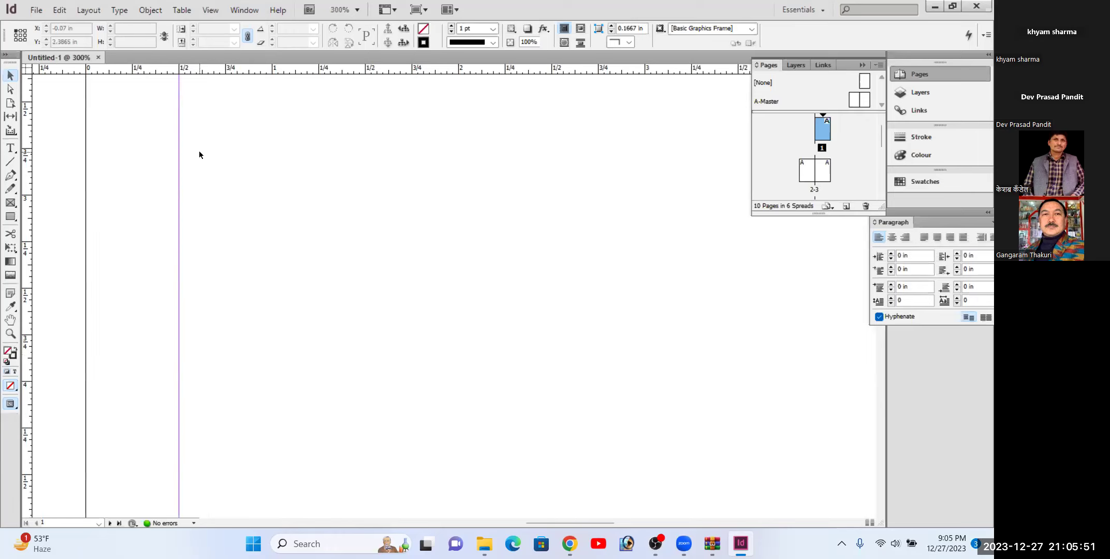
key(ctrl+equal)
key(ctrl+equal)
key(ctrl+equal)
key(ctrl+equal)
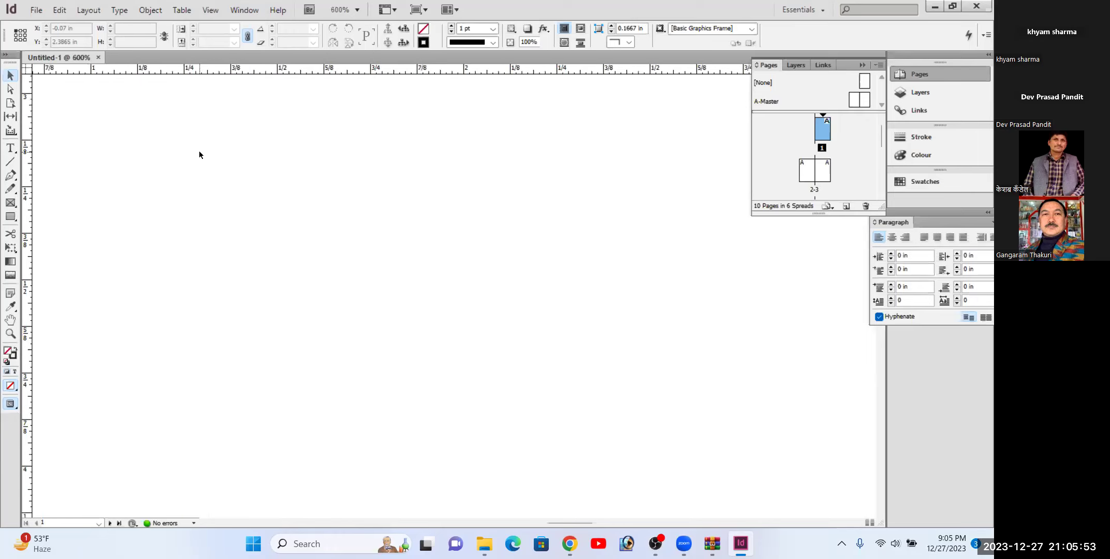
key(ctrl+equal)
key(ctrl+equal)
key(ctrl+equal)
key(ctrl+equal)
key(ctrl+equal)
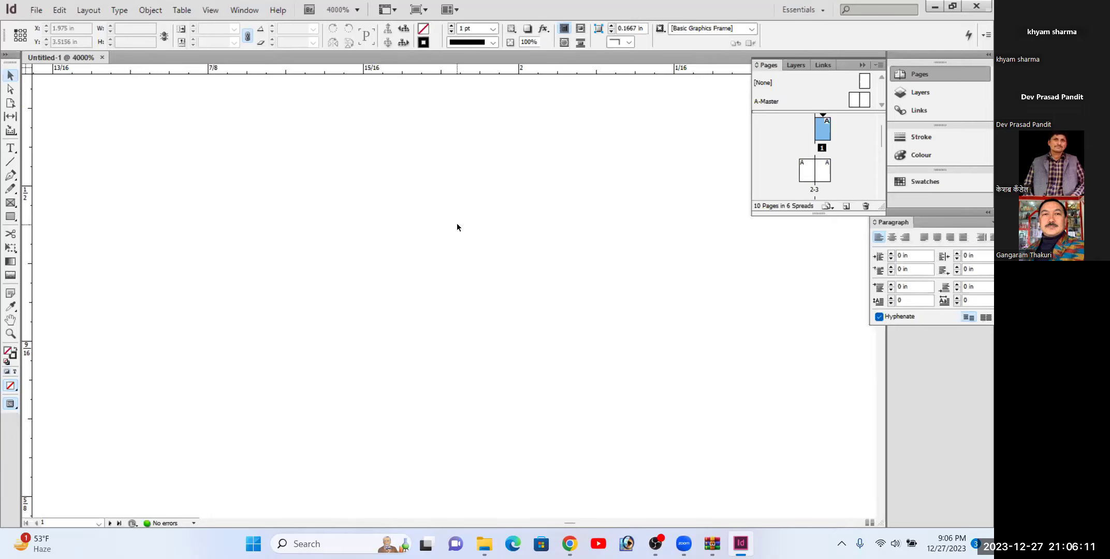
key(ctrl+minus)
key(ctrl+minus)
key(ctrl+minus)
key(ctrl+minus)
key(ctrl+minus)
key(ctrl+minus)
key(ctrl+minus)
key(ctrl+minus)
key(ctrl+minus)
key(ctrl+minus)
key(ctrl+minus)
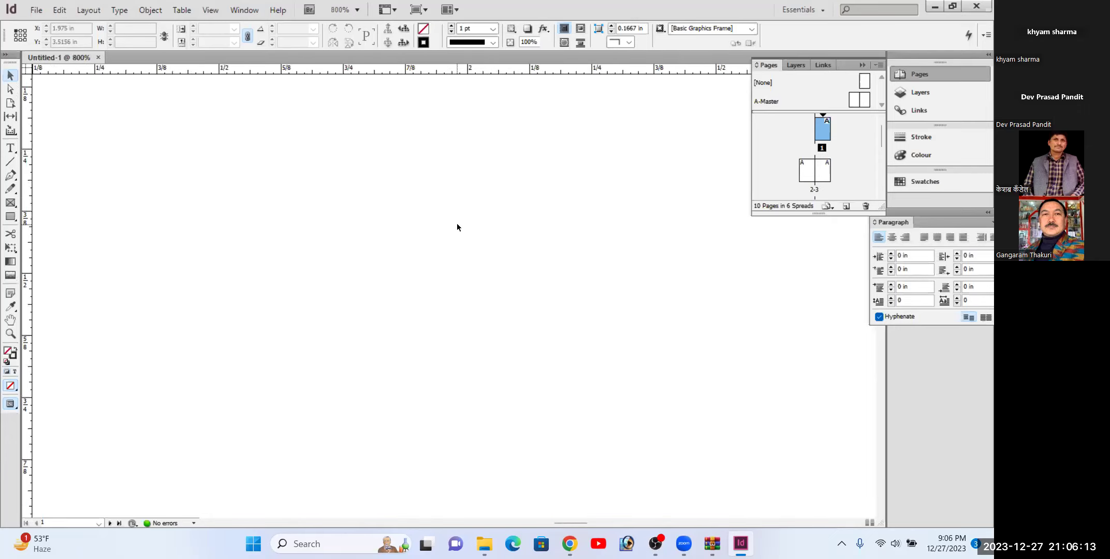
key(ctrl+minus)
key(ctrl+minus)
key(ctrl+minus)
key(ctrl+minus)
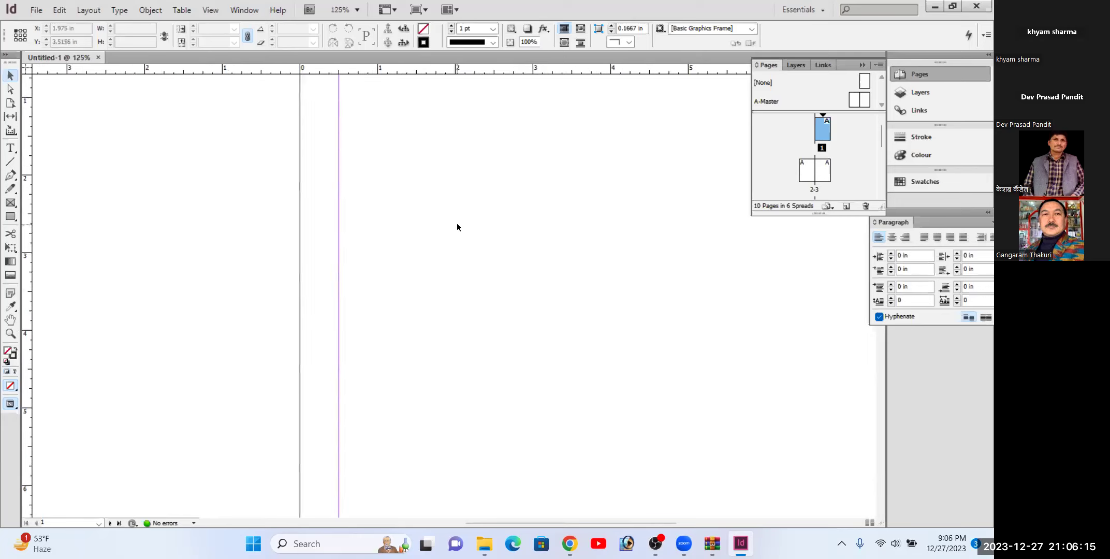
key(ctrl+minus)
key(ctrl+minus)
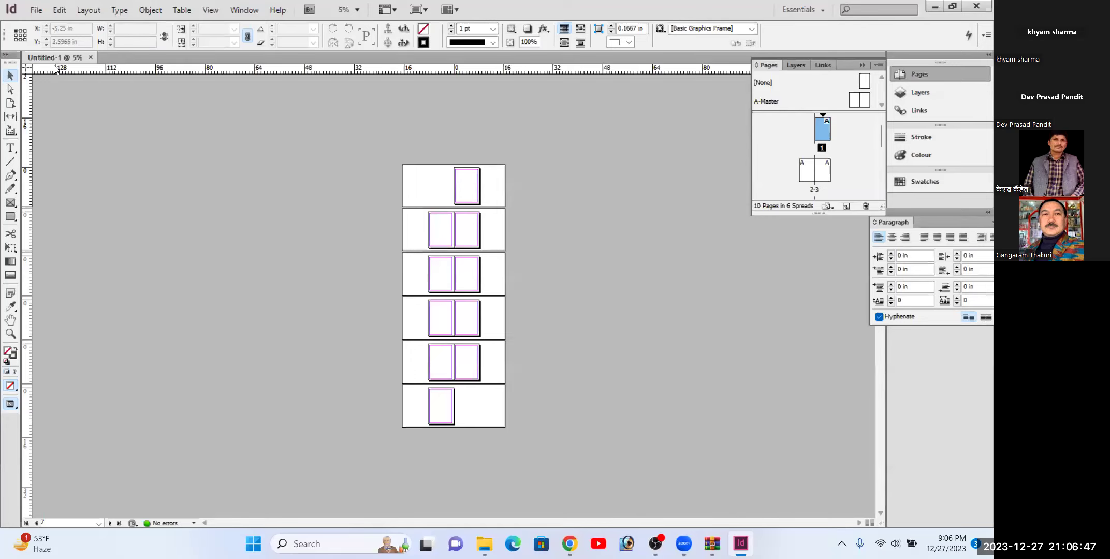
key(ctrl+0)
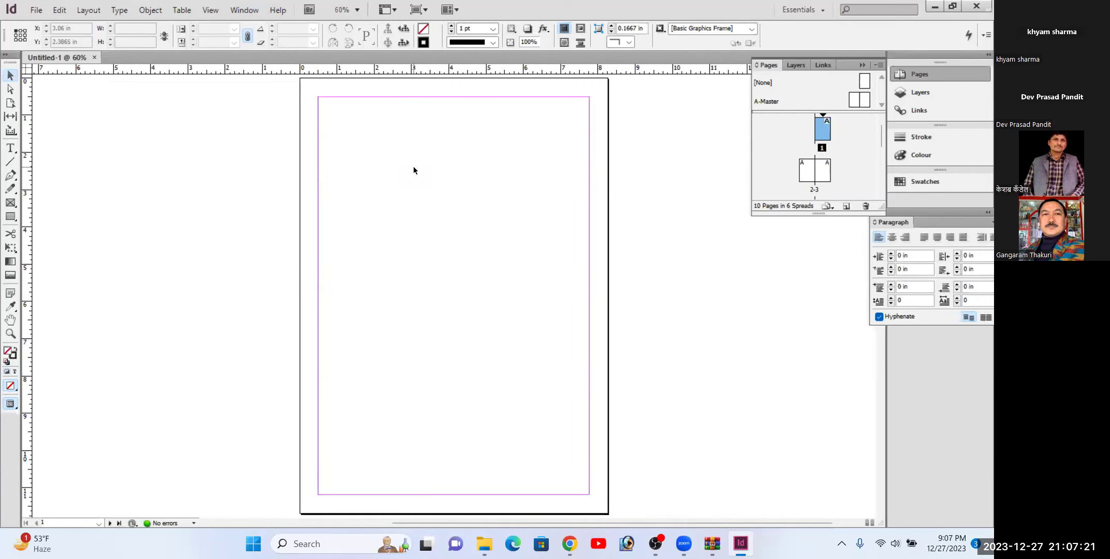
Close the 10-page document and create Untitled-2, a 1-page A4 facing-pages document
key(ctrl+w)
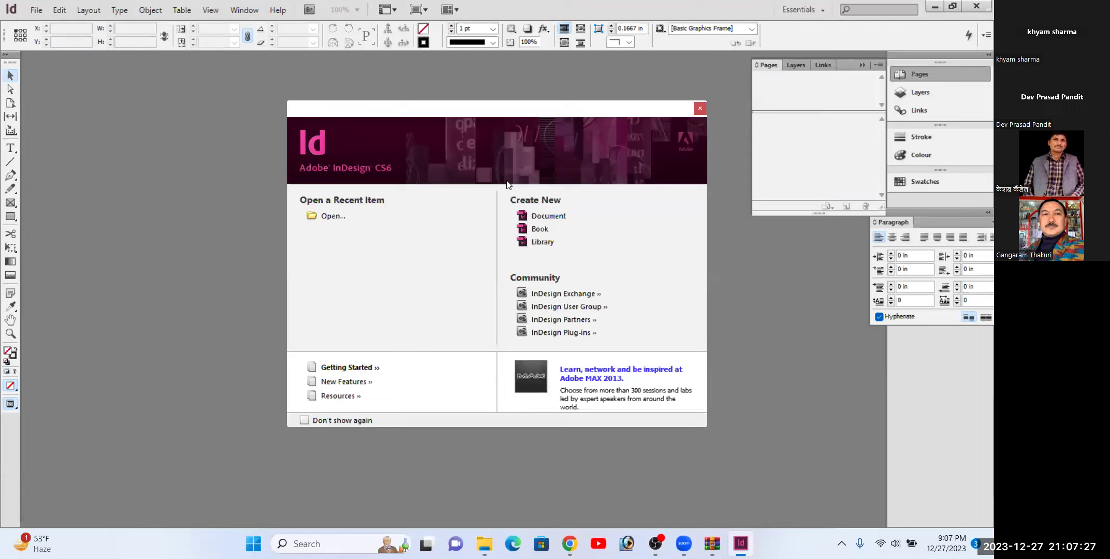
click(548, 215)
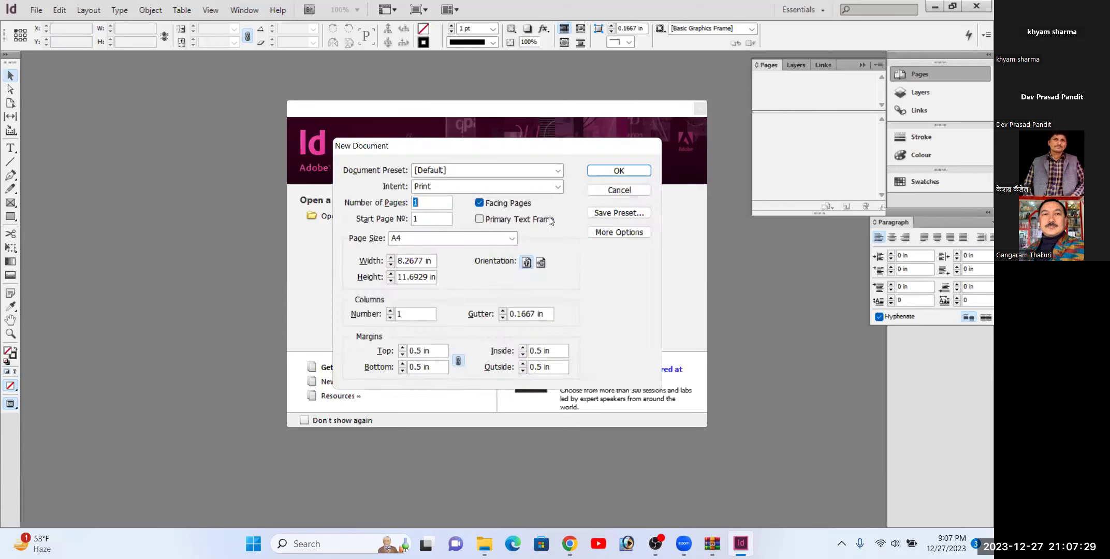
click(598, 170)
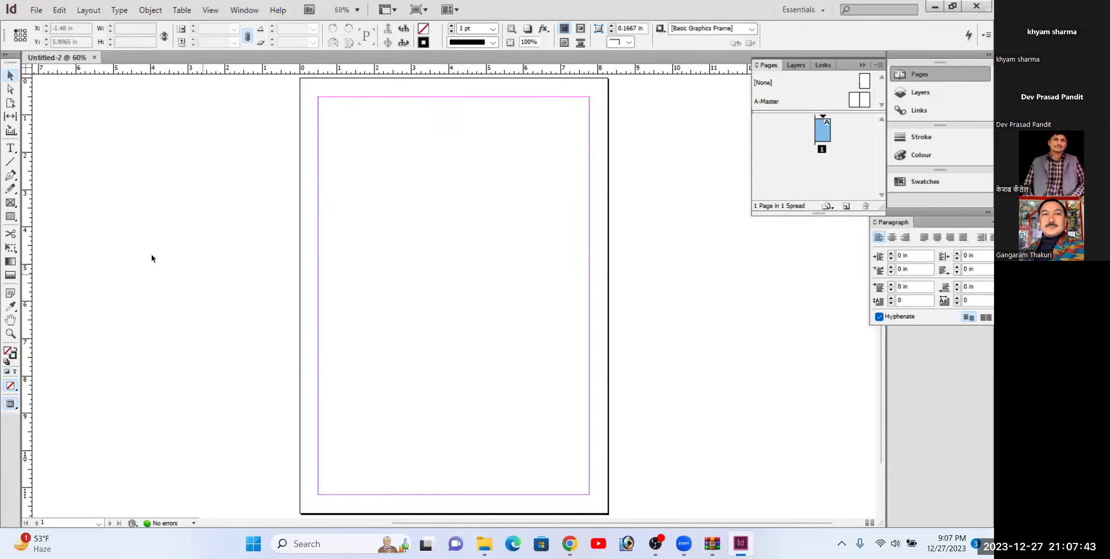
Choose the standard Type Tool from the Tools panel's type flyout
click(14, 151)
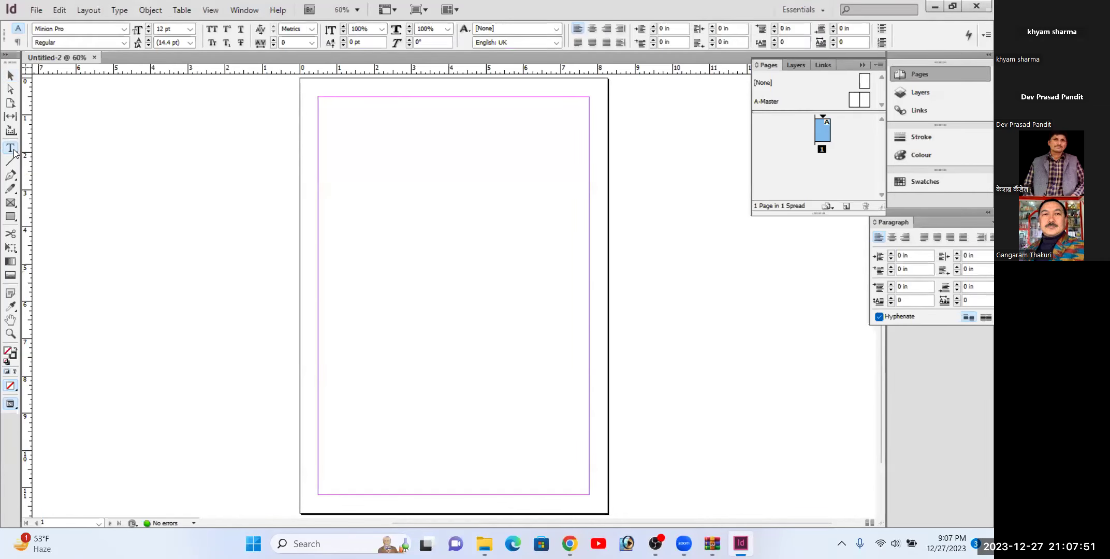
right_click(14, 151)
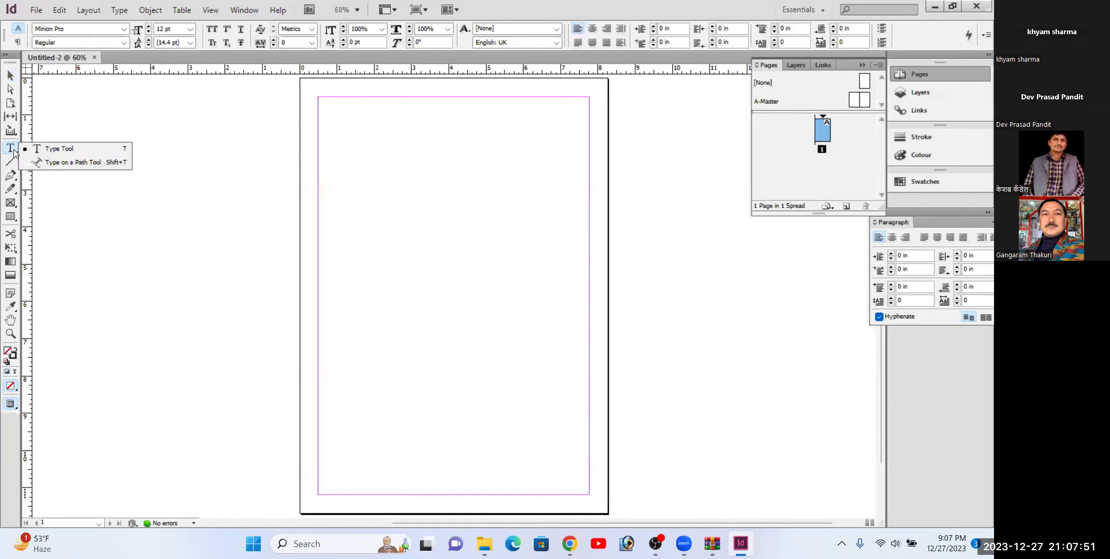
click(45, 153)
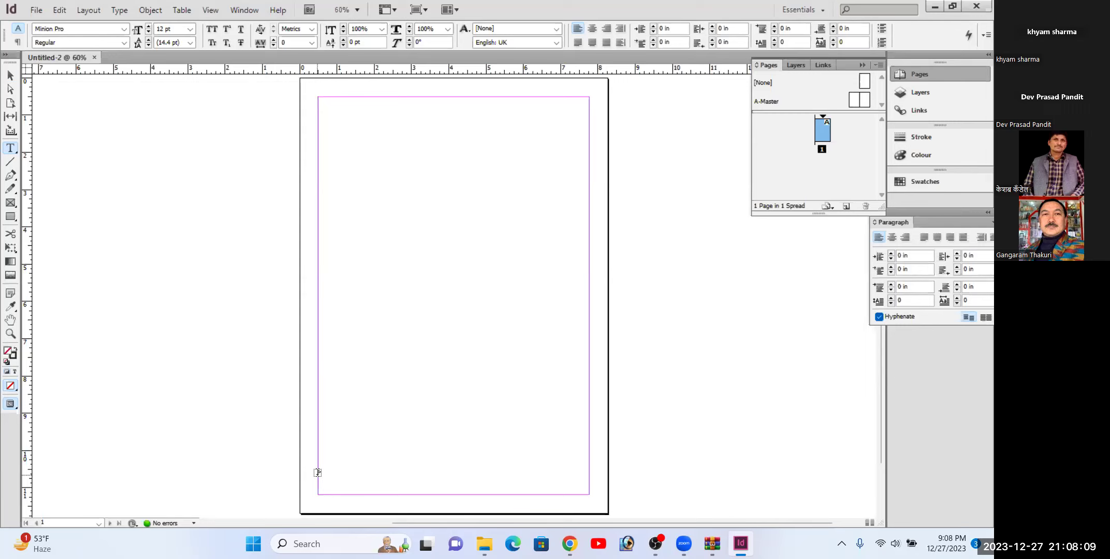
Draw a text frame at the page's bottom-left margin, type 1, and select it
drag(317, 472, 381, 494)
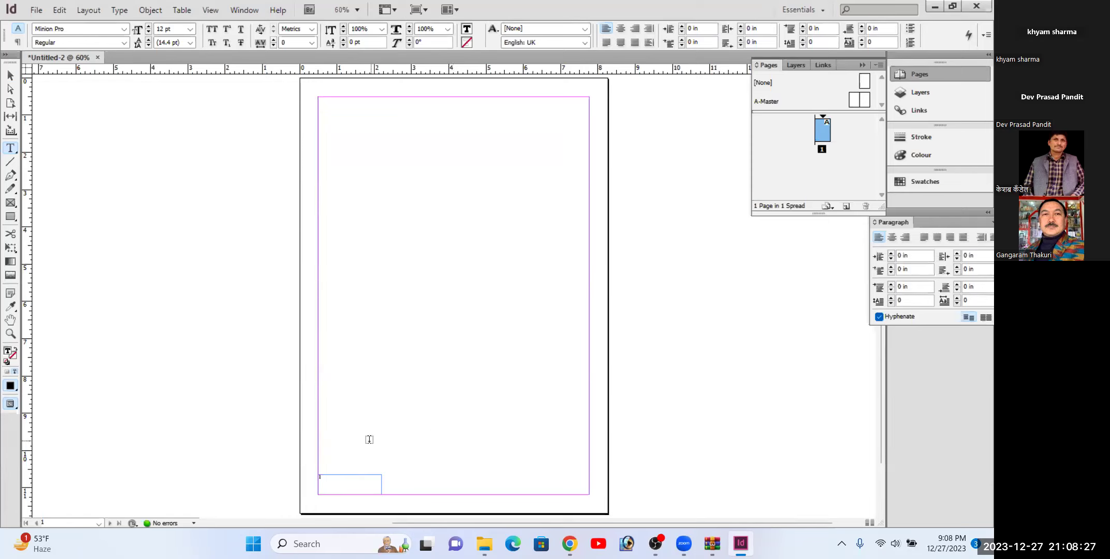
text(1)
double_click(317, 477)
Raise the selected 1's font size to 36 pt
click(147, 26)
click(148, 26)
click(147, 27)
click(147, 26)
click(148, 26)
click(147, 27)
click(147, 26)
click(148, 26)
click(147, 26)
click(147, 27)
click(147, 26)
click(147, 26)
scroll(669, 339, up, 1)
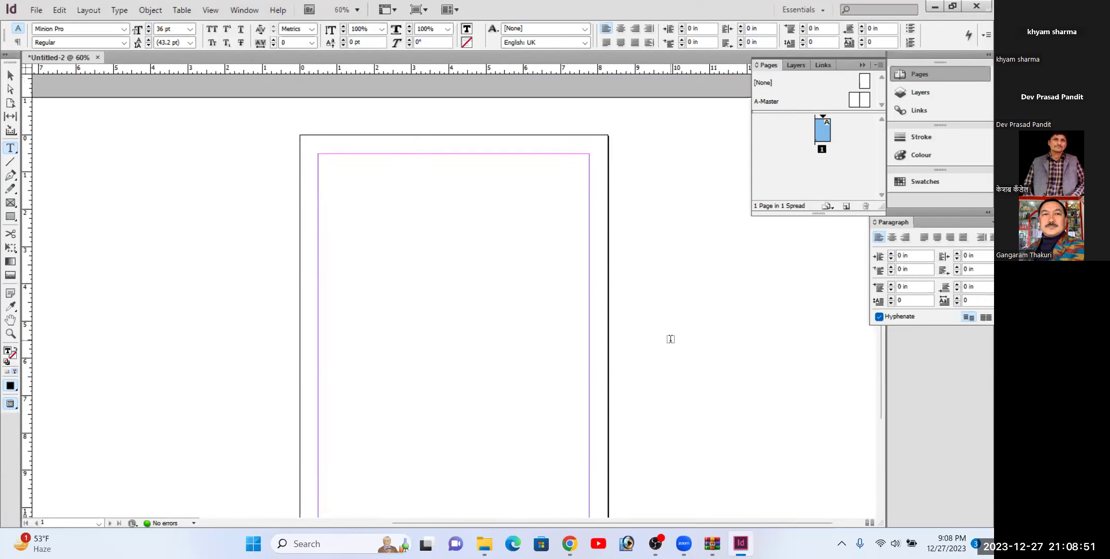
scroll(669, 339, down, 2)
Try right and left alignment on the 1, then centre it in its frame
click(346, 429)
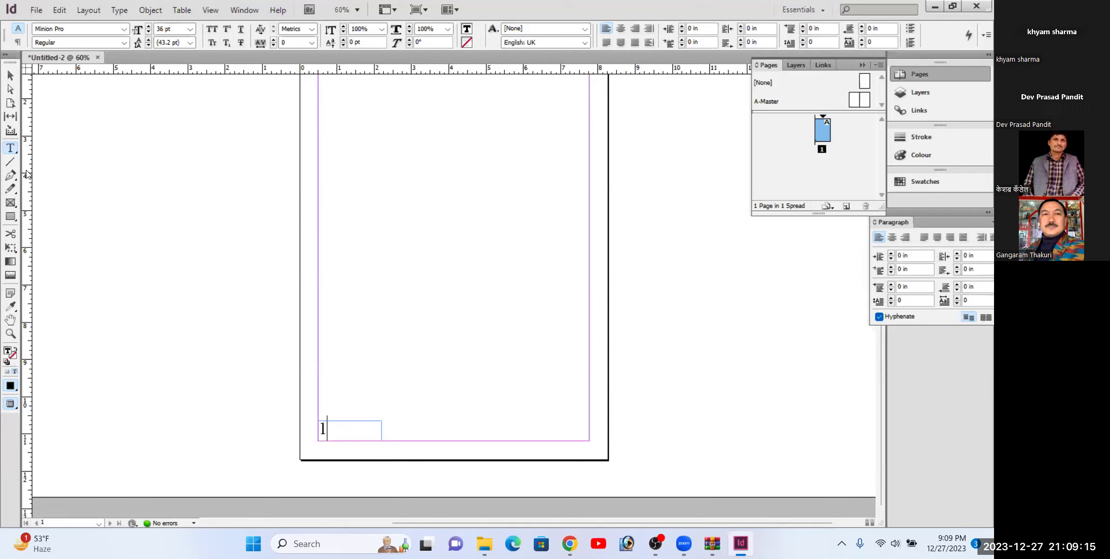
key(ctrl+shift+r)
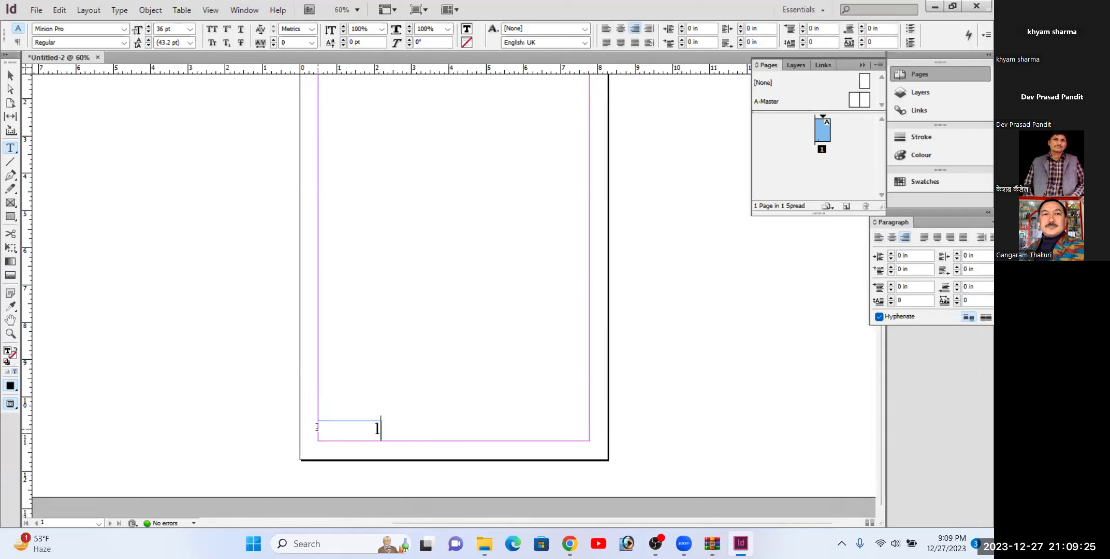
key(ctrl)
key(ctrl+shift+l)
key(ctrl)
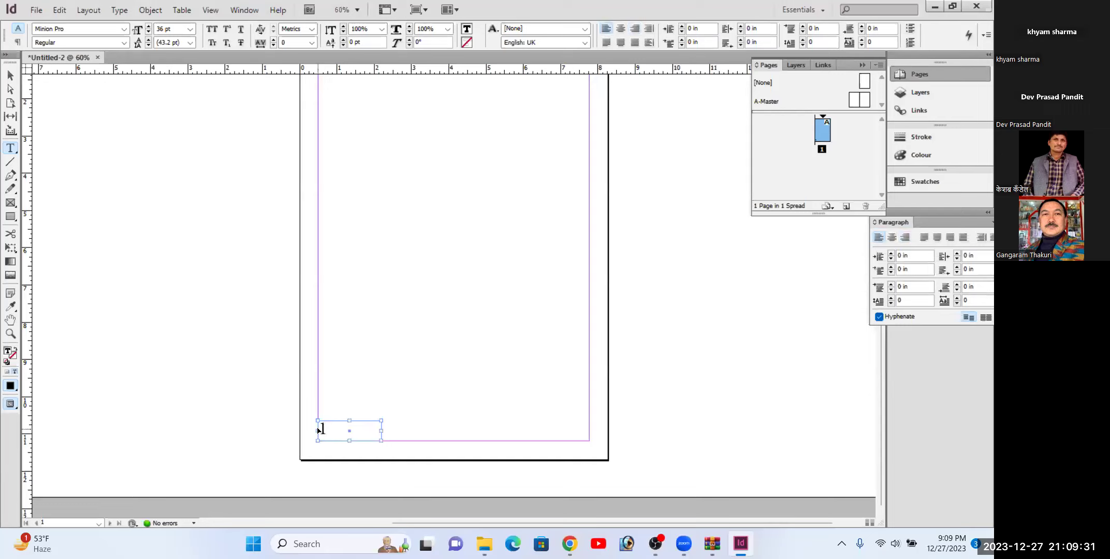
key(ctrl+shift+c)
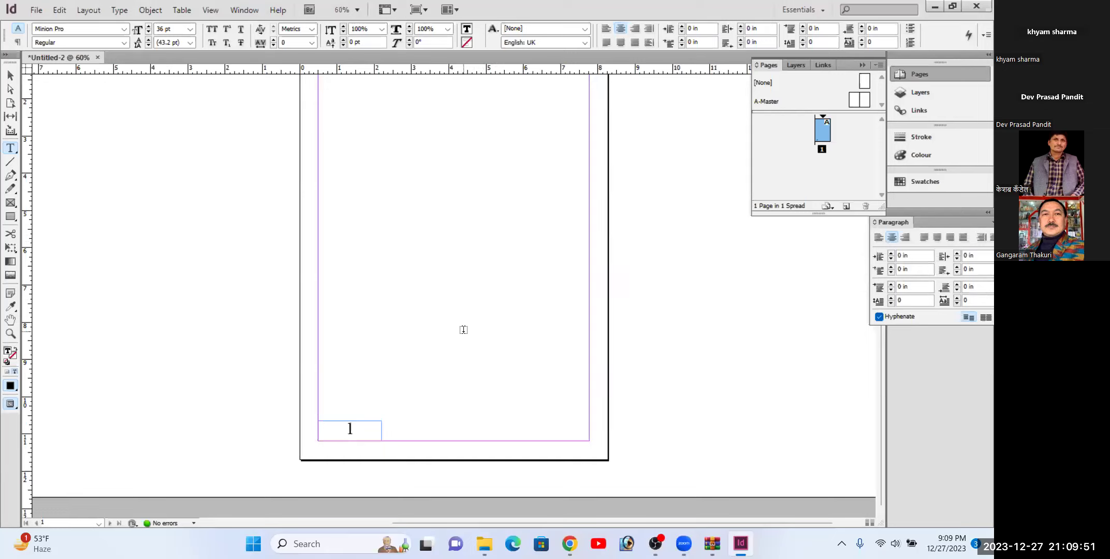
scroll(462, 328, up, 1)
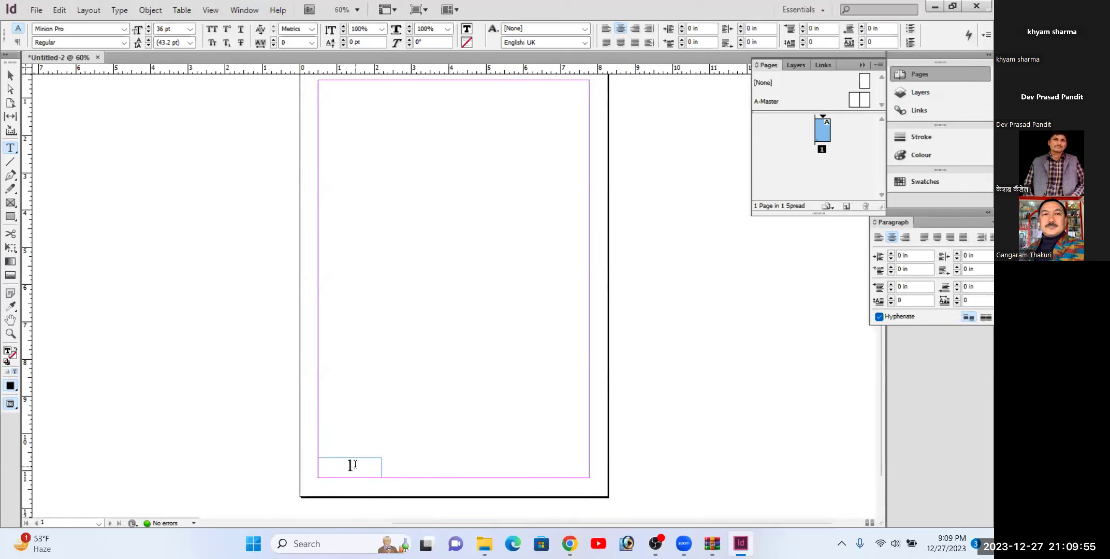
Delete the 1 and retype it in the centred frame
key(BackSpace)
text(1)
scroll(444, 338, up, 3)
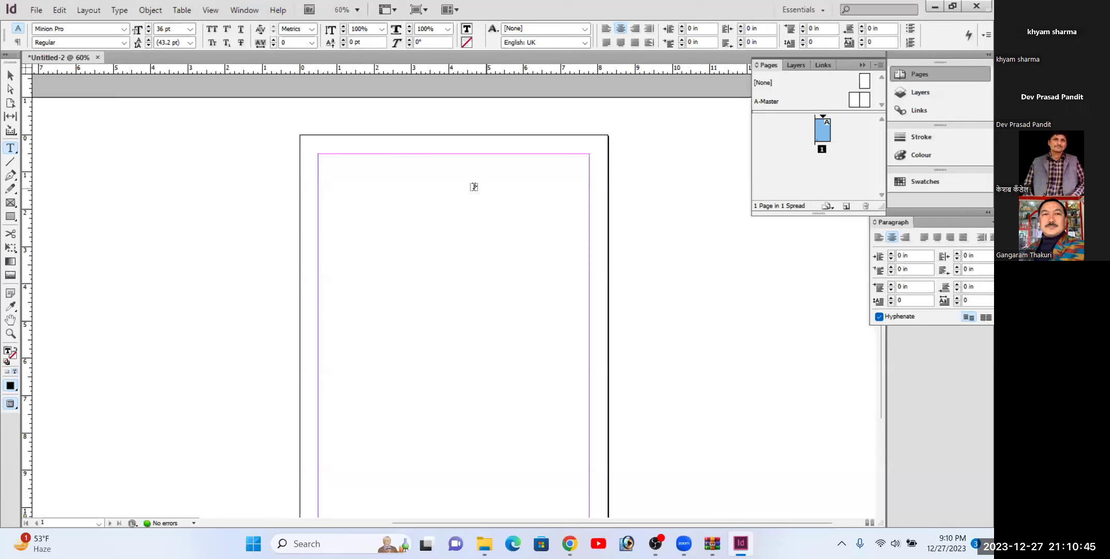
Close Untitled-2 without saving and start a new document with 10 pages entered
click(98, 57)
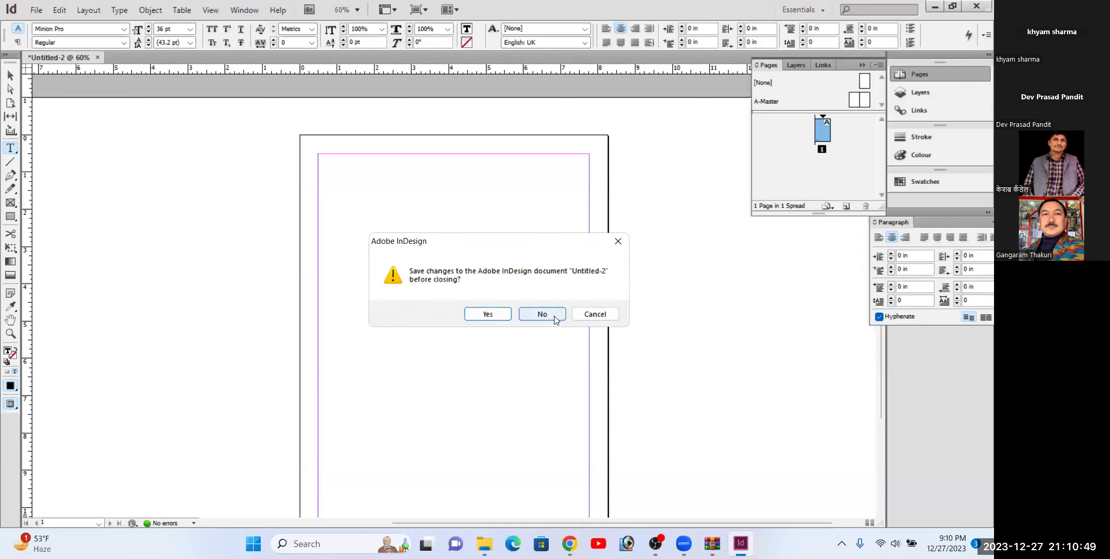
click(541, 314)
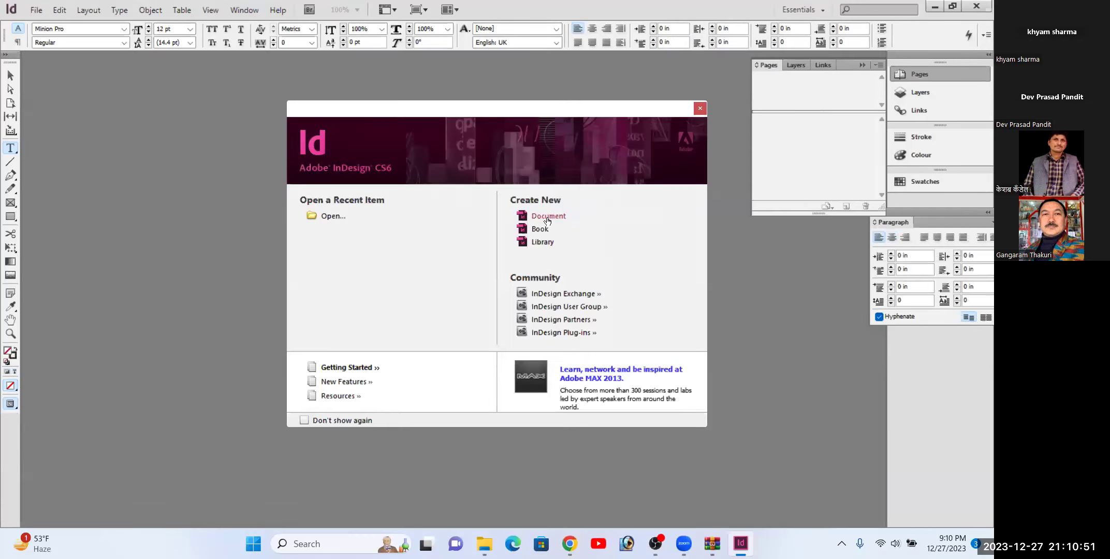
click(547, 217)
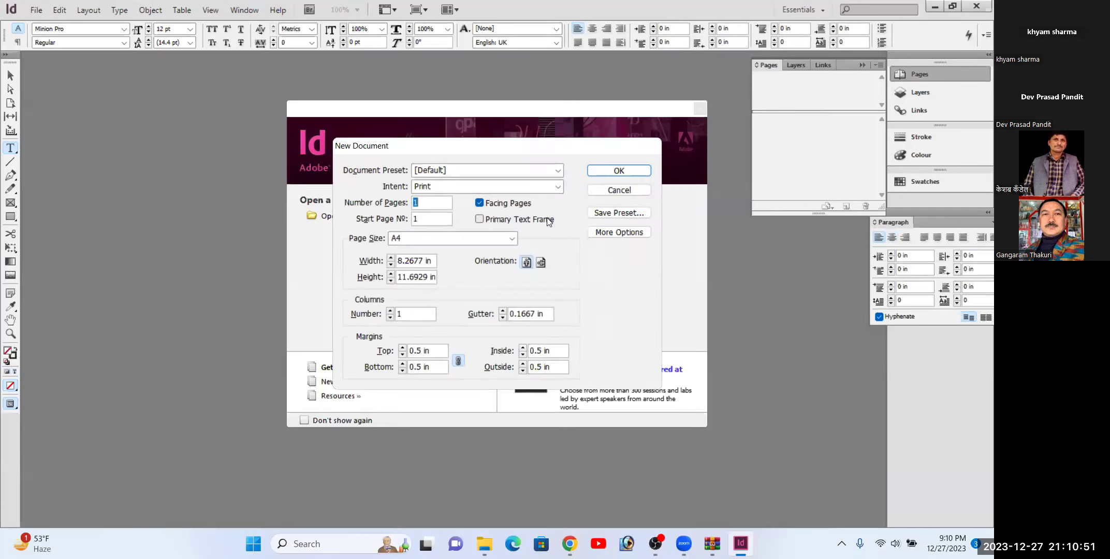
click(426, 204)
text(10)
key(BackSpace)
key(BackSpace)
text(0)
Confirm the 10-page A4 document and scroll through its six spreads in the Pages panel
click(611, 171)
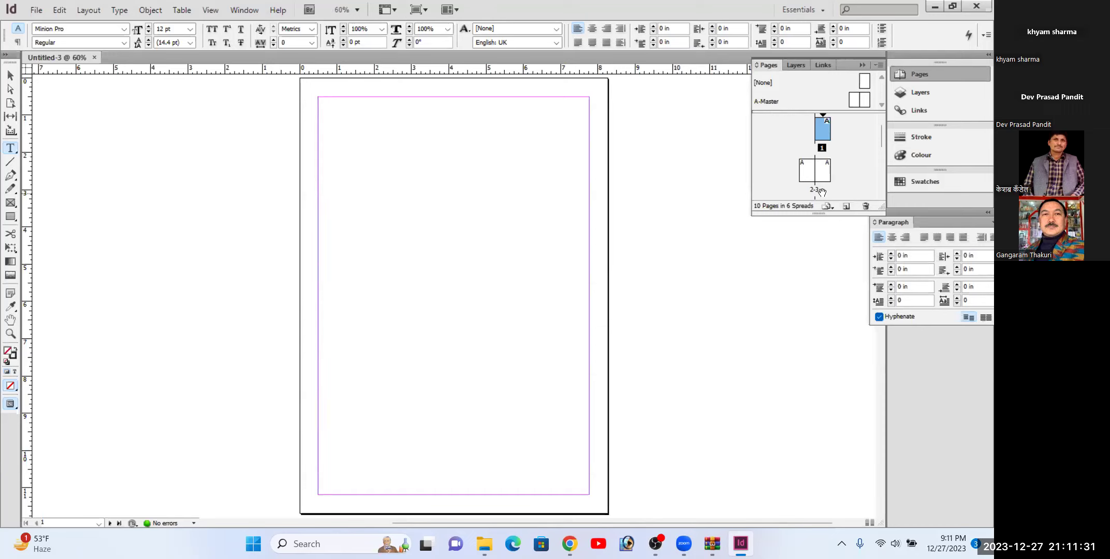
scroll(862, 184, down, 3)
scroll(861, 183, up, 4)
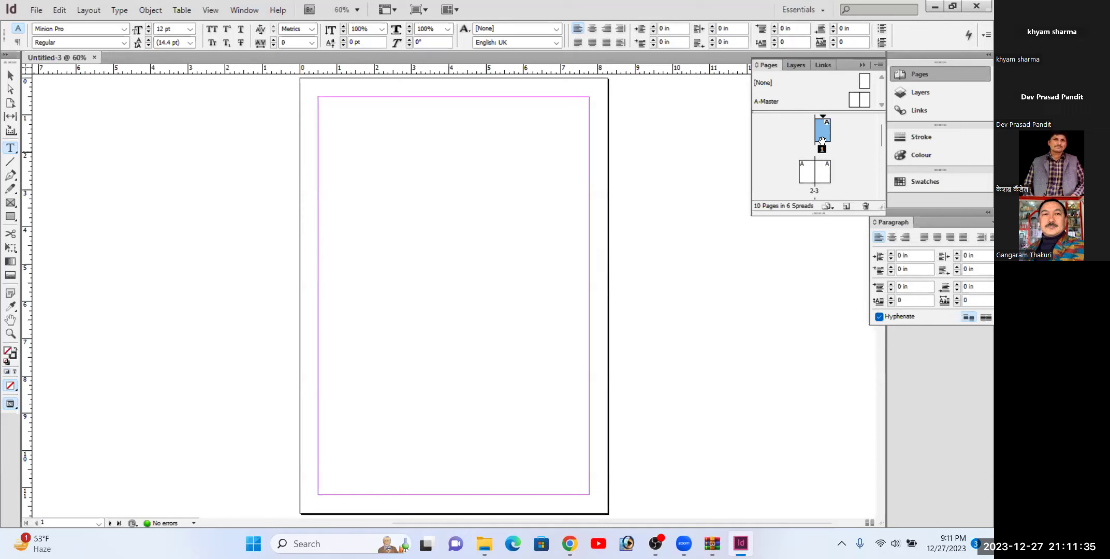
scroll(860, 150, down, 5)
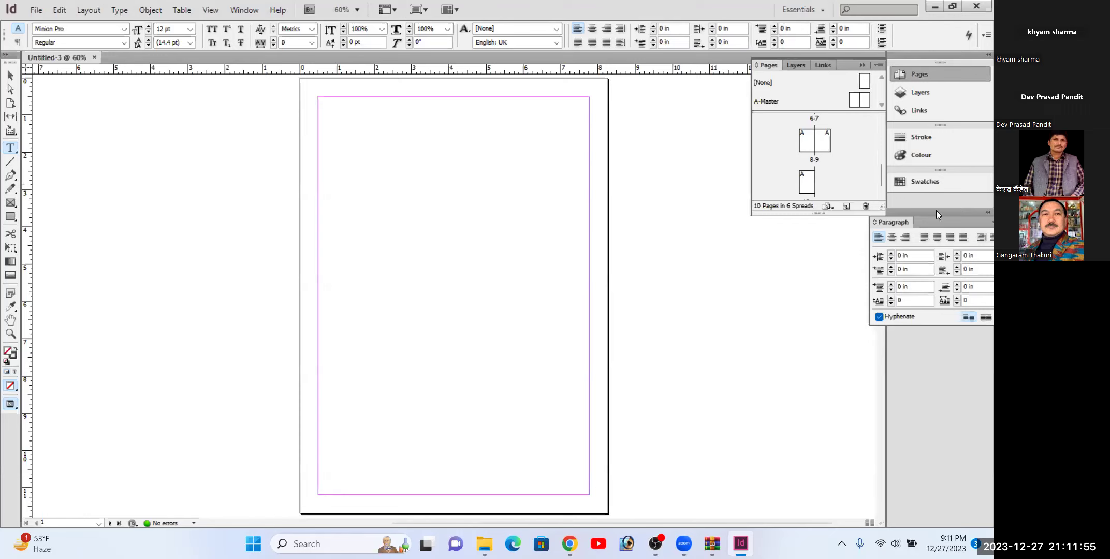
scroll(855, 161, up, 3)
scroll(855, 161, up, 1)
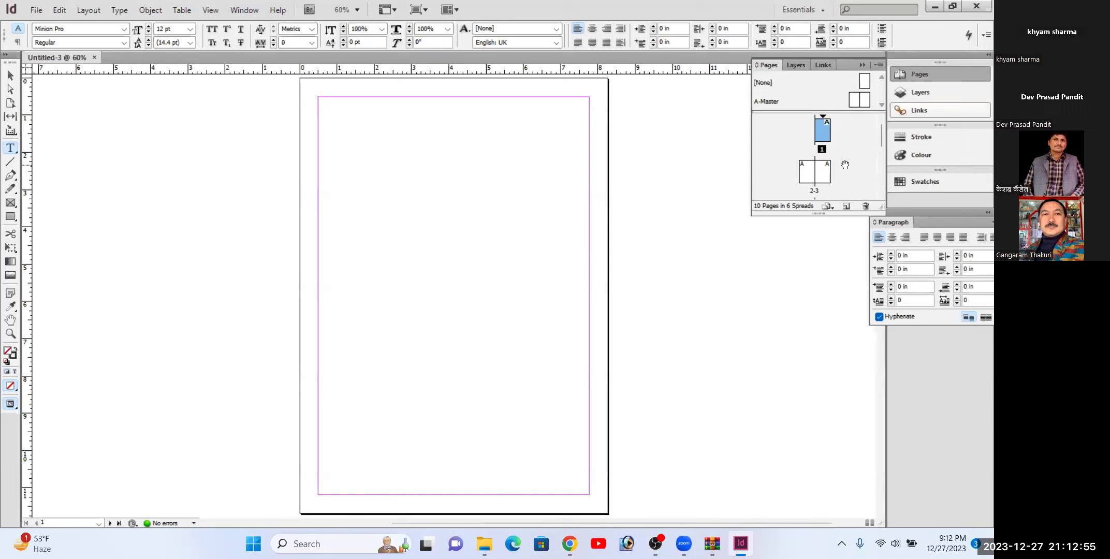
scroll(845, 165, down, 2)
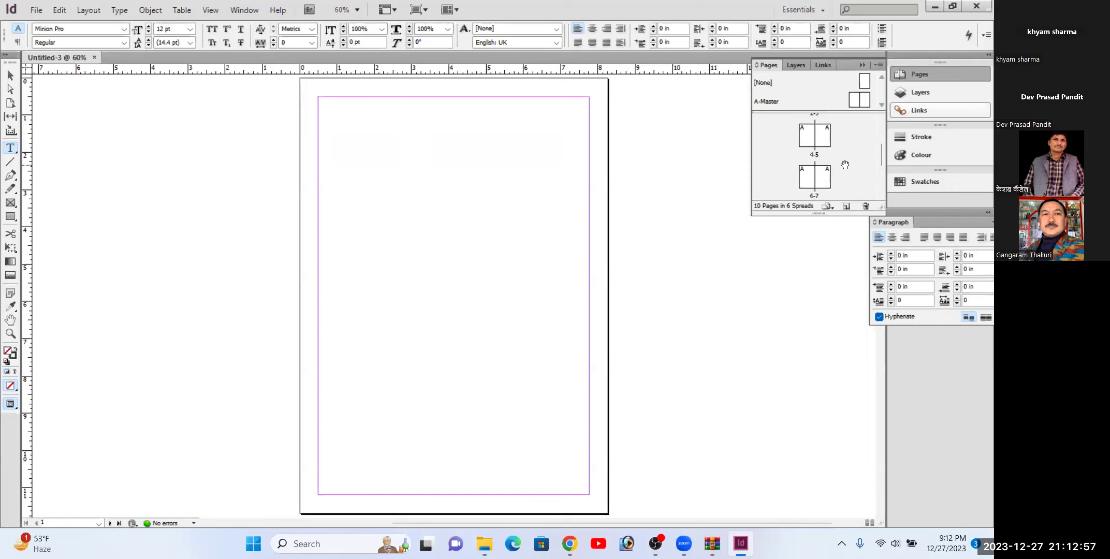
scroll(845, 164, down, 2)
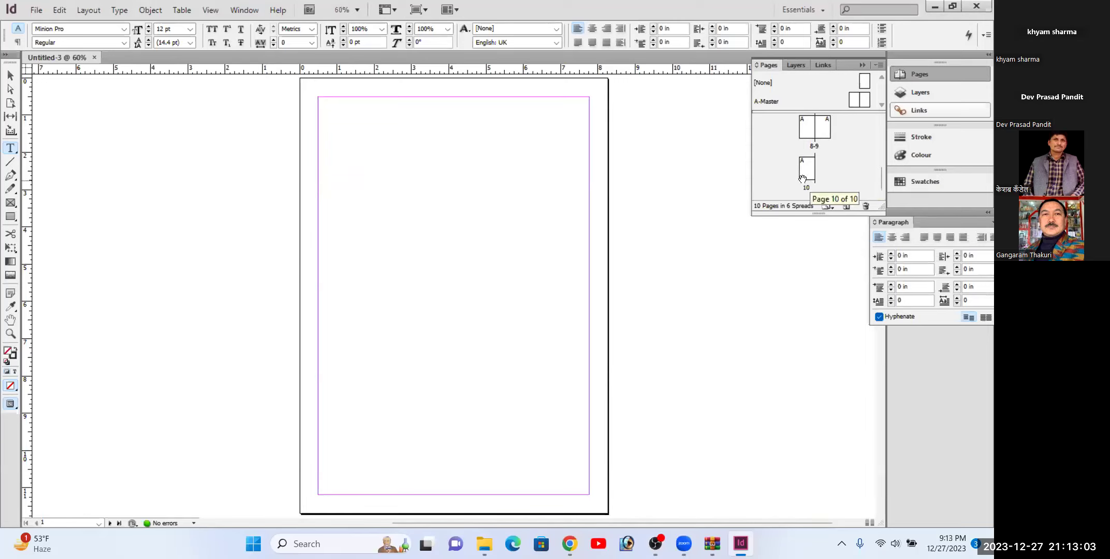
scroll(838, 185, up, 4)
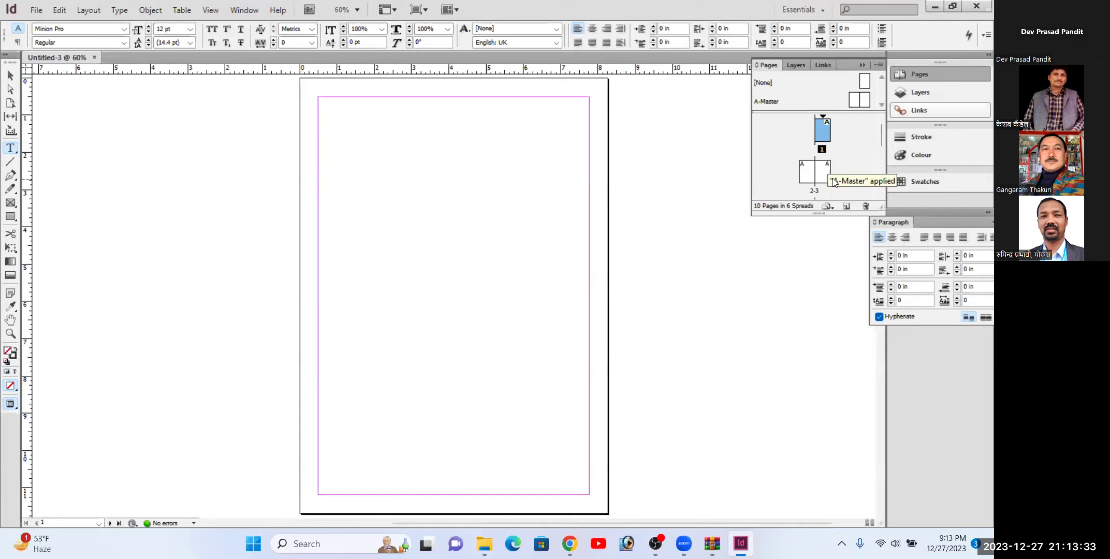
scroll(849, 178, down, 5)
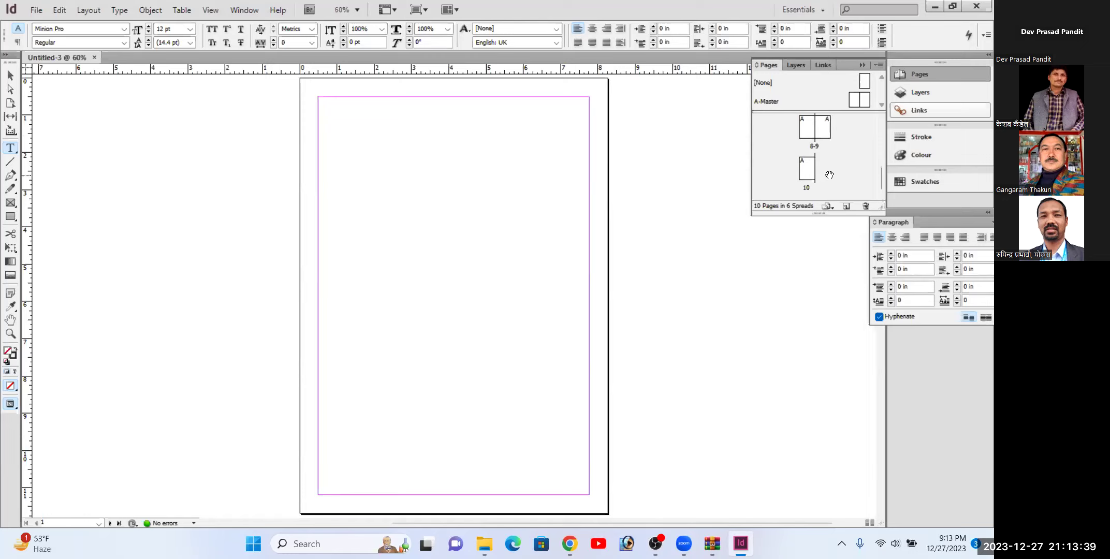
scroll(848, 173, up, 5)
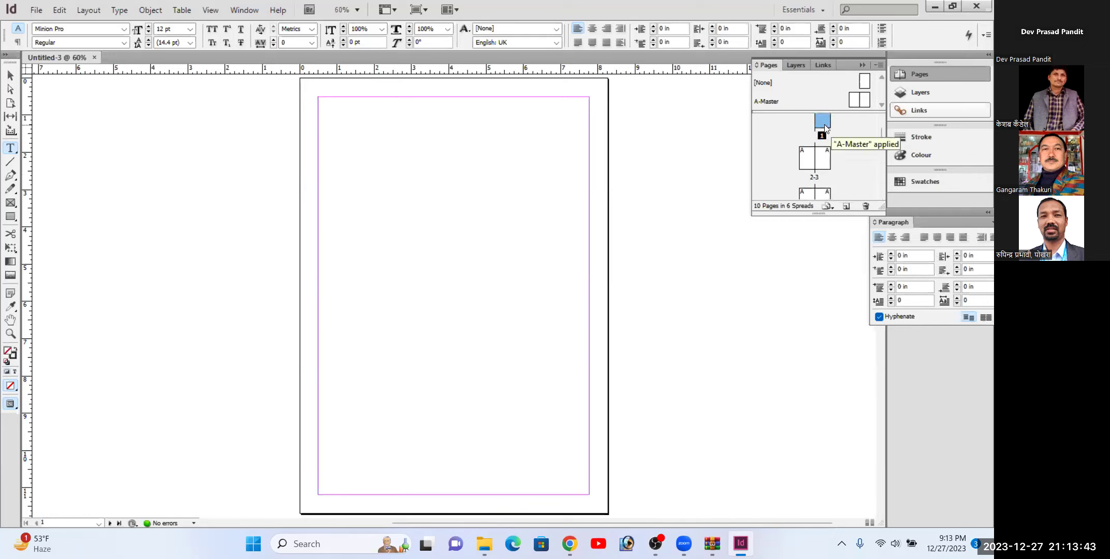
scroll(849, 141, down, 5)
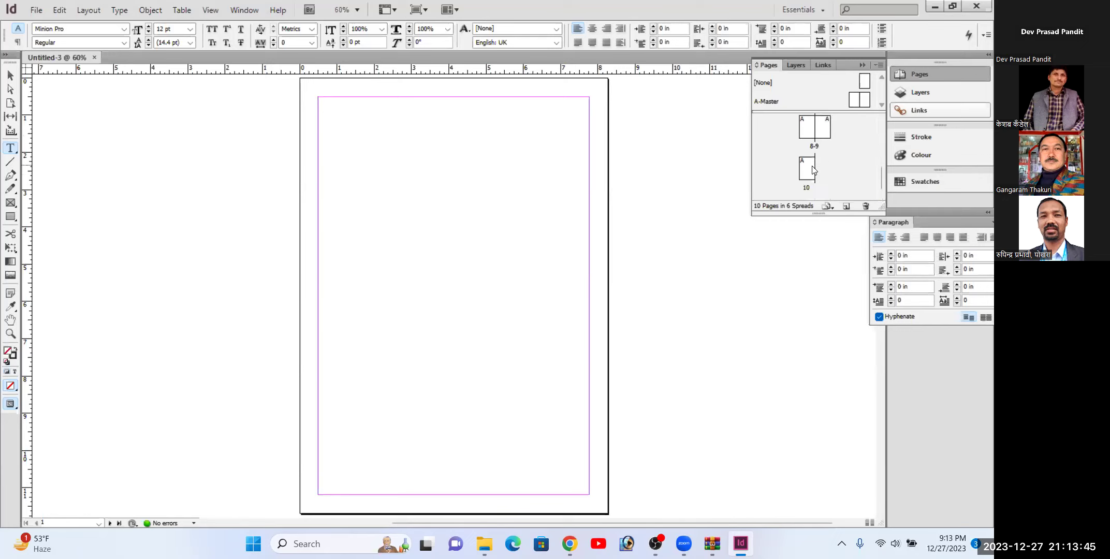
scroll(844, 168, up, 5)
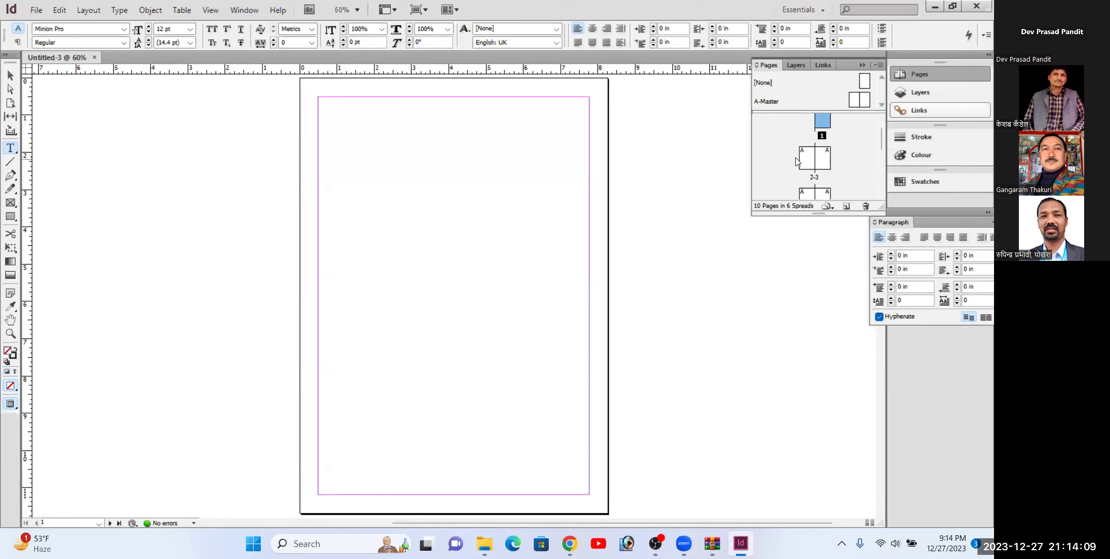
scroll(851, 160, down, 2)
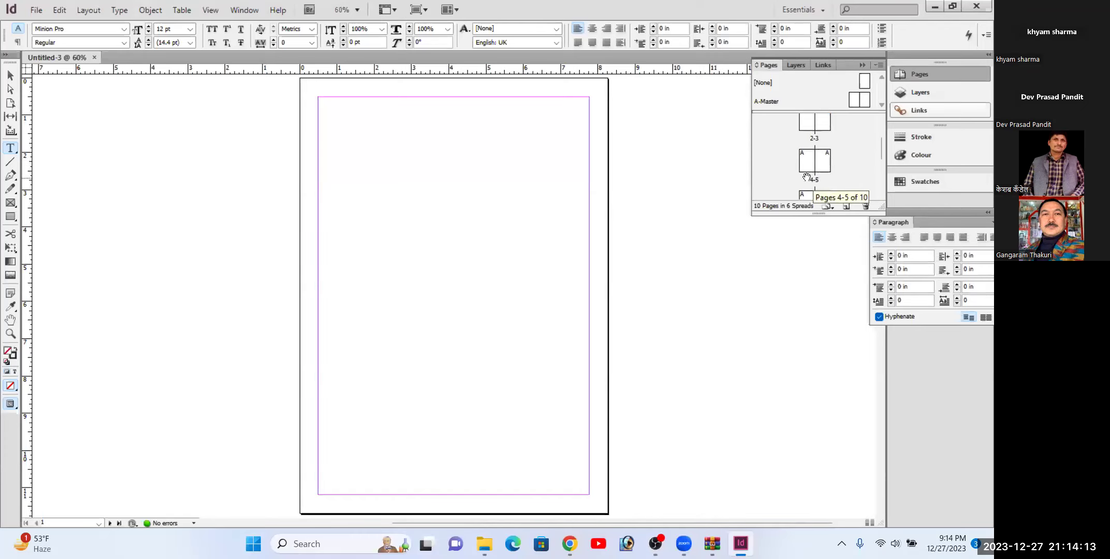
scroll(858, 172, down, 2)
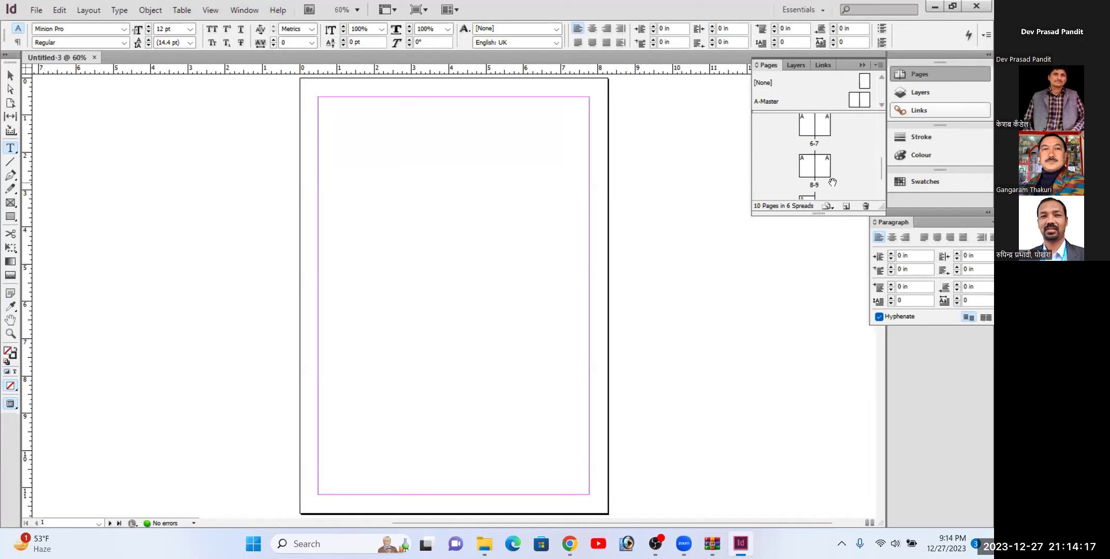
scroll(863, 178, down, 1)
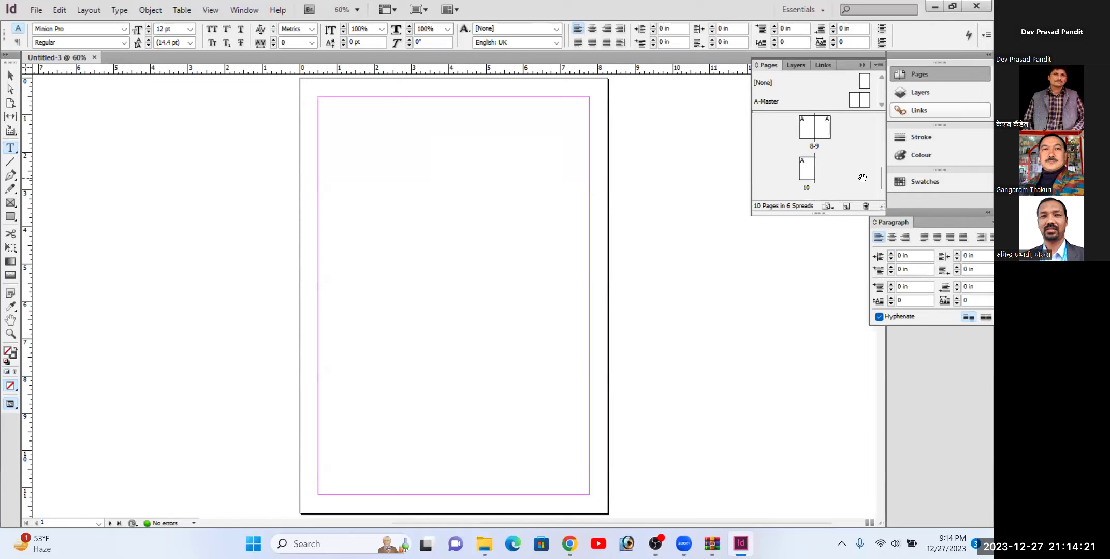
scroll(862, 178, up, 1)
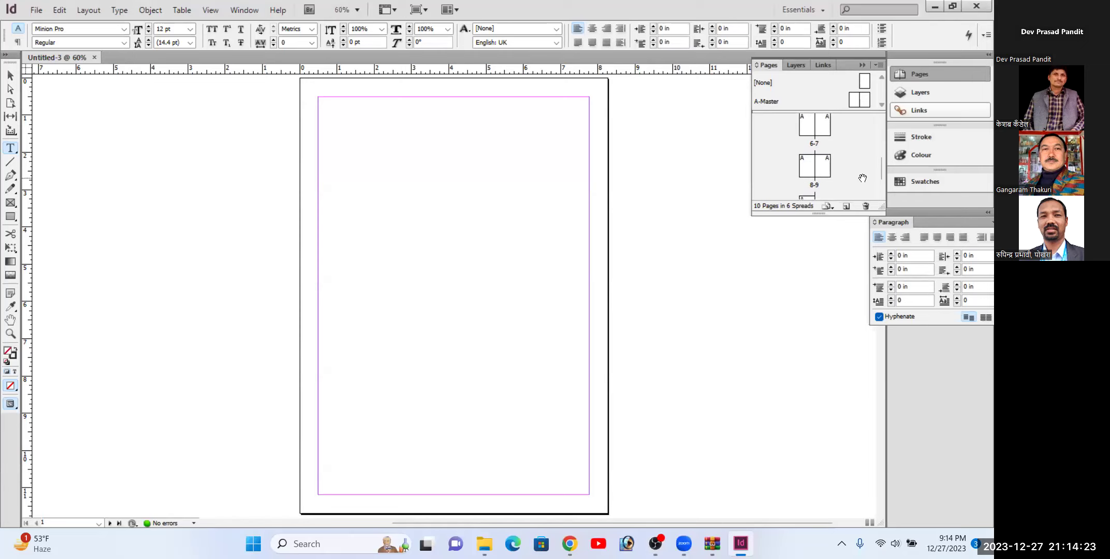
drag(828, 136, 824, 139)
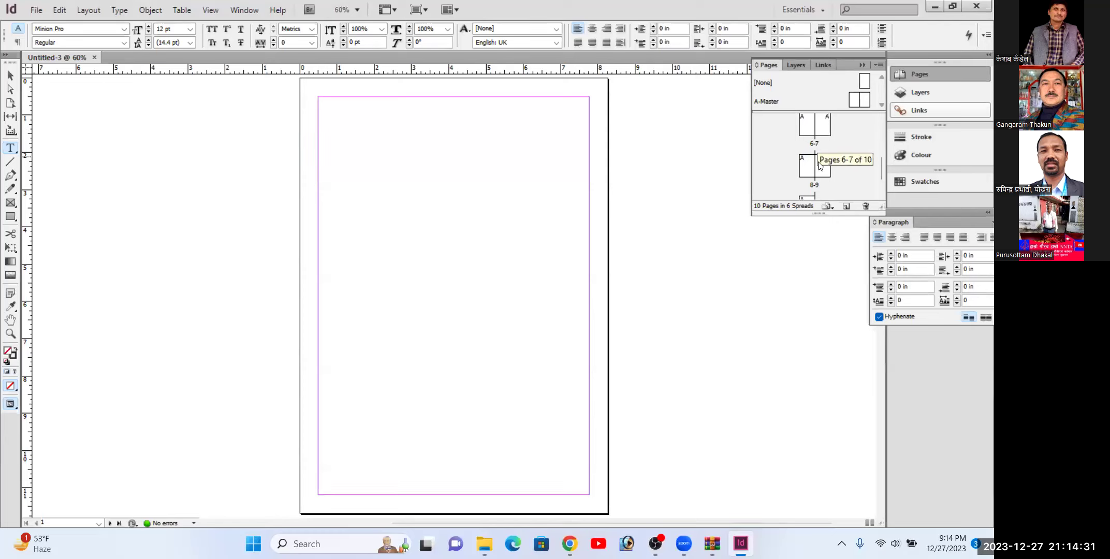
scroll(842, 165, up, 1)
scroll(841, 165, up, 2)
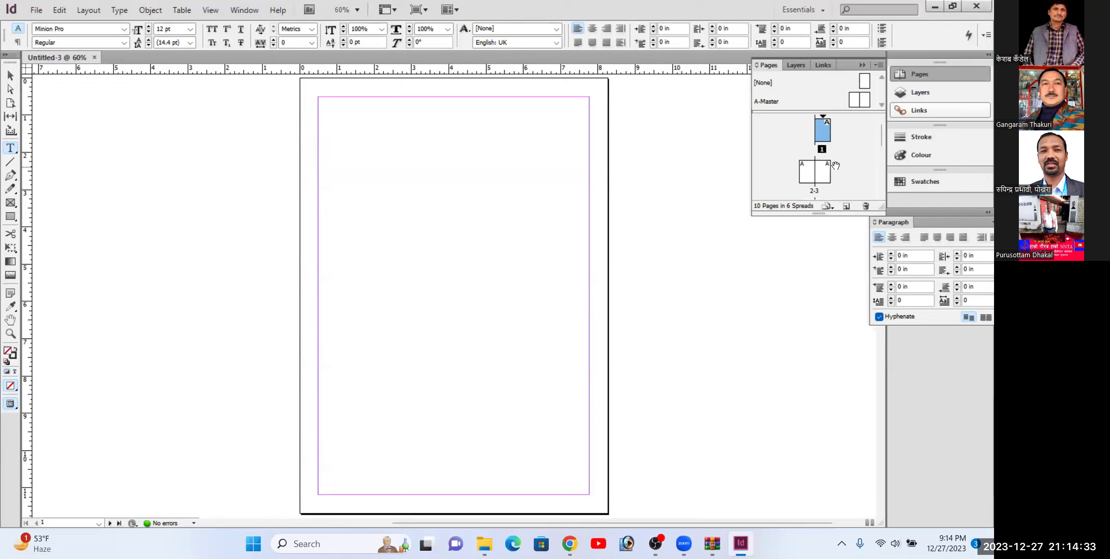
scroll(835, 161, down, 4)
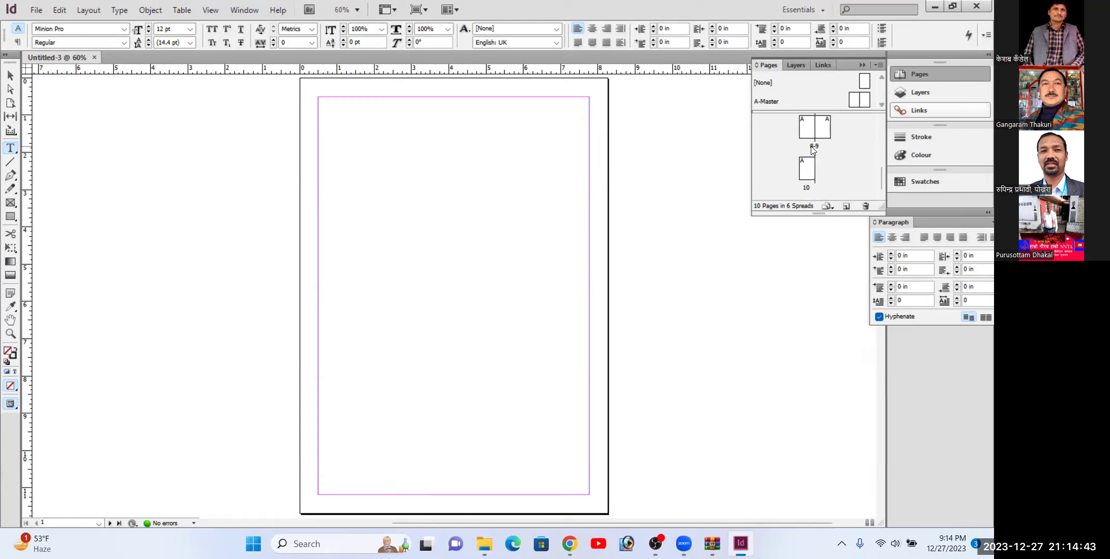
scroll(844, 150, up, 1)
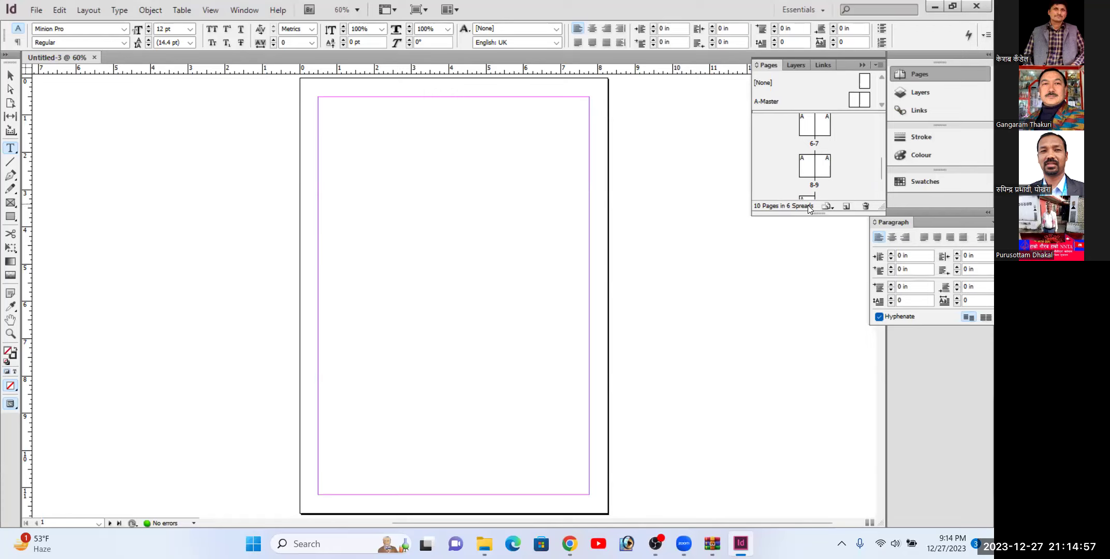
scroll(865, 183, down, 1)
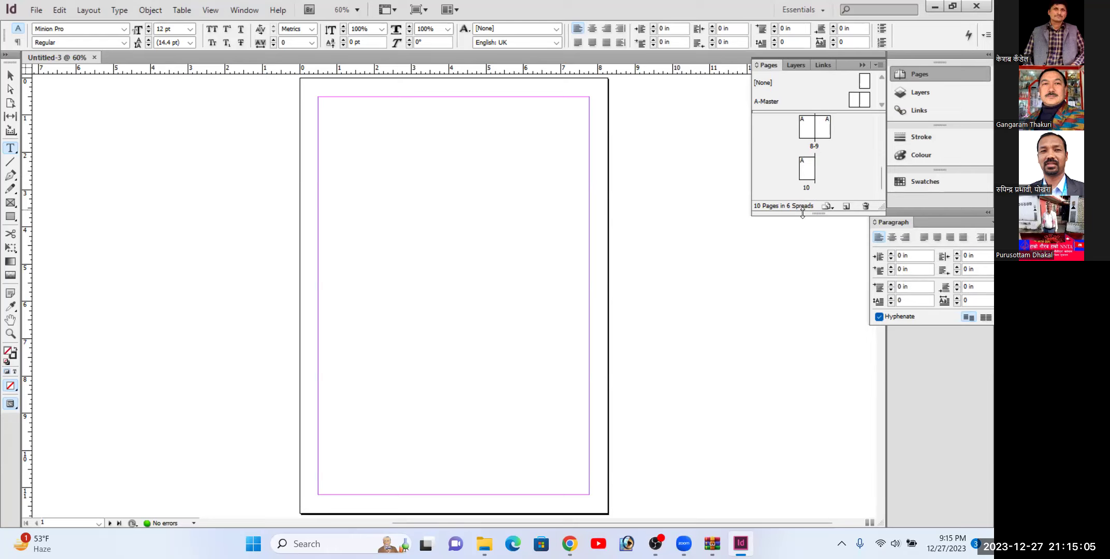
scroll(865, 173, up, 5)
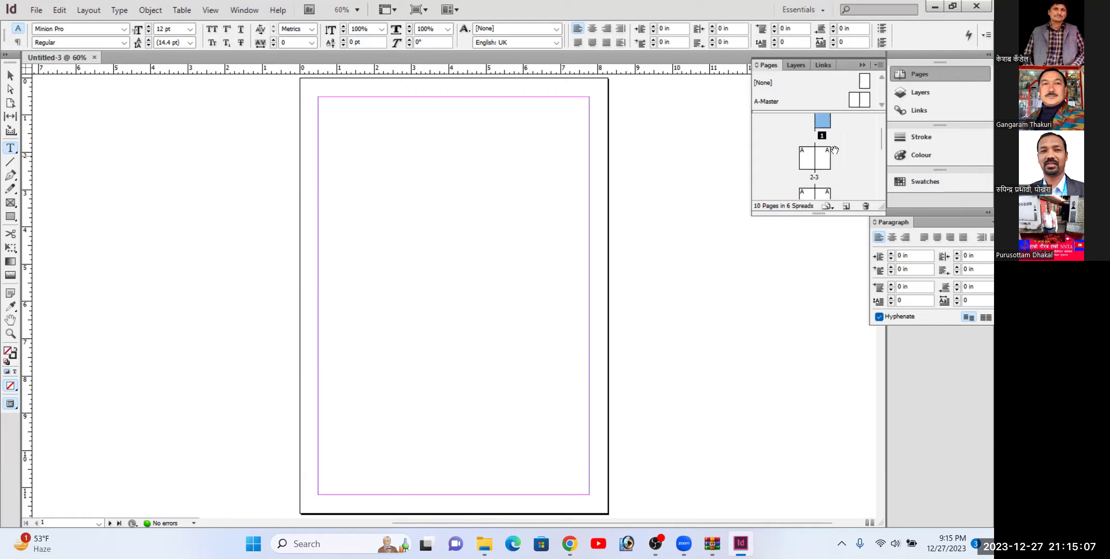
scroll(812, 167, down, 1)
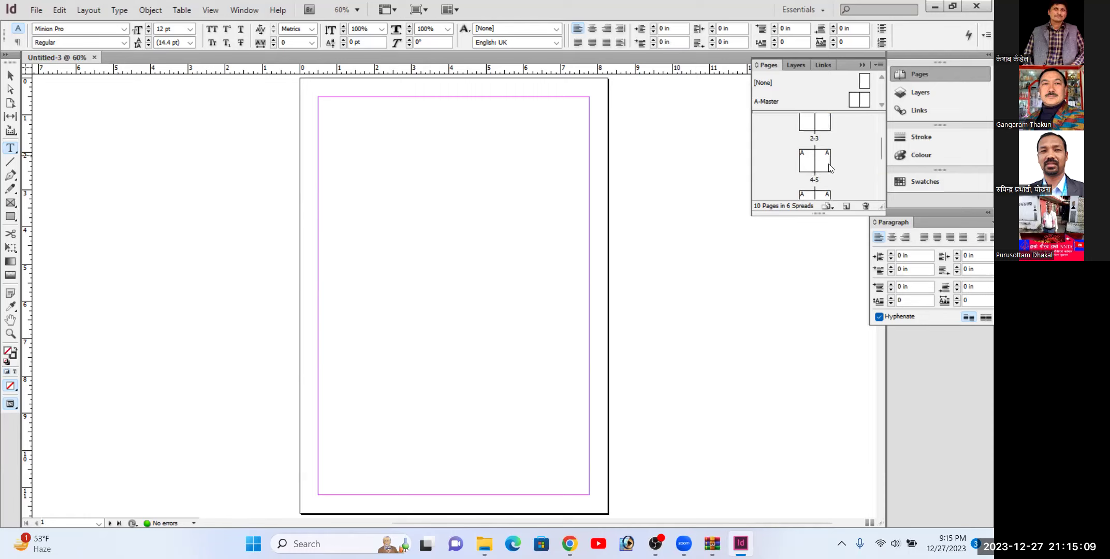
scroll(829, 192, down, 3)
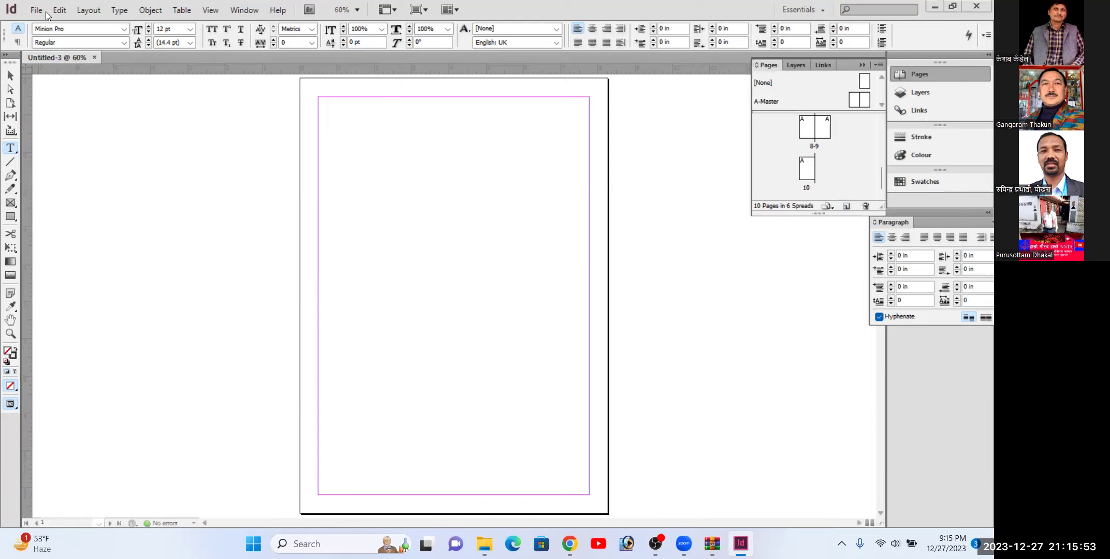
Insert one page with Layout > Pages > Add Page, bringing the total to 11
click(81, 11)
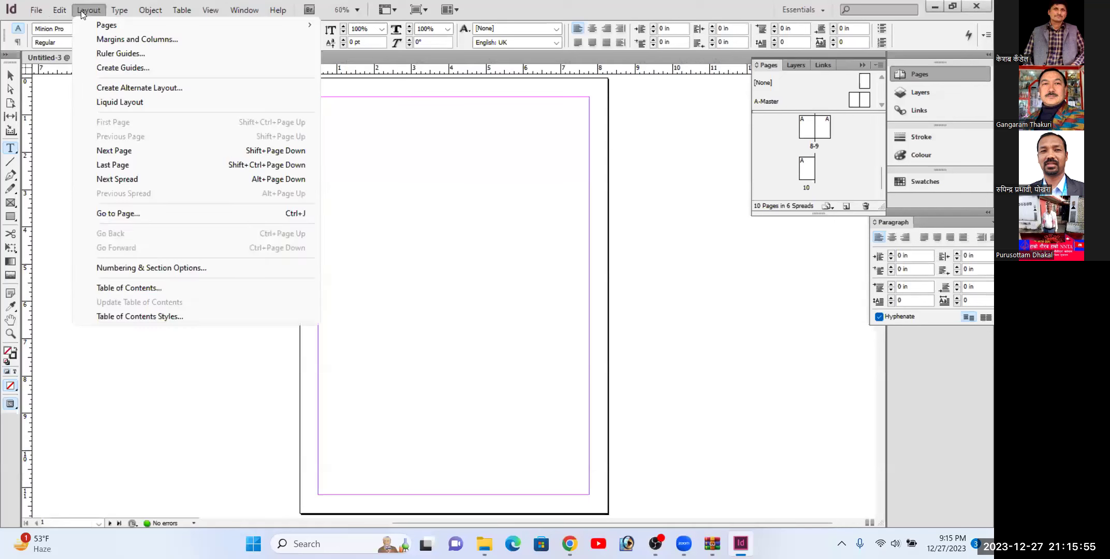
mouse_move(88, 28)
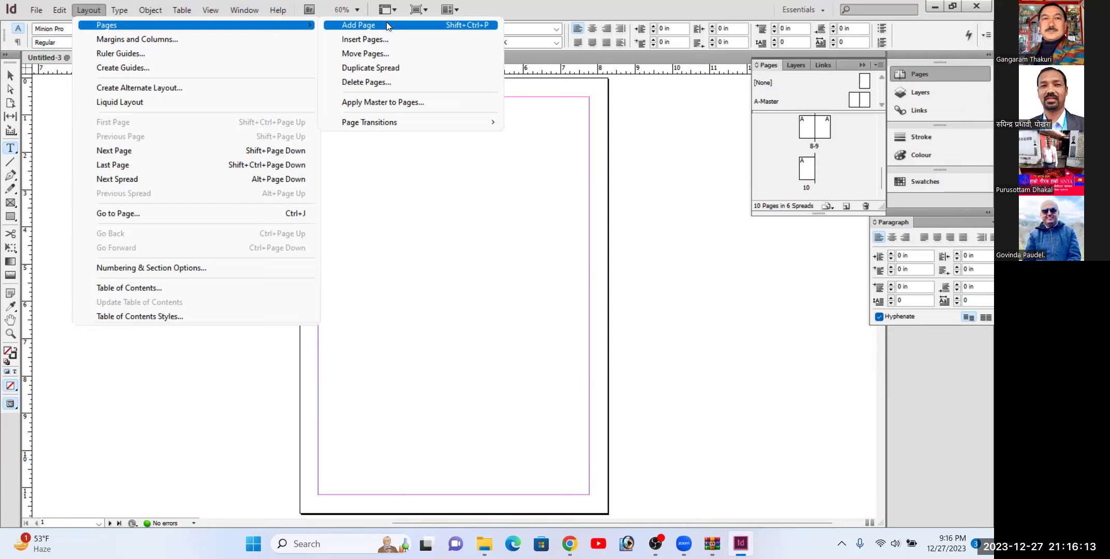
click(384, 28)
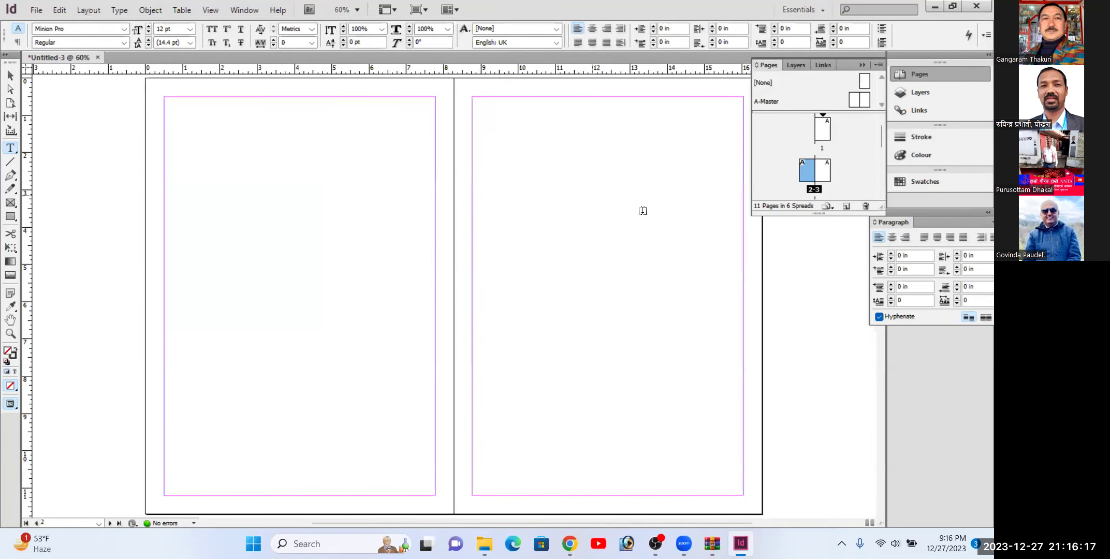
scroll(865, 164, down, 5)
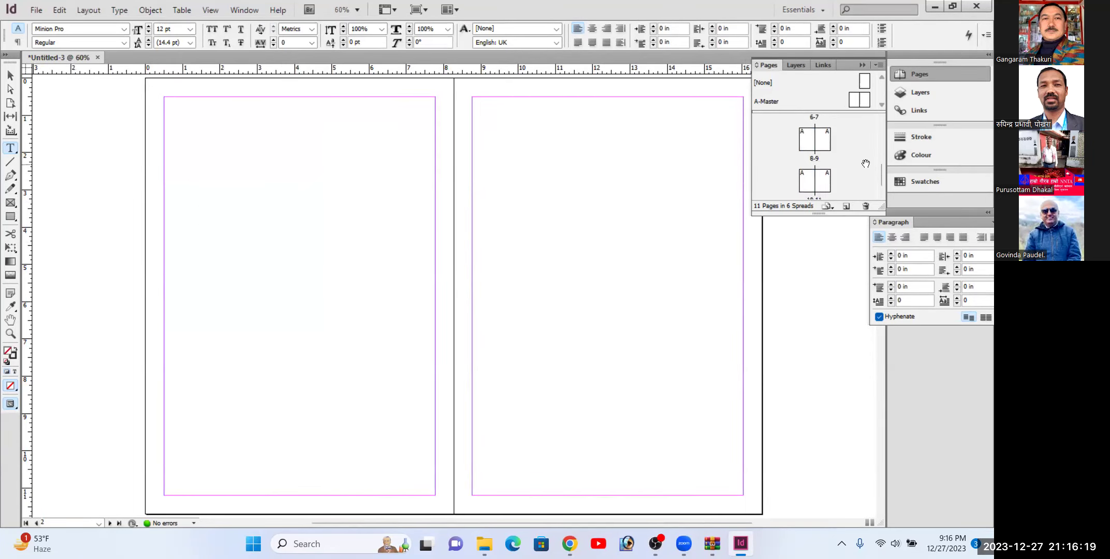
scroll(865, 164, up, 5)
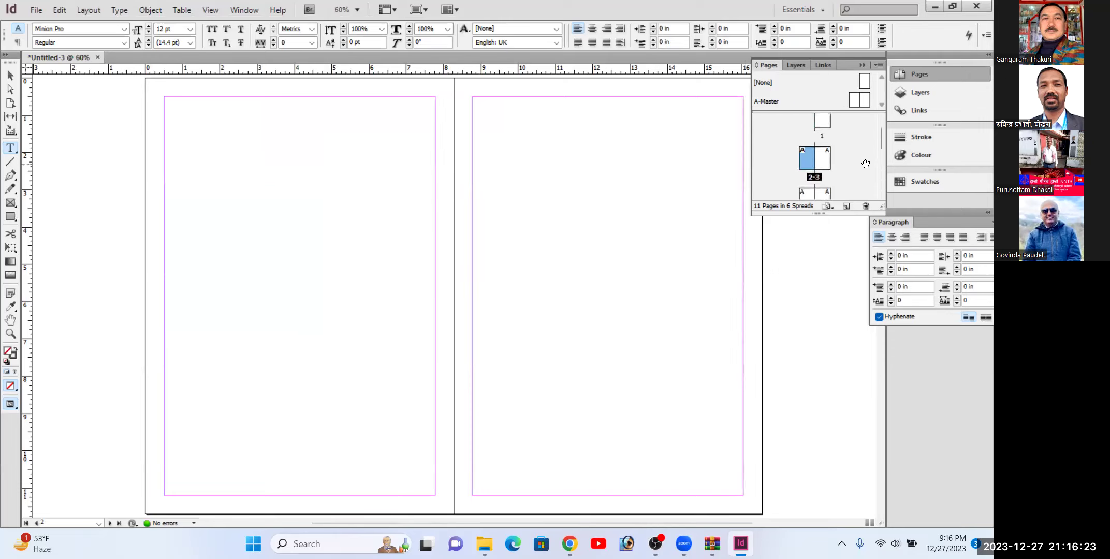
scroll(865, 163, down, 5)
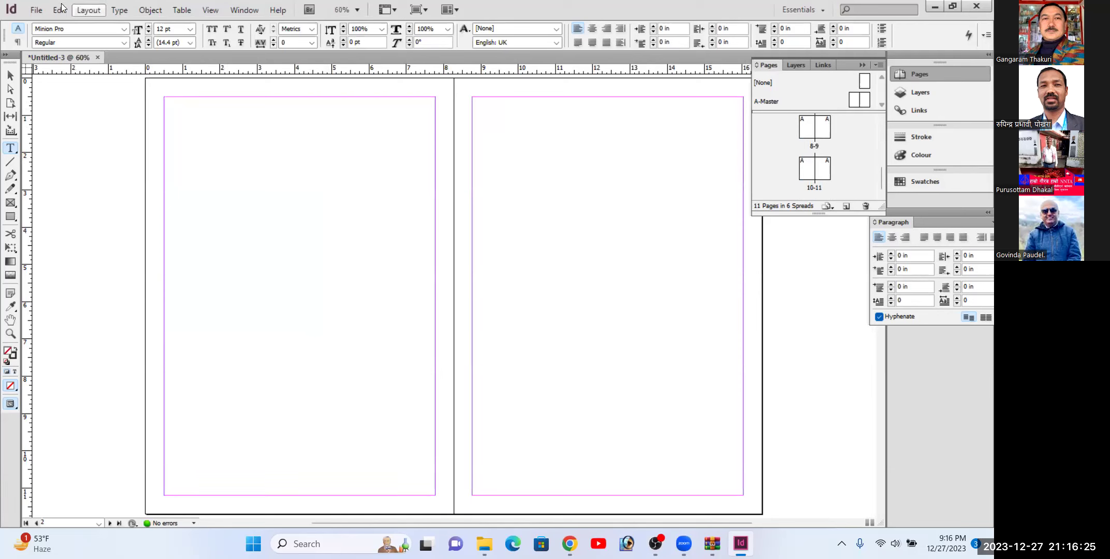
Insert 10 A-Master pages after page 2 through Layout > Pages > Insert Pages
click(92, 11)
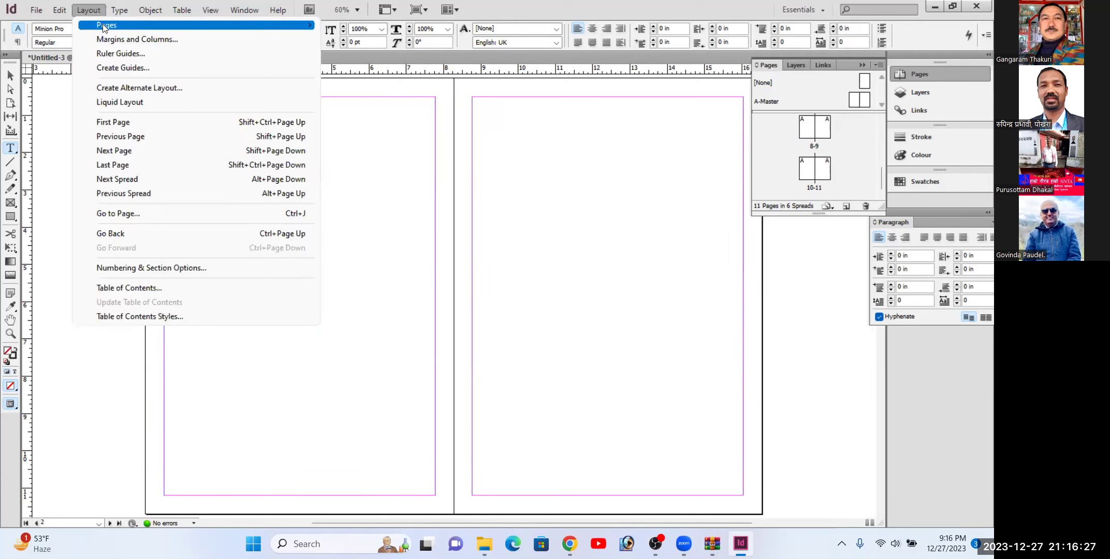
mouse_move(305, 26)
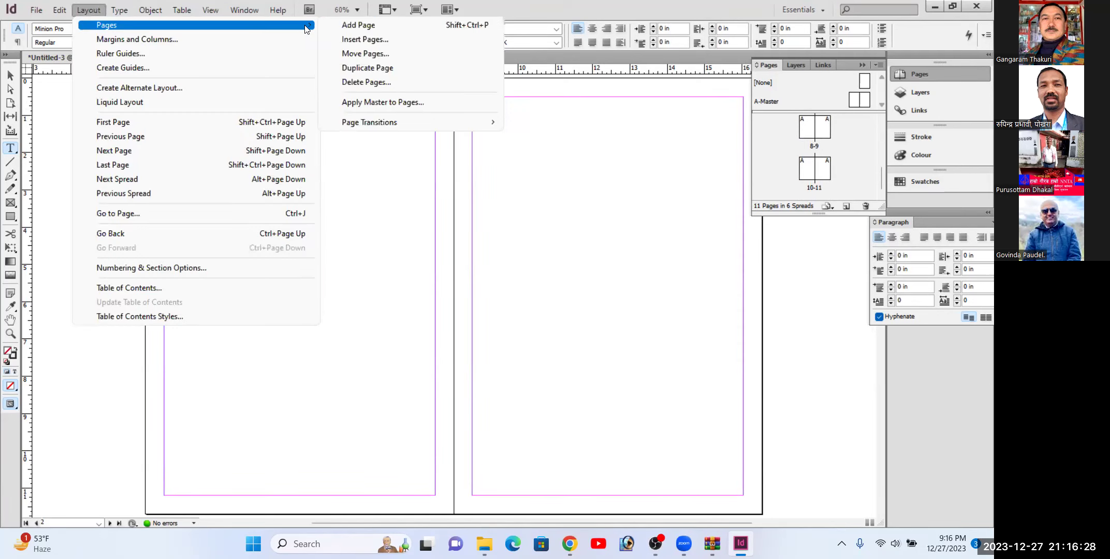
click(350, 41)
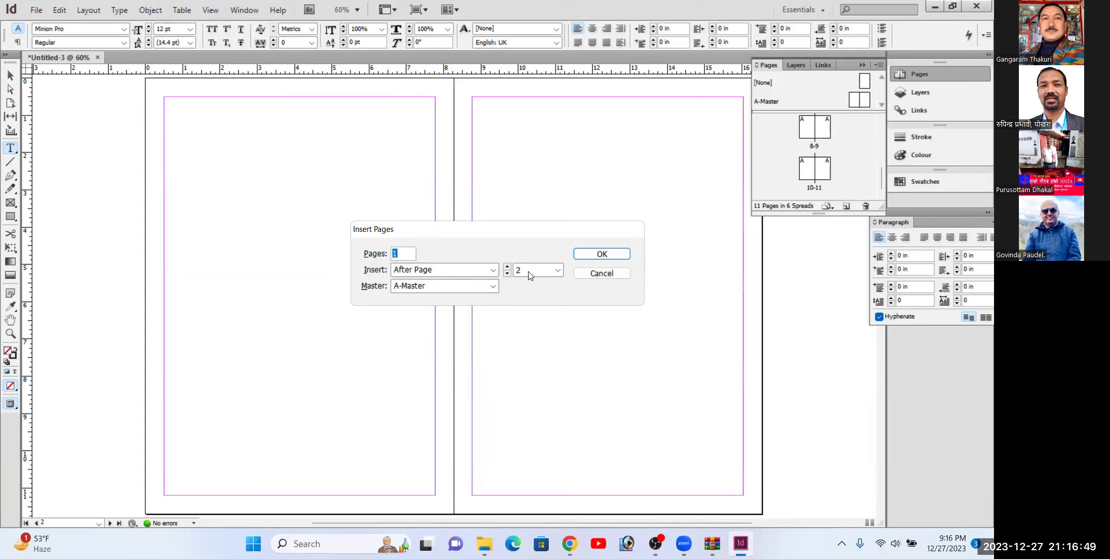
click(403, 255)
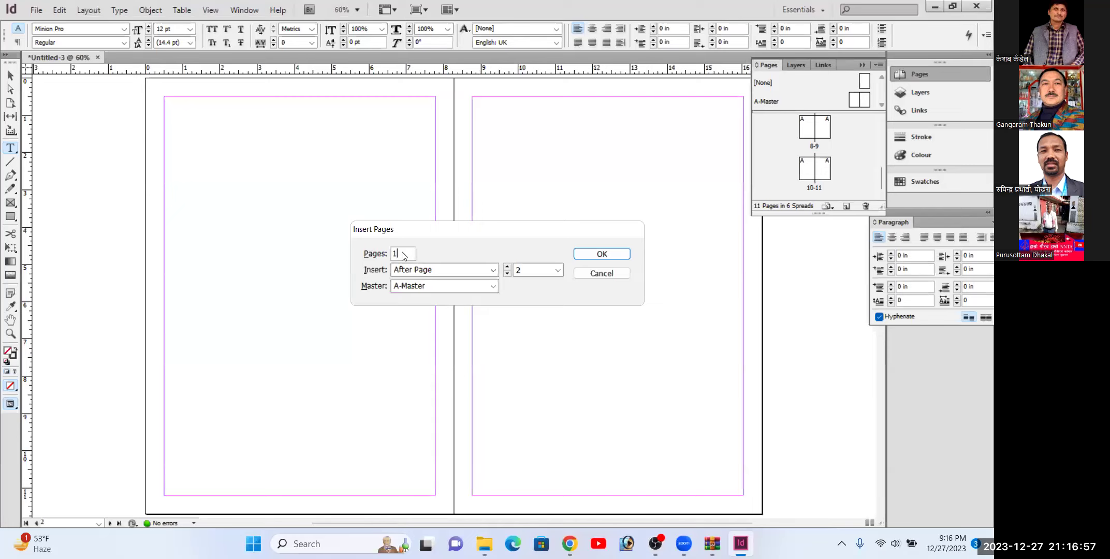
text(0)
click(582, 253)
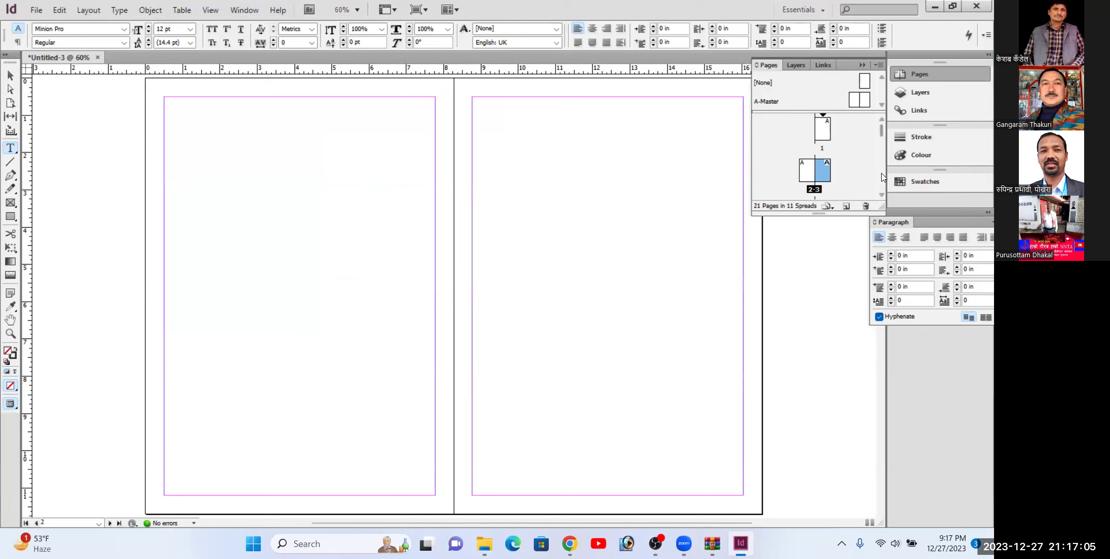
scroll(859, 166, down, 10)
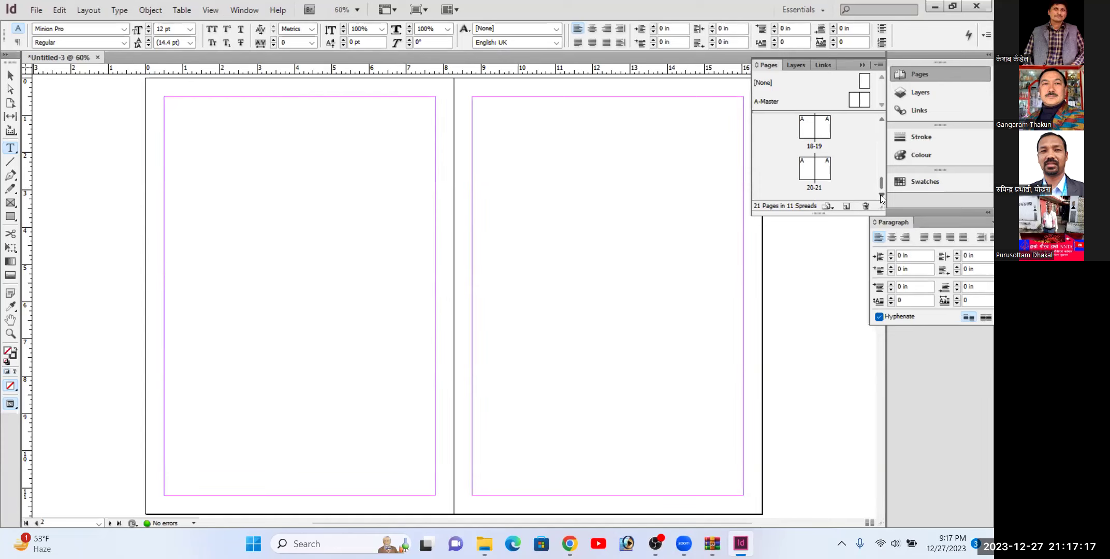
scroll(838, 187, up, 2)
scroll(839, 188, up, 2)
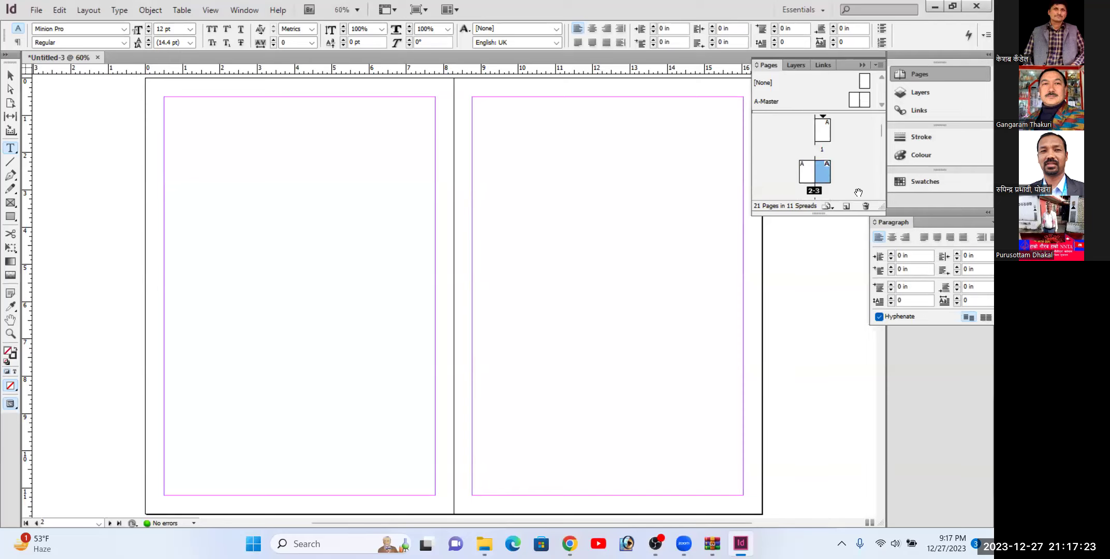
scroll(851, 179, down, 10)
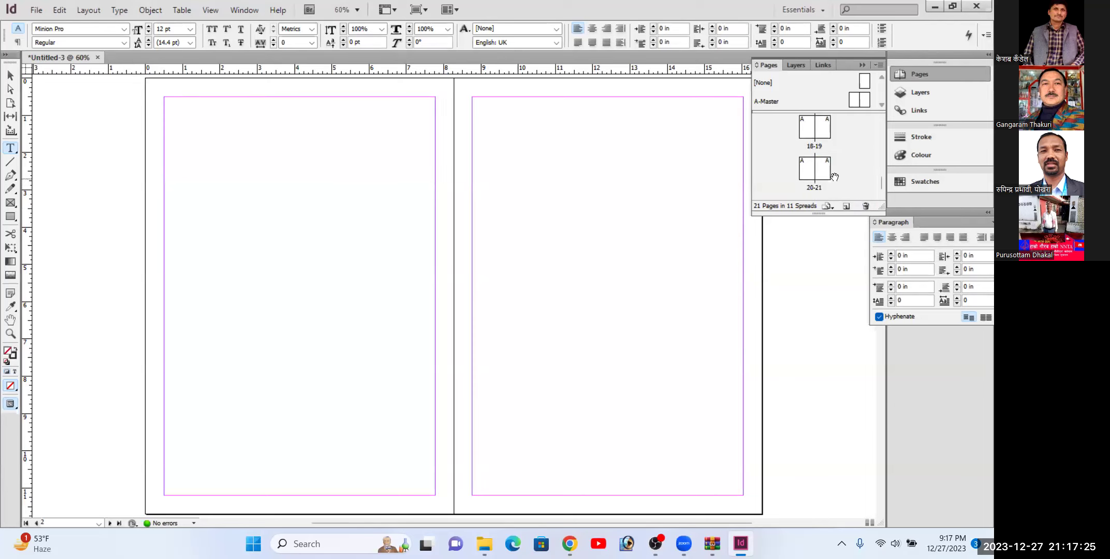
Delete the last three spreads: pages 20-21, 18-19 and 16-17
click(804, 174)
click(865, 207)
click(808, 175)
shift+click(827, 172)
click(865, 207)
click(806, 175)
click(827, 175)
shift+click(797, 172)
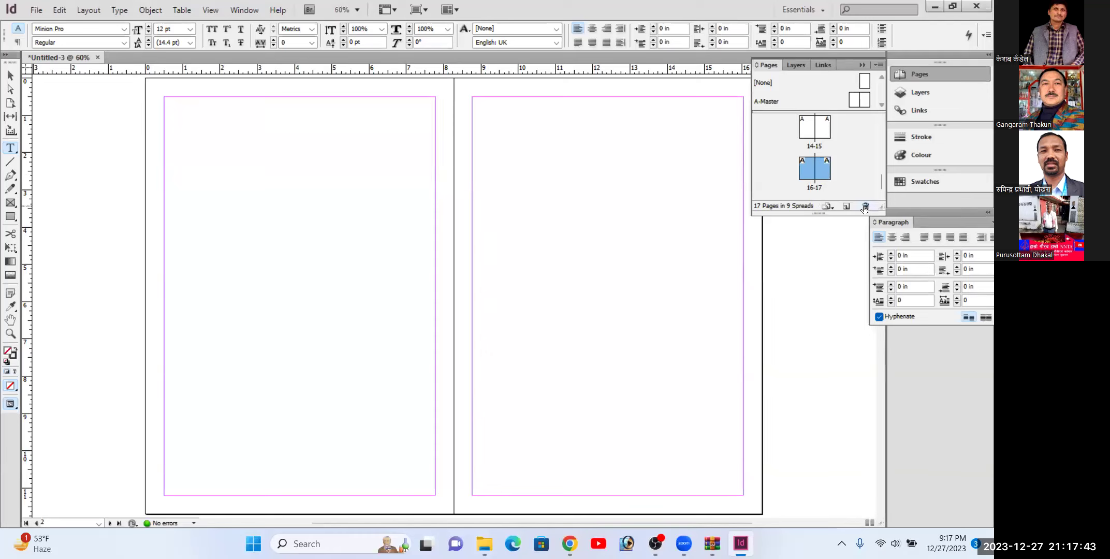
click(864, 208)
Delete spreads 14-15, 12-13, 10-11 and page 9, leaving 8 pages
click(809, 175)
click(864, 207)
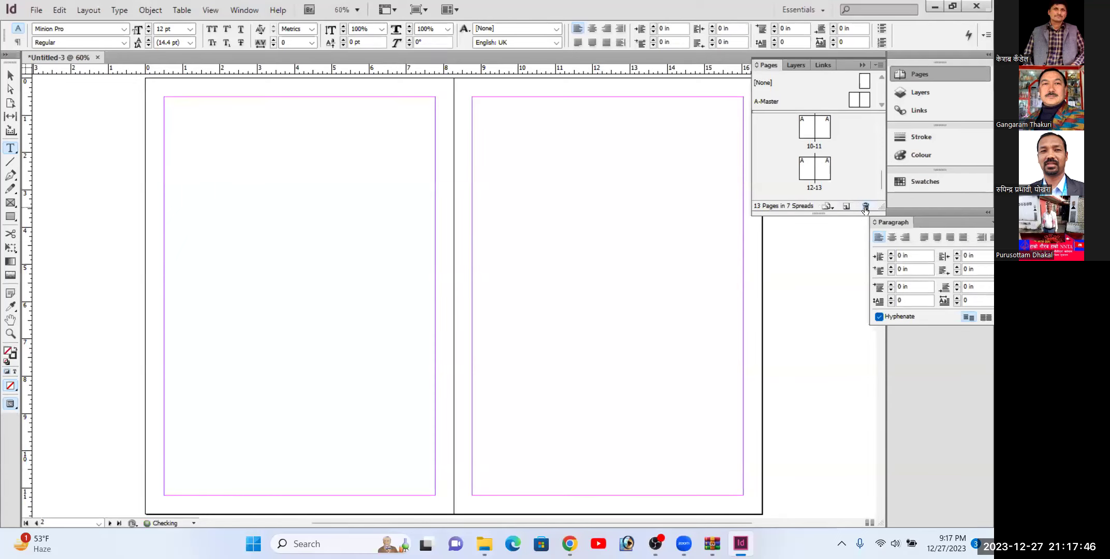
click(808, 178)
shift+click(827, 175)
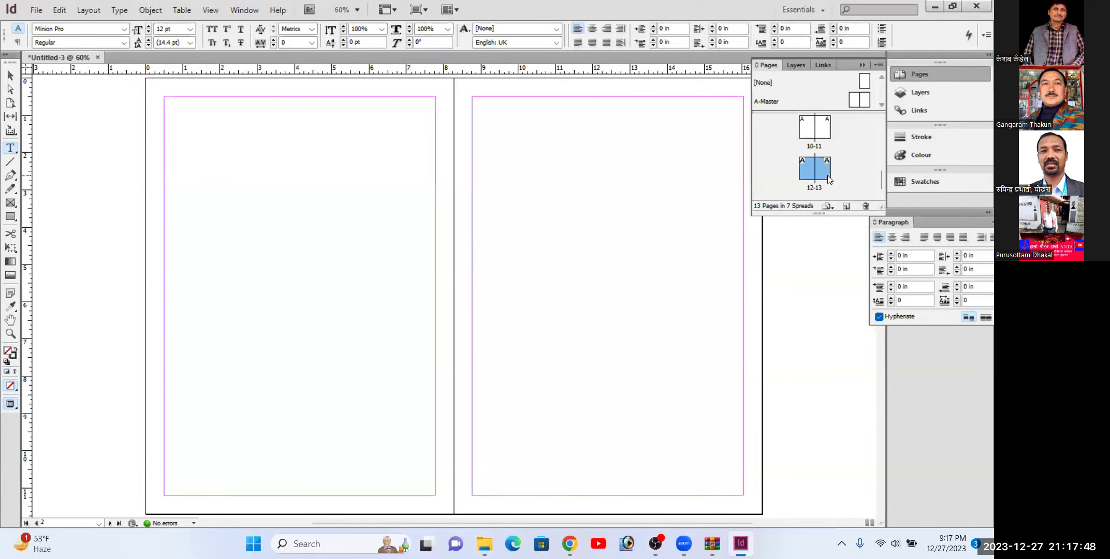
click(864, 206)
click(864, 206)
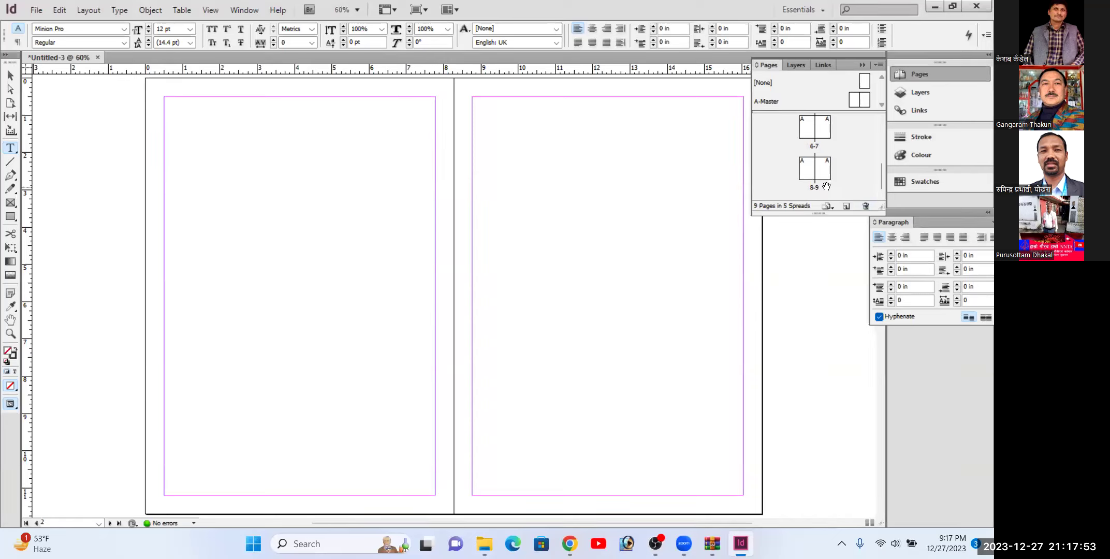
click(824, 175)
click(864, 206)
scroll(851, 197, up, 5)
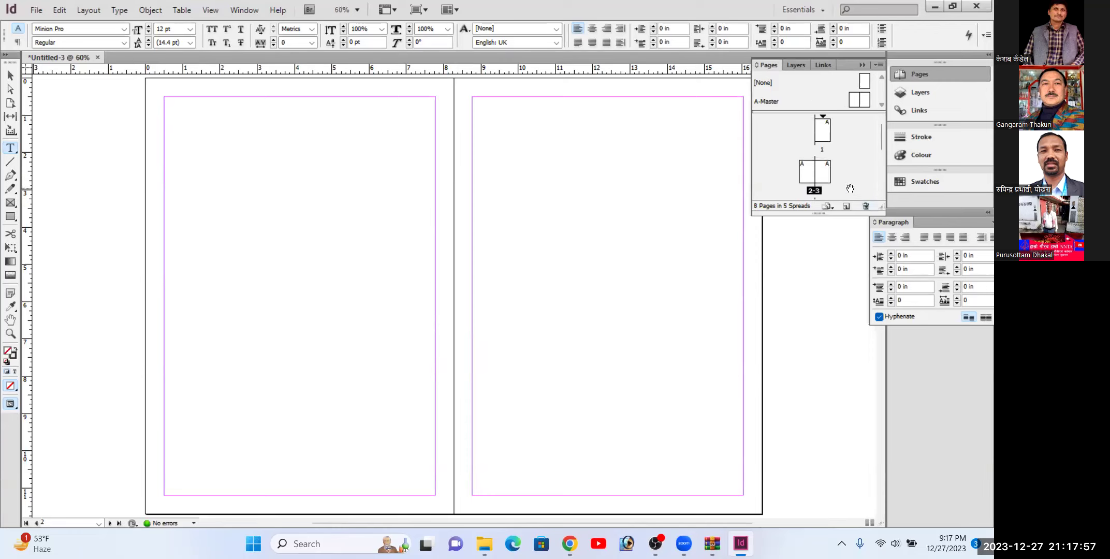
scroll(850, 188, down, 5)
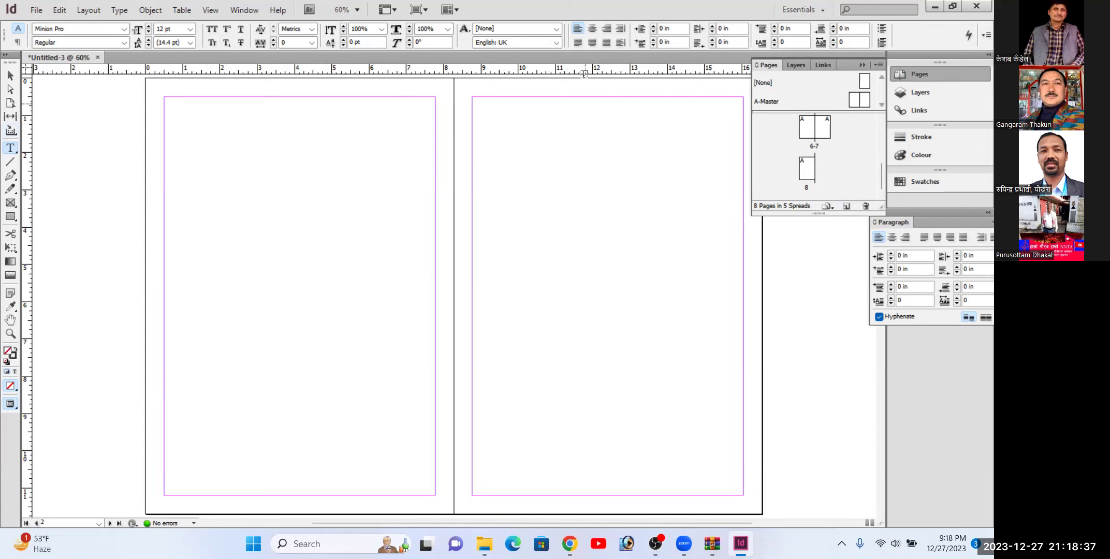
Open the A-Master spread and draw a rectangle across the top of its left page
scroll(849, 166, up, 2)
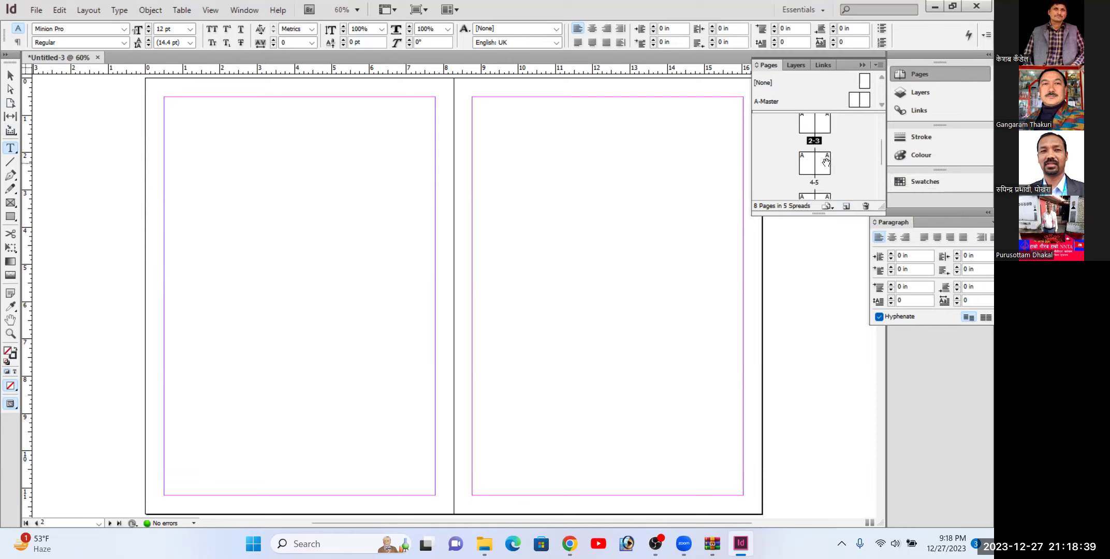
scroll(826, 162, down, 2)
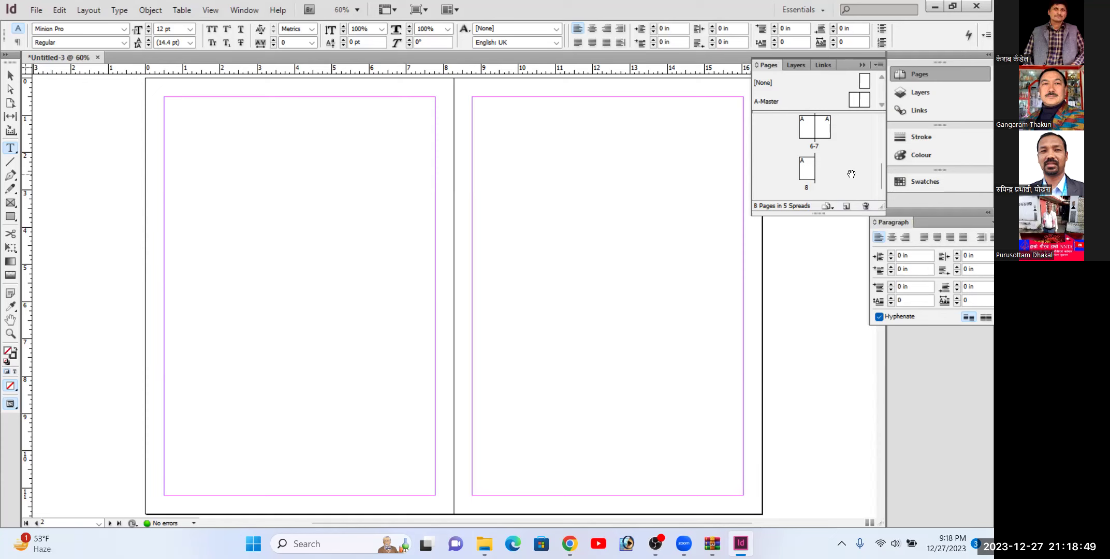
scroll(838, 171, up, 5)
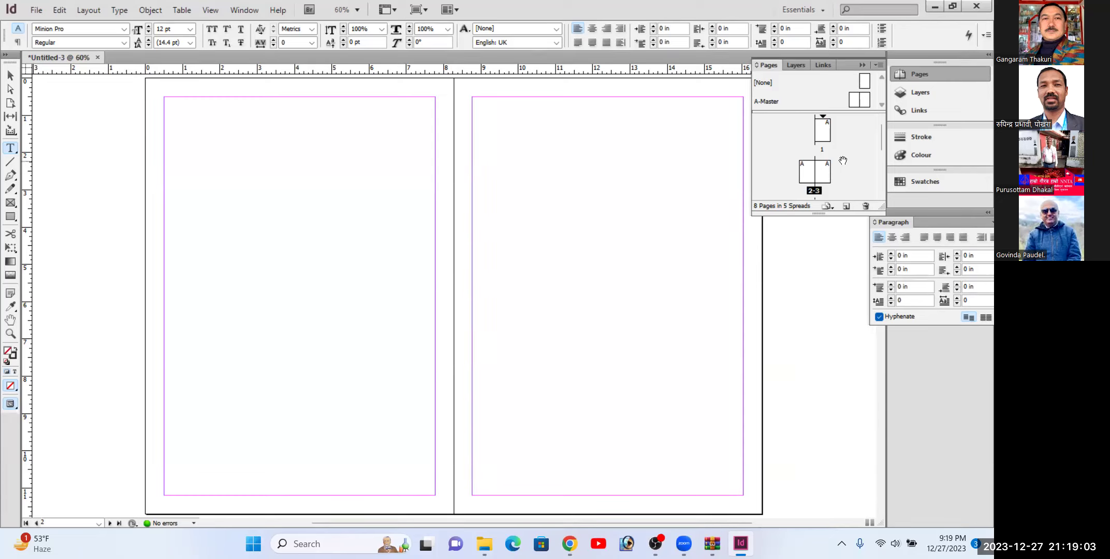
scroll(845, 157, down, 1)
scroll(845, 158, up, 1)
double_click(856, 101)
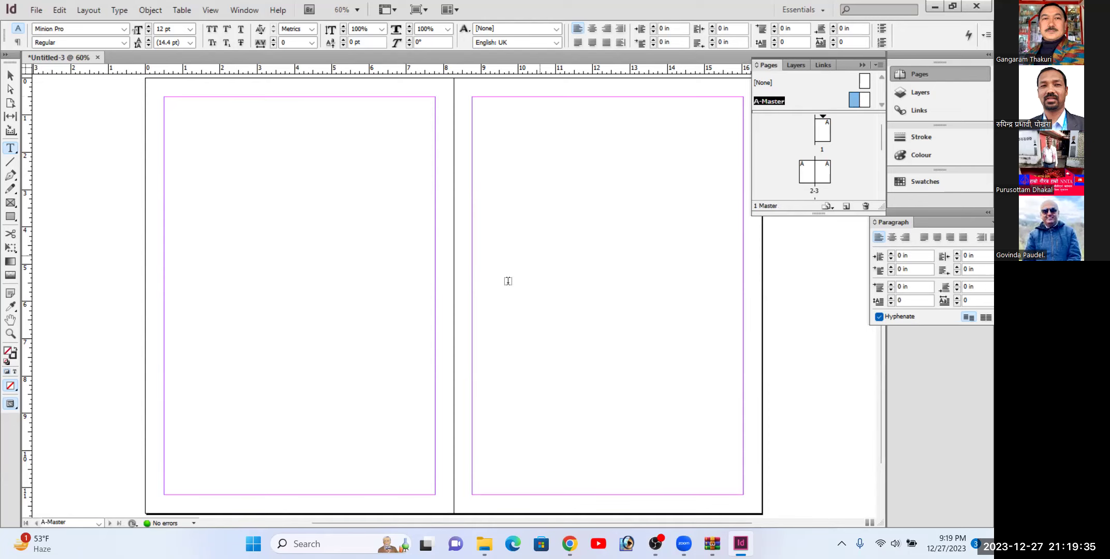
scroll(589, 356, up, 2)
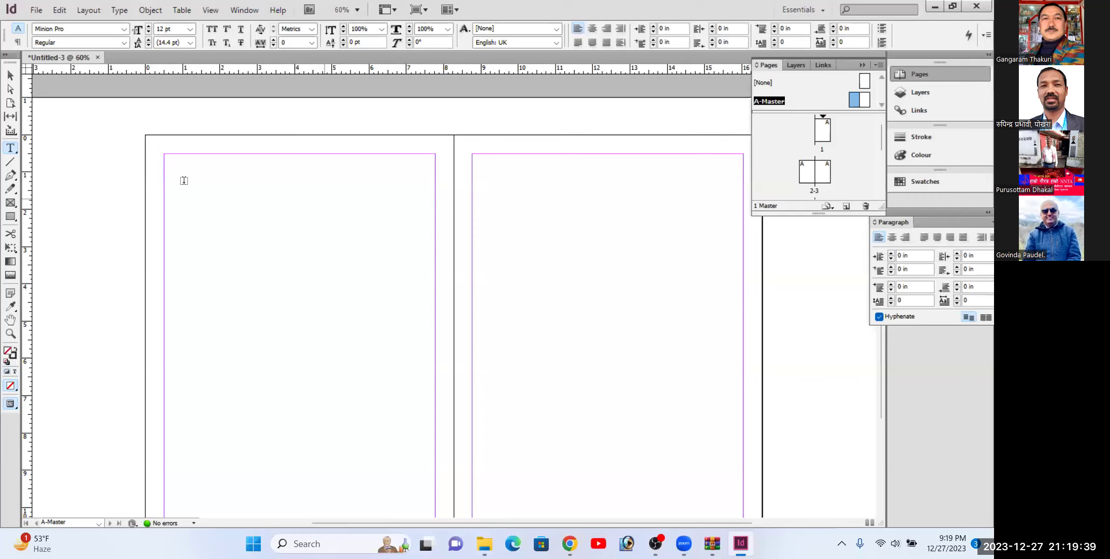
click(18, 223)
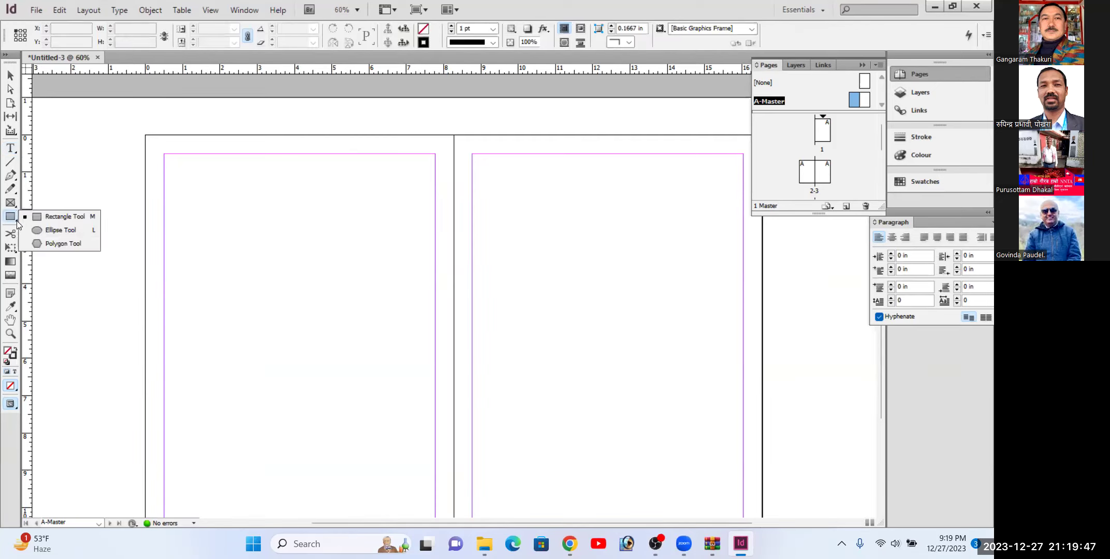
click(54, 217)
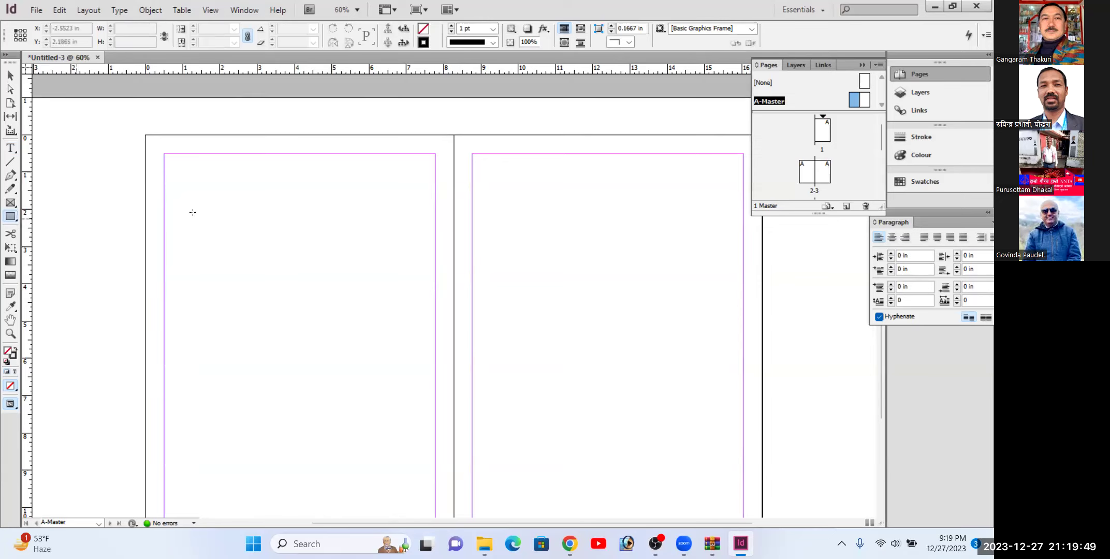
drag(164, 154, 435, 201)
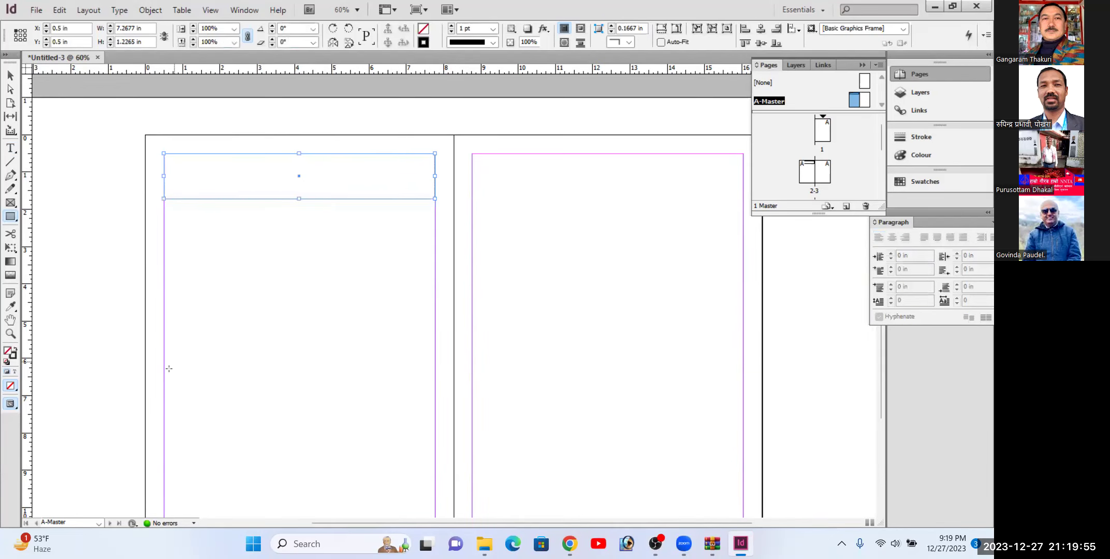
Fill the header rectangle with orange from the Colour Picker
double_click(7, 351)
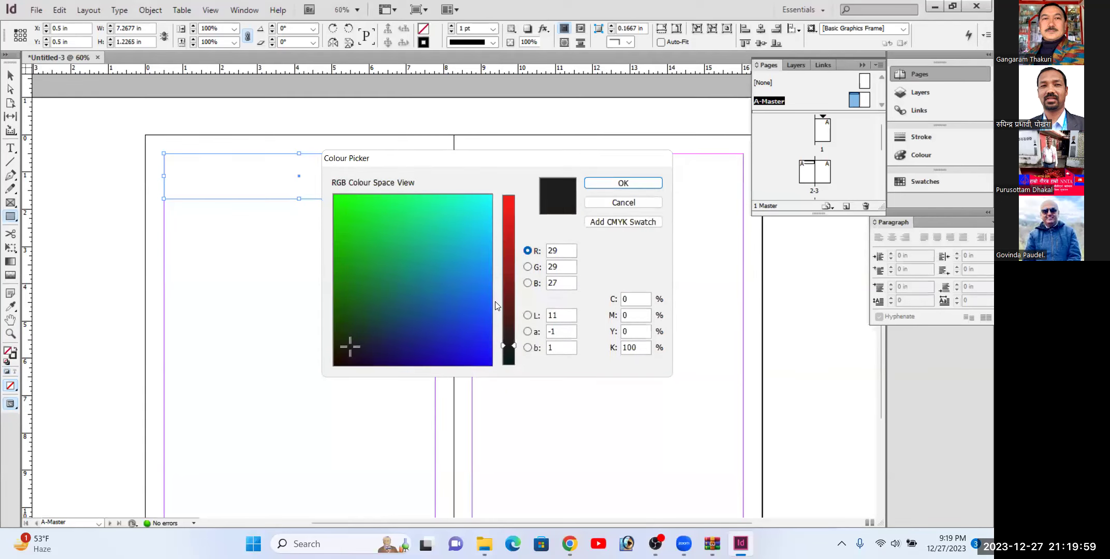
click(513, 295)
drag(514, 295, 514, 209)
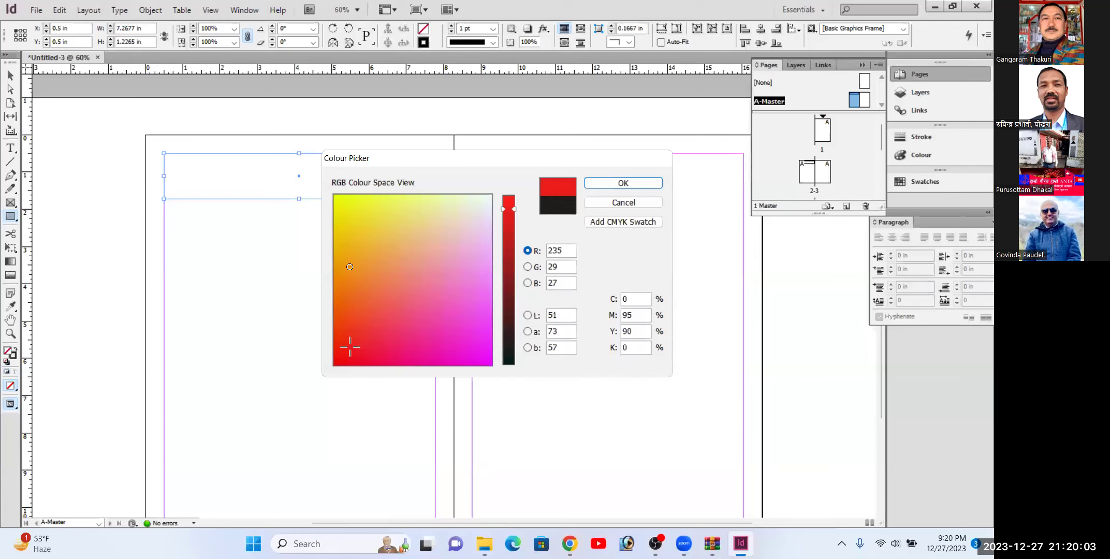
click(349, 264)
click(623, 183)
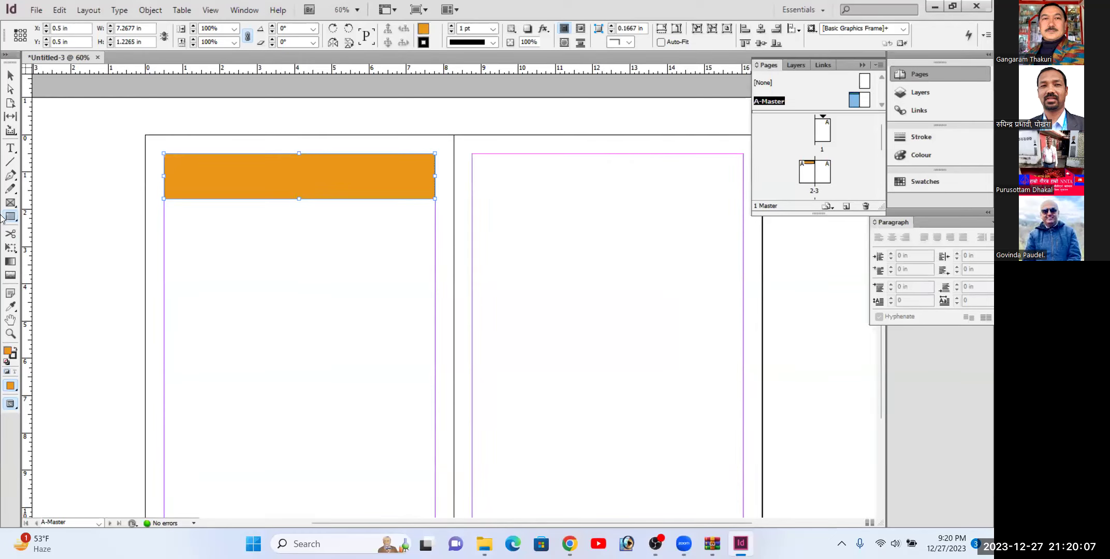
click(17, 154)
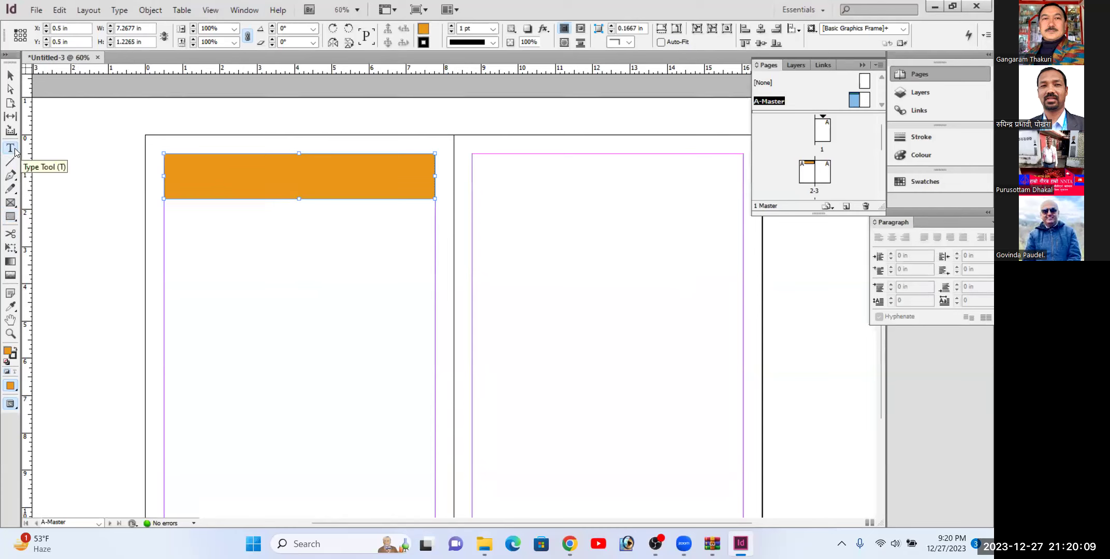
Turn the orange bar into a text frame and set a near-black text colour
click(17, 154)
click(47, 149)
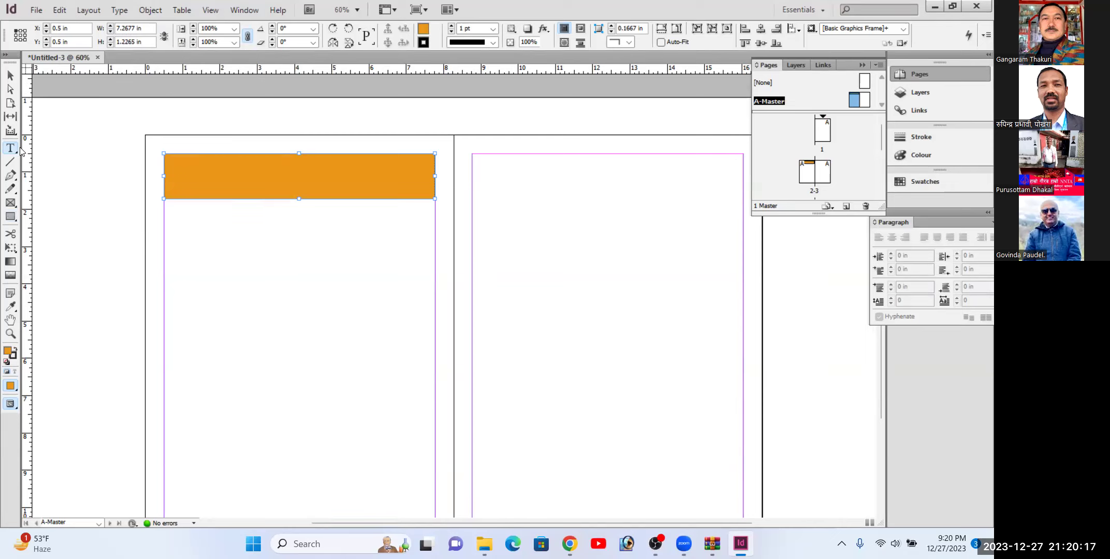
click(223, 176)
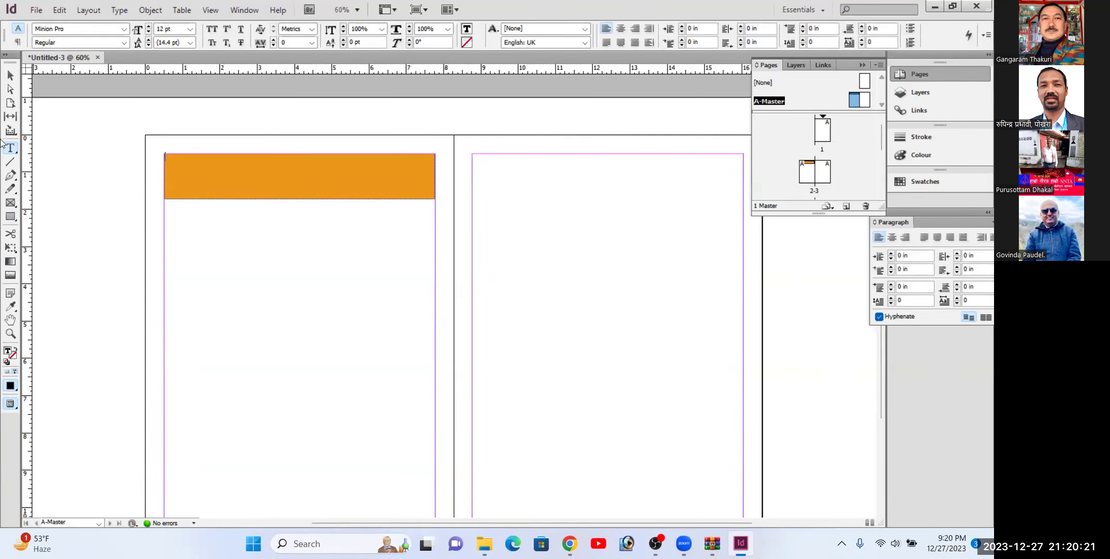
drag(13, 149, 45, 149)
key(ctrl+r)
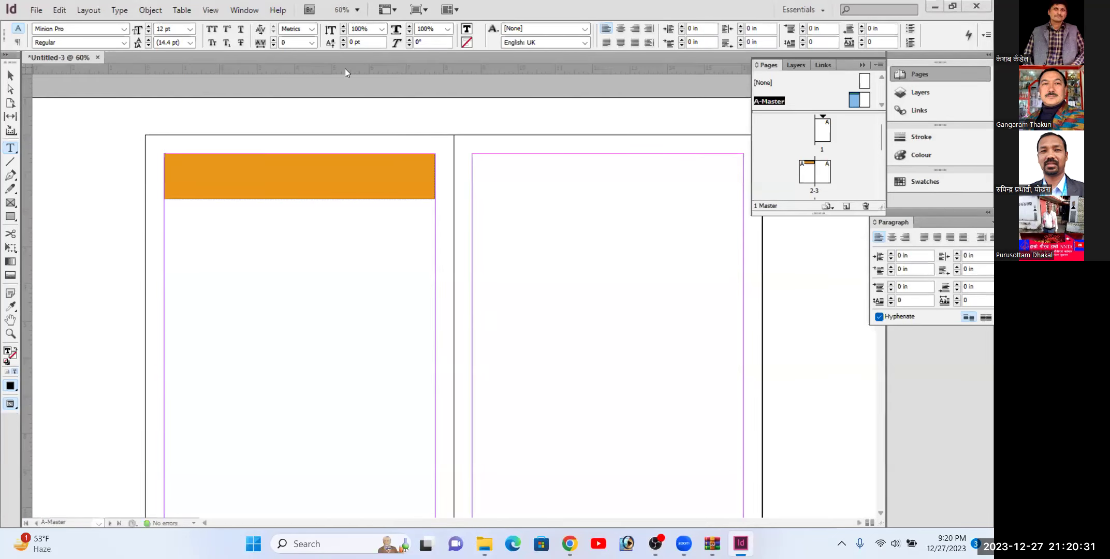
double_click(467, 30)
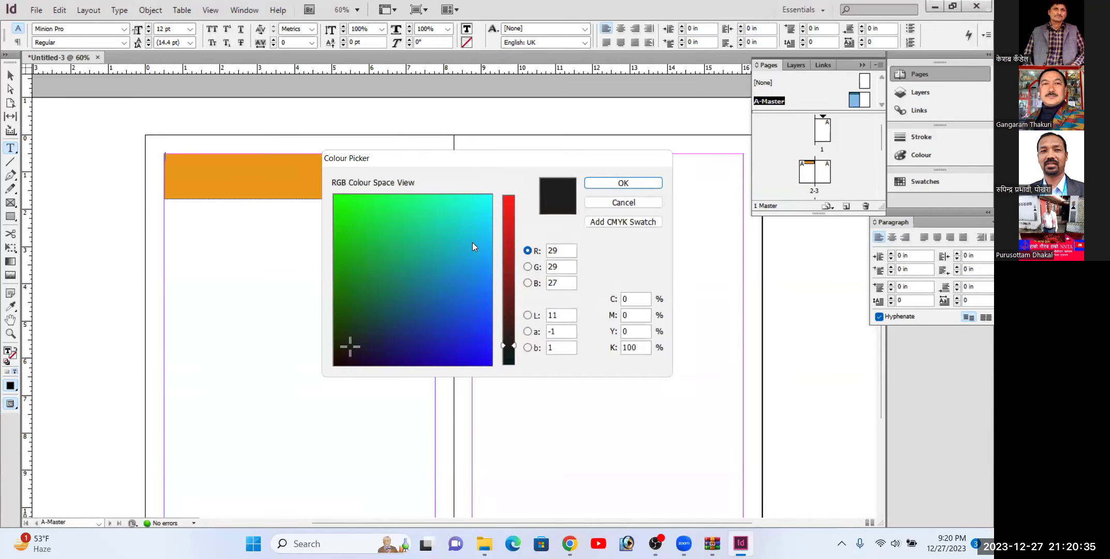
click(485, 352)
drag(485, 352, 480, 204)
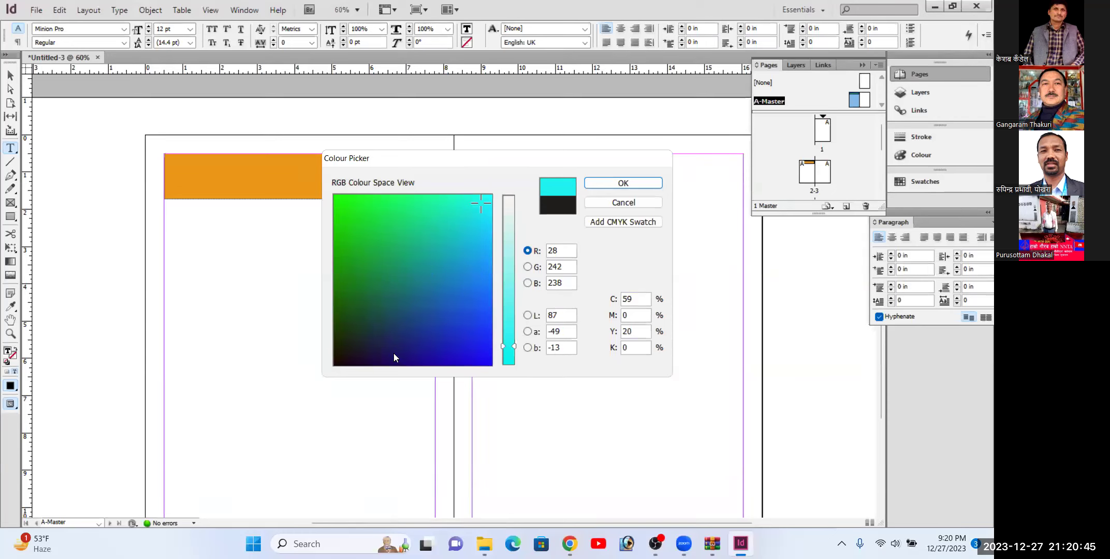
click(342, 359)
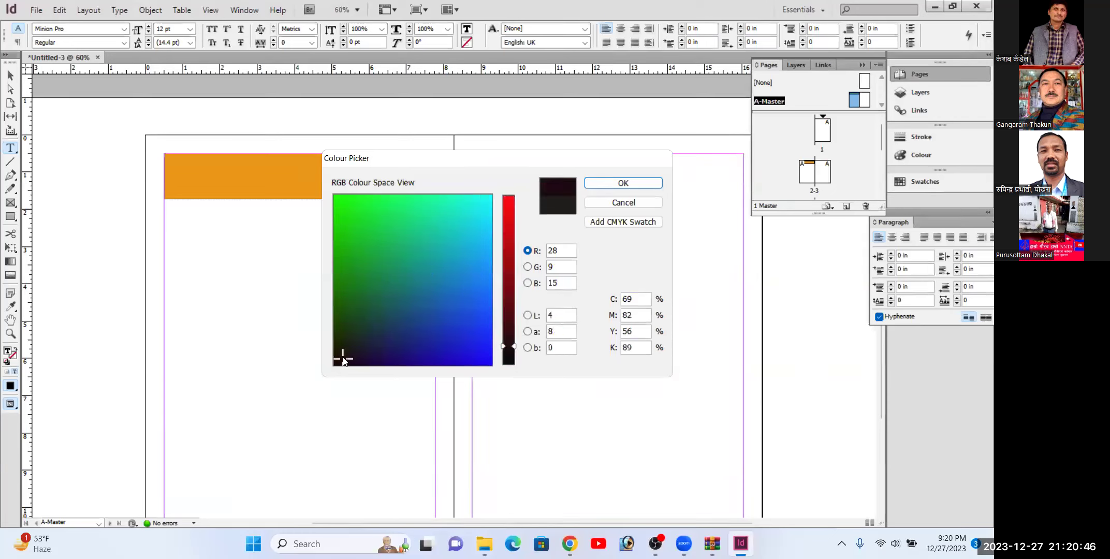
click(601, 183)
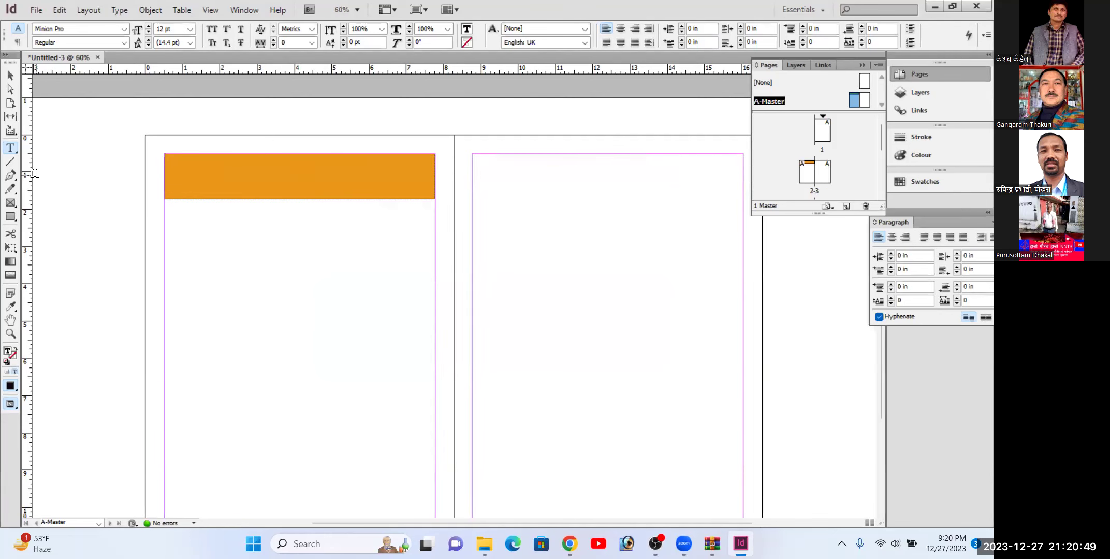
Type 'Adobe in Design' in the orange bar at 25 pt
click(15, 154)
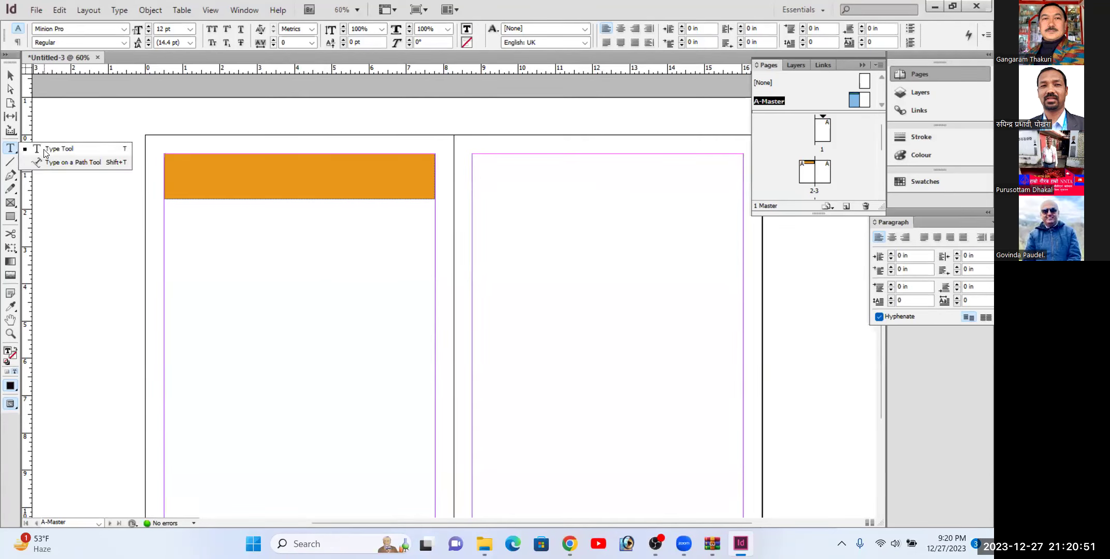
click(249, 188)
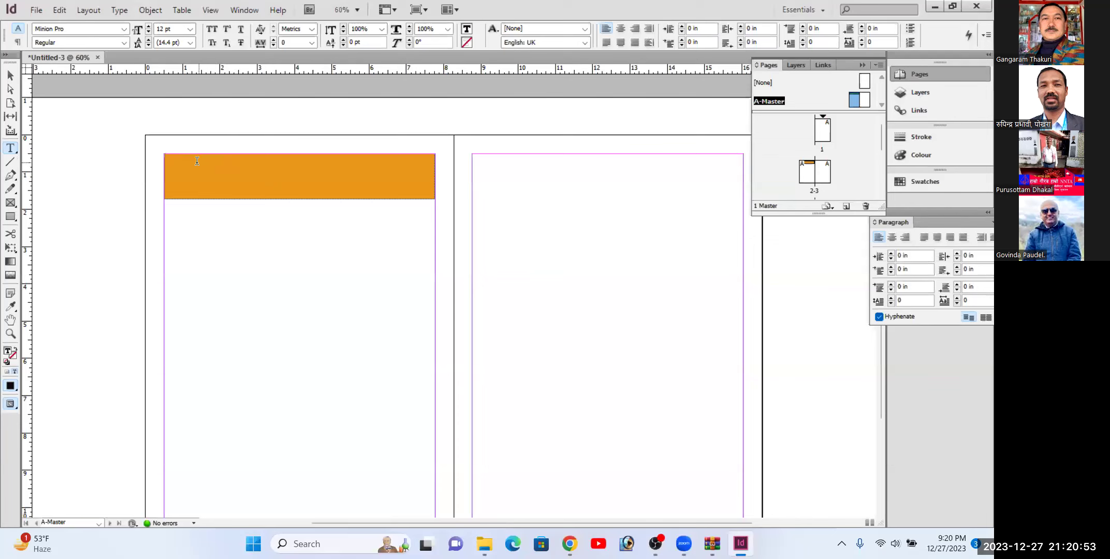
click(149, 26)
click(149, 26)
click(149, 27)
click(149, 27)
click(149, 26)
click(149, 26)
click(149, 26)
click(149, 26)
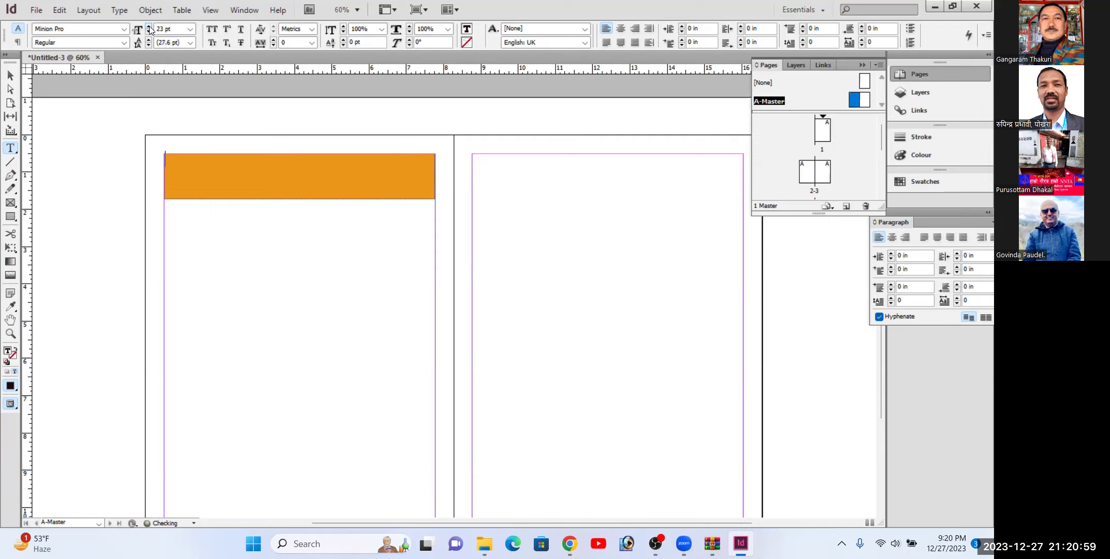
click(149, 27)
text(Adobe in Design)
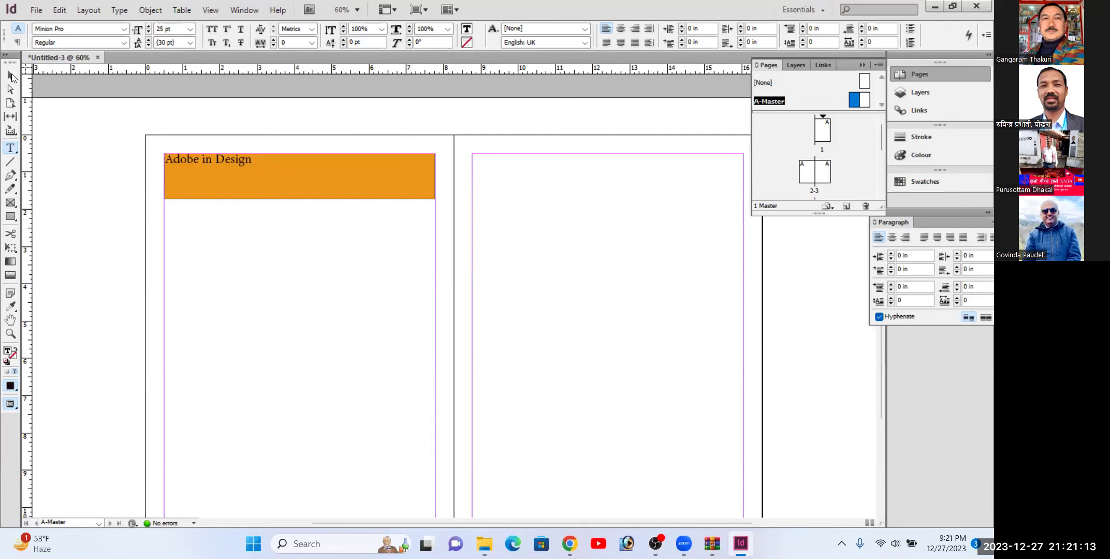
Recolour the 'Adobe in Design' heading text magenta as a first try
click(10, 76)
drag(205, 164, 176, 158)
double_click(224, 162)
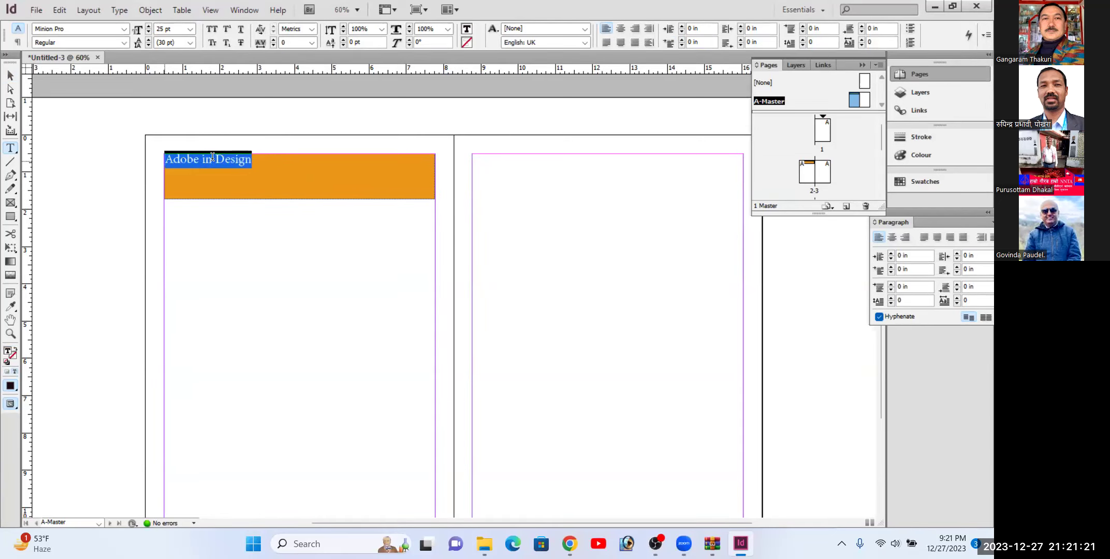
double_click(468, 30)
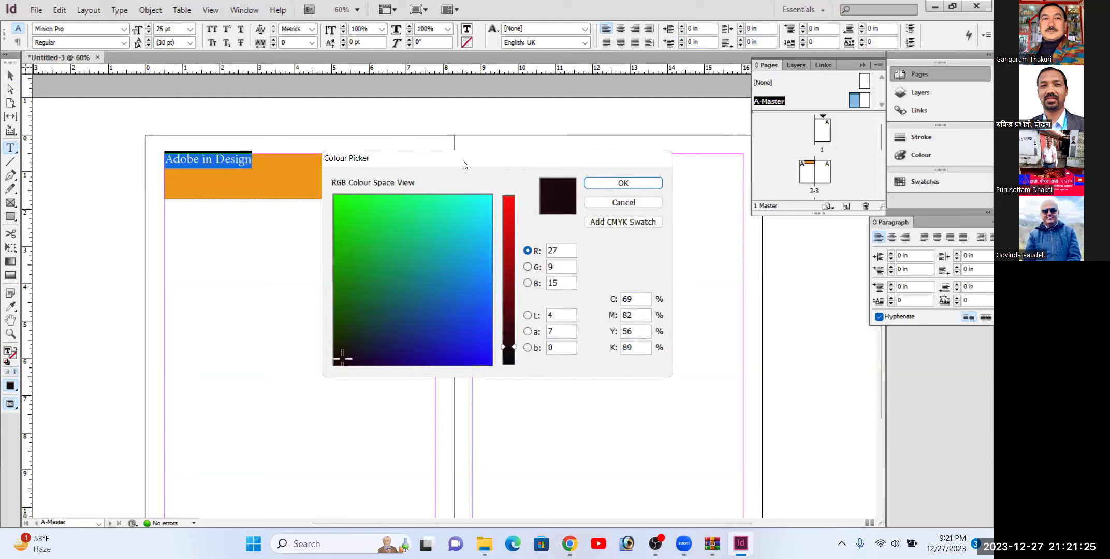
drag(515, 313, 513, 207)
click(418, 348)
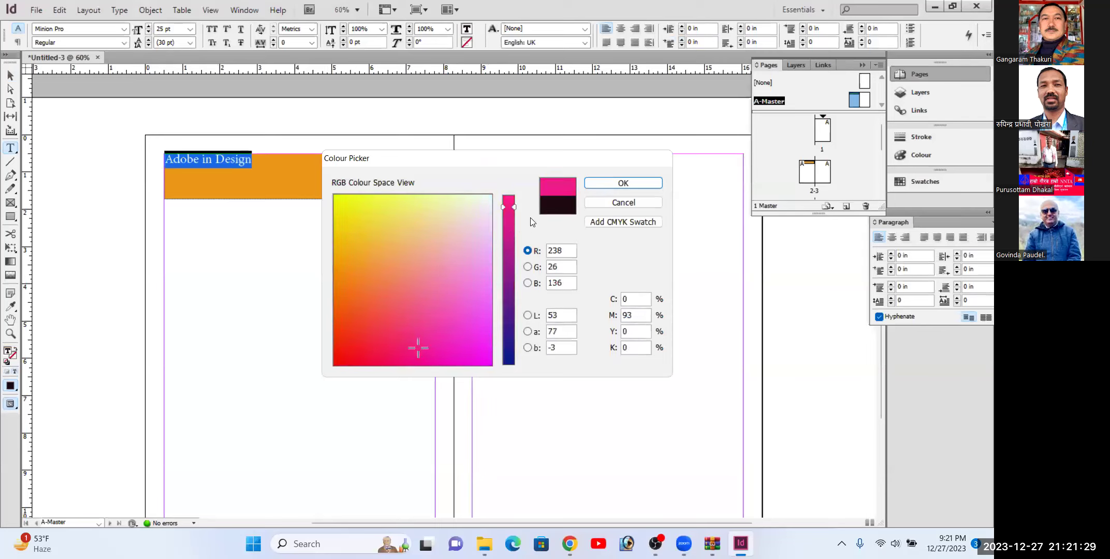
click(597, 183)
click(324, 229)
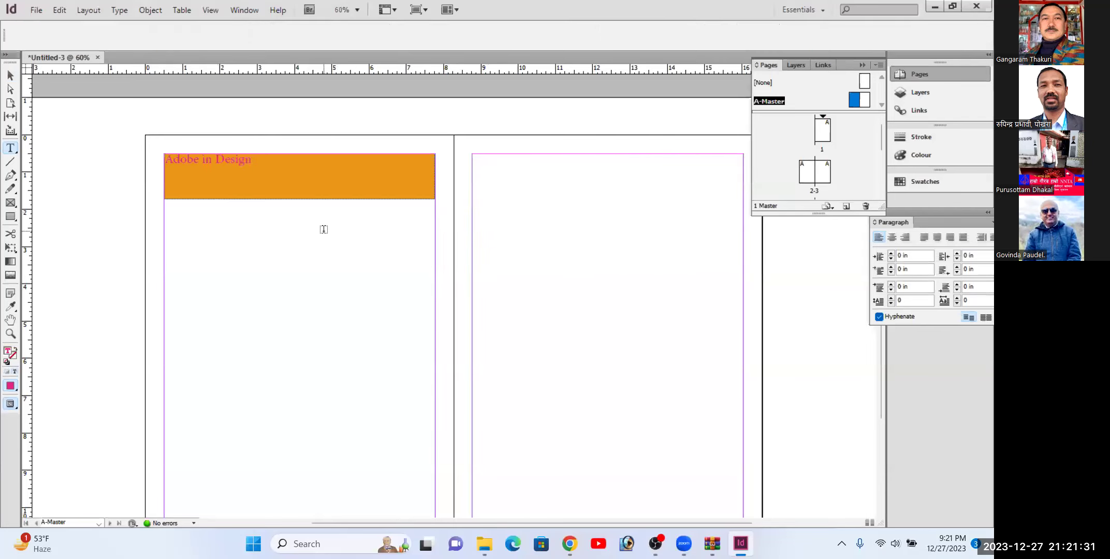
Change the selected heading text colour to near-white
drag(253, 161, 165, 159)
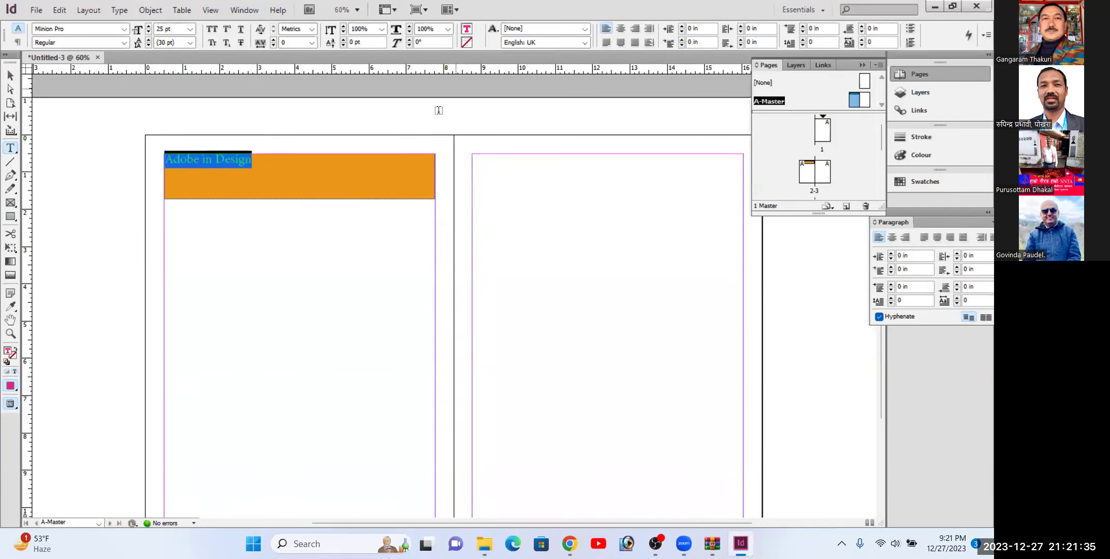
double_click(467, 30)
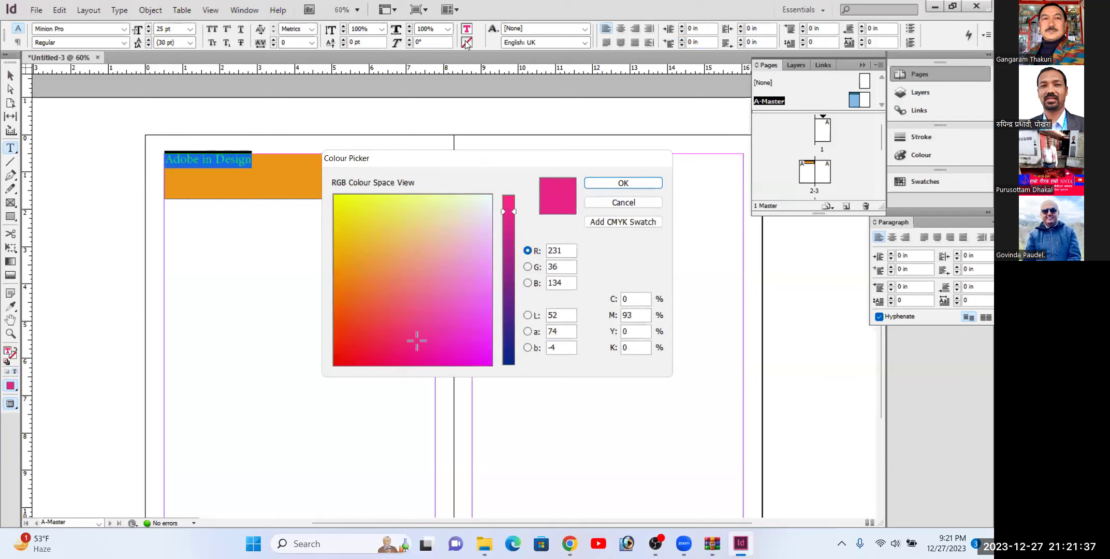
drag(511, 262, 518, 194)
click(479, 237)
drag(480, 238, 487, 199)
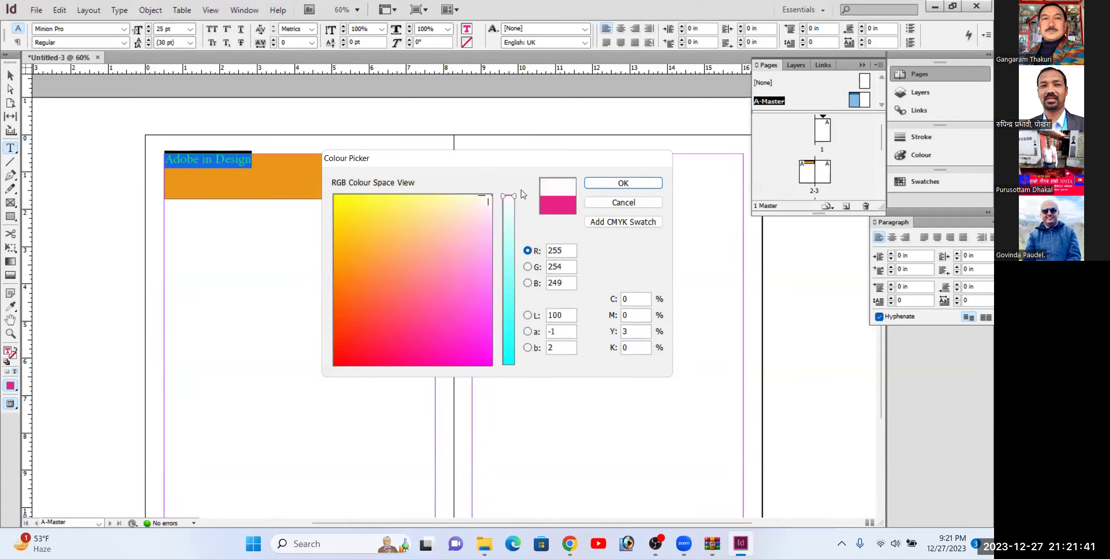
click(618, 184)
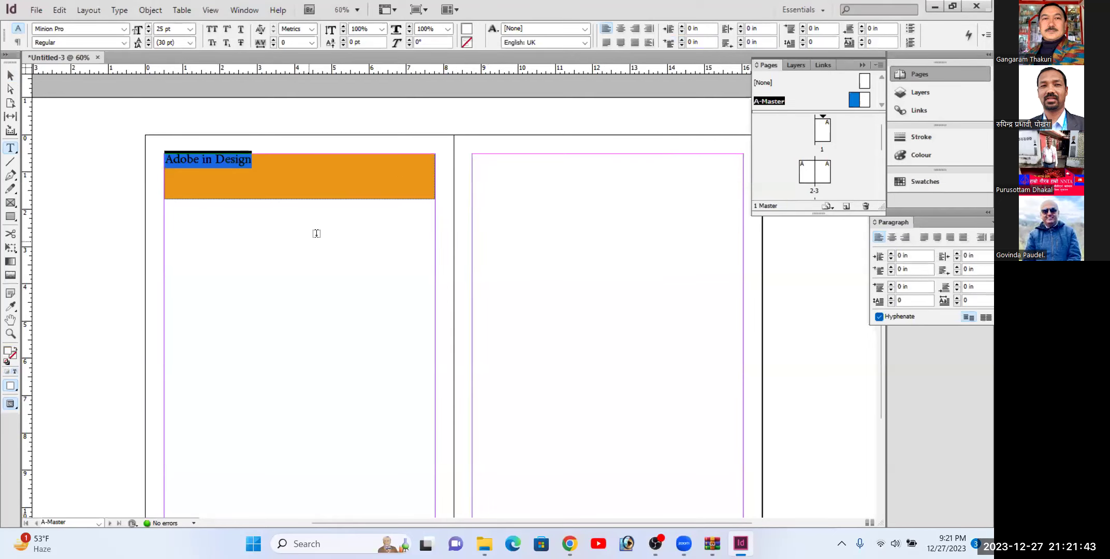
click(290, 229)
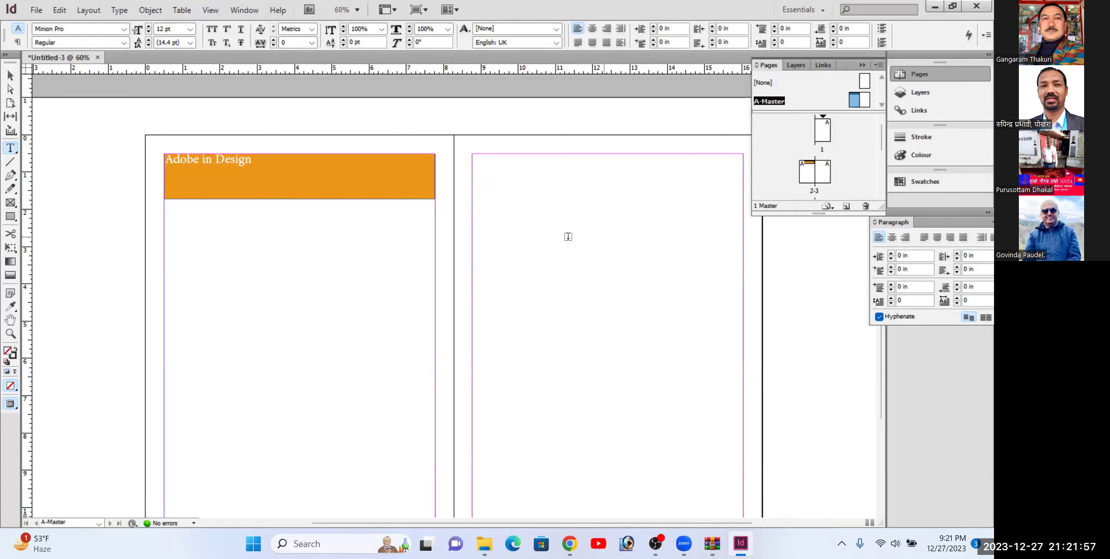
Draw a small text frame at the left page's bottom-left and type 'A'
scroll(379, 218, down, 3)
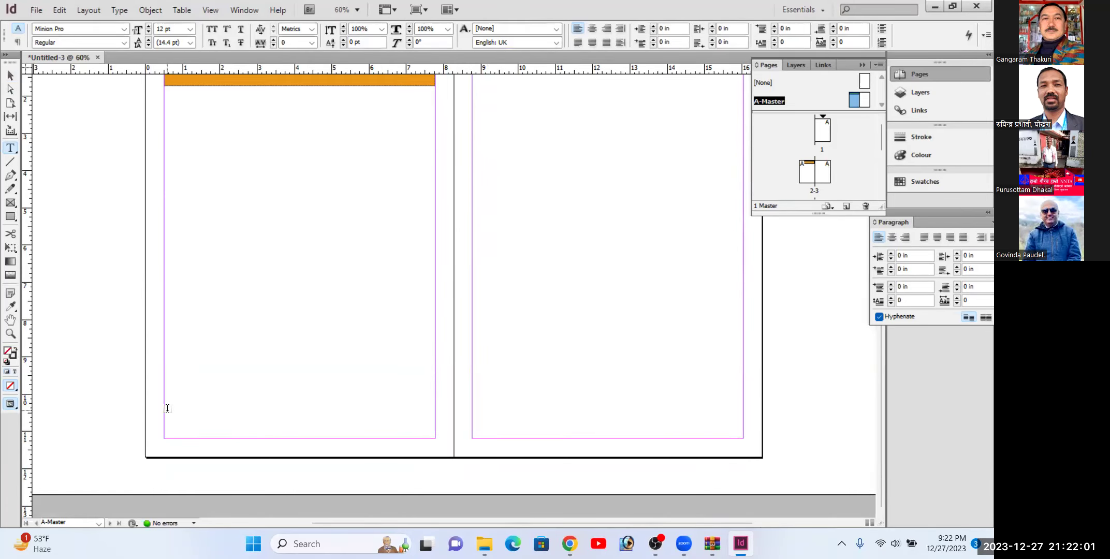
drag(166, 405, 234, 438)
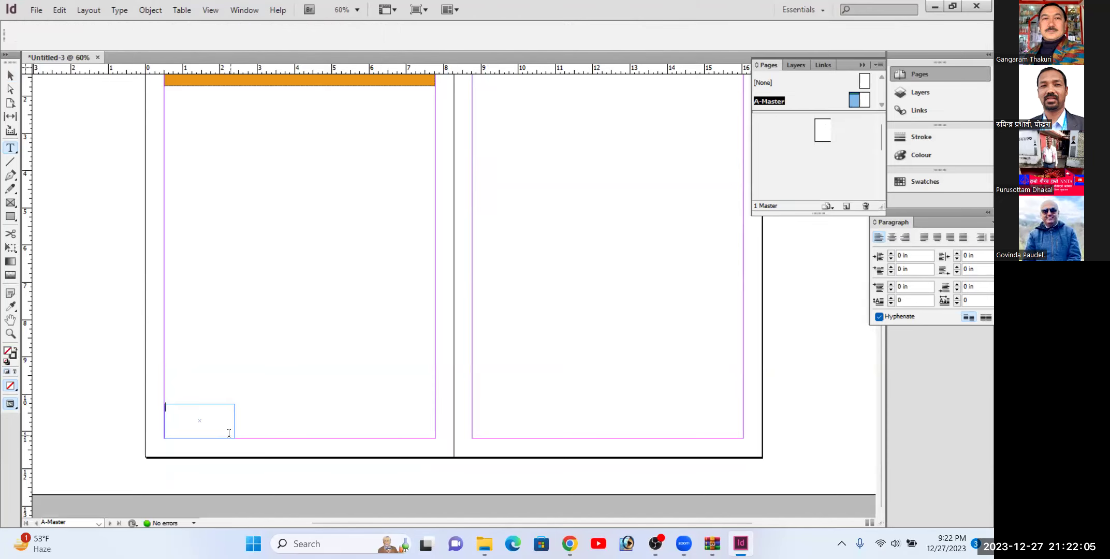
key(Escape)
click(229, 436)
text(A)
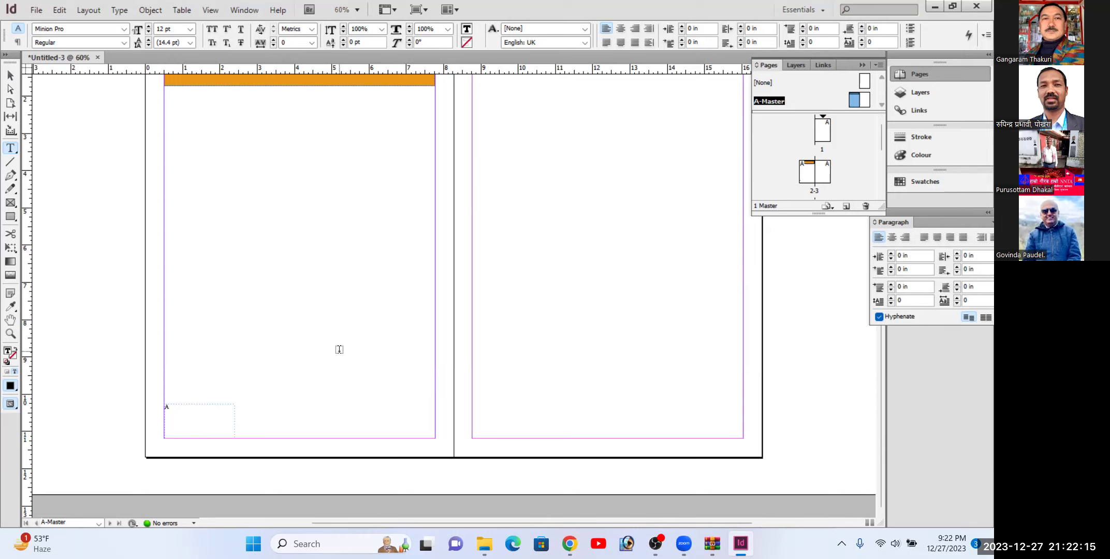
Enlarge the letter A to 50 pt and select its frame
double_click(169, 407)
click(150, 30)
click(150, 30)
click(149, 30)
click(149, 29)
click(150, 30)
click(150, 30)
click(149, 29)
click(150, 29)
click(149, 29)
click(149, 29)
click(150, 29)
click(150, 29)
click(150, 29)
click(149, 29)
click(150, 30)
click(150, 30)
click(149, 29)
click(149, 29)
click(150, 29)
click(150, 30)
click(149, 29)
click(150, 29)
click(149, 29)
click(150, 29)
click(149, 29)
click(150, 29)
click(150, 30)
click(149, 30)
click(149, 29)
click(150, 30)
click(150, 30)
click(149, 29)
click(150, 29)
click(150, 30)
click(150, 30)
click(150, 29)
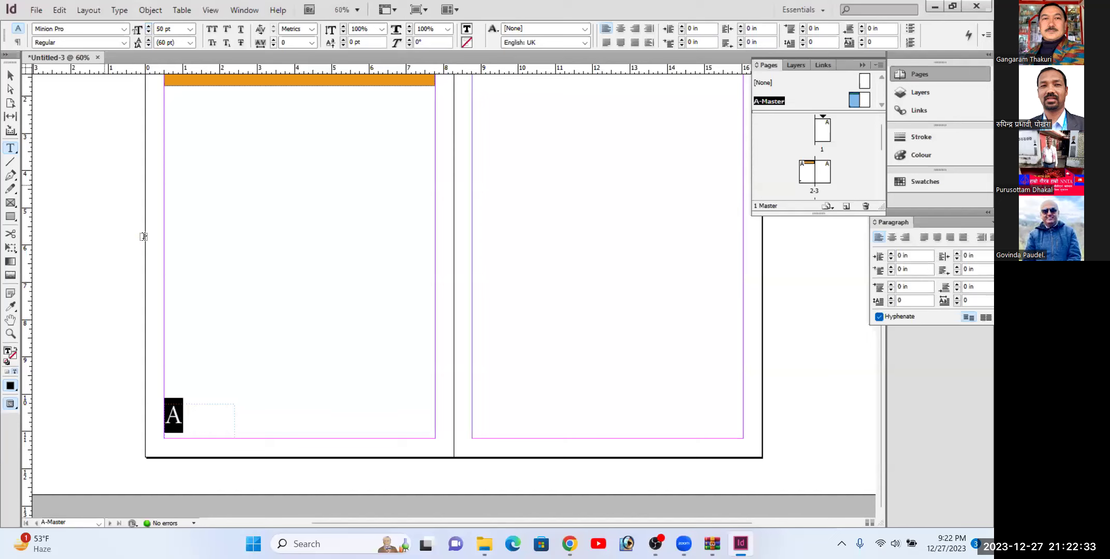
click(11, 76)
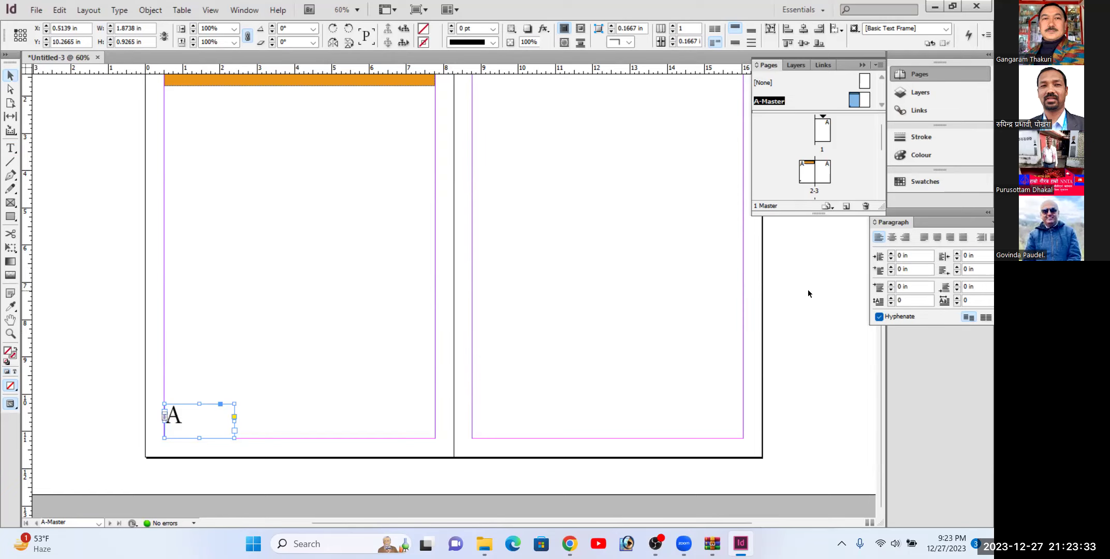
Duplicate the A-Master spread from the Pages panel to create B-Master
scroll(806, 289, up, 3)
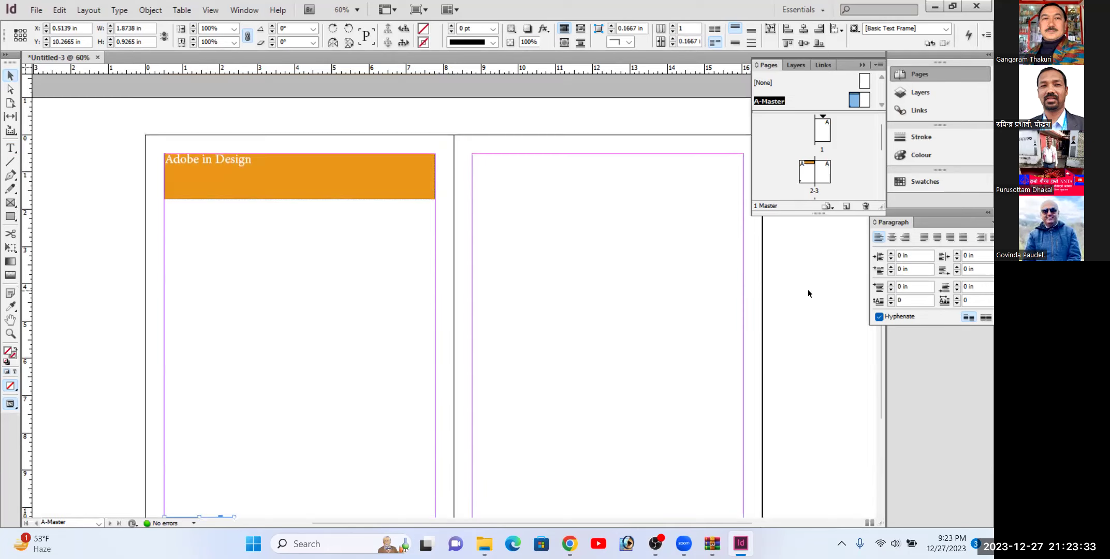
right_click(775, 111)
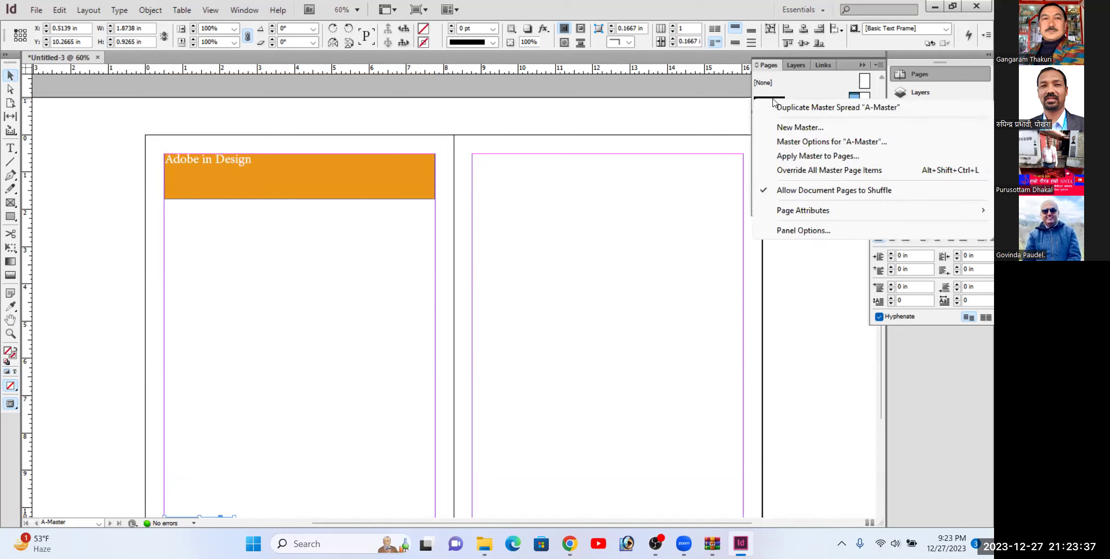
click(780, 109)
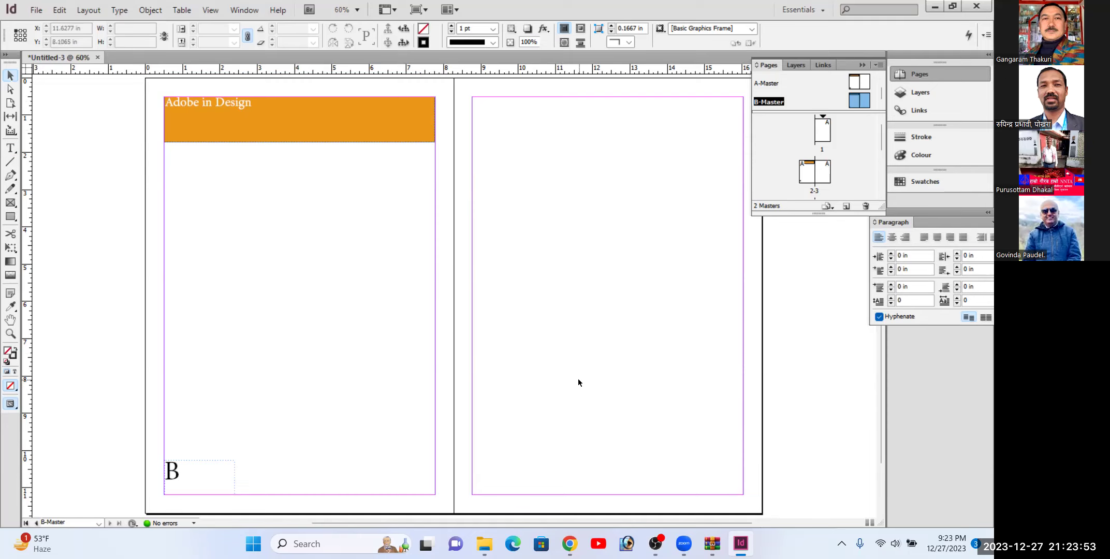
scroll(577, 382, up, 2)
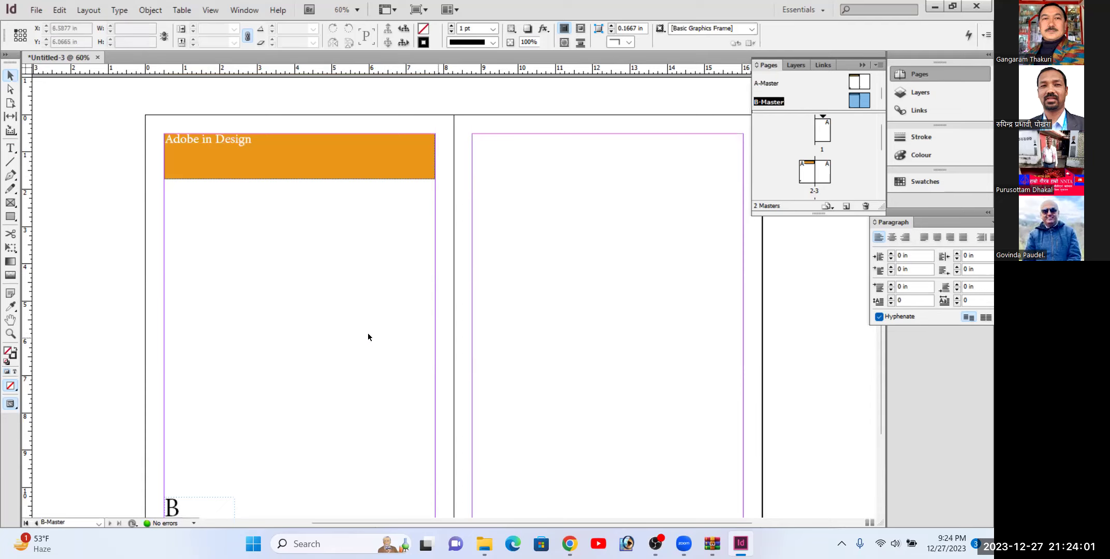
scroll(553, 348, up, 1)
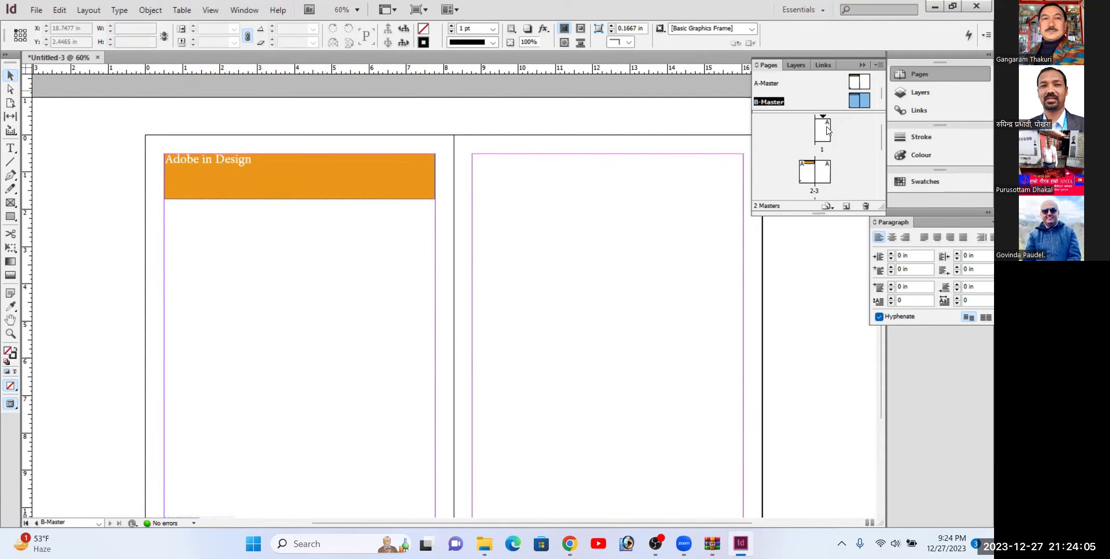
key(ctrl+r)
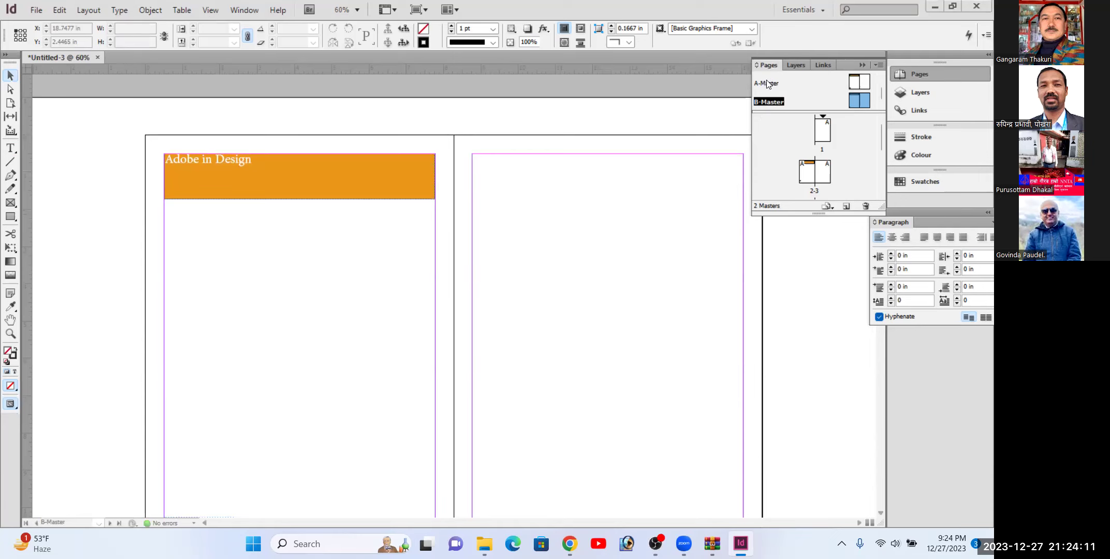
key(ctrl+r)
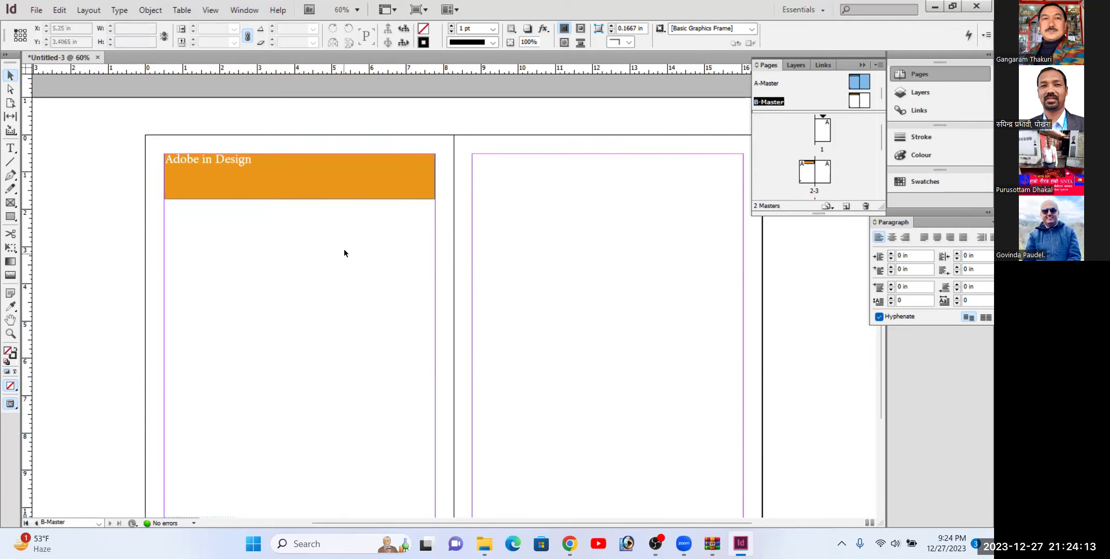
scroll(343, 252, down, 3)
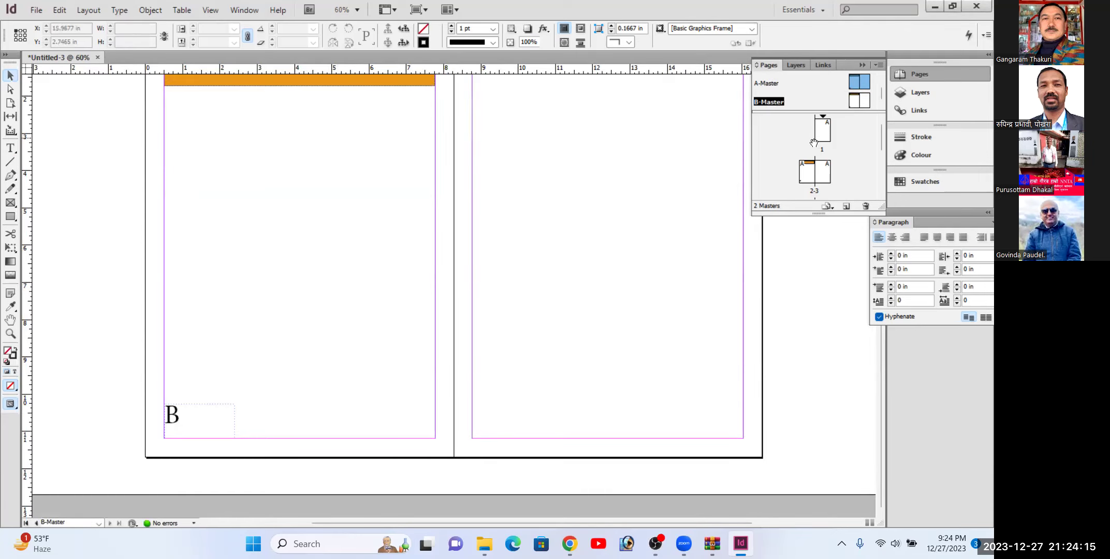
double_click(768, 83)
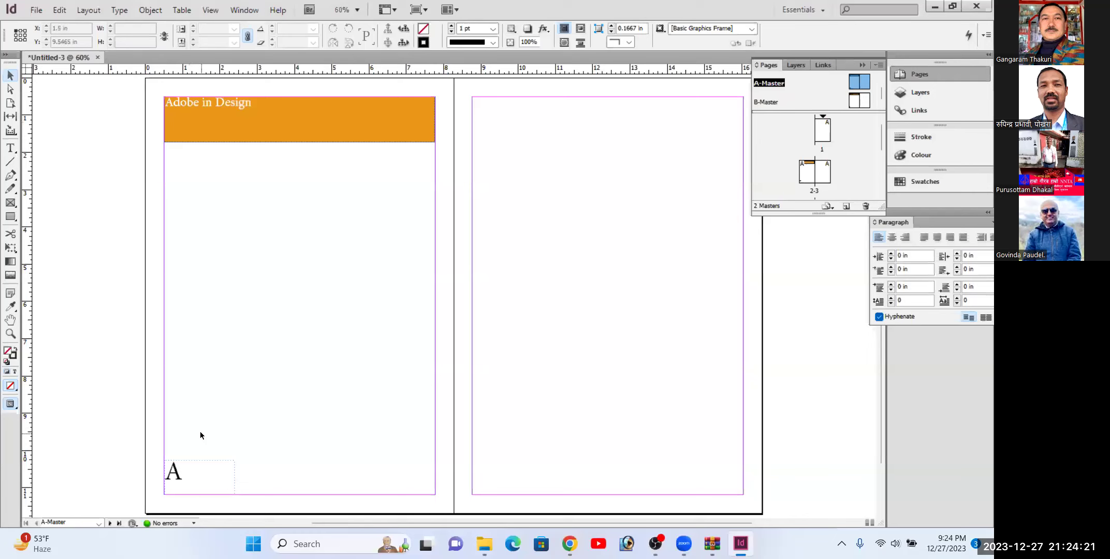
double_click(766, 103)
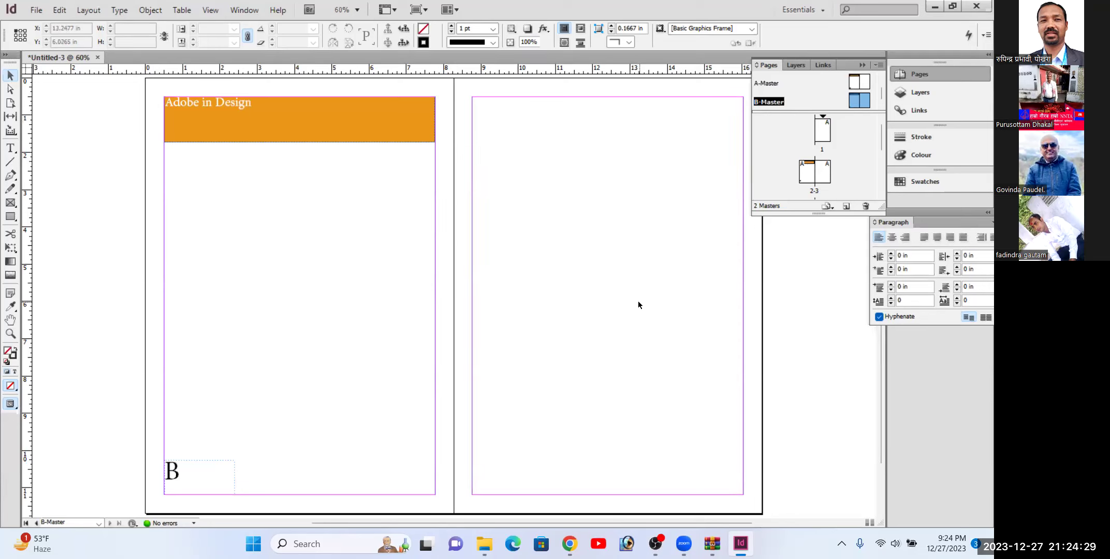
scroll(642, 307, up, 2)
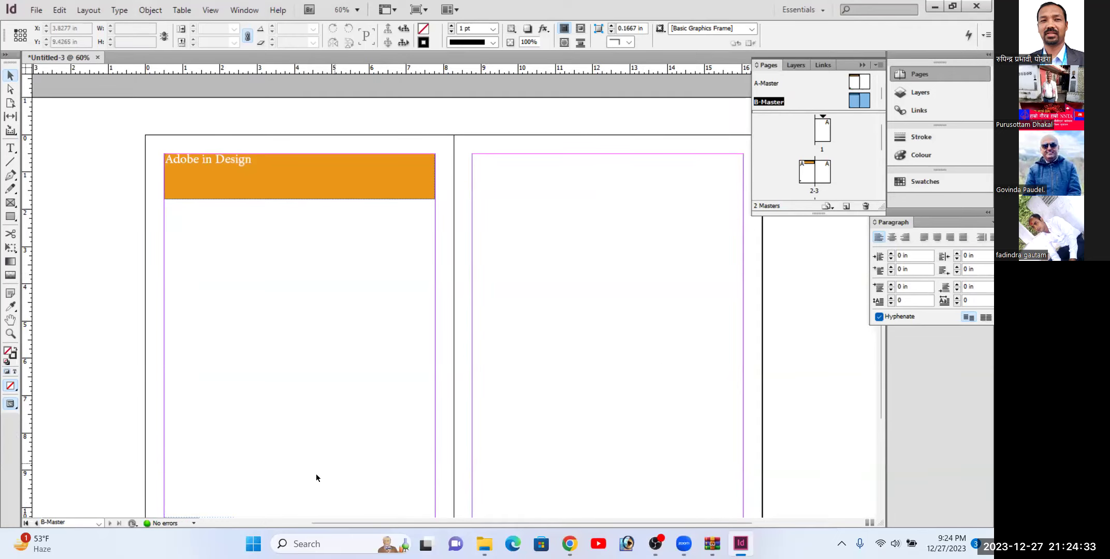
scroll(331, 469, down, 4)
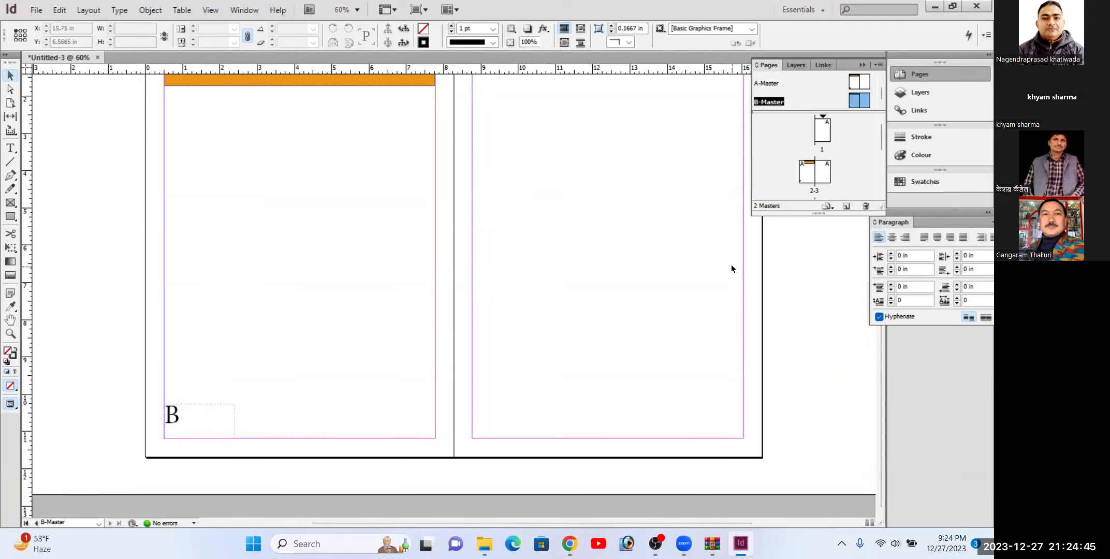
scroll(729, 264, up, 1)
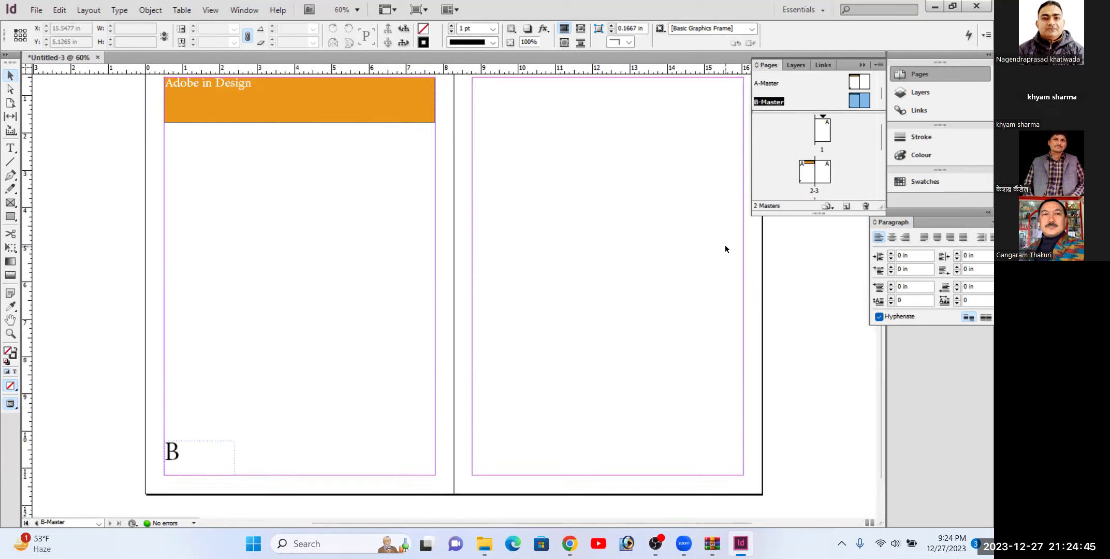
Create a new blank master, MKS-Master, through New Master with an edited prefix
right_click(772, 103)
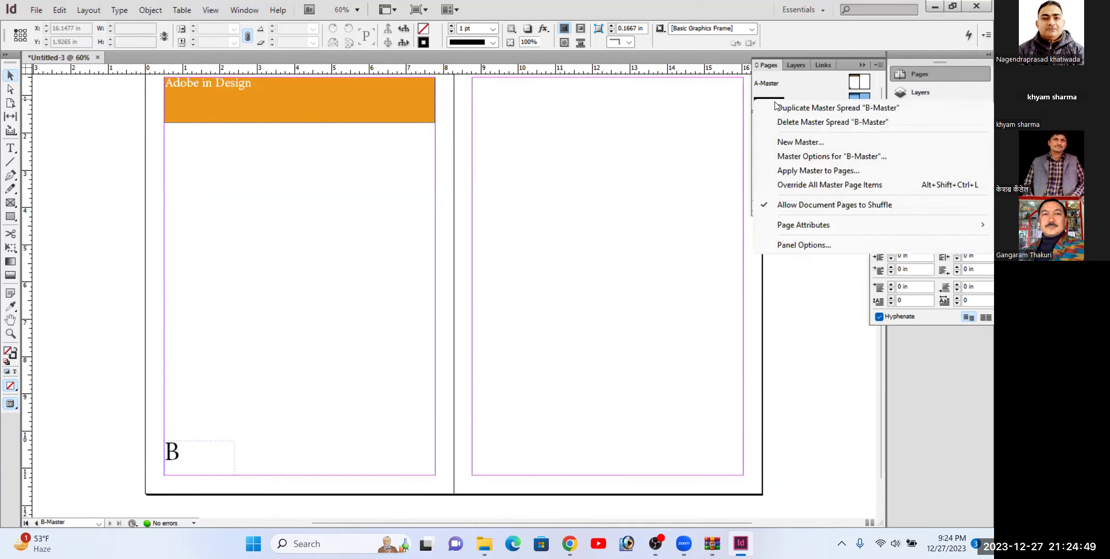
click(792, 142)
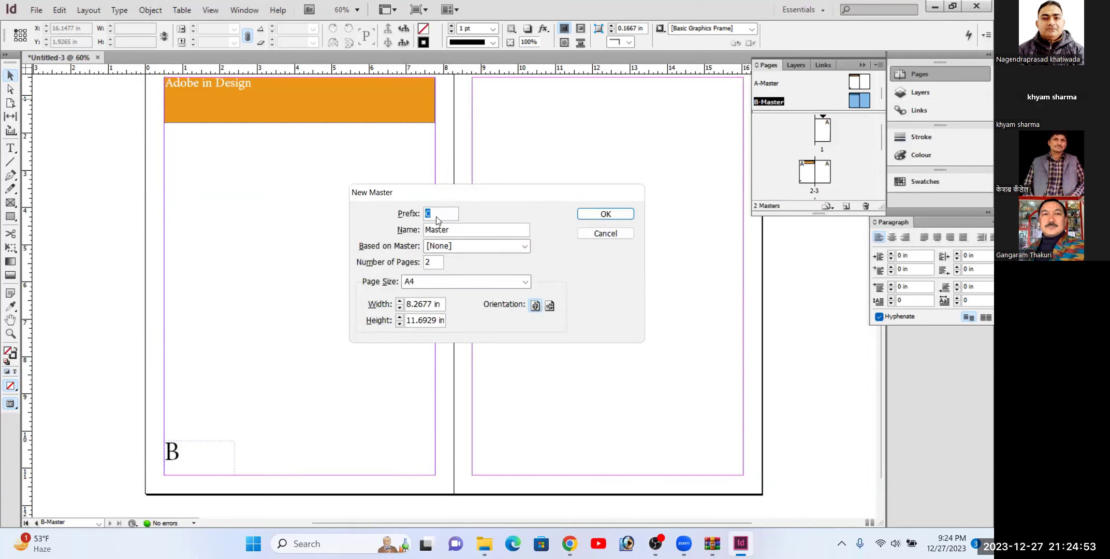
text(mahe)
key(BackSpace)
text(MKS)
click(628, 216)
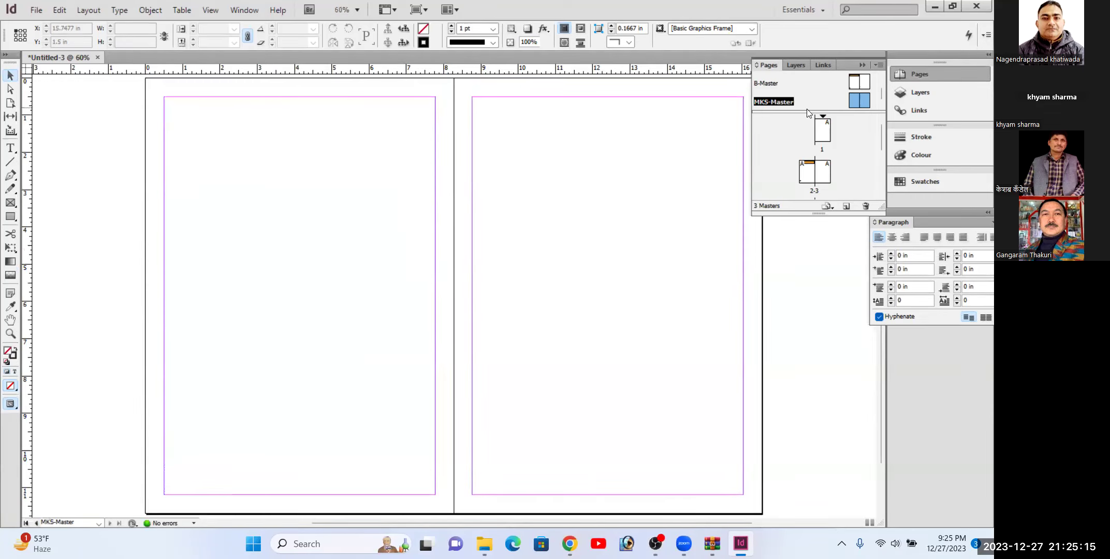
Open B-Master, then select MKS-Master and delete it with the trash icon
scroll(418, 373, down, 1)
scroll(418, 373, up, 2)
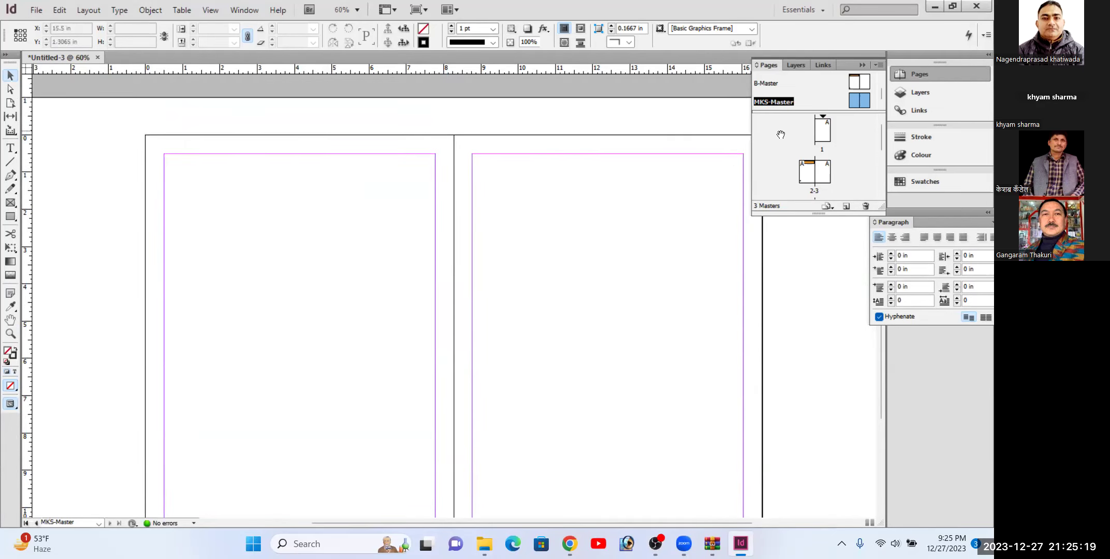
scroll(795, 92, up, 1)
scroll(794, 90, down, 1)
click(788, 102)
double_click(769, 84)
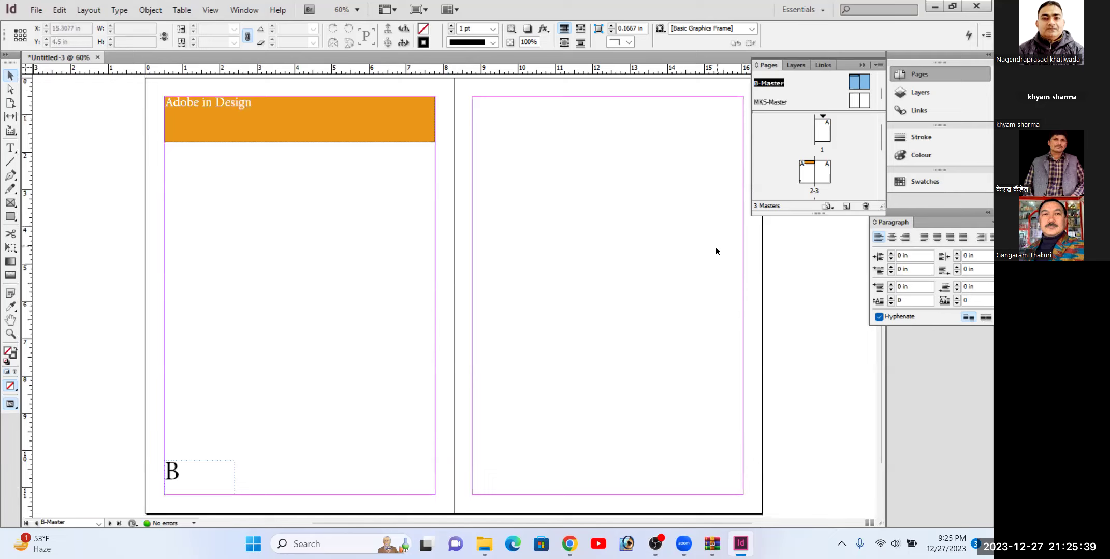
click(859, 100)
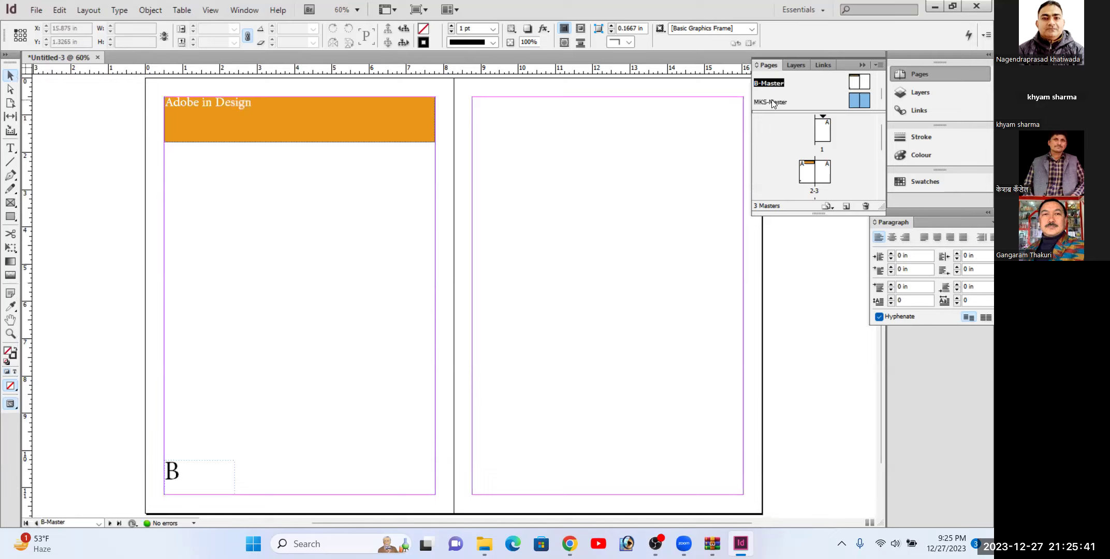
click(865, 206)
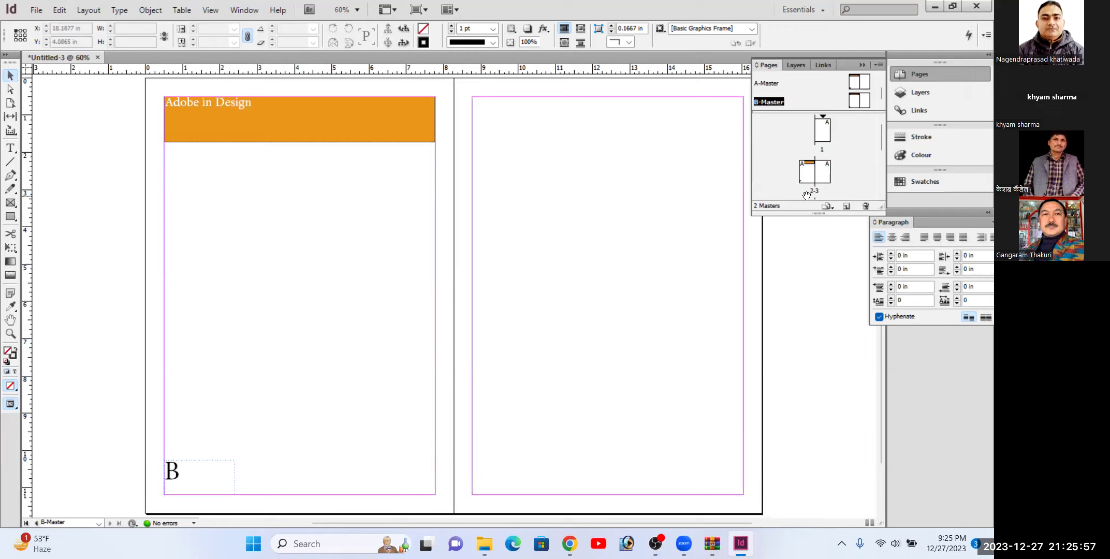
scroll(842, 176, down, 3)
scroll(842, 177, down, 1)
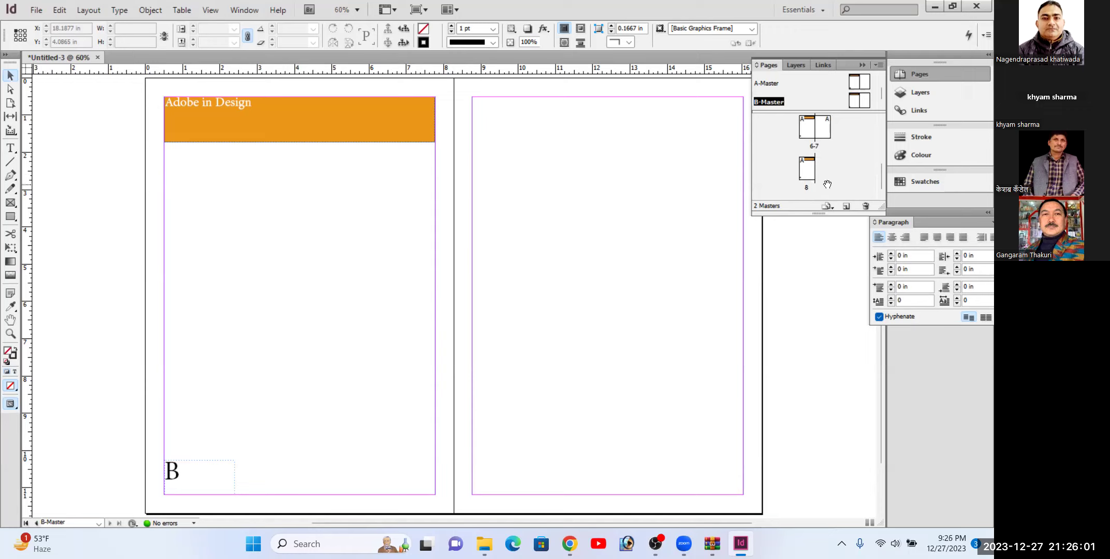
scroll(827, 184, up, 4)
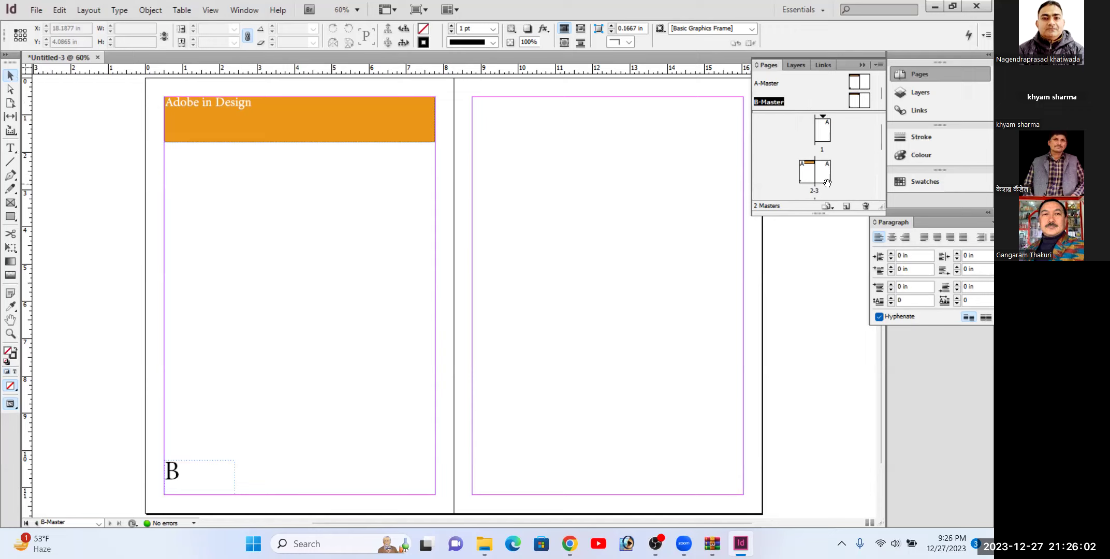
double_click(823, 134)
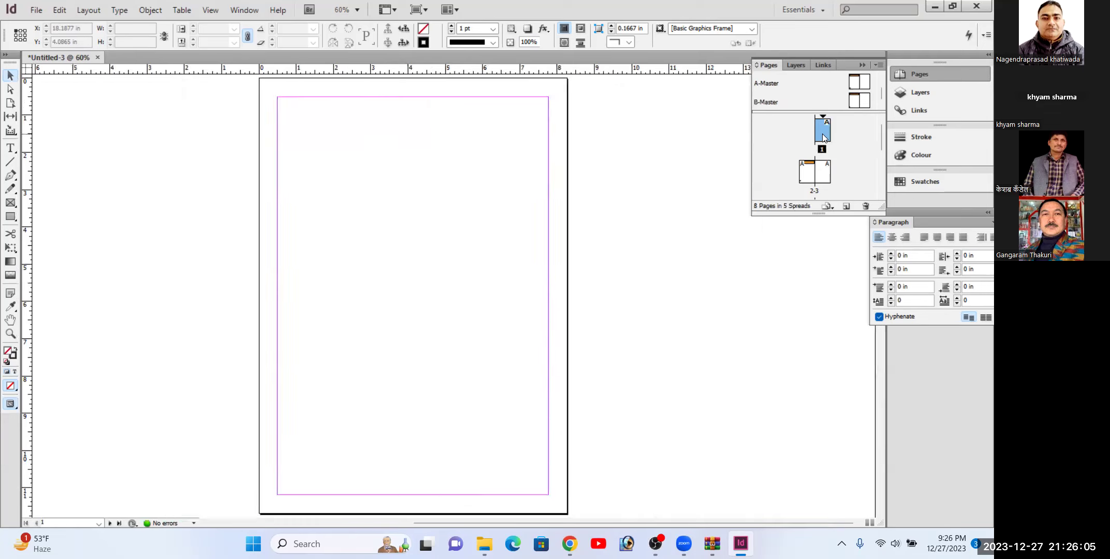
scroll(410, 268, up, 2)
scroll(416, 270, down, 6)
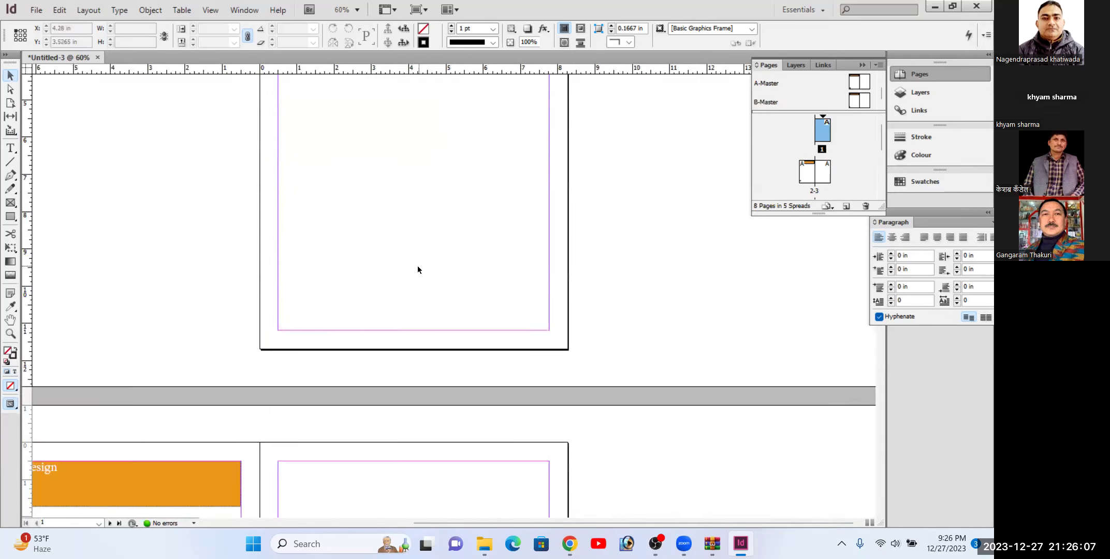
scroll(417, 266, up, 3)
scroll(417, 265, down, 5)
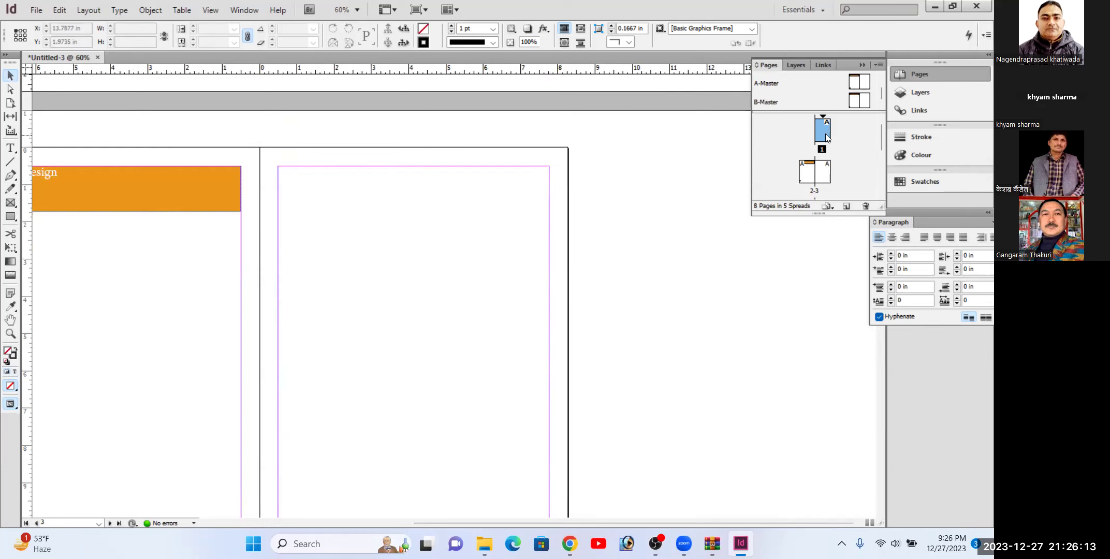
scroll(842, 161, down, 4)
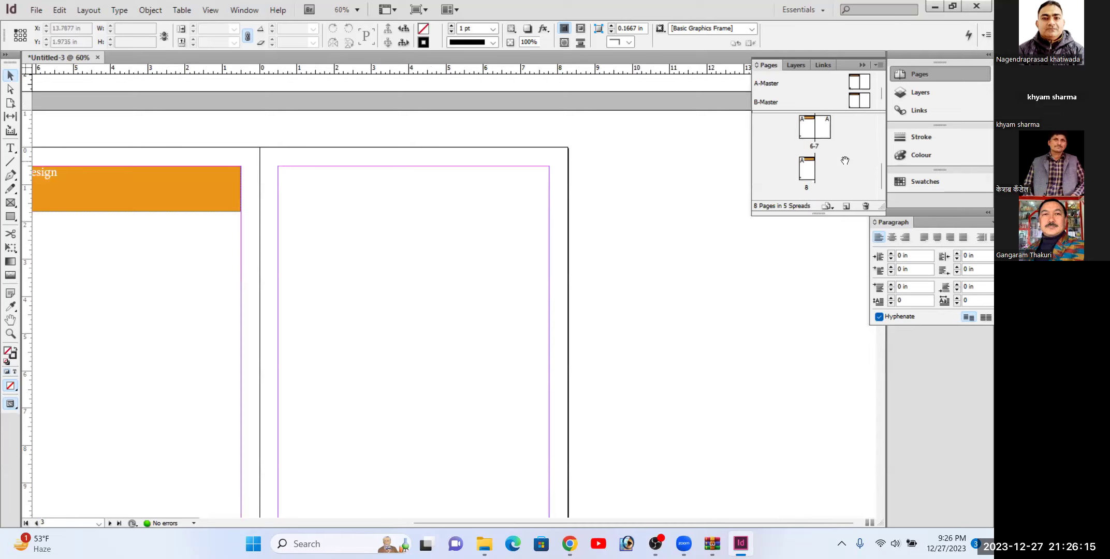
double_click(771, 103)
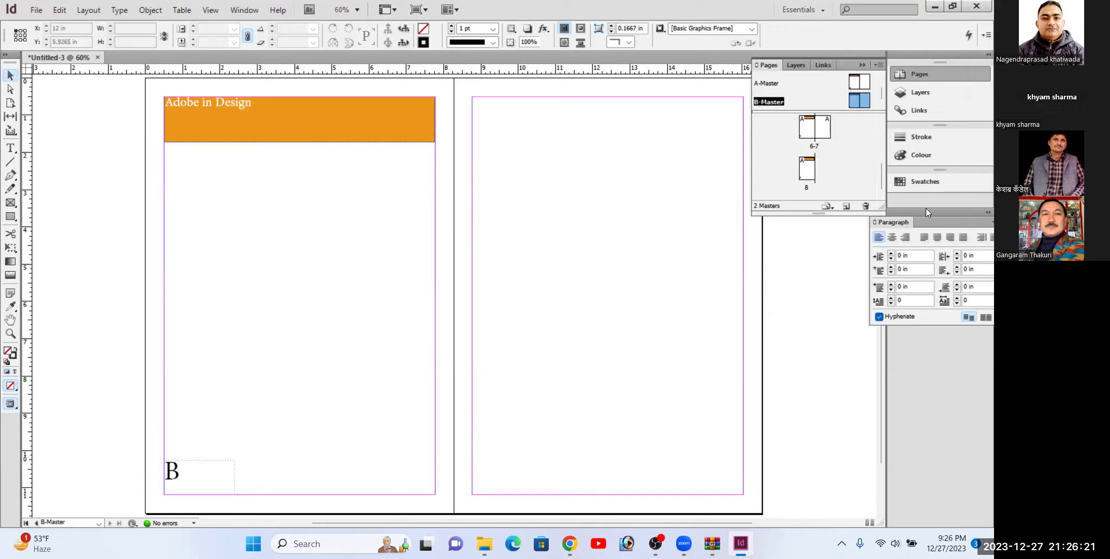
scroll(843, 137, up, 5)
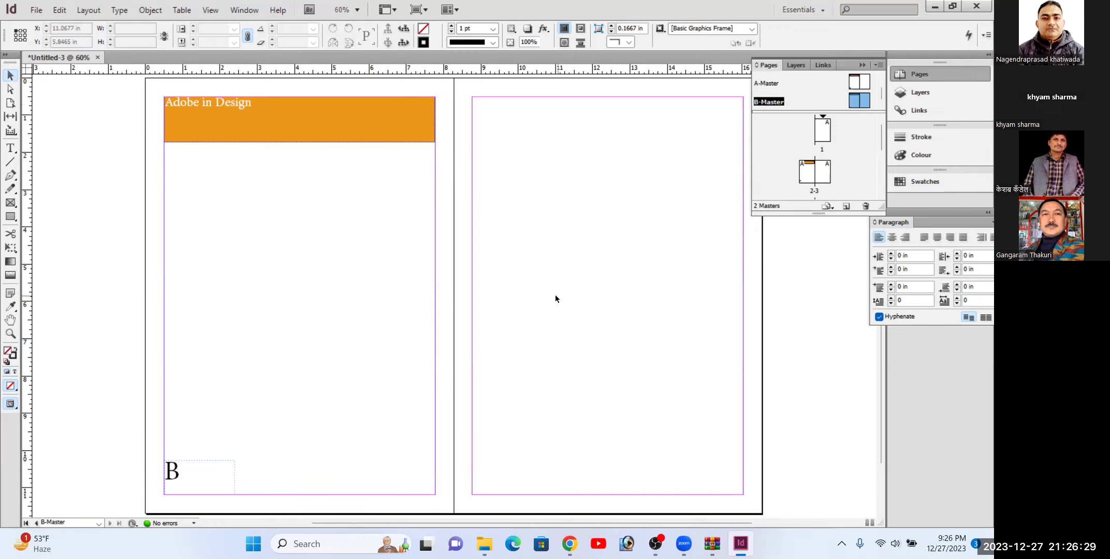
scroll(529, 302, up, 2)
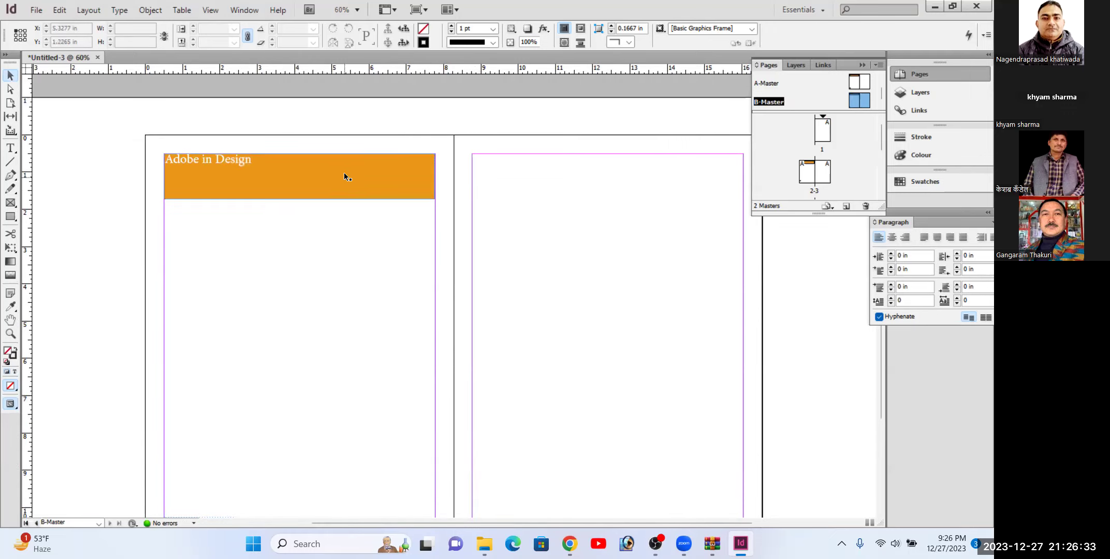
scroll(559, 225, down, 4)
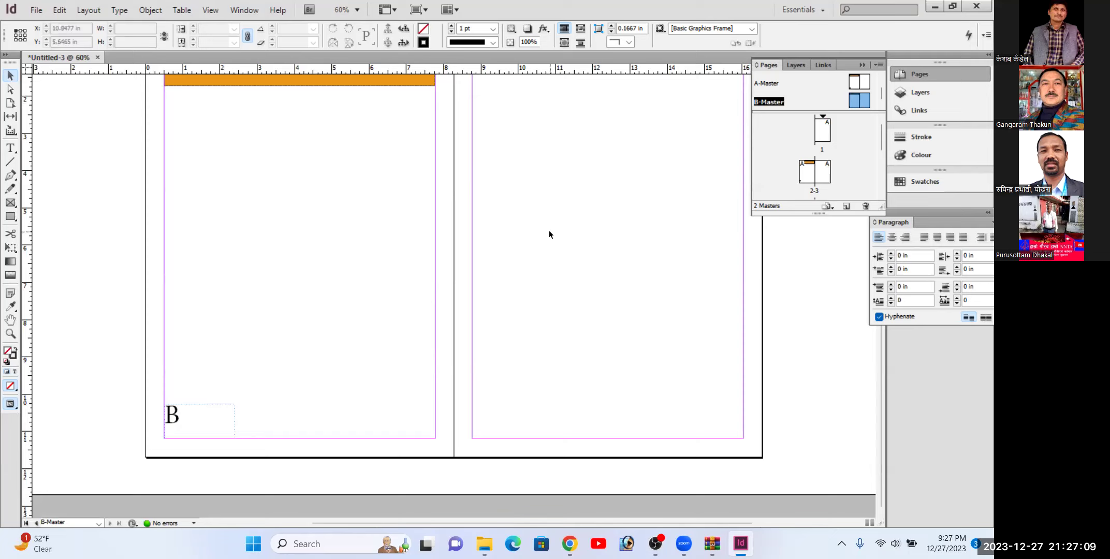
double_click(823, 136)
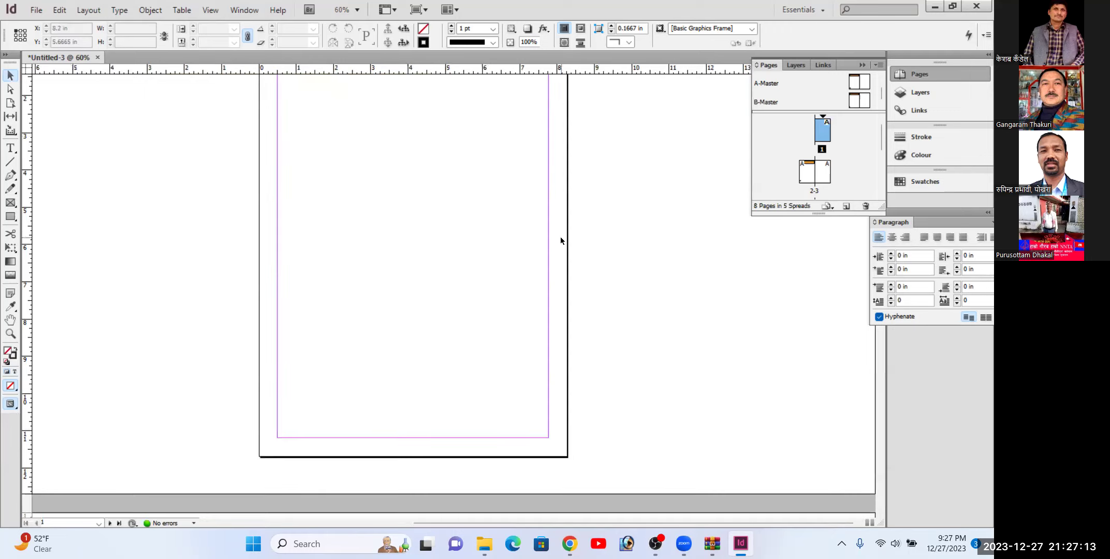
scroll(583, 257, up, 3)
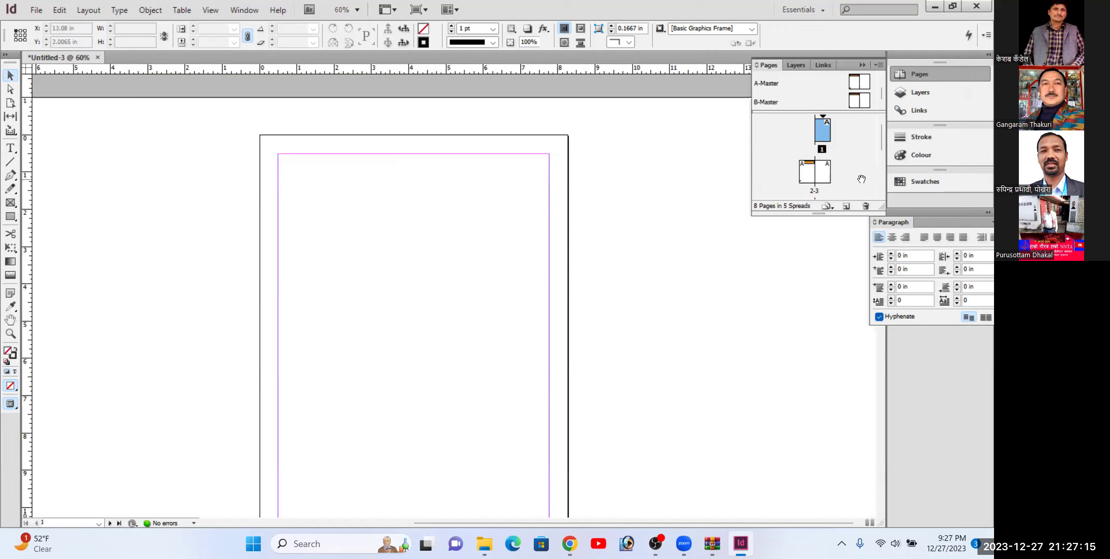
scroll(838, 175, down, 5)
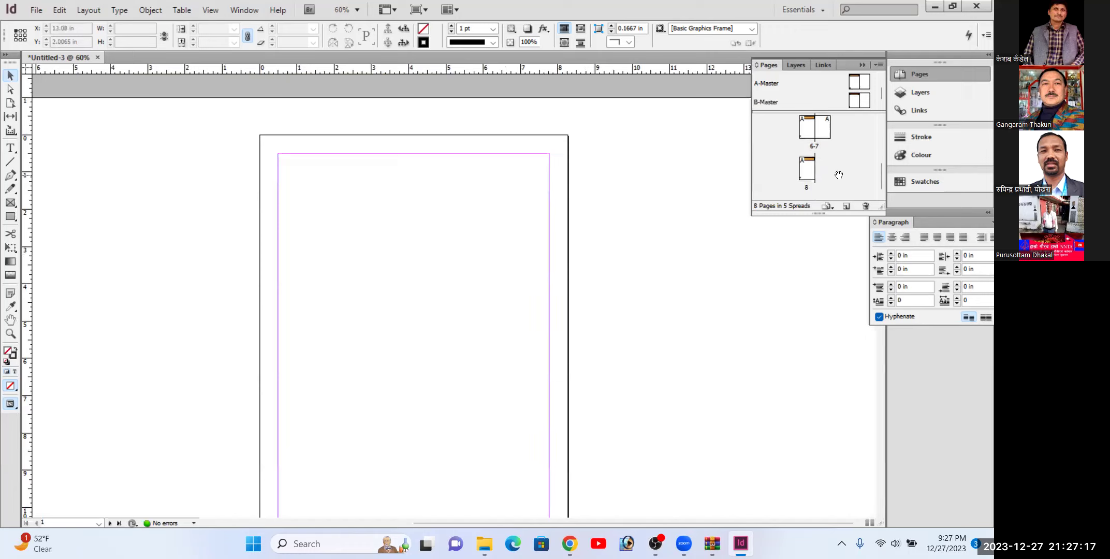
scroll(834, 151, up, 5)
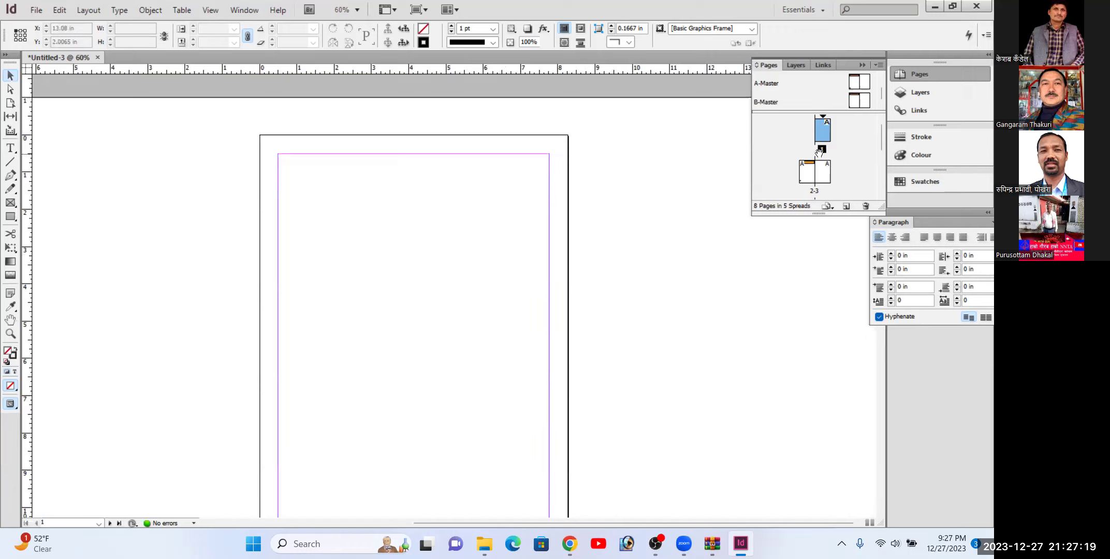
scroll(410, 305, down, 15)
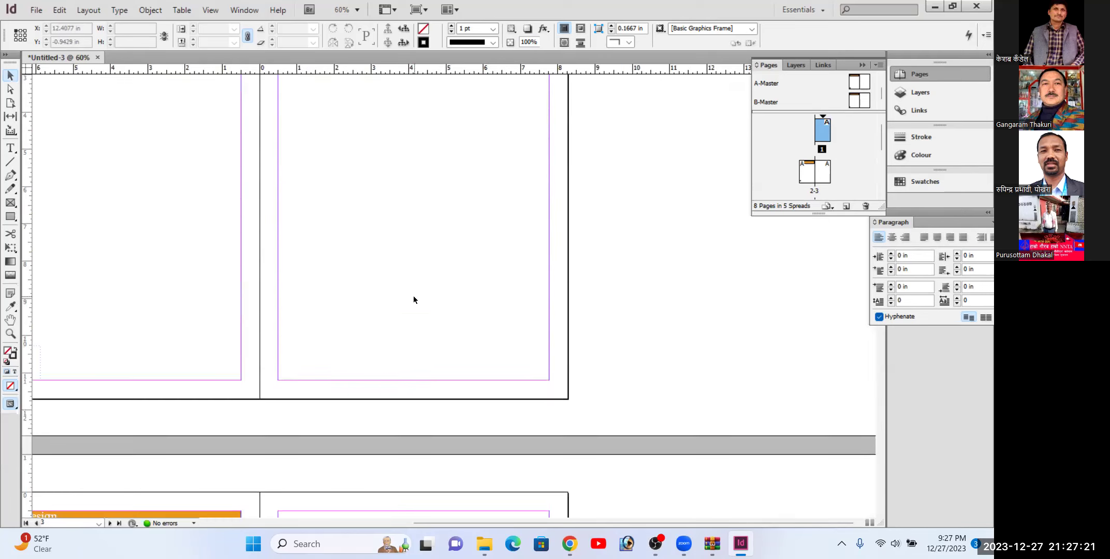
scroll(414, 299, down, 5)
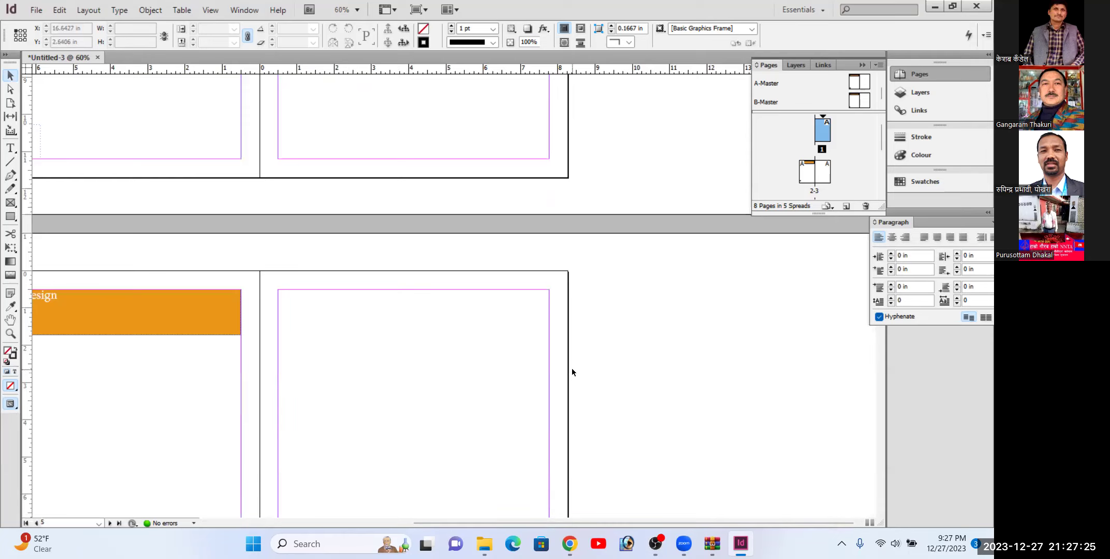
drag(337, 144, 587, 173)
scroll(542, 310, up, 10)
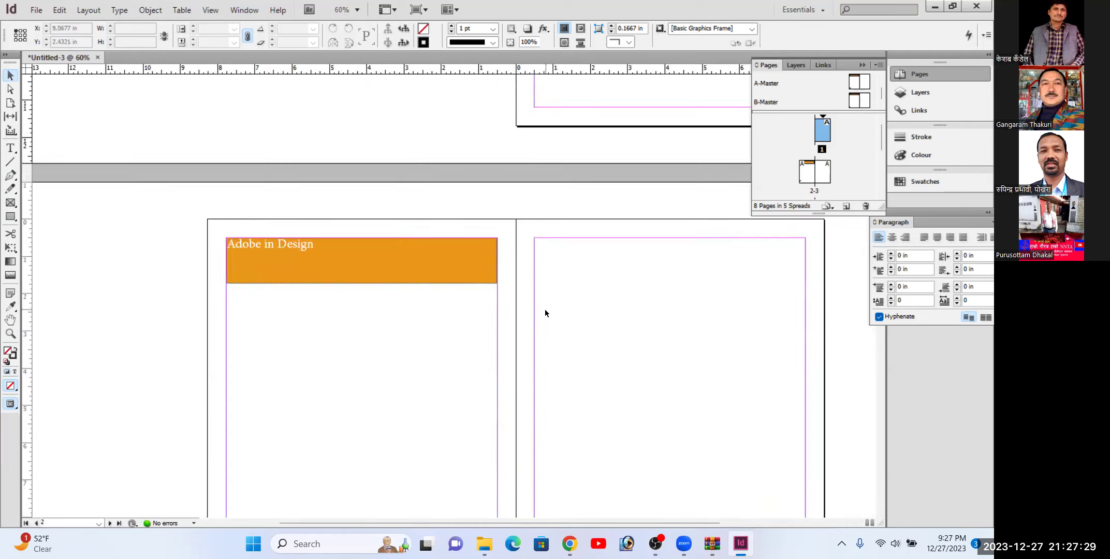
scroll(545, 311, up, 3)
scroll(544, 310, down, 7)
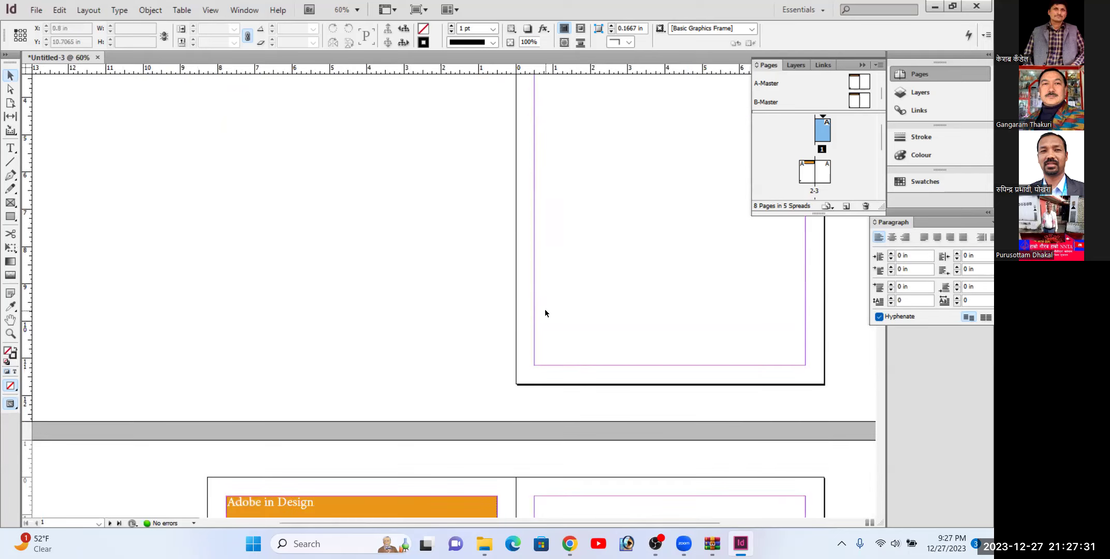
scroll(545, 309, down, 6)
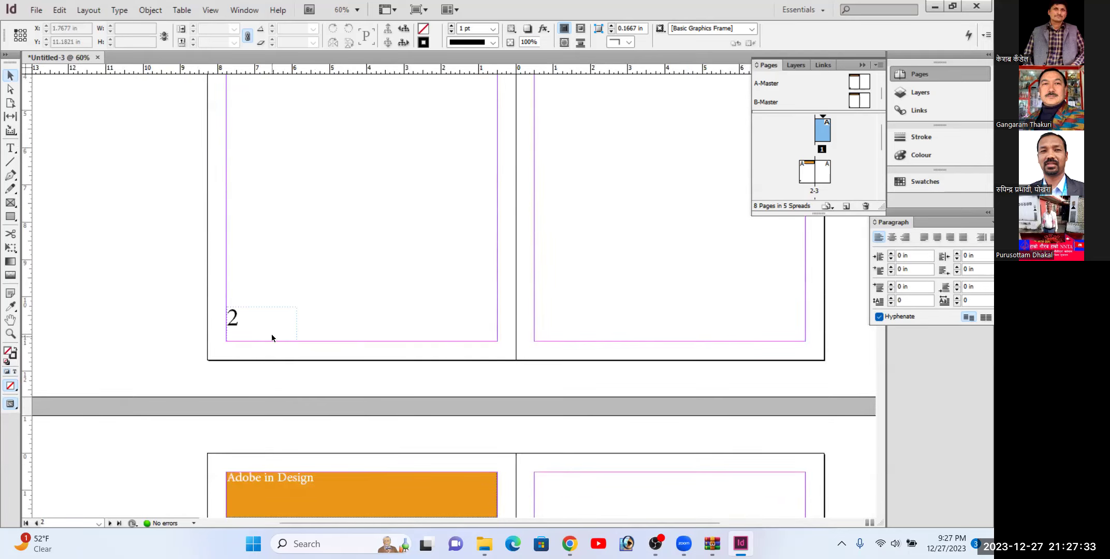
scroll(533, 280, up, 3)
scroll(548, 274, down, 5)
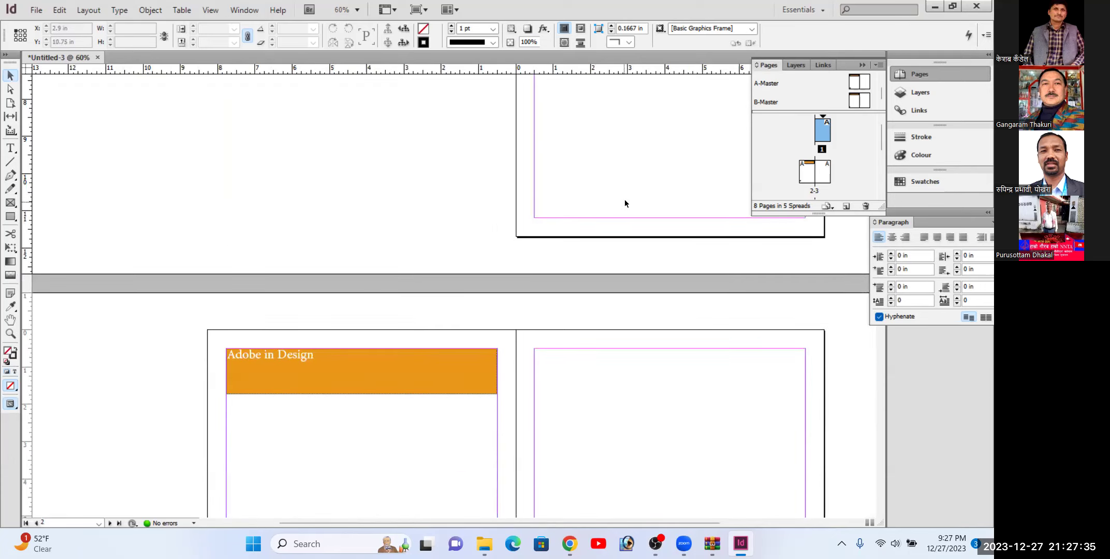
scroll(430, 339, down, 3)
scroll(431, 338, up, 5)
scroll(431, 336, down, 3)
scroll(432, 335, down, 9)
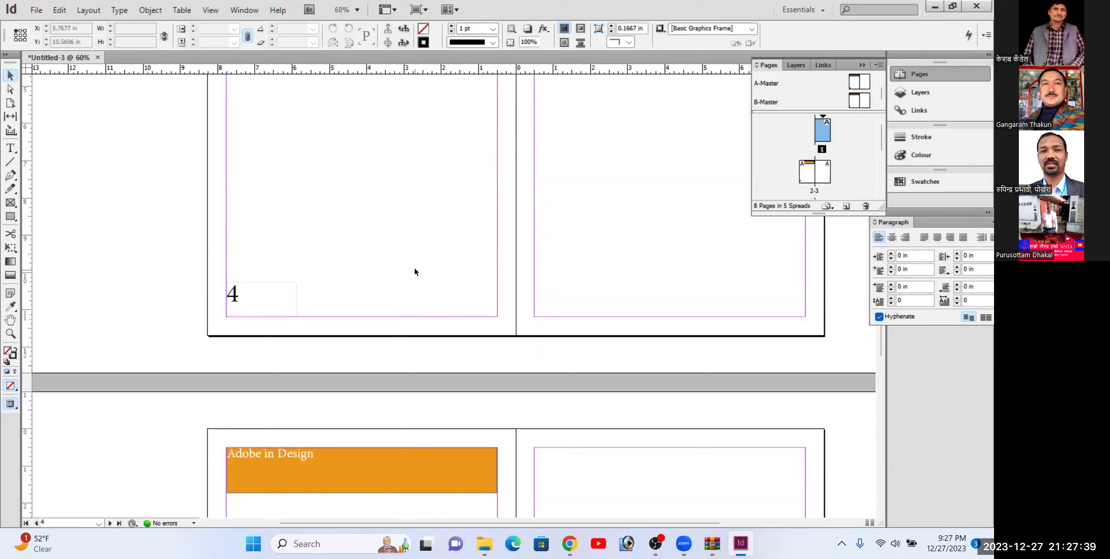
scroll(495, 303, up, 5)
scroll(623, 337, up, 4)
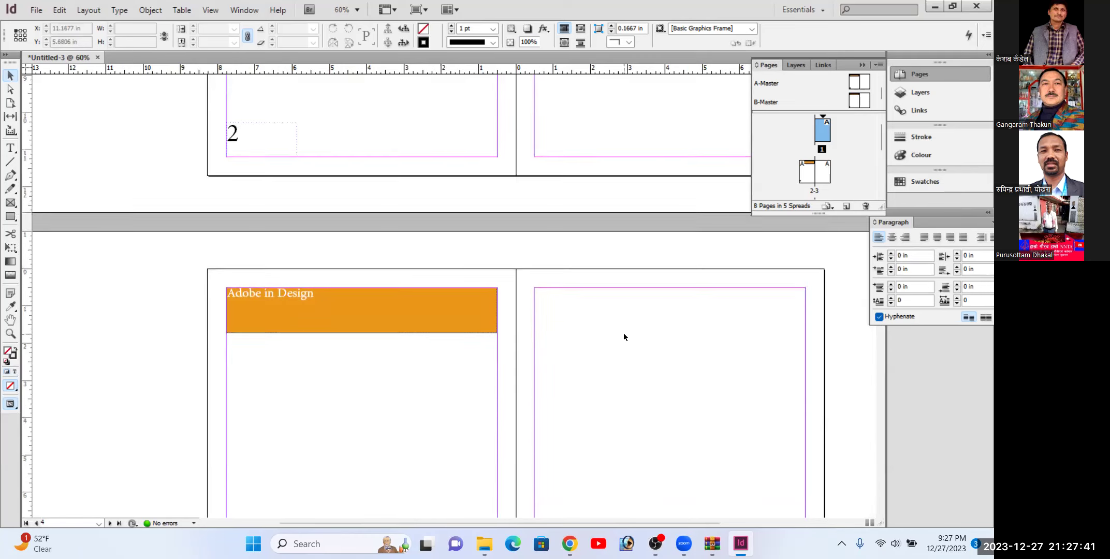
scroll(623, 337, down, 9)
scroll(368, 343, down, 8)
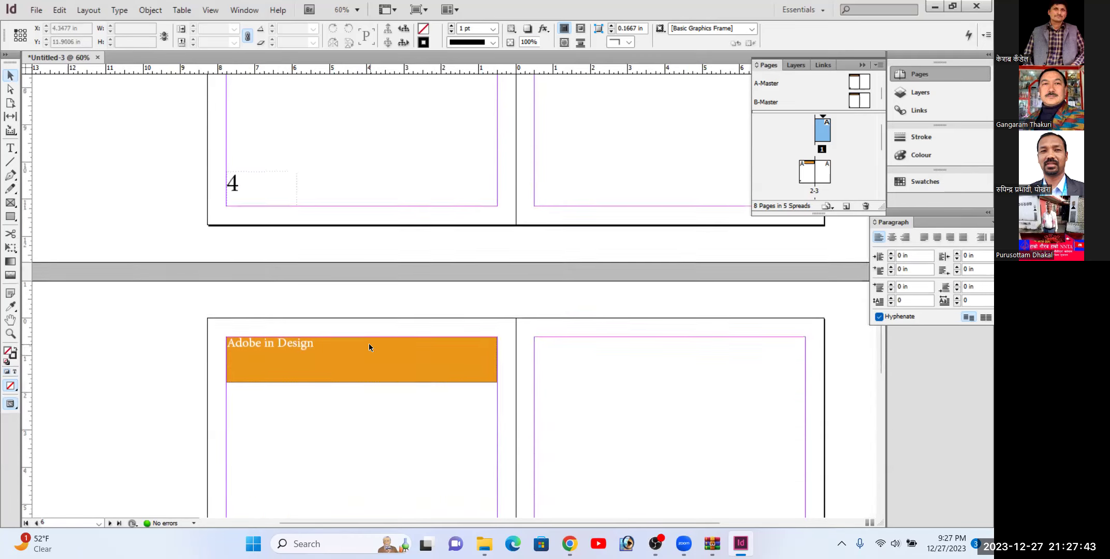
scroll(316, 335, down, 8)
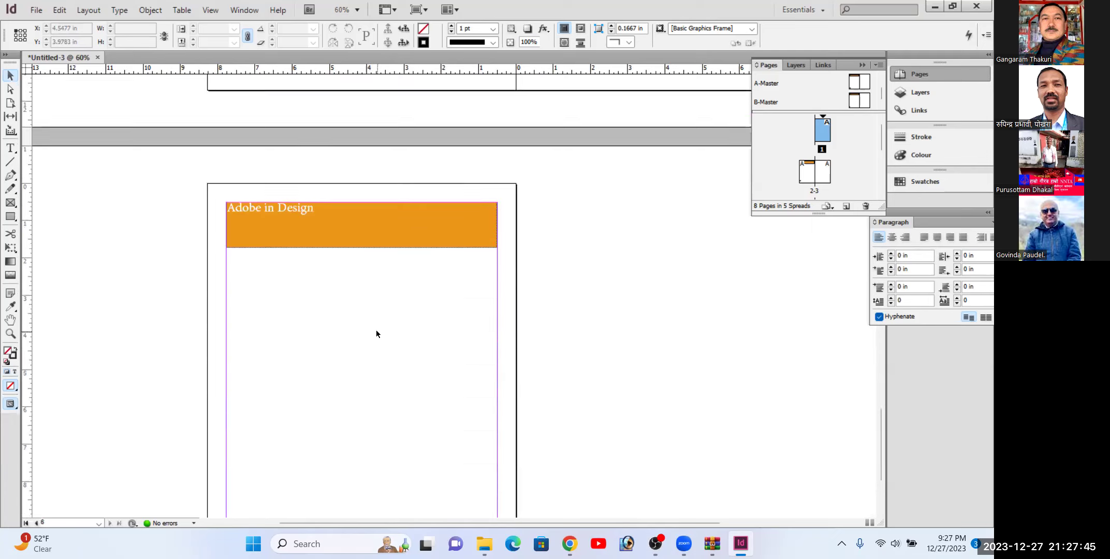
scroll(582, 412, up, 15)
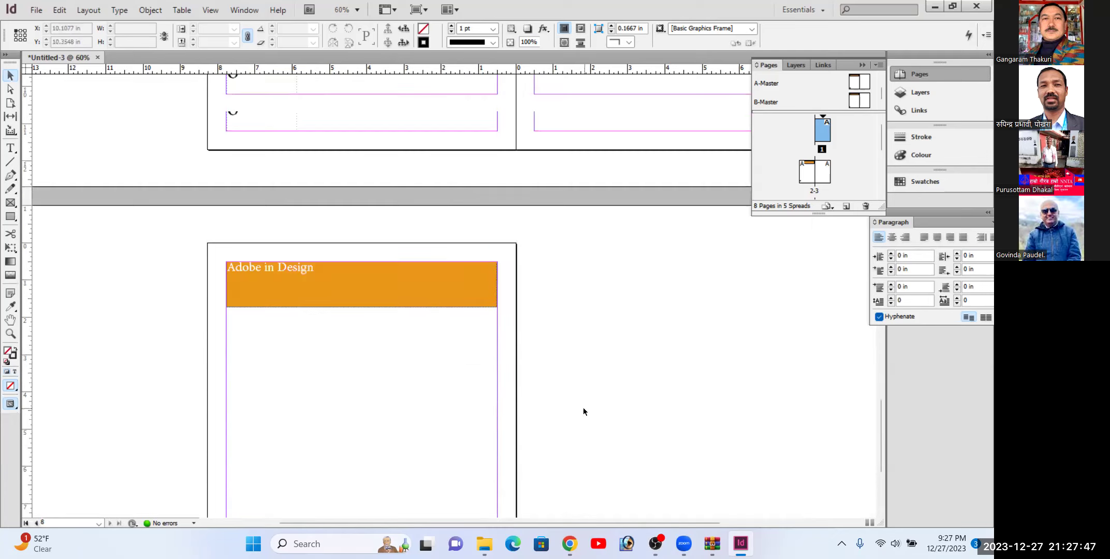
scroll(584, 409, up, 15)
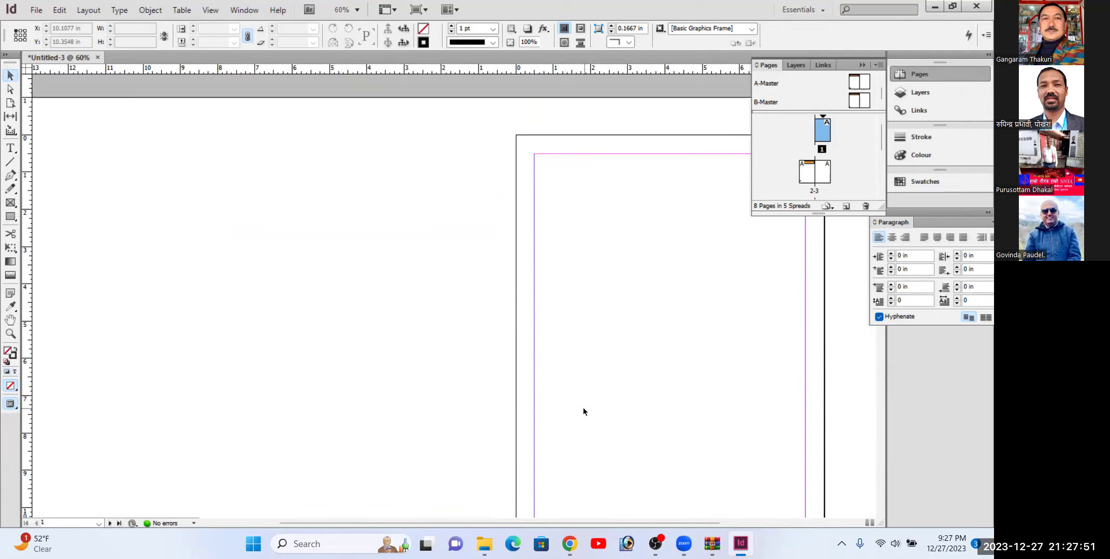
scroll(583, 411, down, 4)
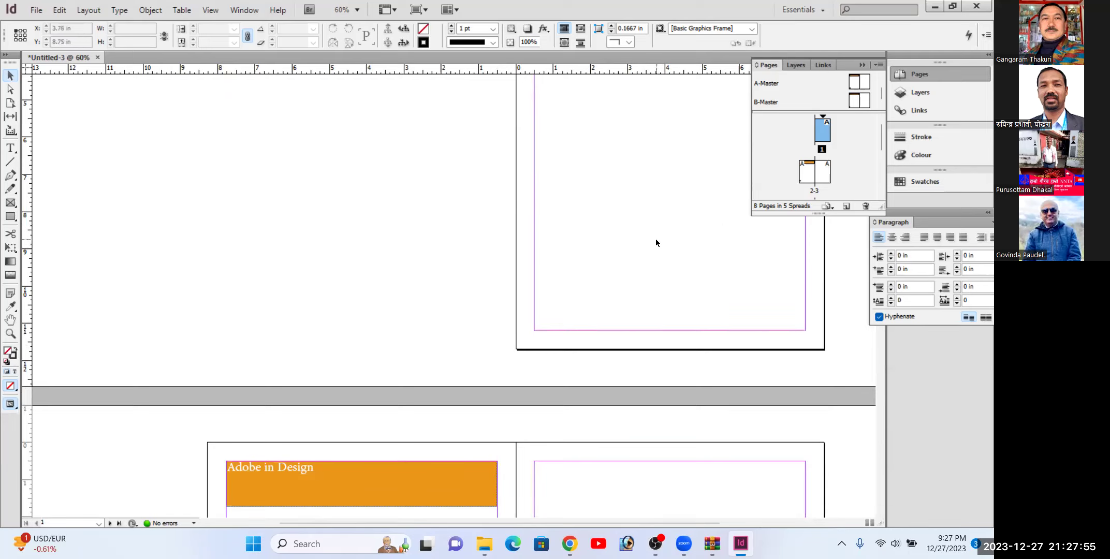
scroll(624, 308, up, 4)
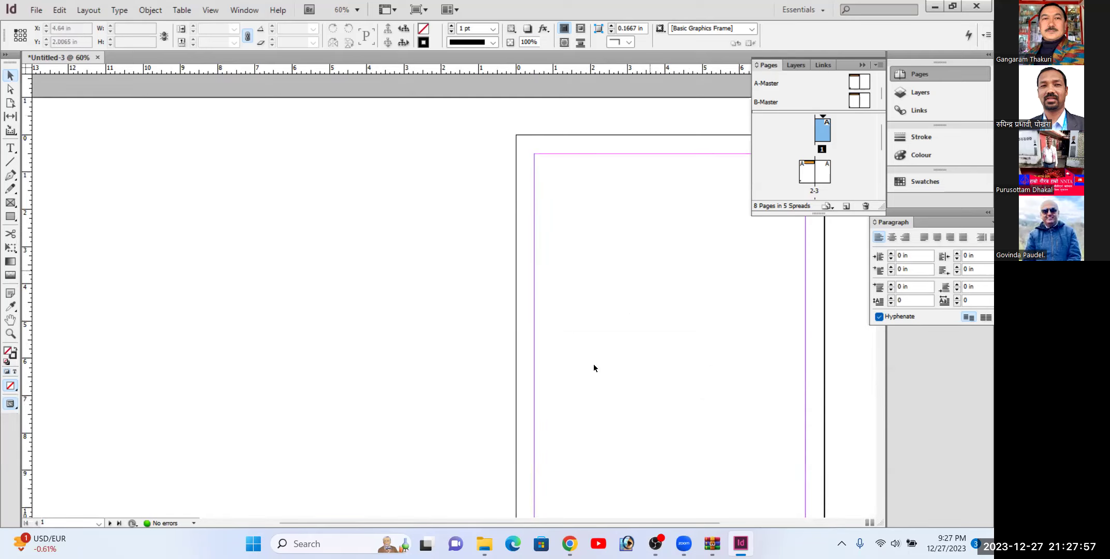
scroll(388, 383, down, 8)
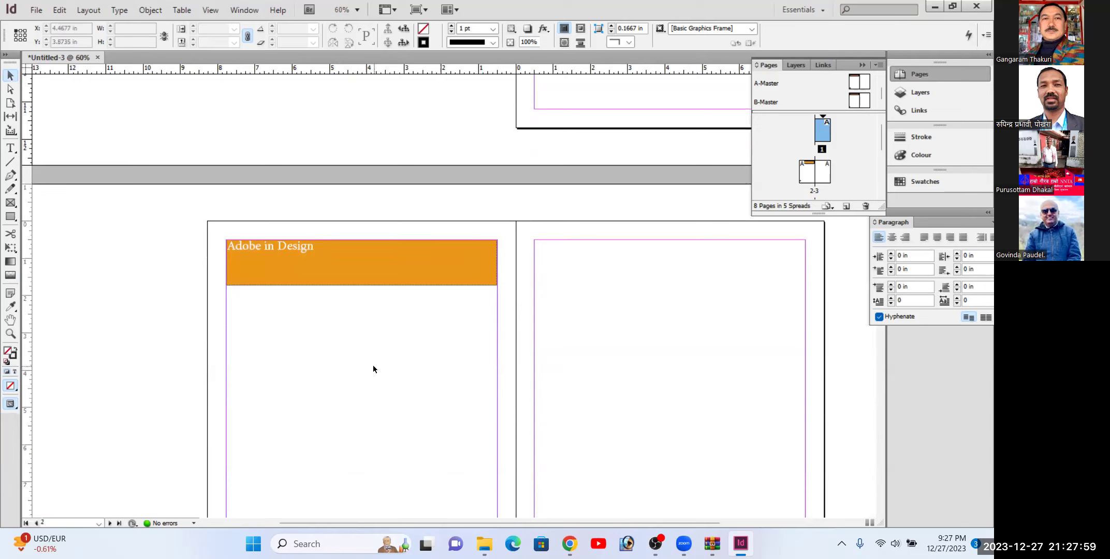
scroll(419, 356, up, 6)
scroll(420, 359, down, 5)
scroll(420, 362, down, 20)
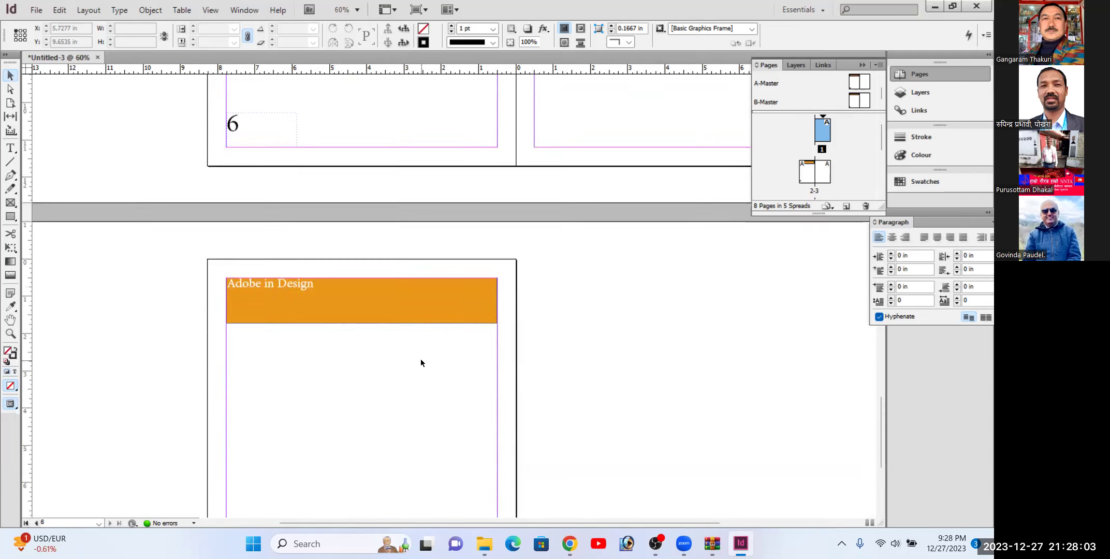
scroll(422, 358, up, 20)
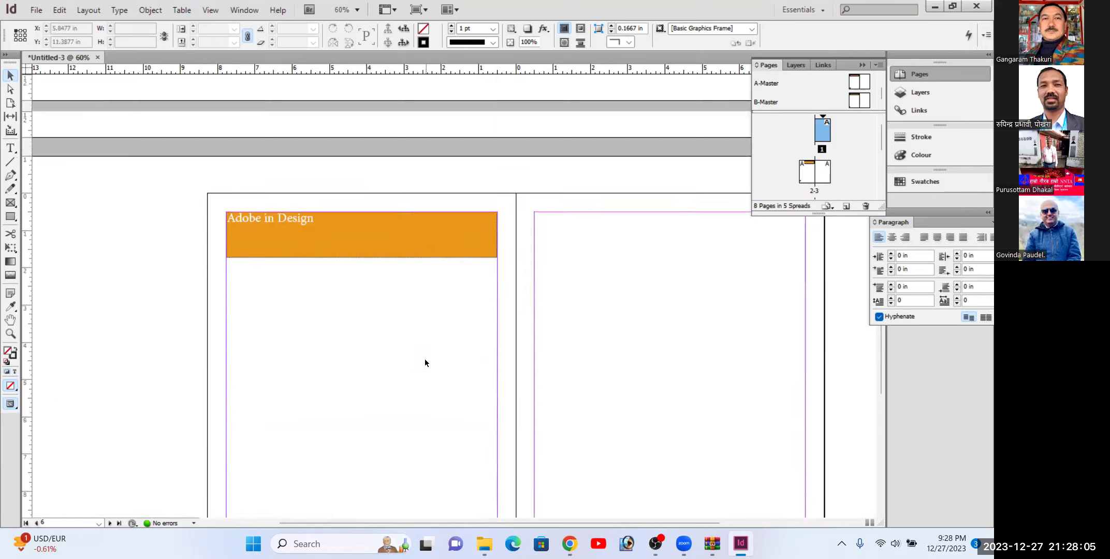
scroll(425, 362, up, 7)
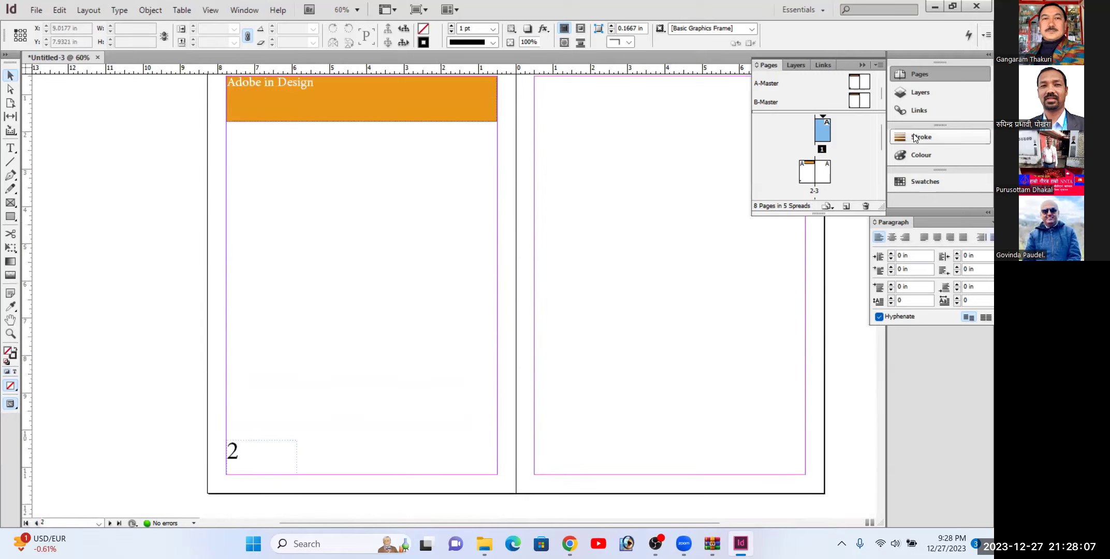
Alt-drag a copy of the A page-number frame to the right page and right-align it
double_click(768, 86)
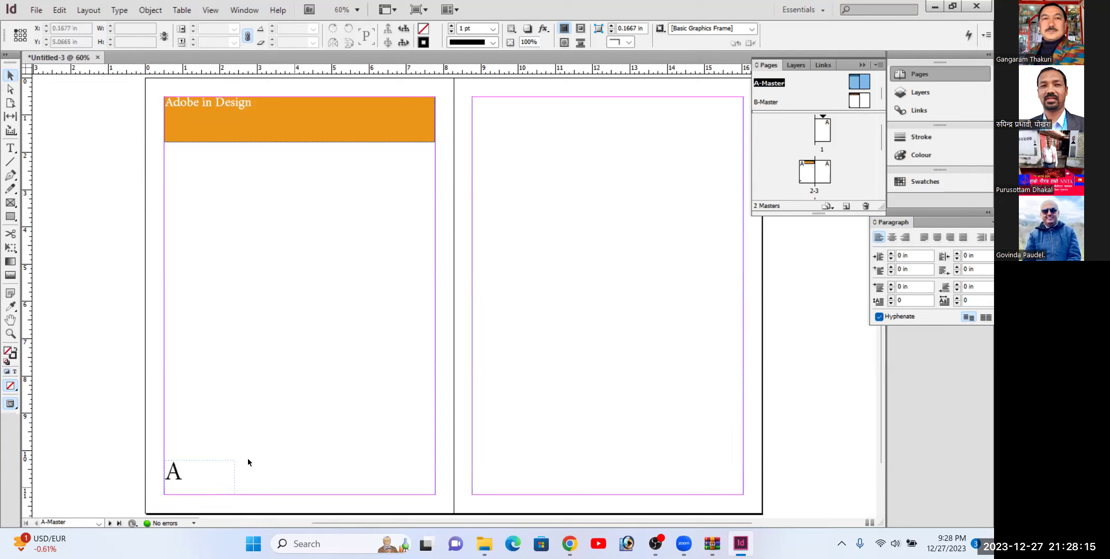
click(194, 464)
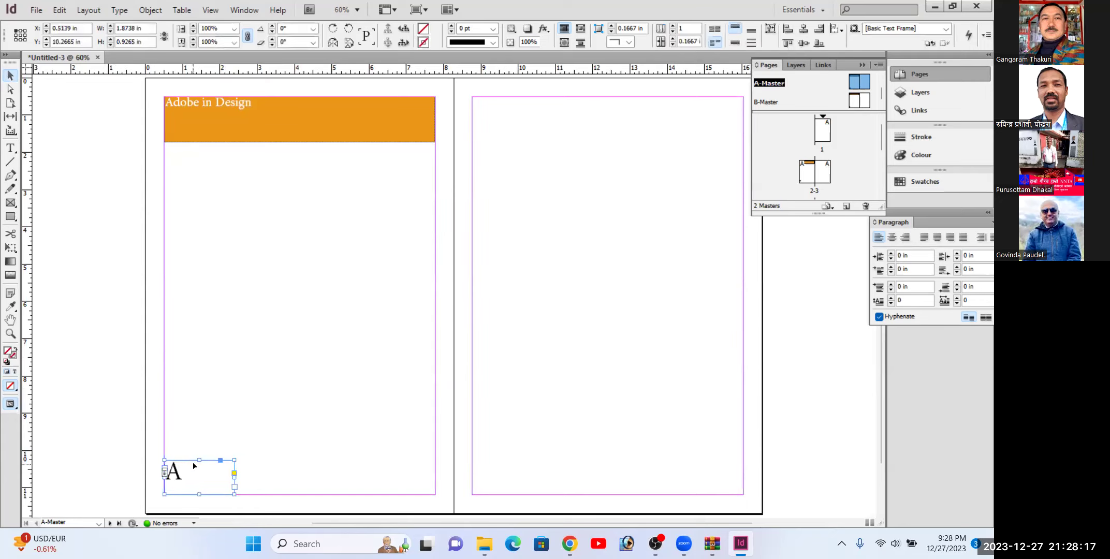
drag(194, 474, 705, 477)
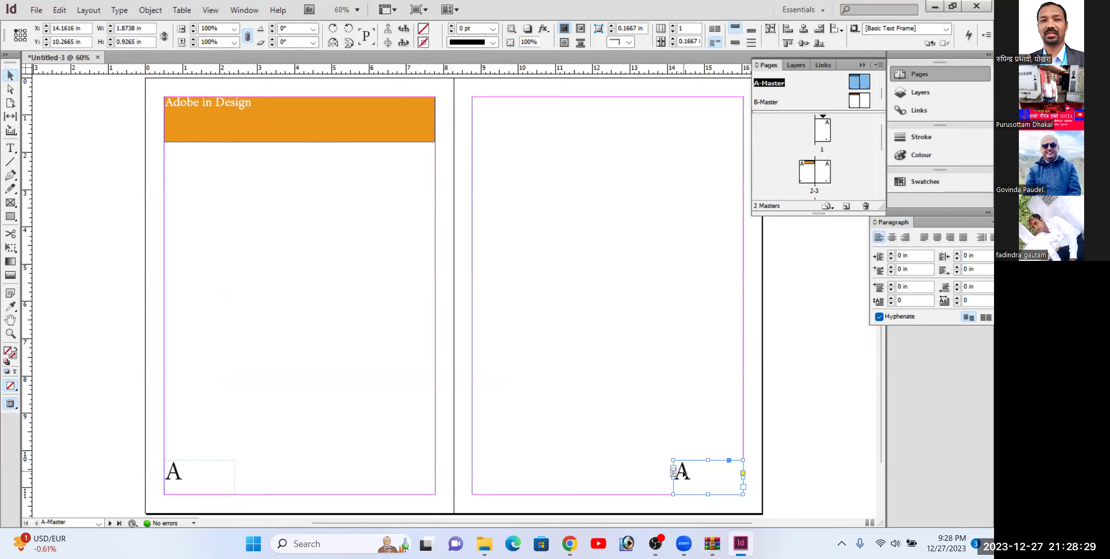
key(ctrl+shift+r)
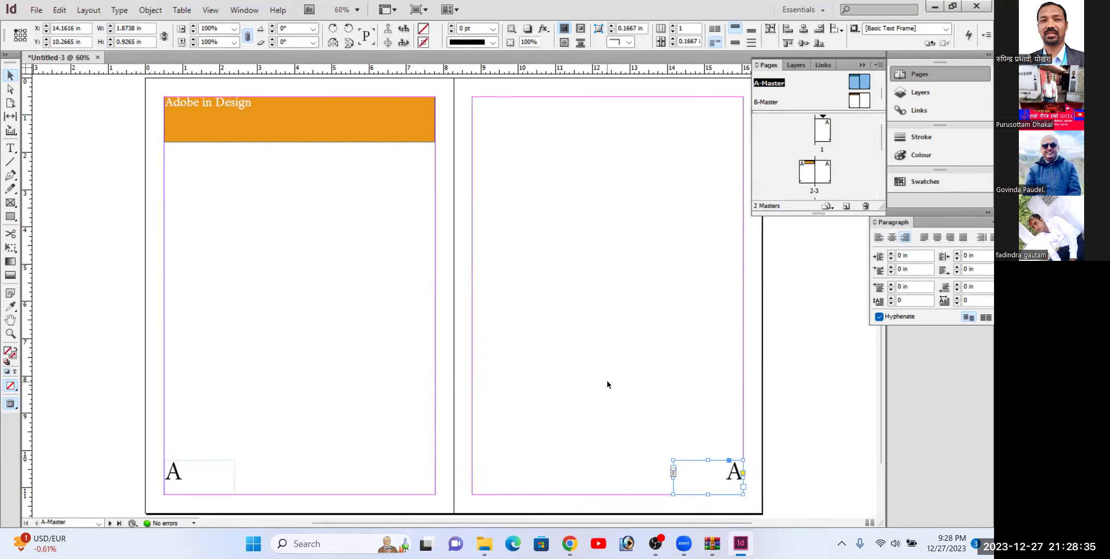
scroll(732, 332, up, 2)
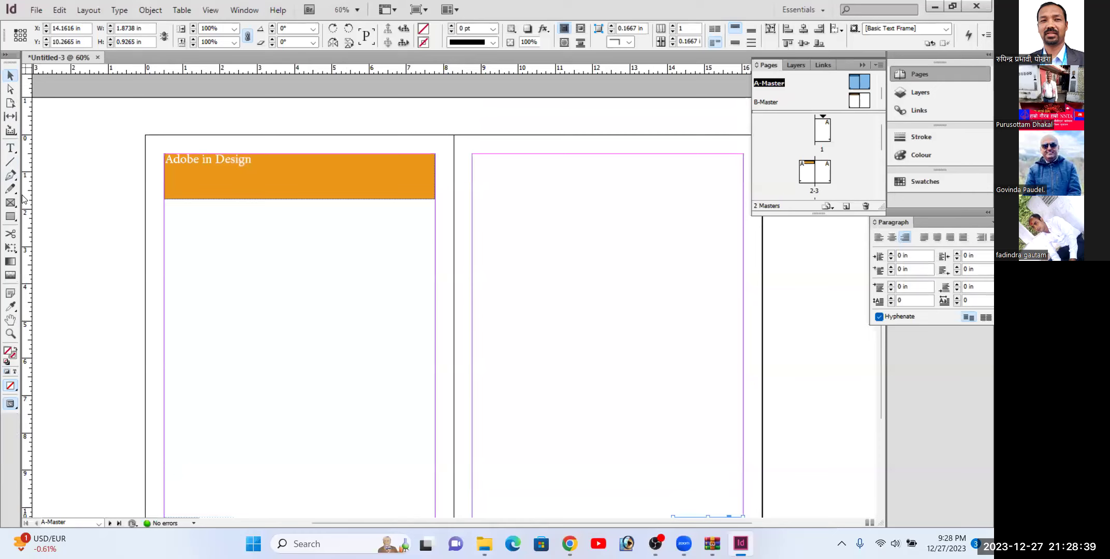
Draw a rectangle across the right A-Master page's top and fill it blue
click(12, 222)
click(43, 217)
drag(472, 154, 740, 197)
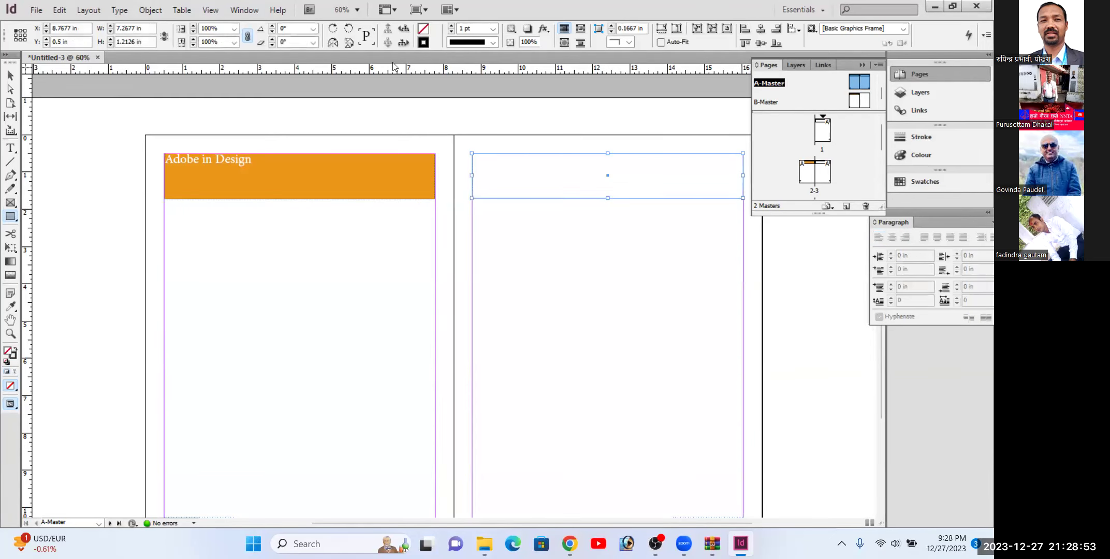
double_click(7, 354)
click(485, 348)
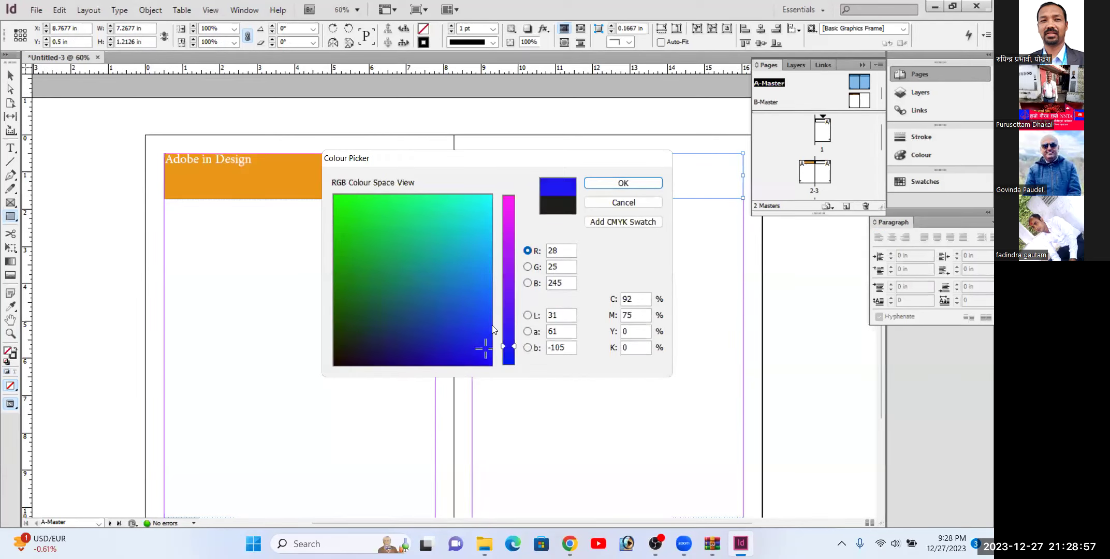
click(620, 183)
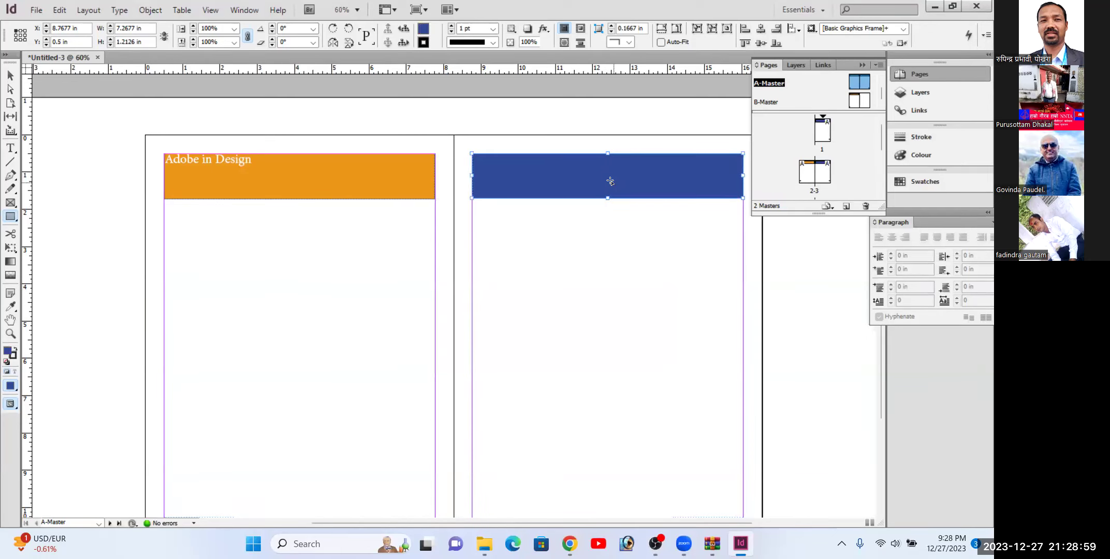
click(11, 148)
click(54, 147)
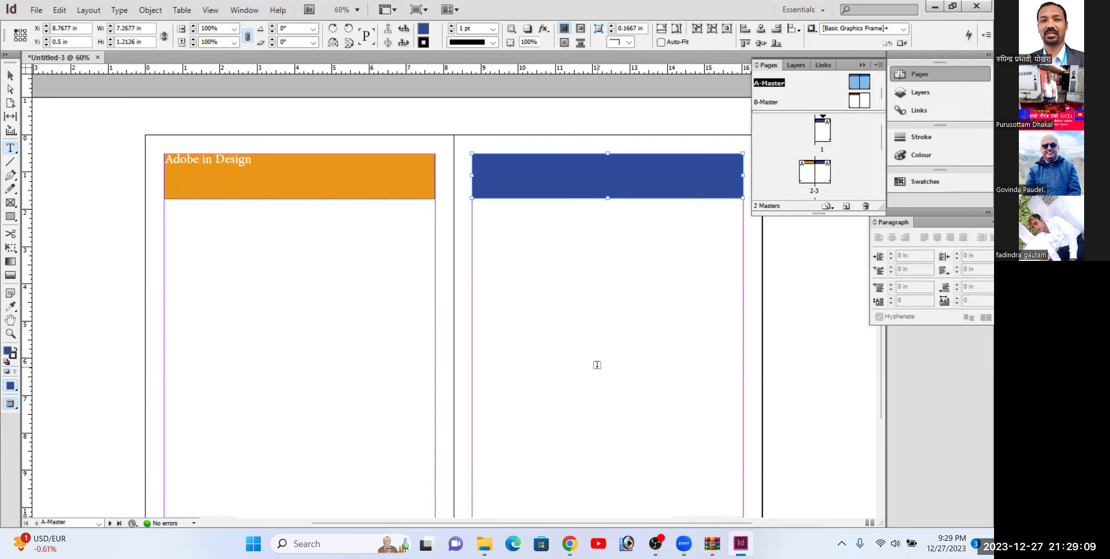
scroll(596, 365, down, 1)
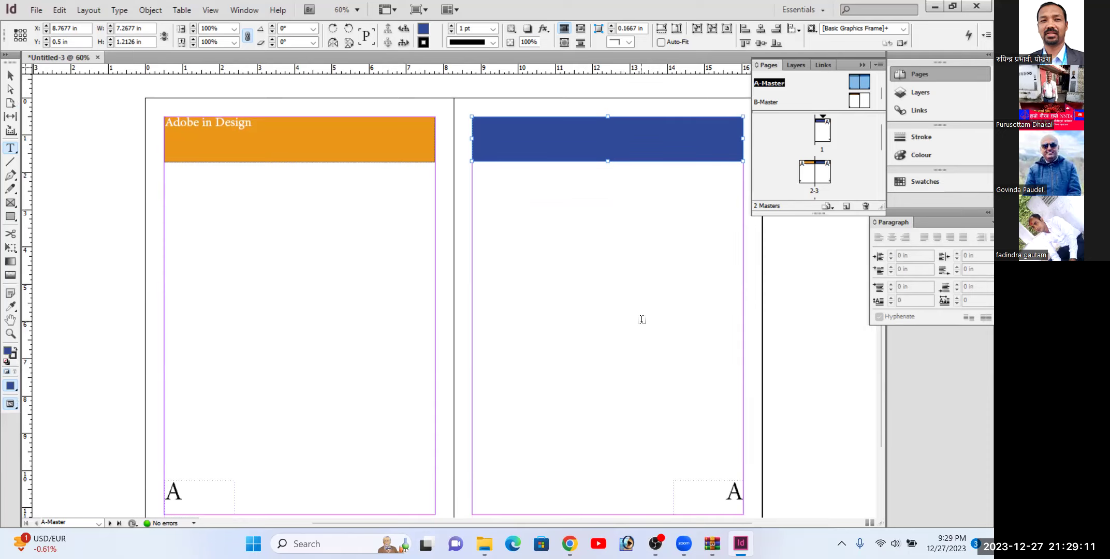
scroll(634, 317, up, 1)
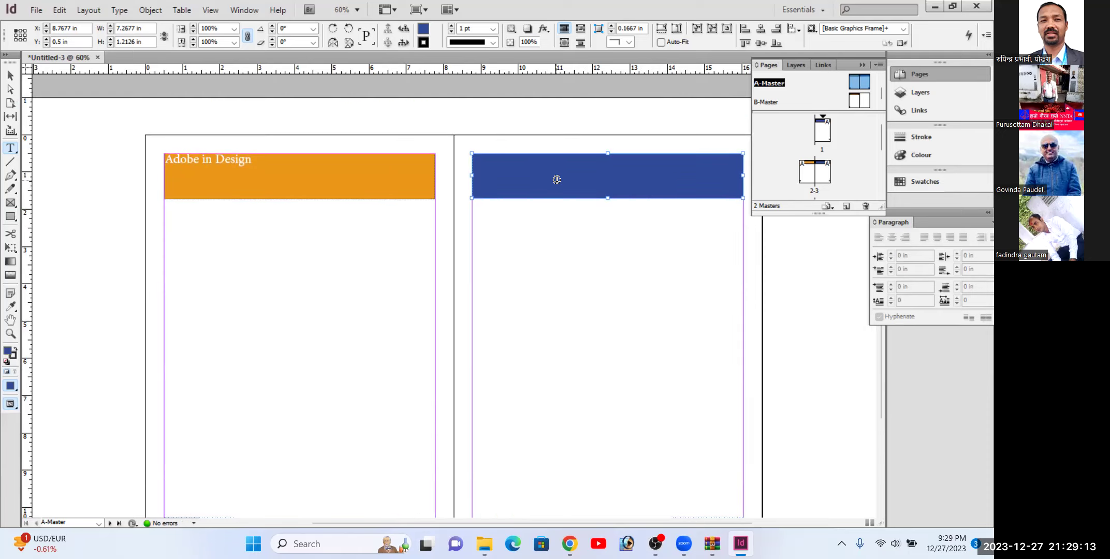
Type 'Adobe in Design' at 50 pt inside the blue header bar
click(522, 169)
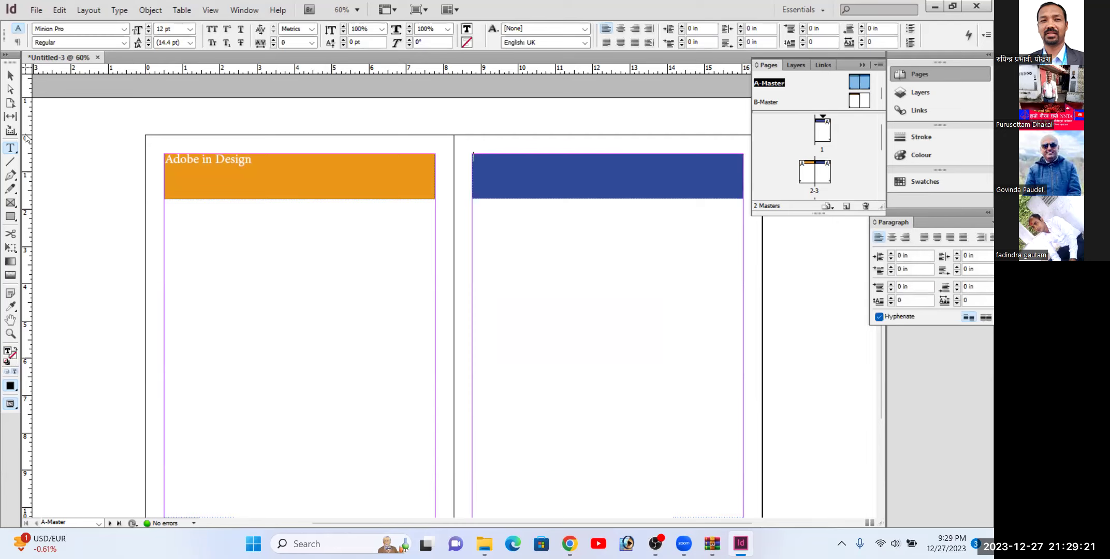
click(148, 28)
click(148, 27)
click(148, 27)
text(Ad)
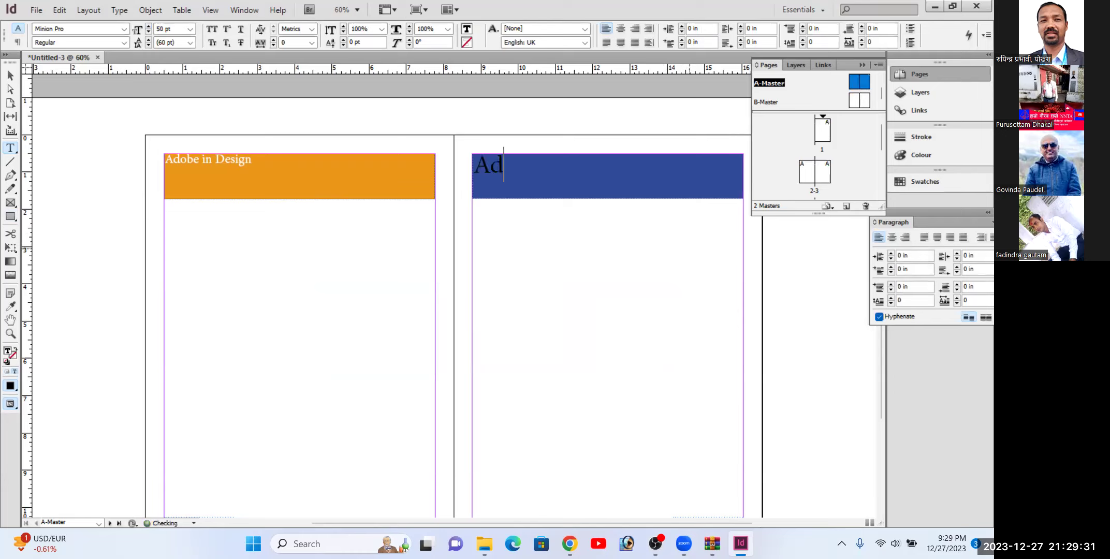
text(obe in De)
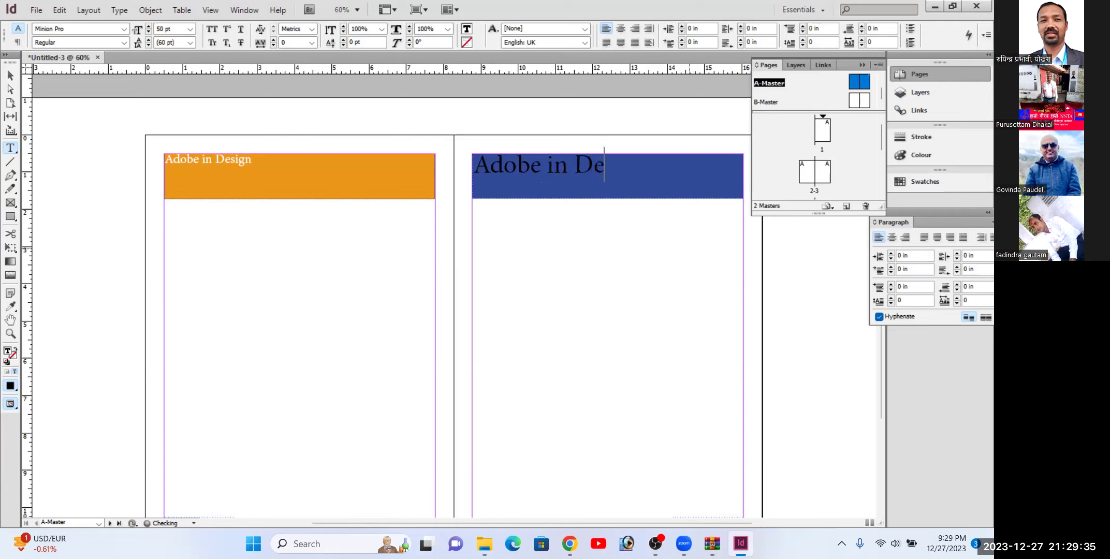
text(sign)
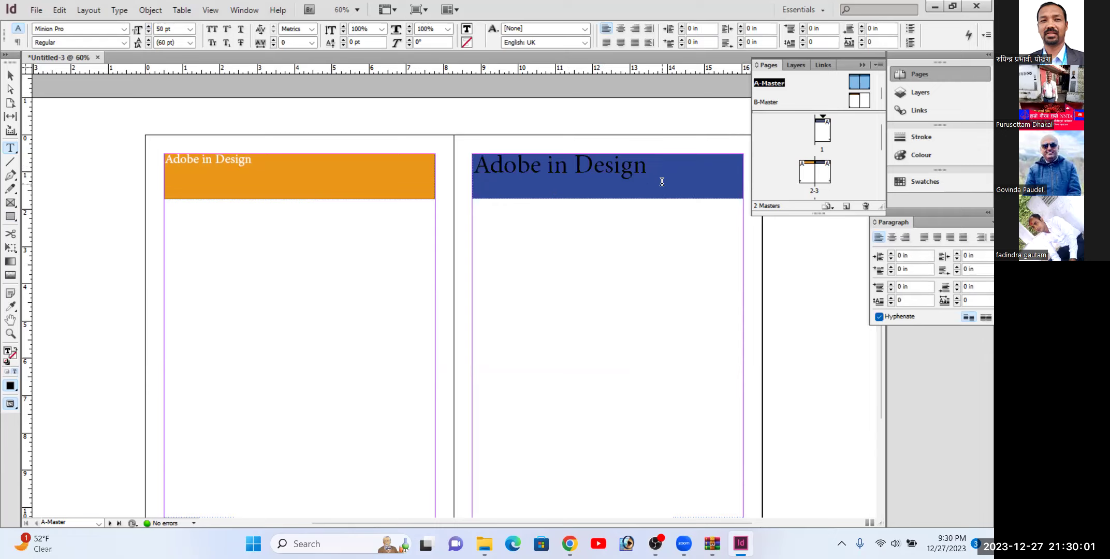
Set the blue bar's heading text colour to near-white
drag(646, 171, 474, 175)
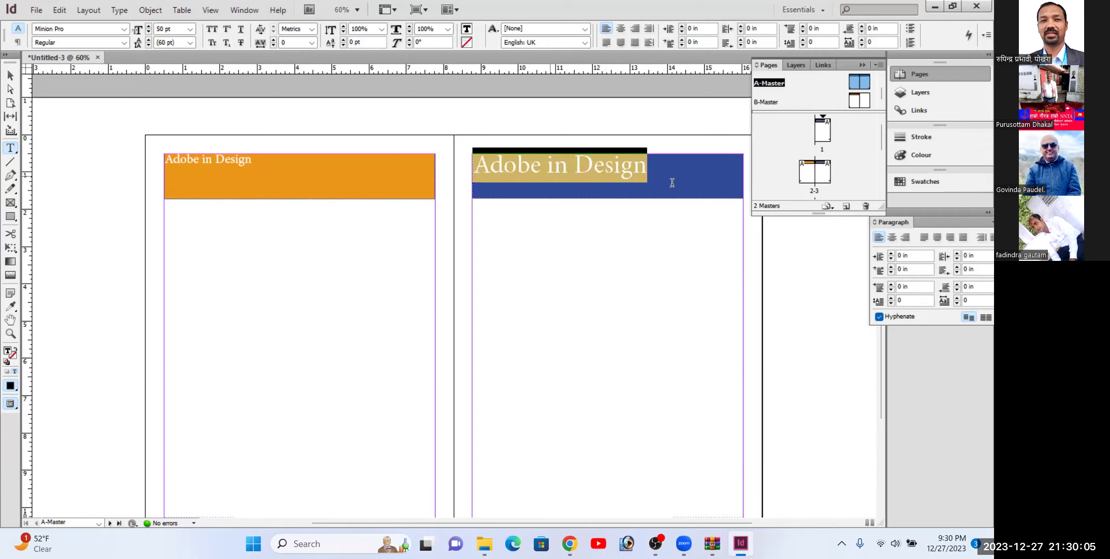
double_click(8, 354)
mouse_move(478, 300)
mouse_down()
mouse_move(486, 203)
mouse_move(497, 206)
mouse_up()
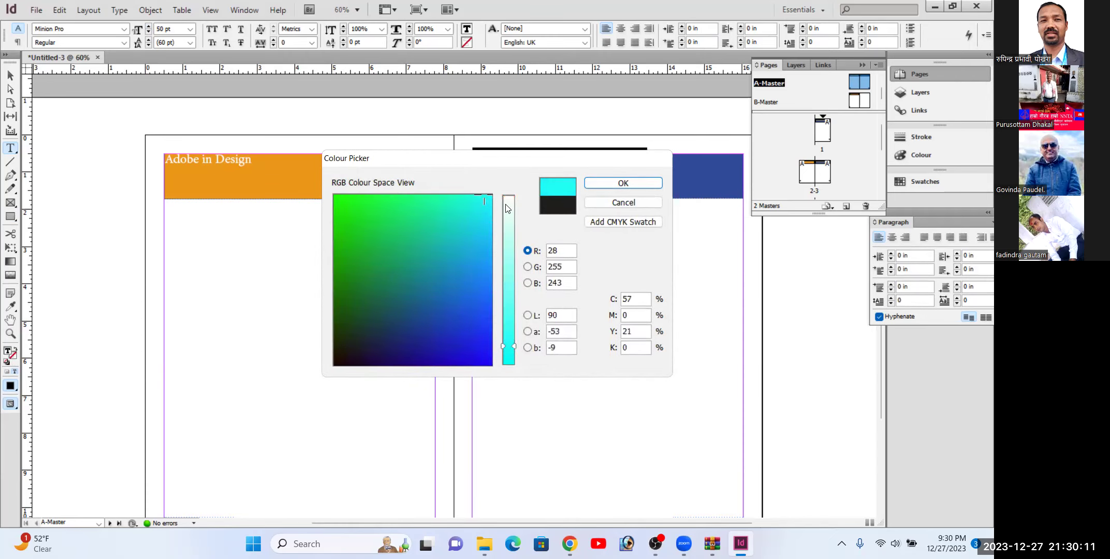
click(507, 208)
click(623, 182)
click(642, 218)
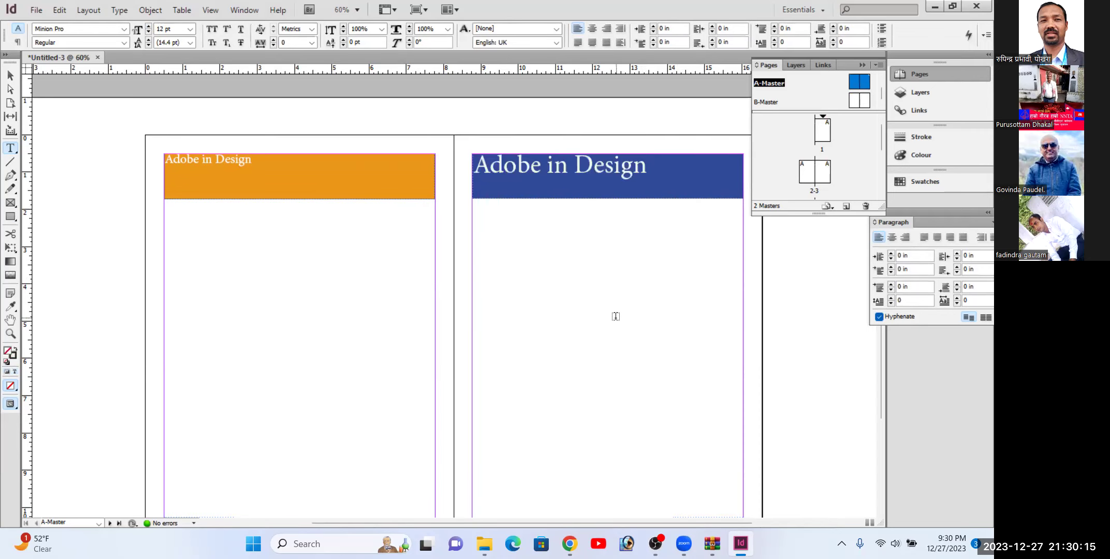
scroll(615, 314, down, 3)
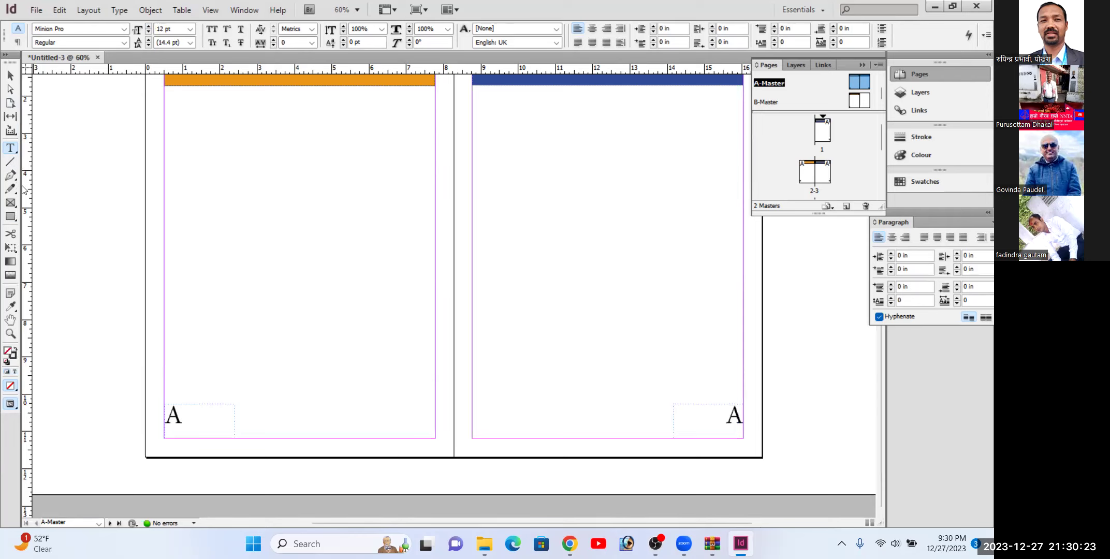
click(11, 219)
right_click(13, 221)
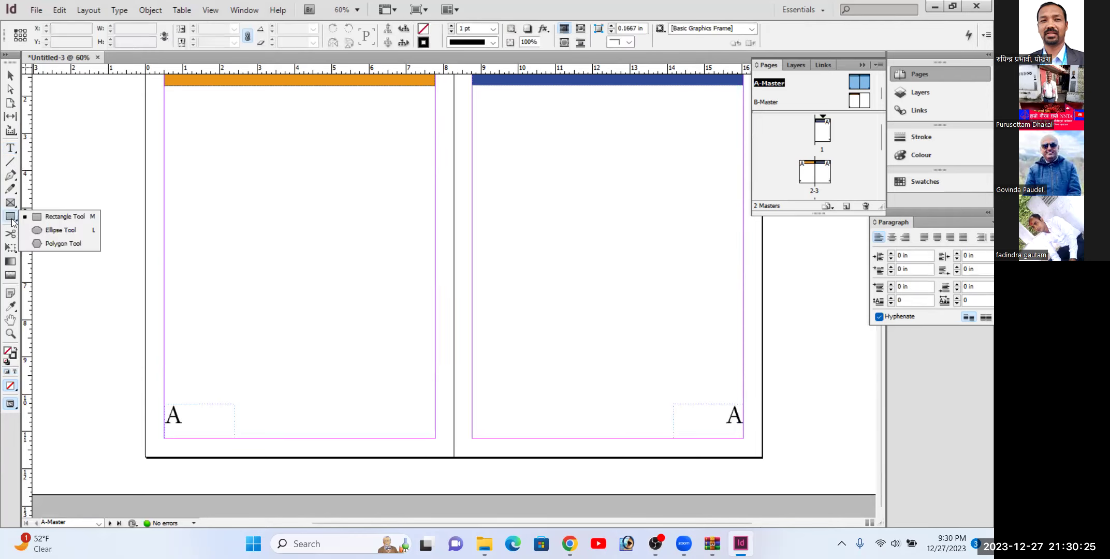
click(52, 217)
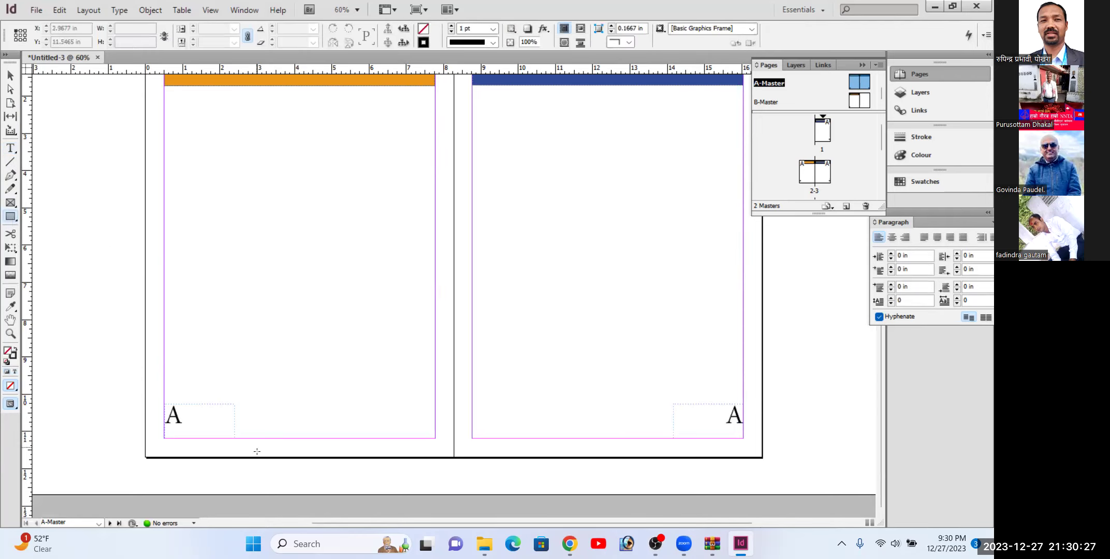
drag(236, 439, 369, 453)
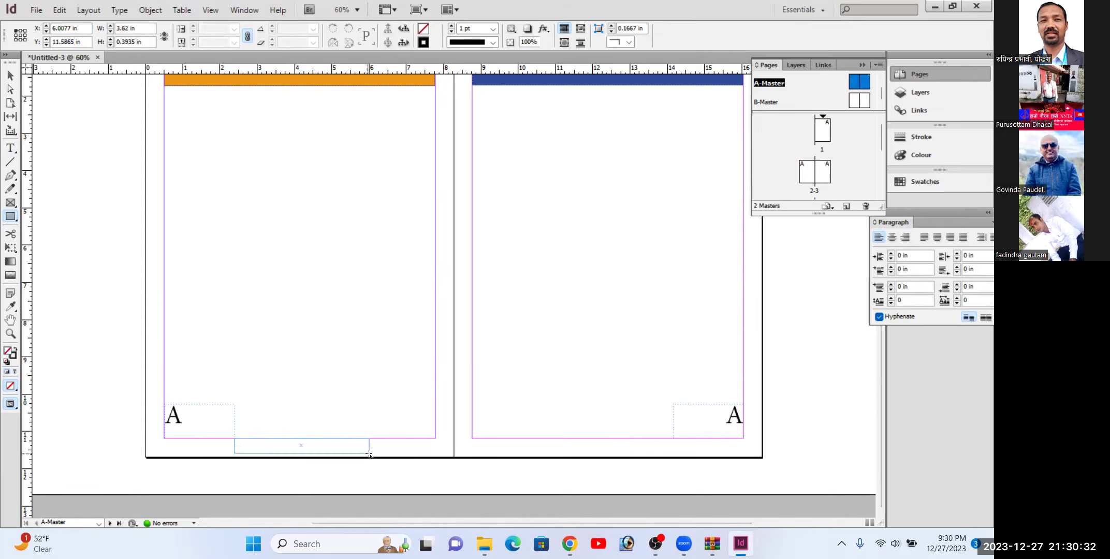
click(283, 450)
click(543, 271)
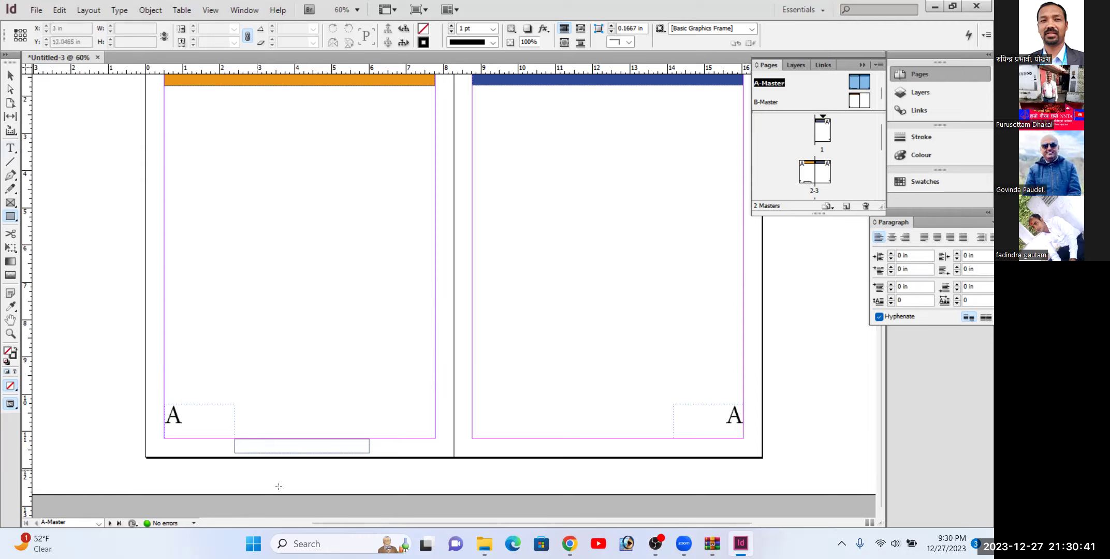
click(10, 75)
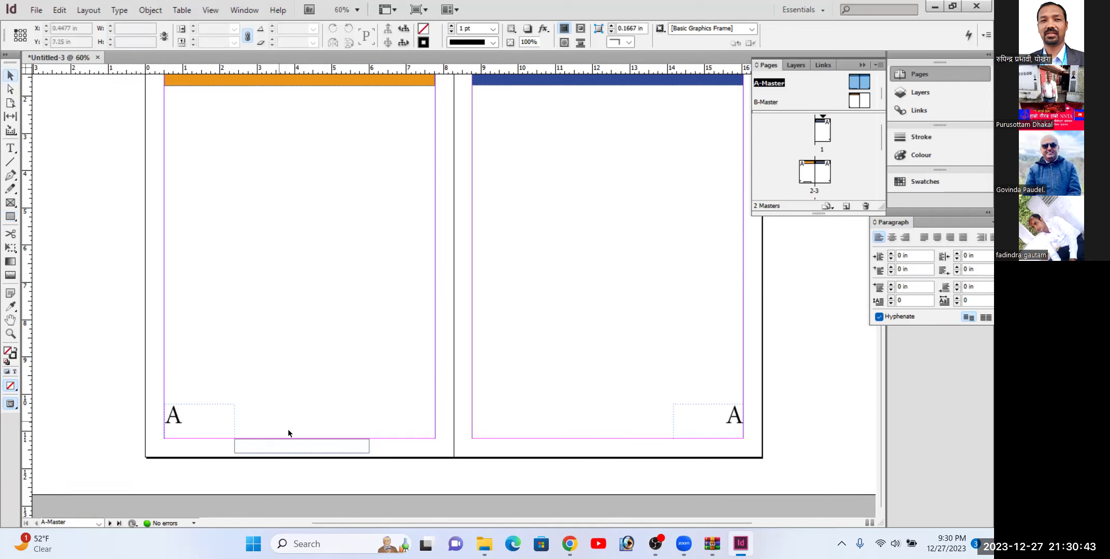
click(304, 439)
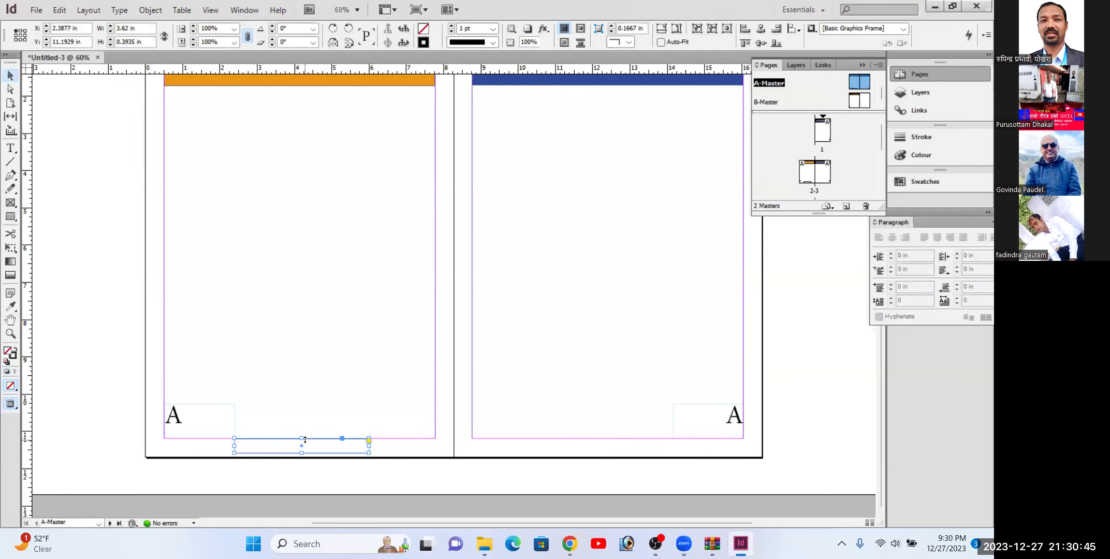
key(Delete)
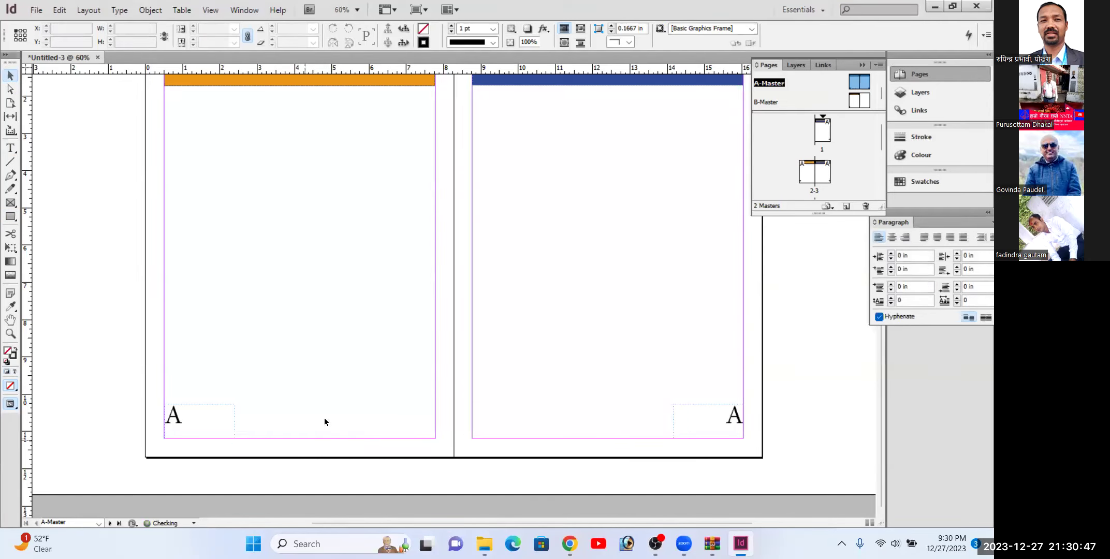
Add a footer text frame with the author's name below the left A-Master page, and copy it to the right page
drag(11, 148, 59, 151)
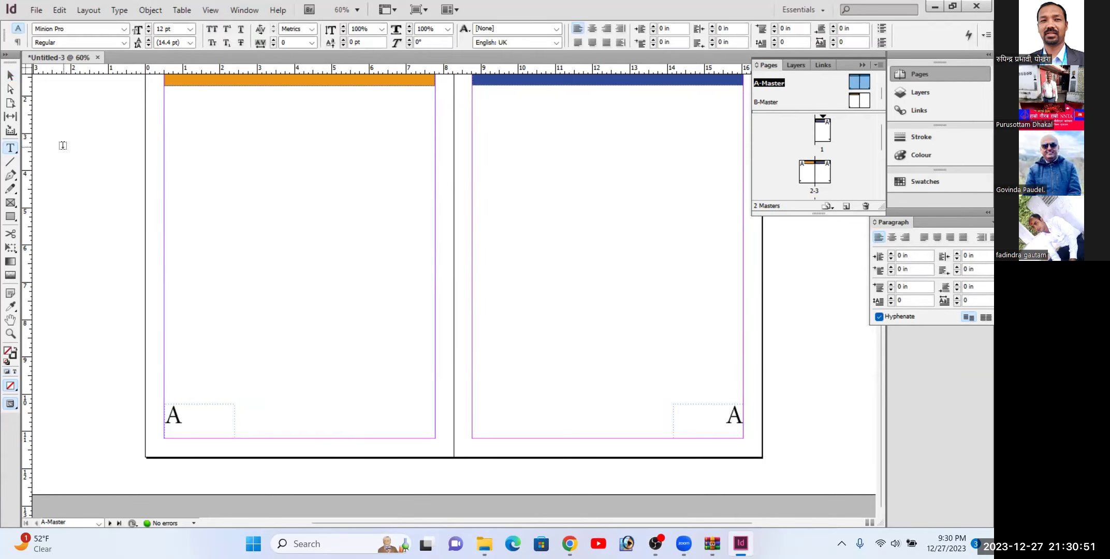
drag(251, 442, 360, 455)
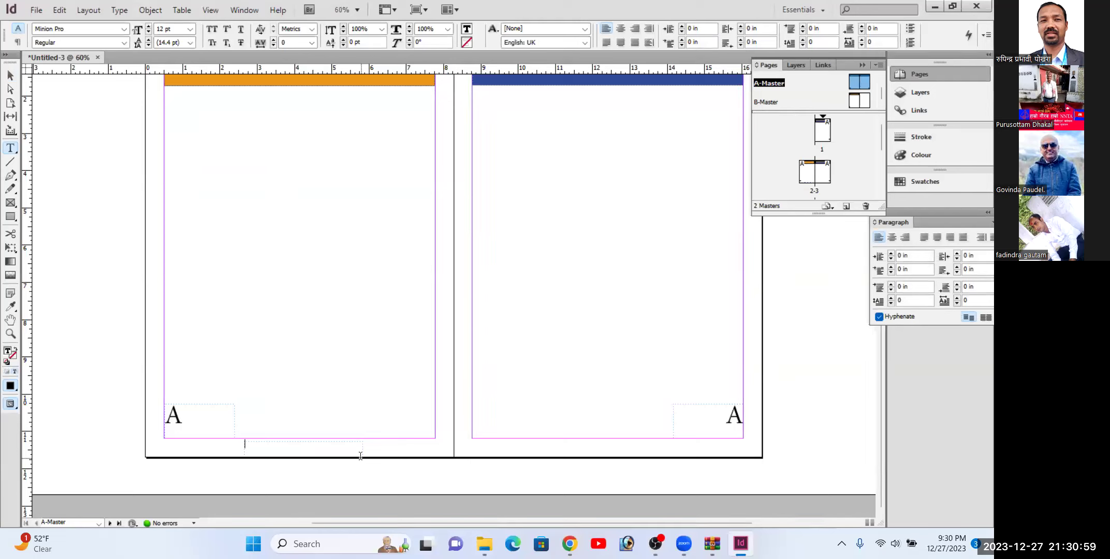
text(Mah)
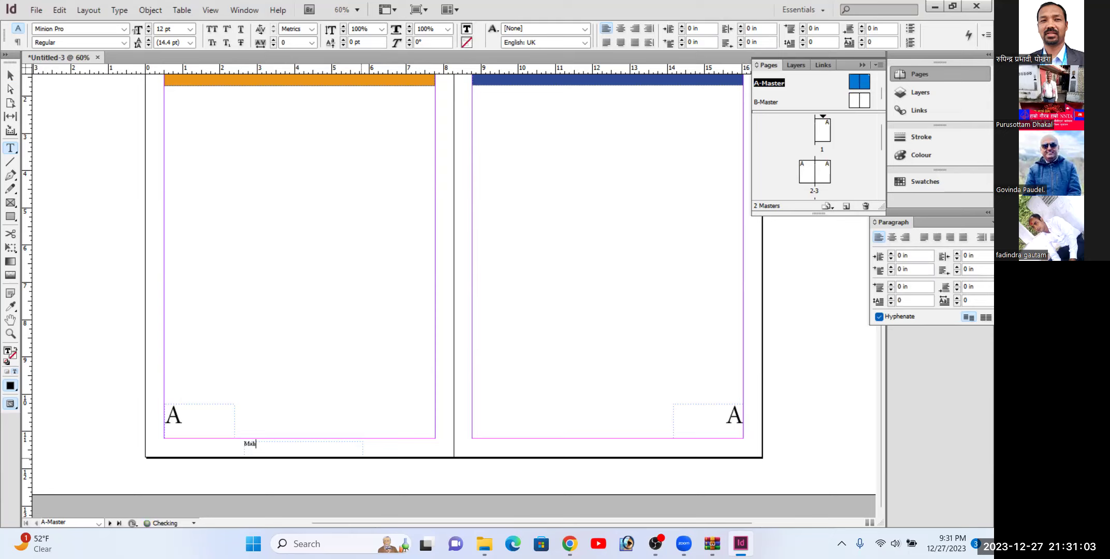
text(endra)
click(10, 75)
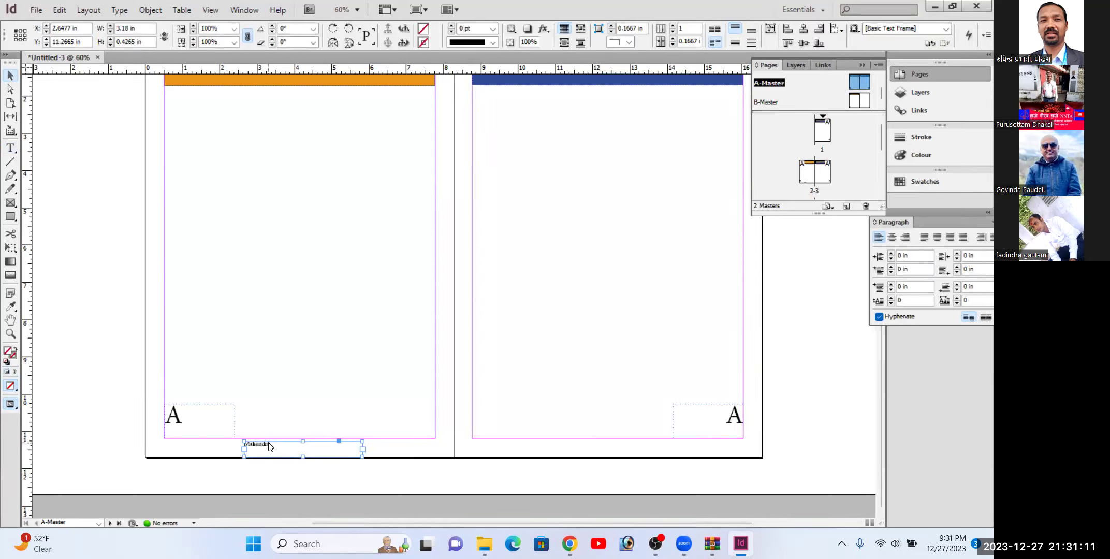
drag(269, 446, 549, 445)
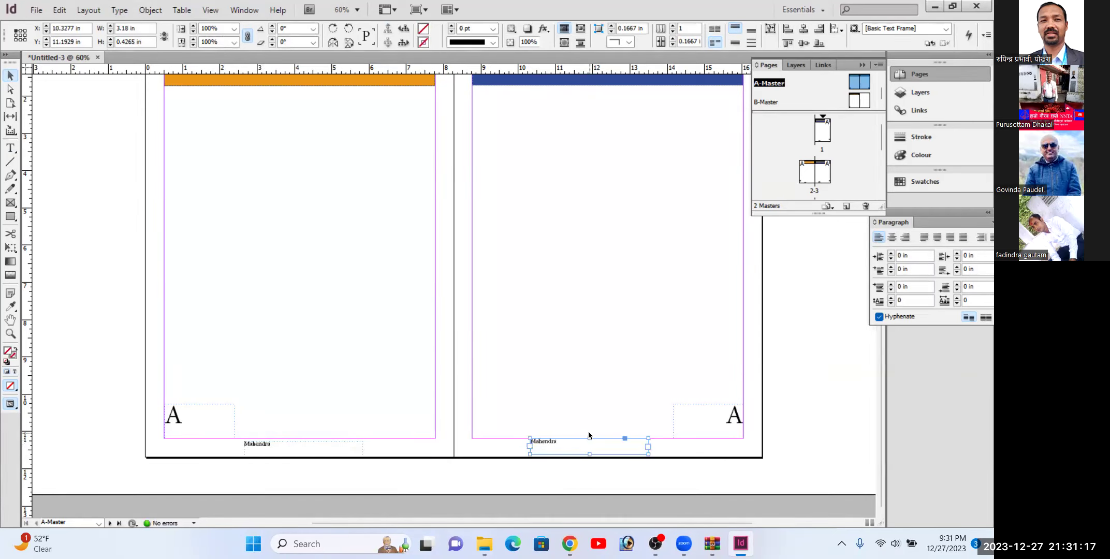
click(604, 395)
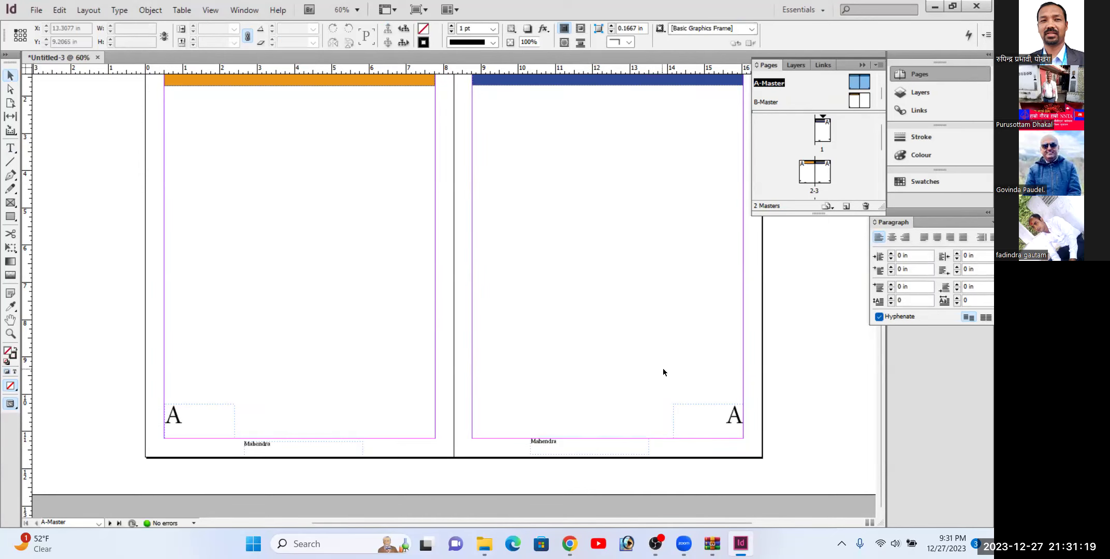
Go to document page 1 and scroll through spreads 2-3, 4-5, 6-7 and page 8 to check headers, numbers and footers
double_click(824, 132)
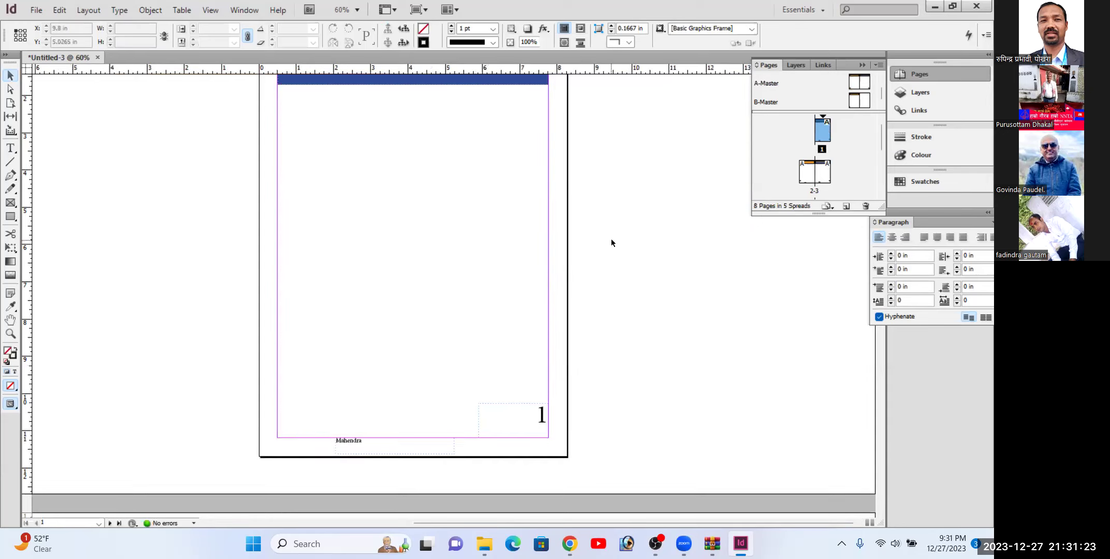
scroll(601, 265, up, 2)
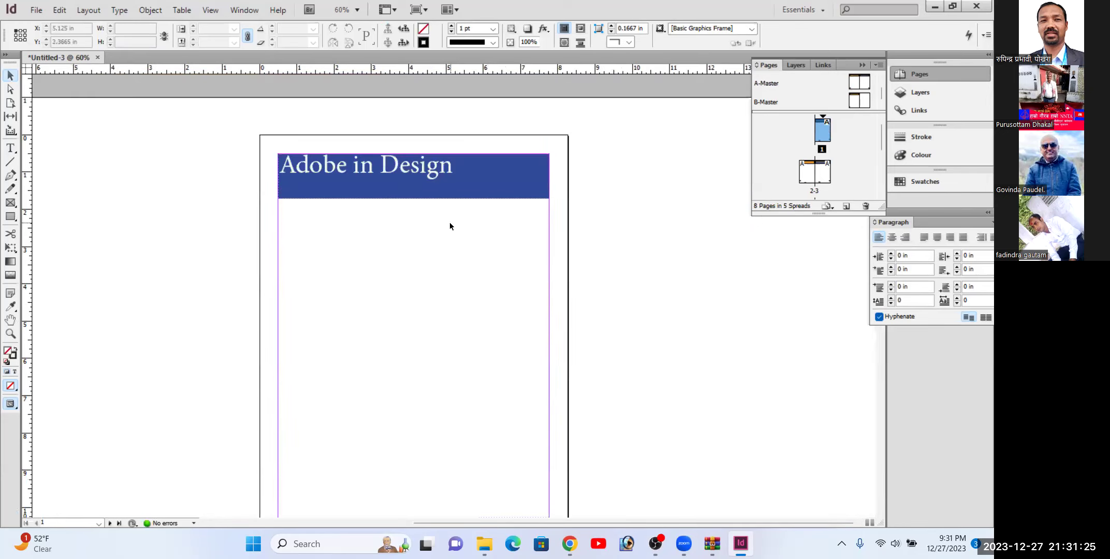
scroll(447, 232, down, 5)
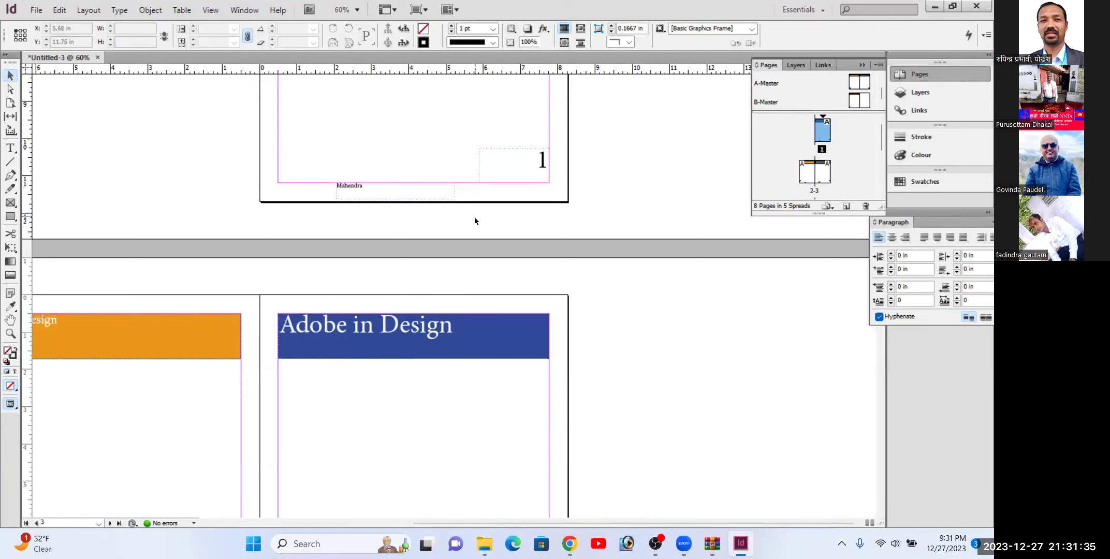
scroll(497, 259, down, 4)
scroll(275, 377, down, 3)
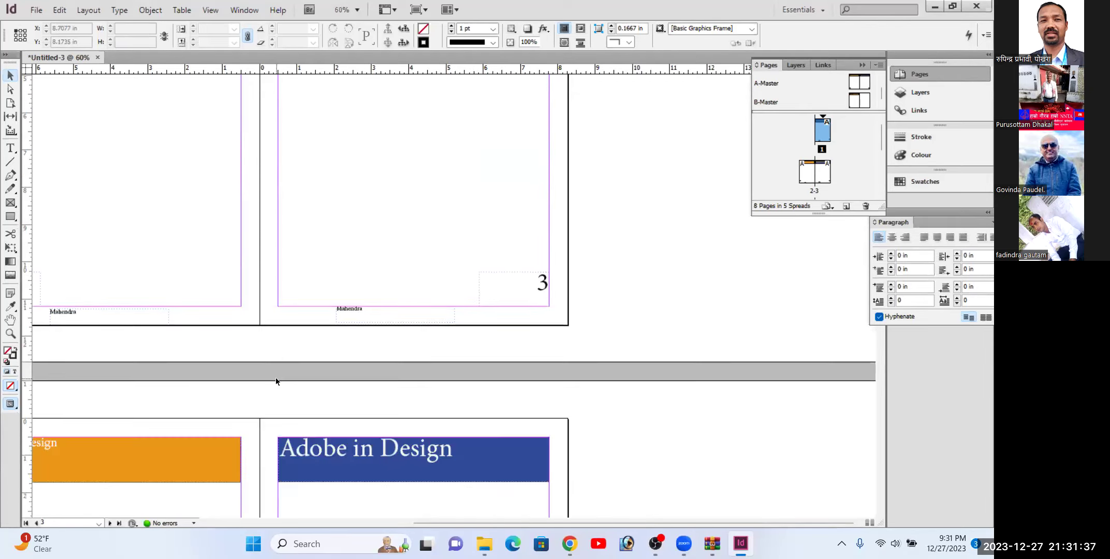
drag(196, 233, 403, 256)
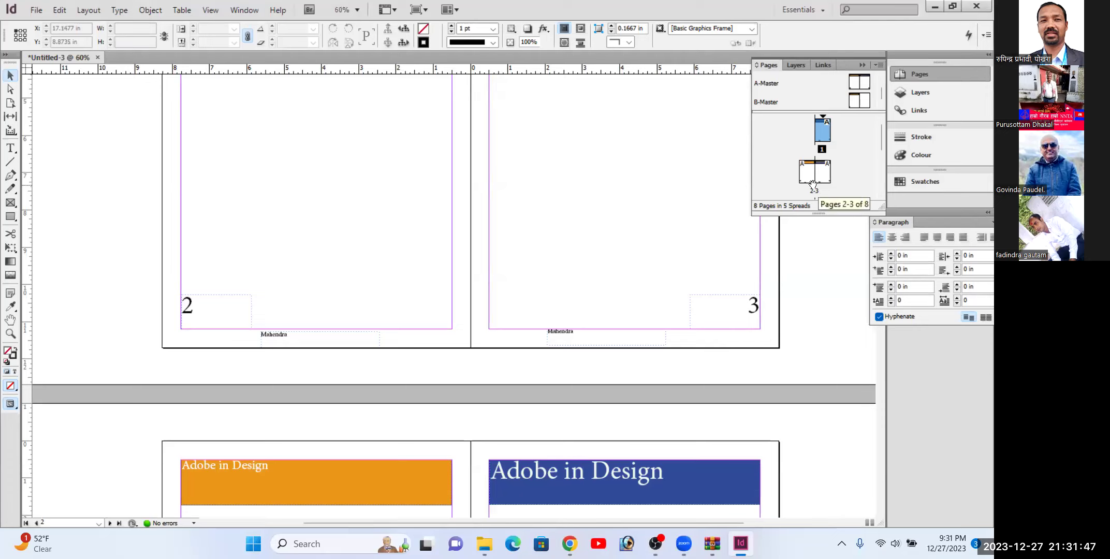
scroll(569, 278, down, 10)
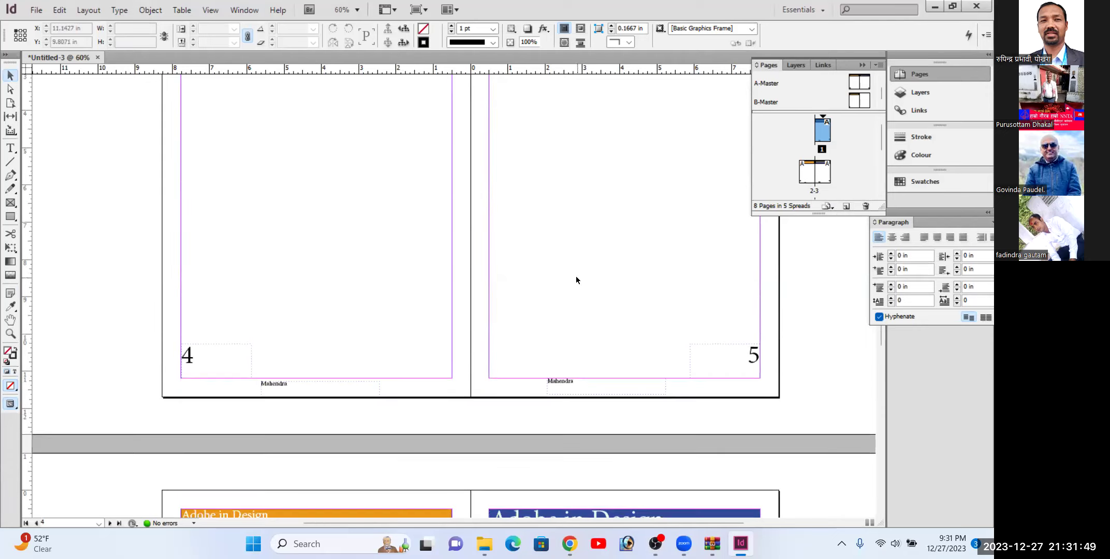
scroll(644, 353, down, 10)
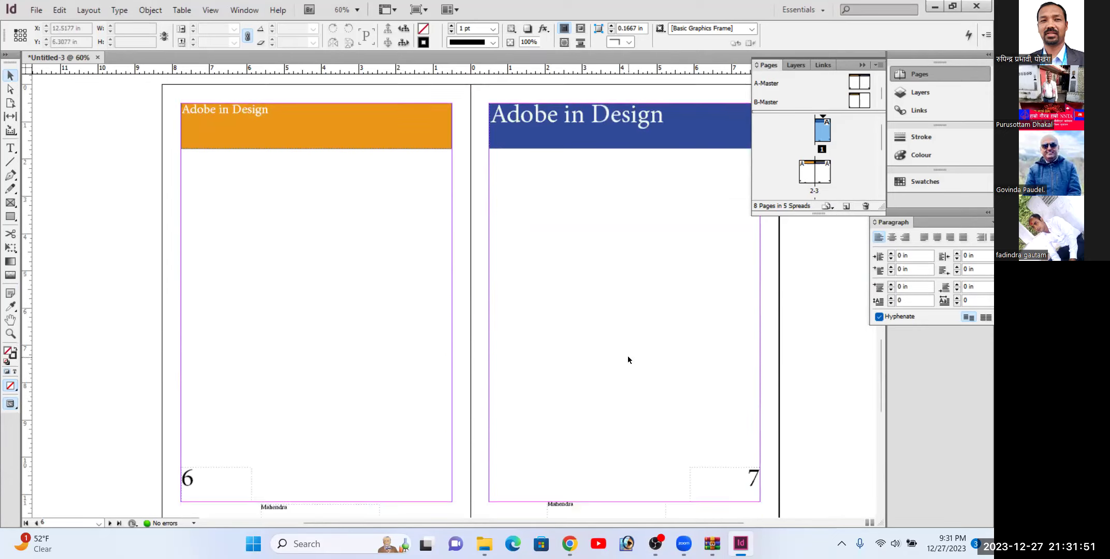
scroll(634, 353, down, 8)
scroll(635, 353, up, 9)
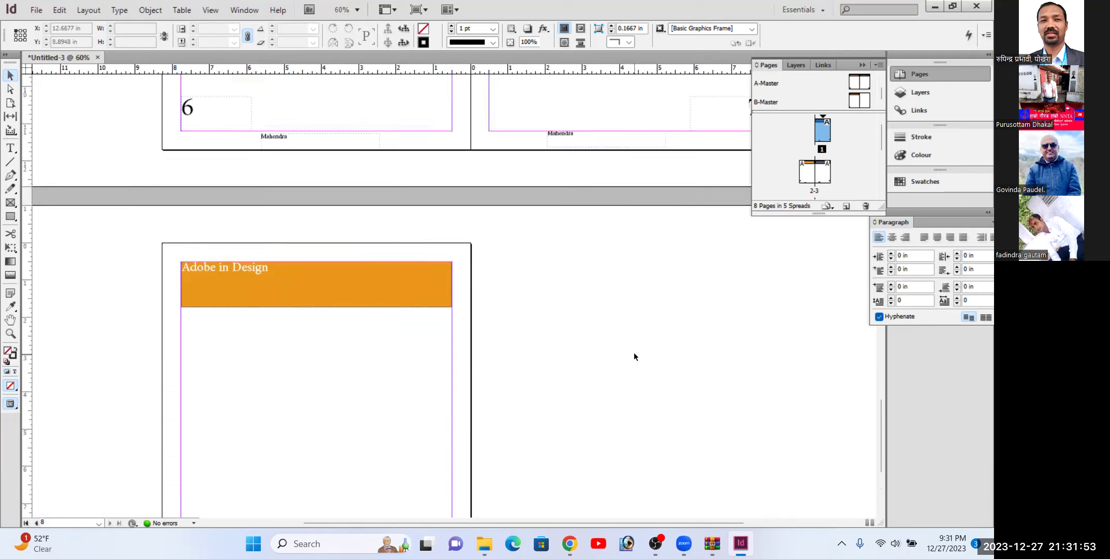
scroll(633, 354, up, 20)
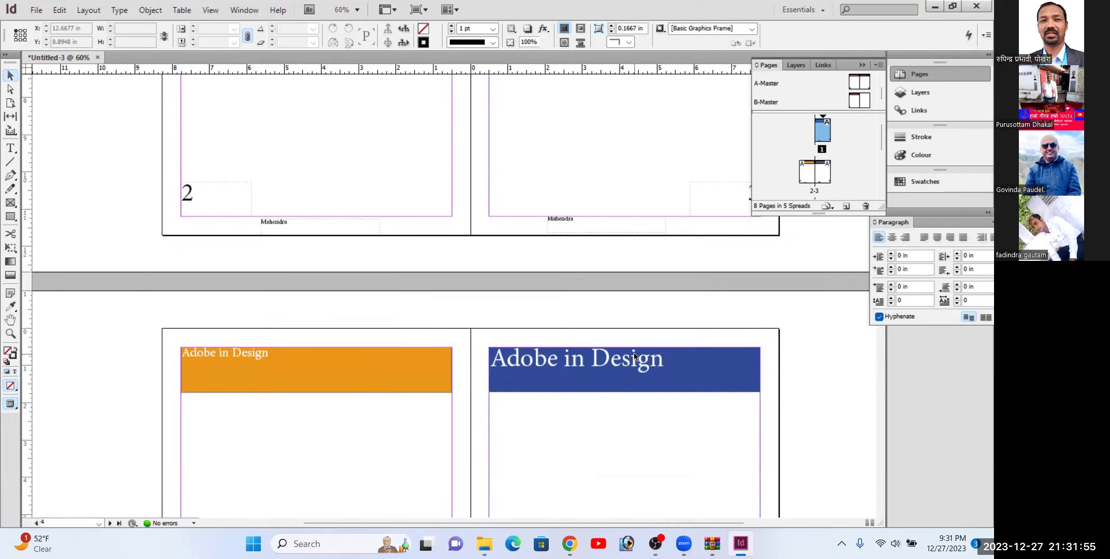
scroll(633, 357, up, 10)
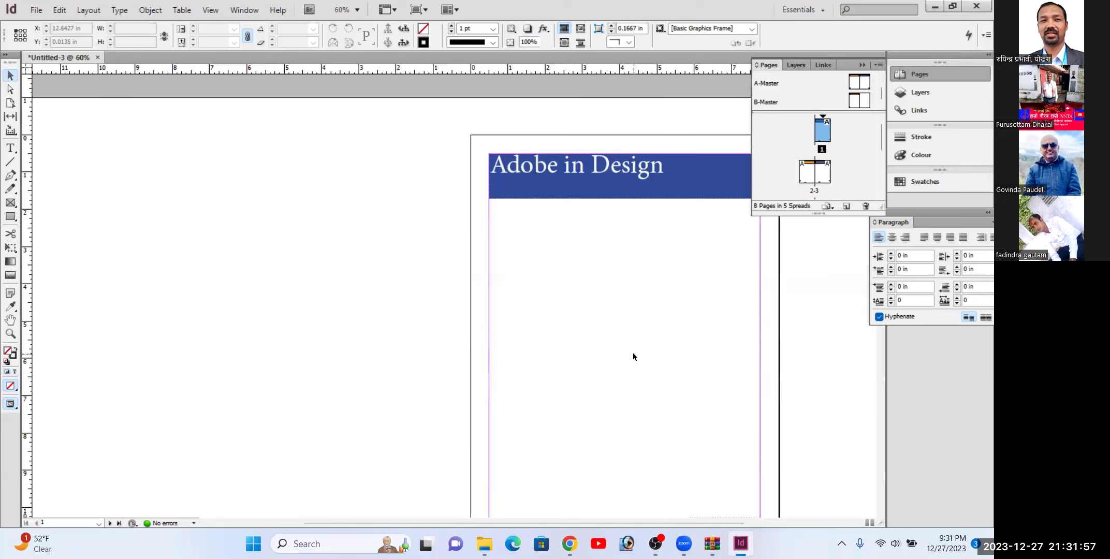
scroll(633, 354, down, 5)
scroll(633, 354, up, 5)
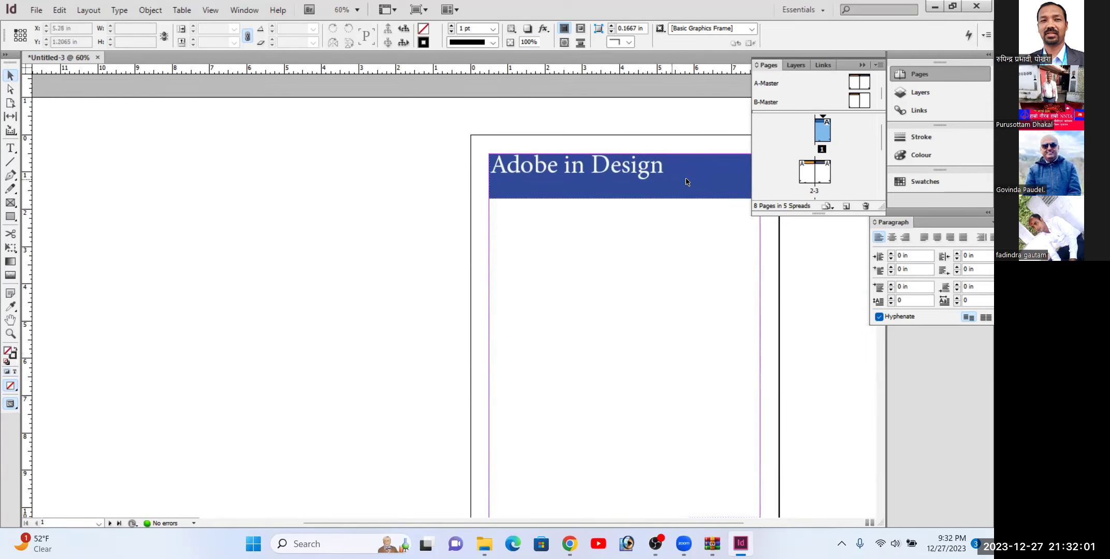
scroll(631, 359, down, 5)
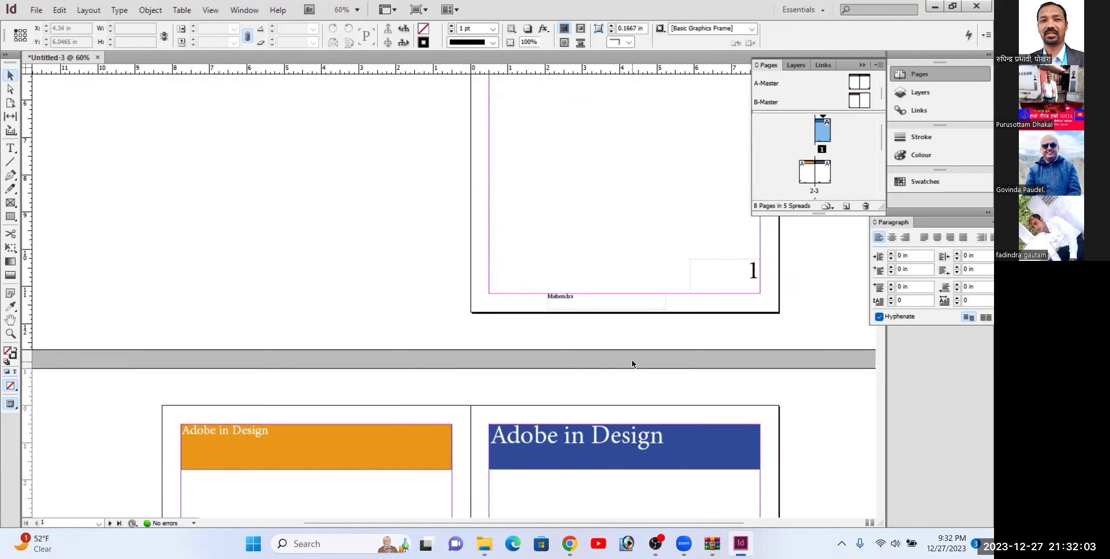
scroll(629, 367, down, 10)
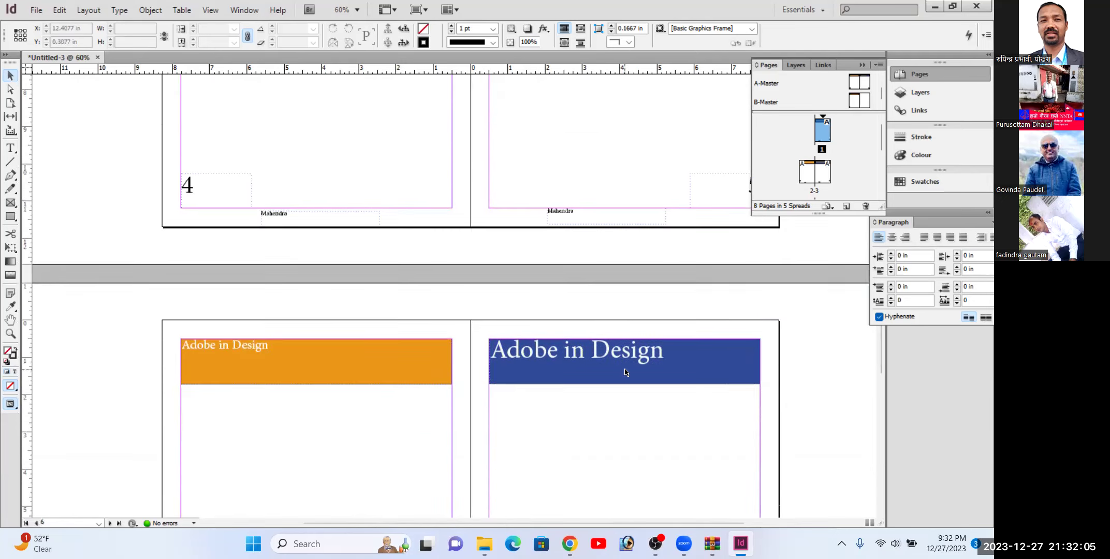
scroll(626, 364, down, 5)
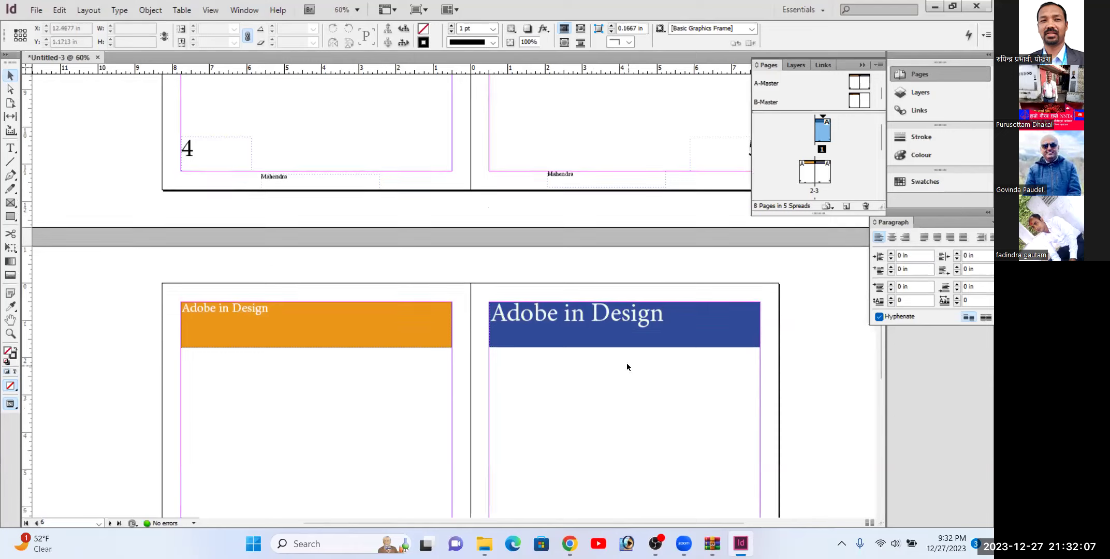
scroll(422, 444, down, 9)
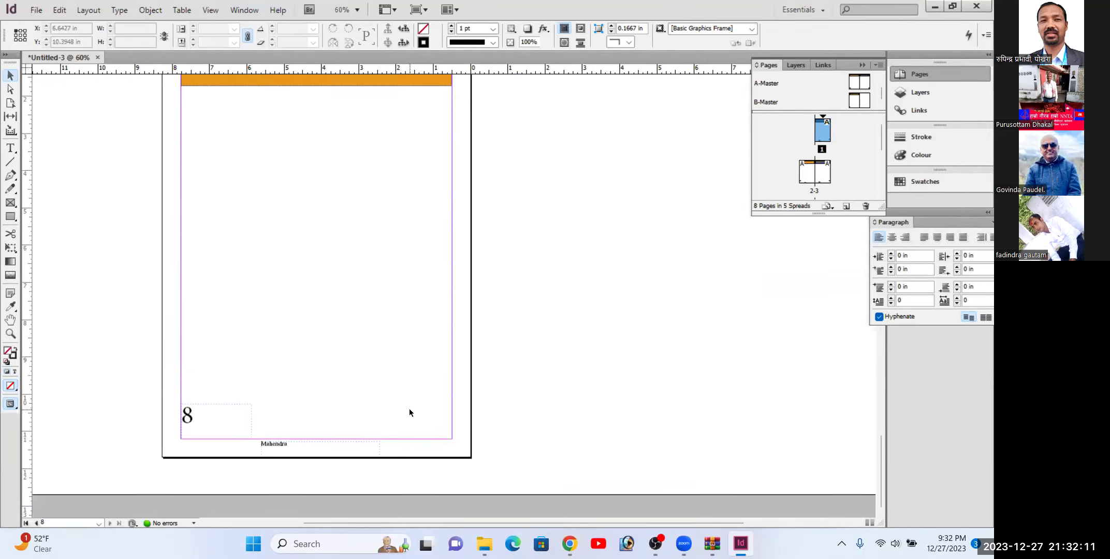
scroll(410, 409, up, 15)
scroll(410, 408, up, 15)
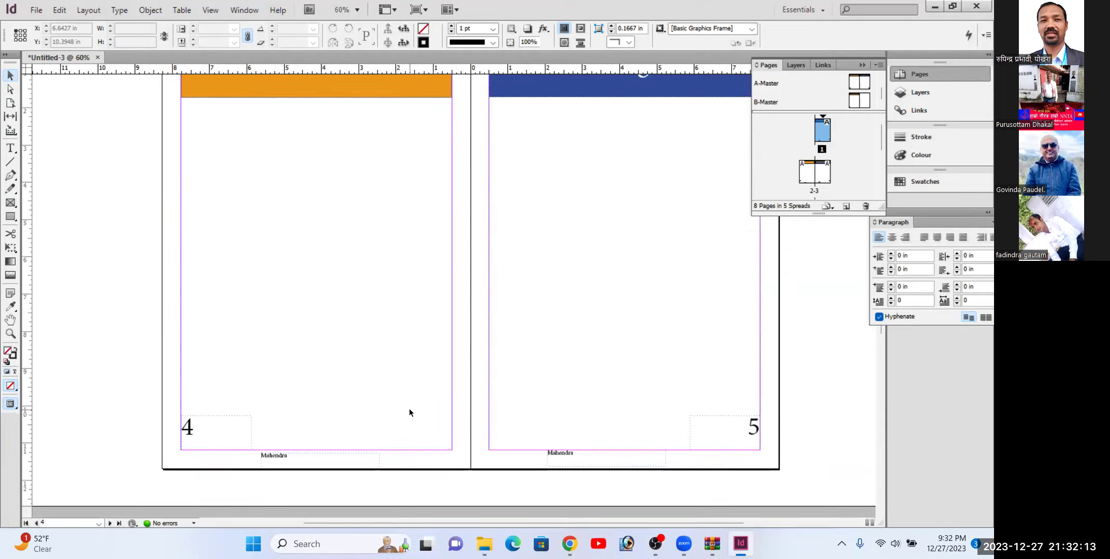
scroll(408, 413, up, 8)
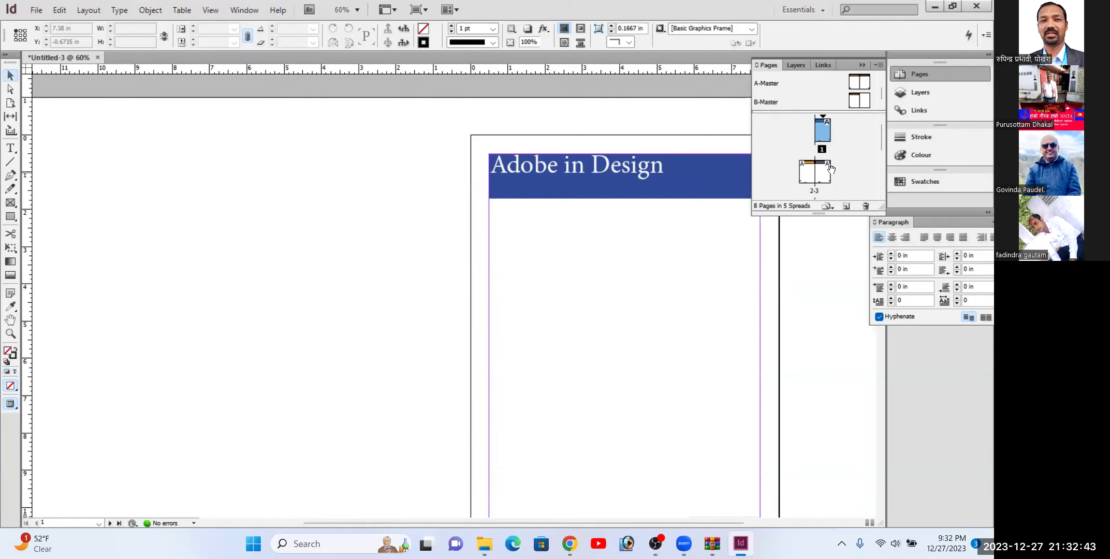
double_click(823, 134)
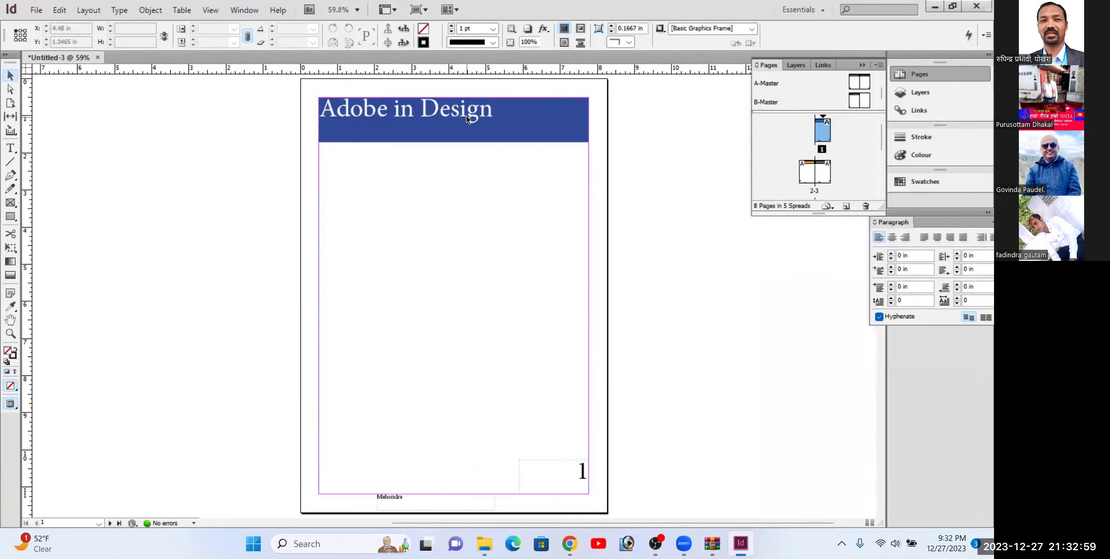
scroll(474, 190, up, 2)
scroll(475, 195, down, 20)
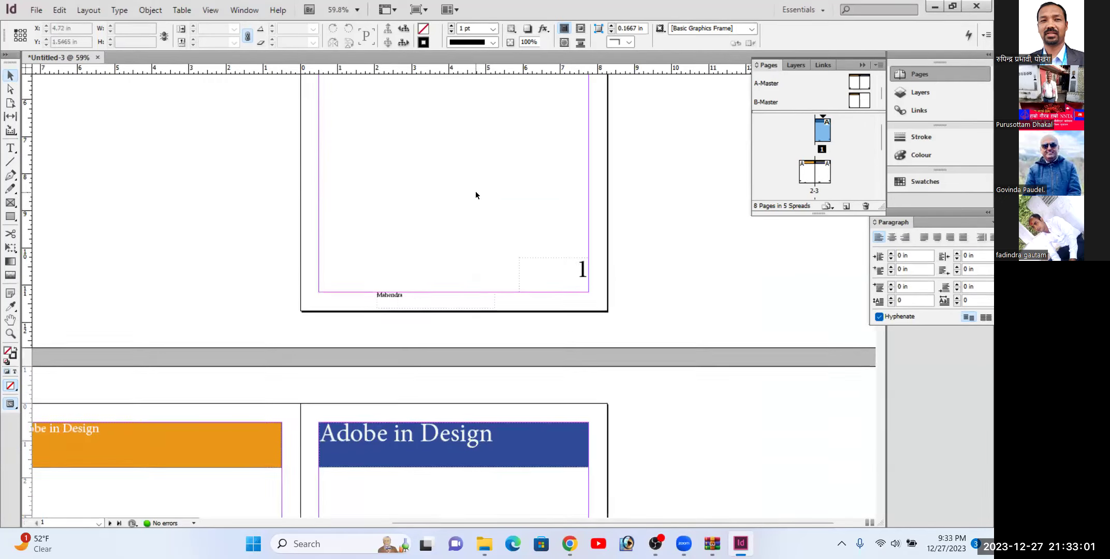
scroll(475, 195, up, 4)
scroll(475, 195, down, 15)
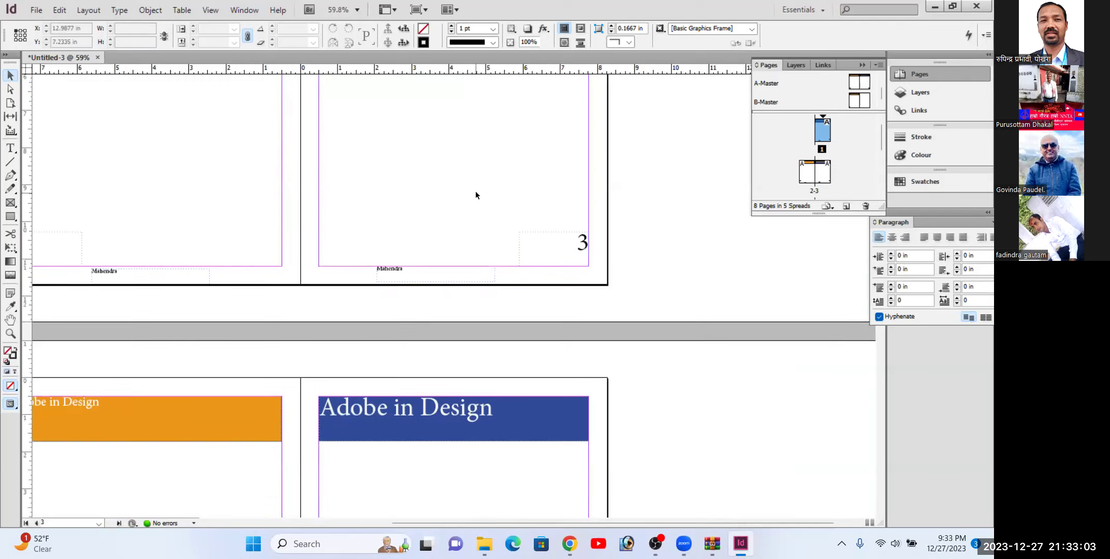
scroll(475, 195, up, 13)
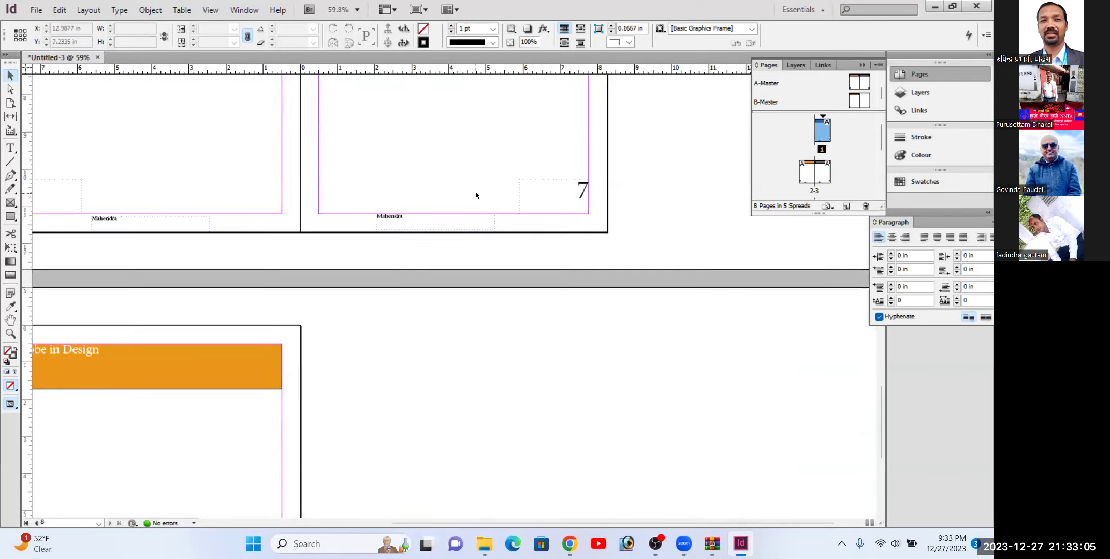
scroll(475, 195, up, 15)
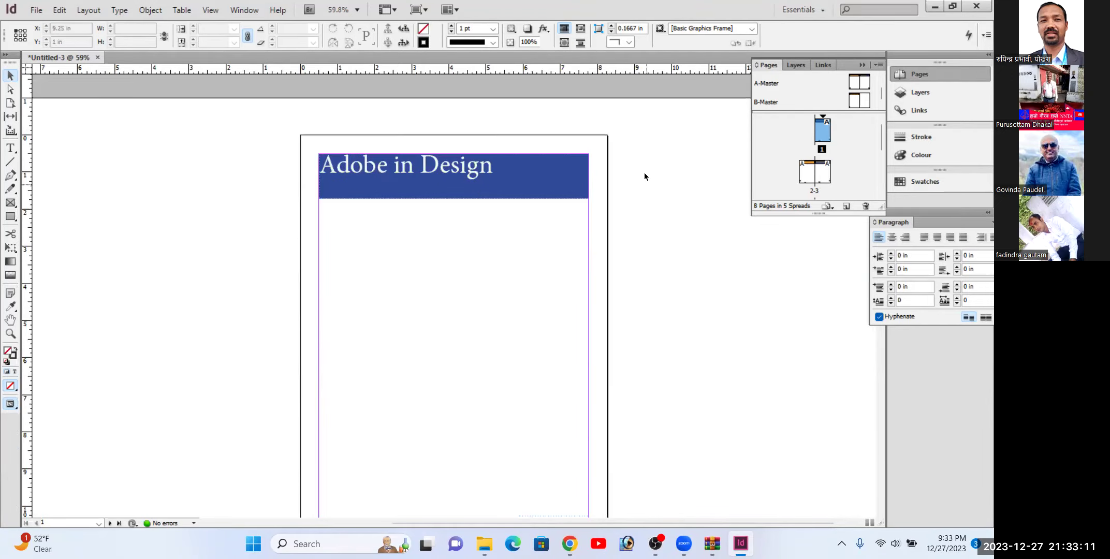
On the B-Master spread, change the B in the bottom-left text frame to W
double_click(770, 103)
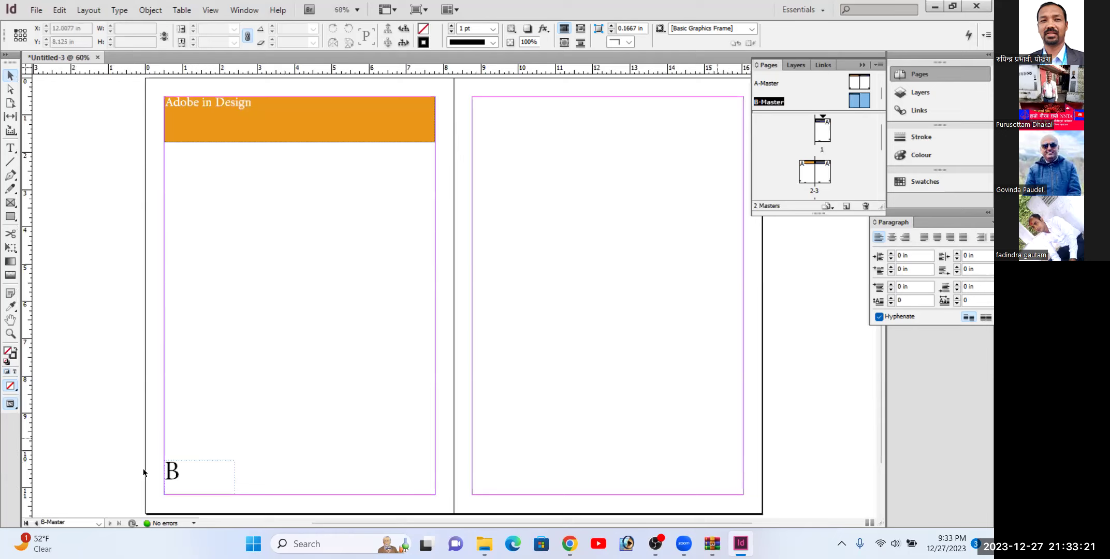
click(167, 471)
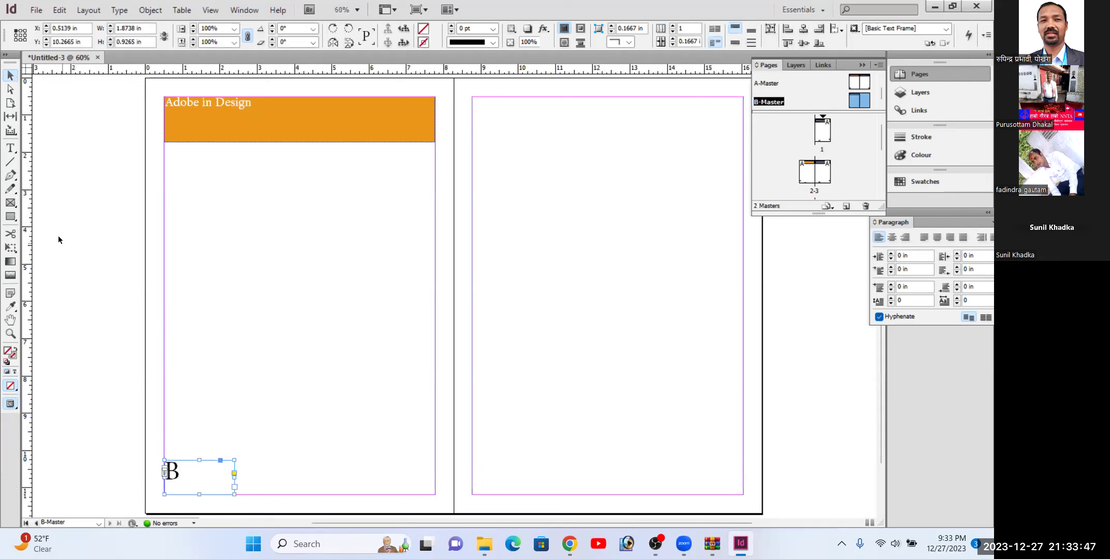
click(12, 149)
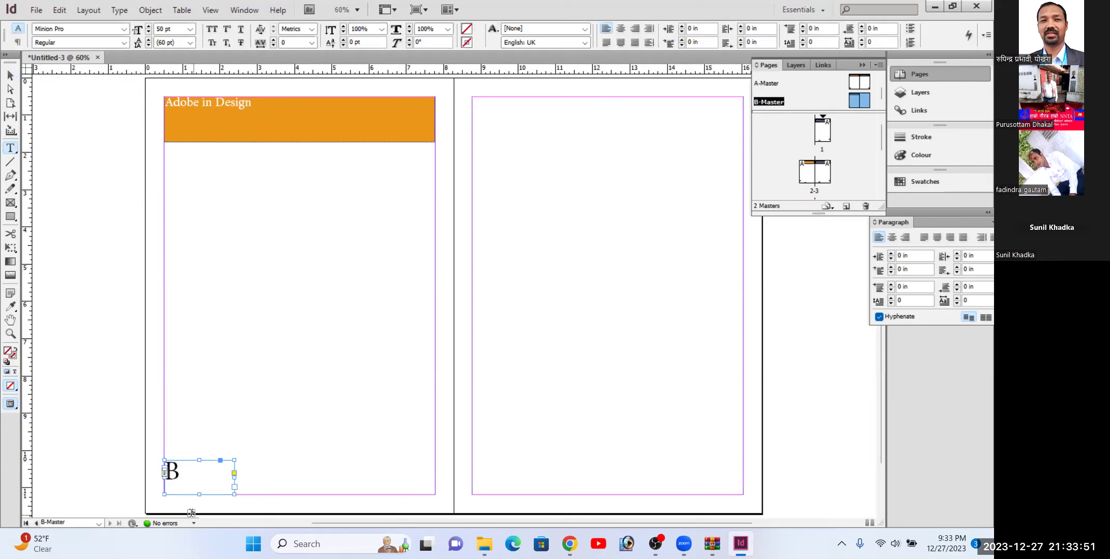
drag(181, 474, 164, 472)
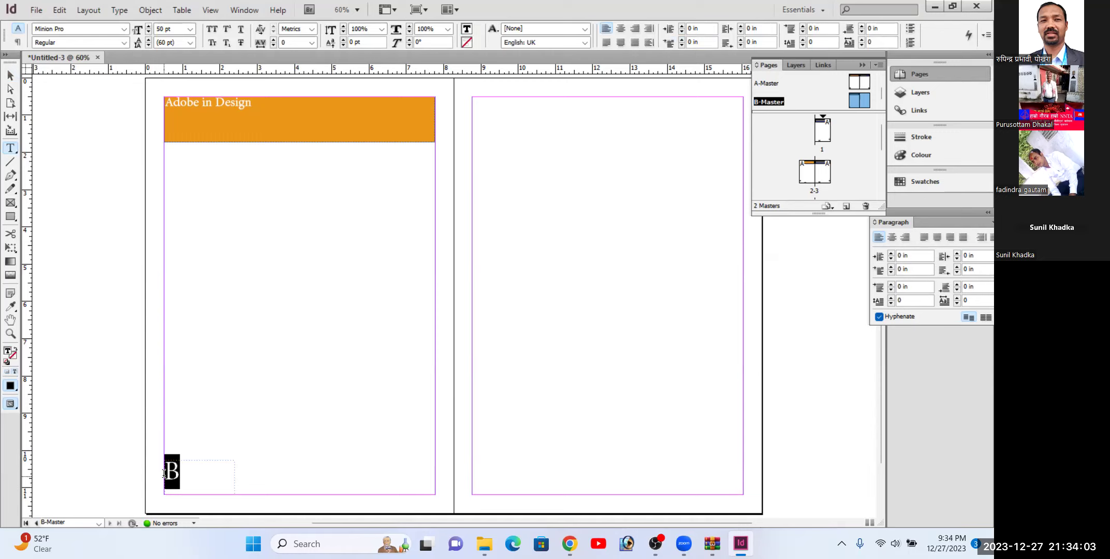
key(BackSpace)
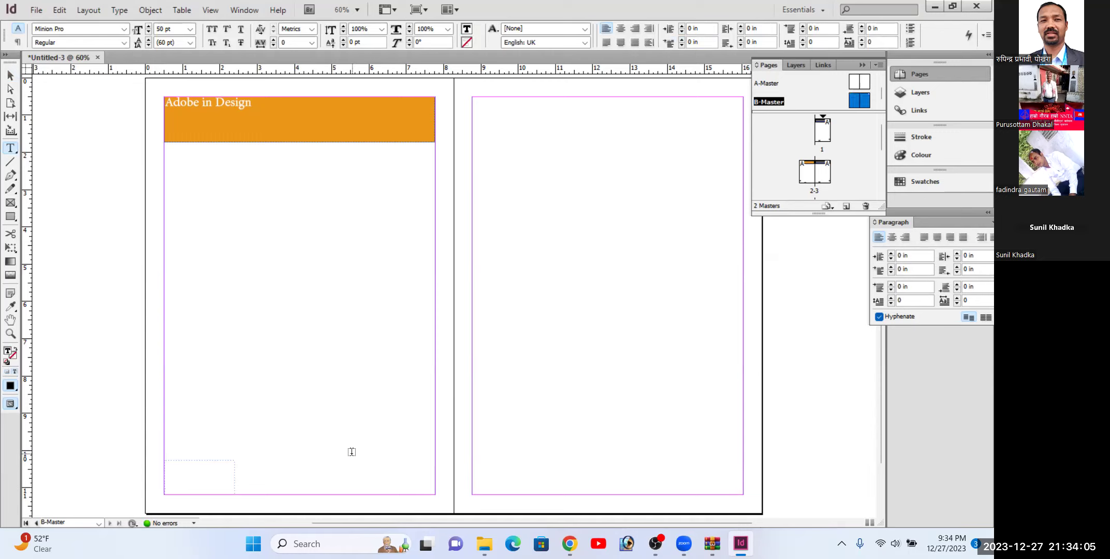
text(W)
scroll(330, 456, up, 1)
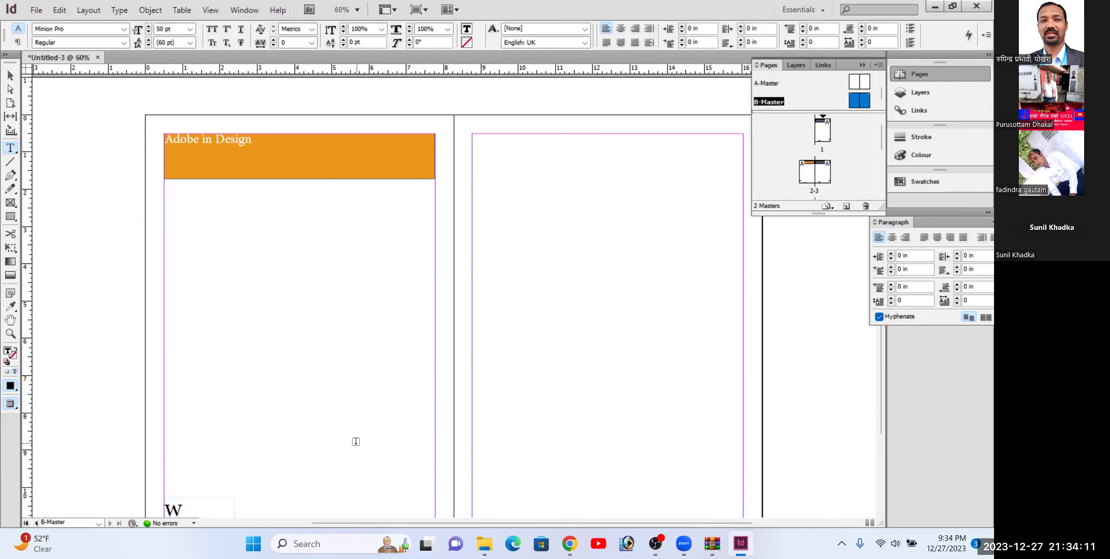
scroll(356, 442, down, 2)
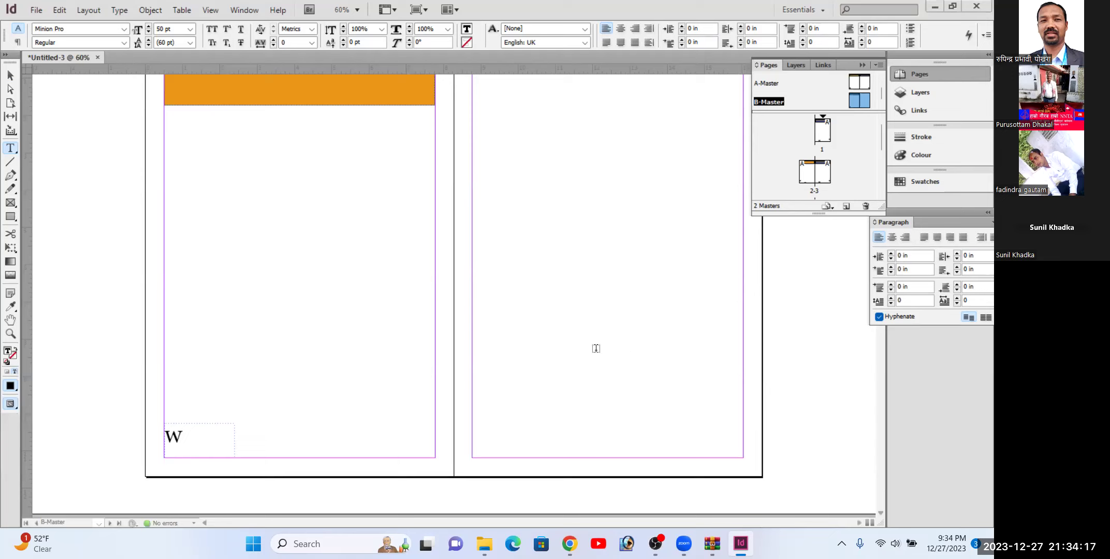
click(807, 390)
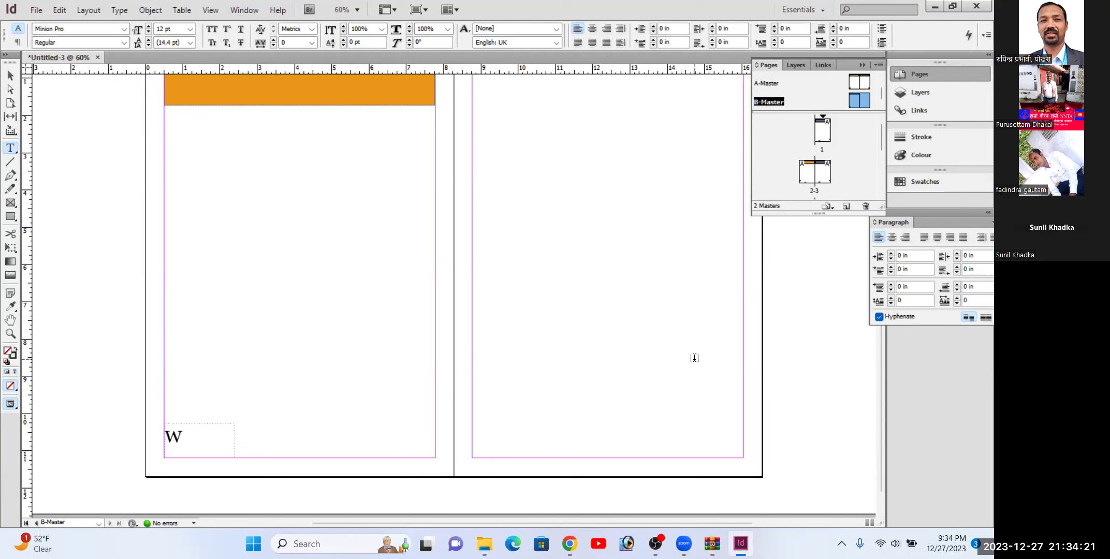
scroll(693, 358, up, 3)
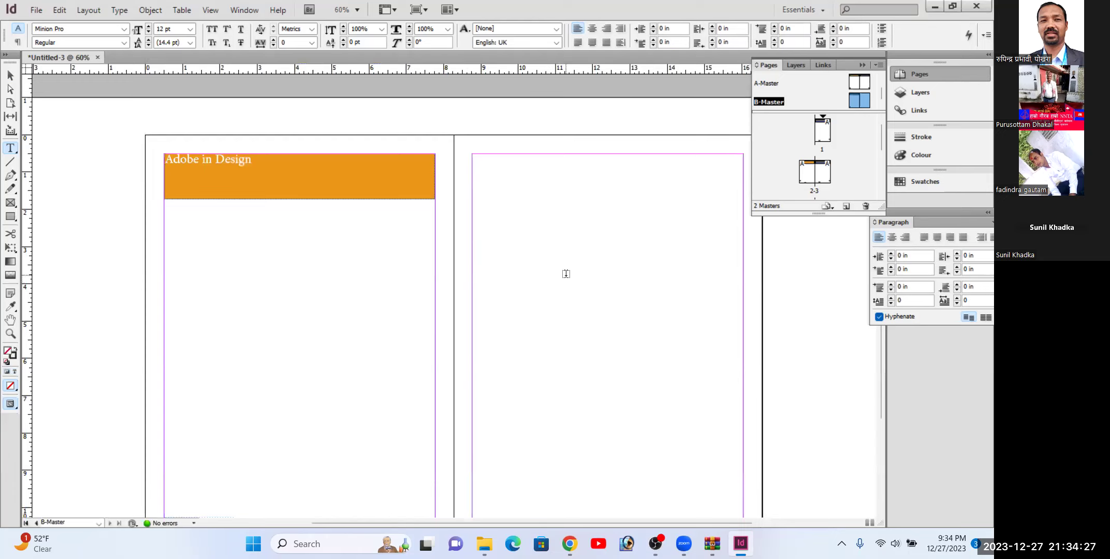
scroll(565, 274, down, 3)
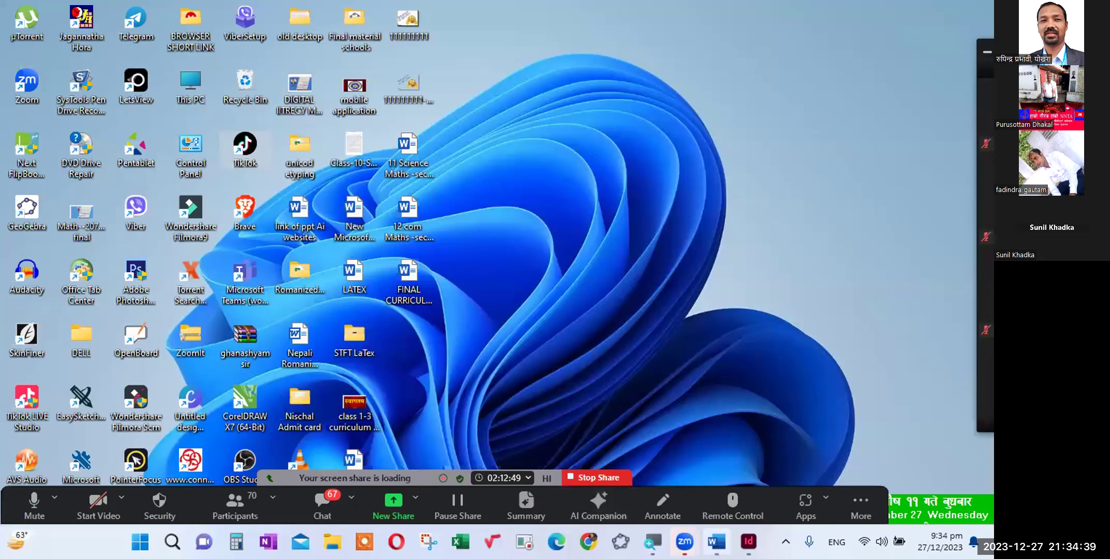
Back in InDesign, draw a text frame near the page top and type 'CVFFFF'
click(748, 540)
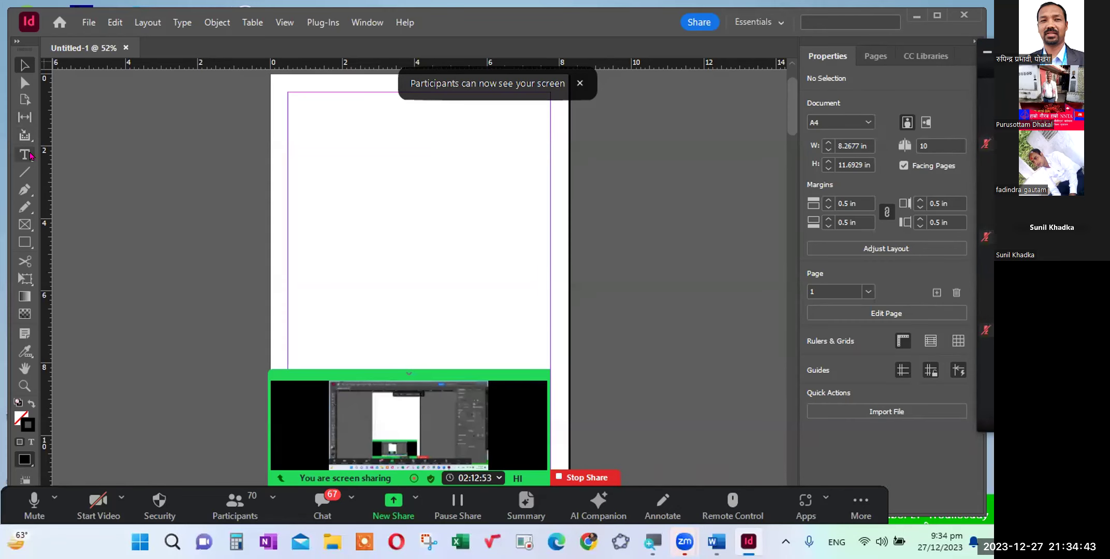
click(24, 154)
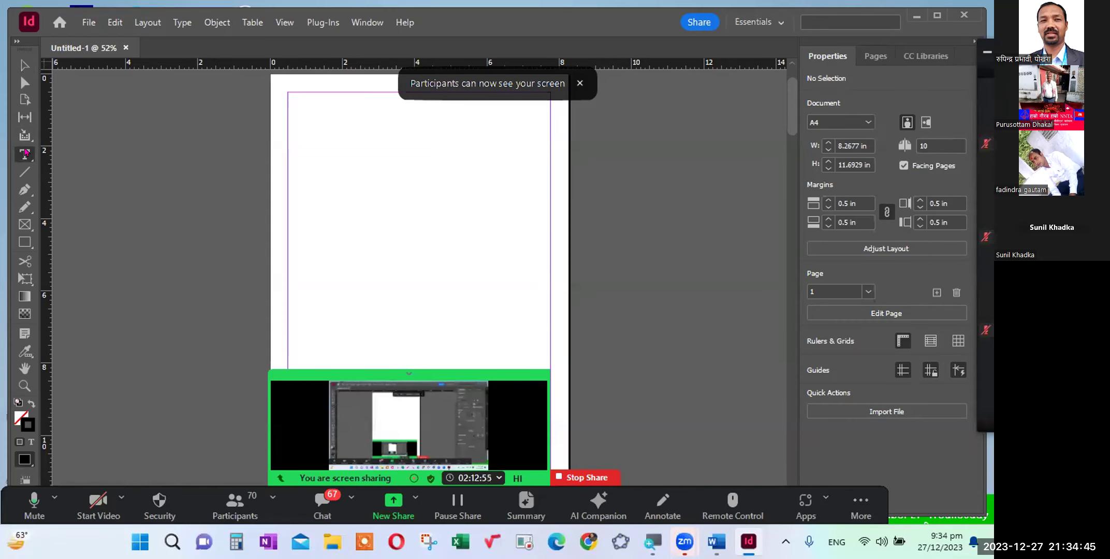
drag(298, 112, 435, 229)
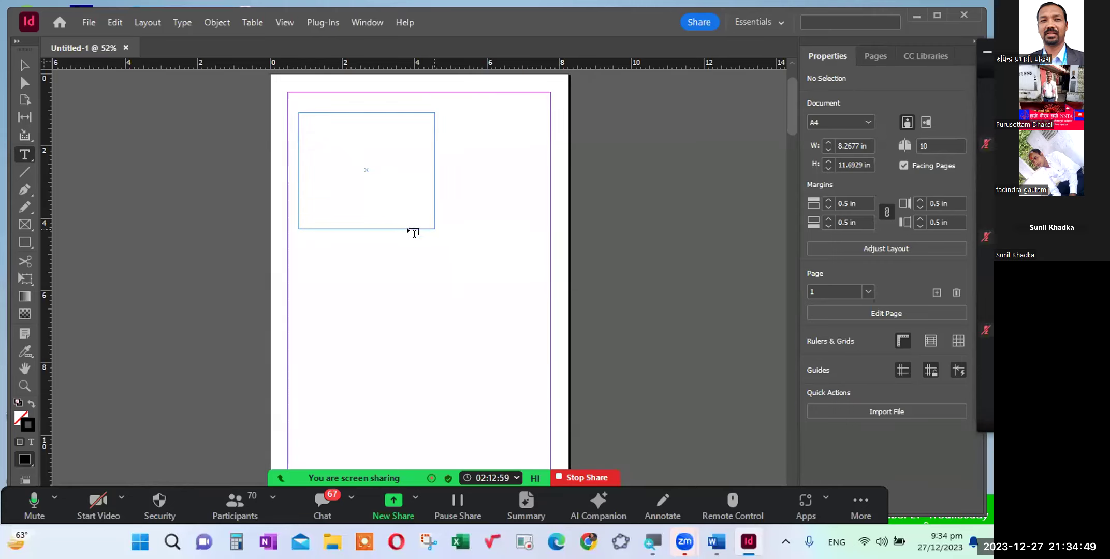
click(333, 137)
text(CVFFFFF)
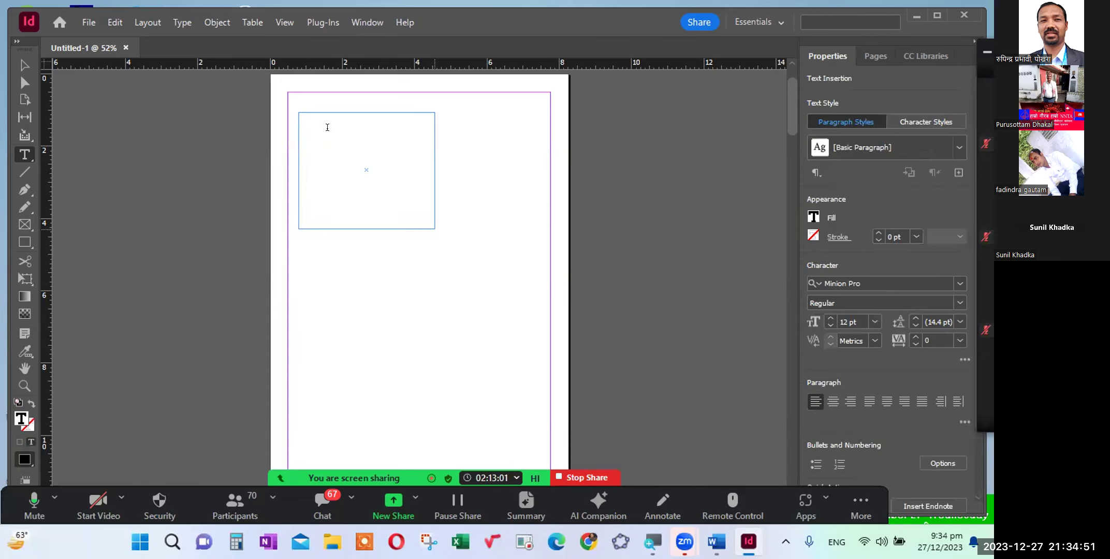
click(390, 279)
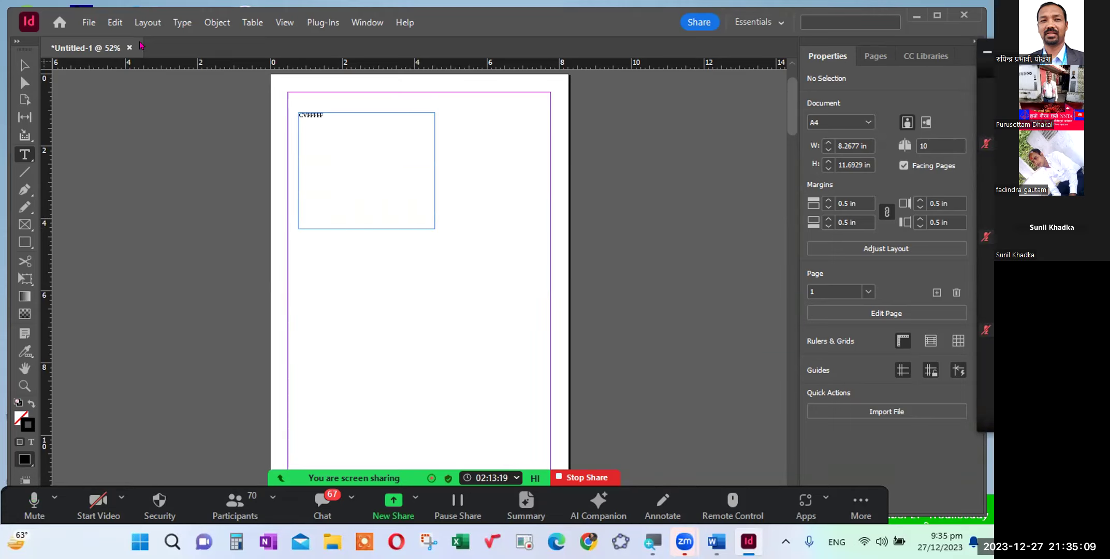
Delete the 'CVFFFF' test text frame
right_click(343, 136)
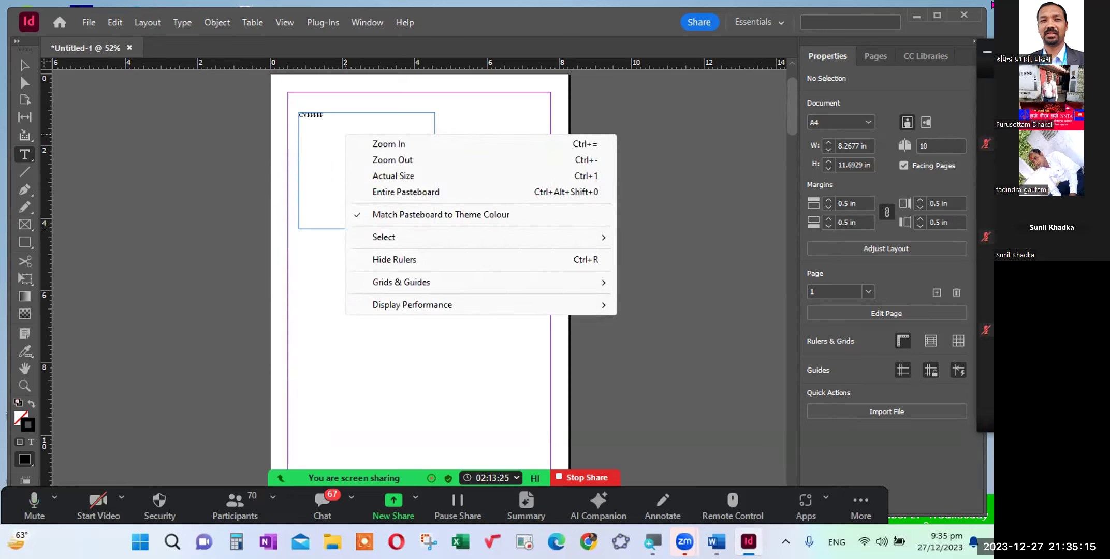
click(24, 66)
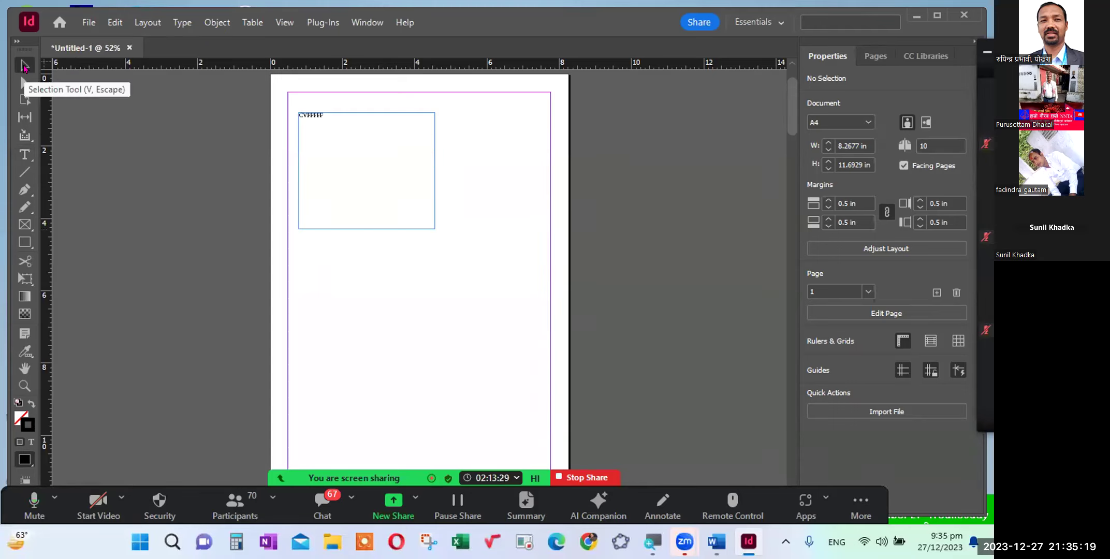
click(357, 113)
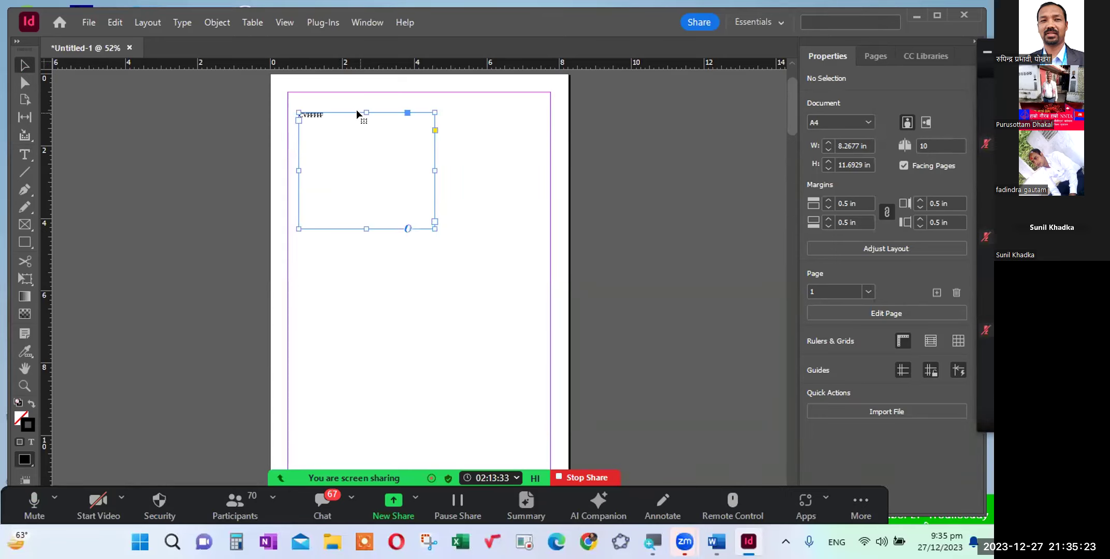
key(Delete)
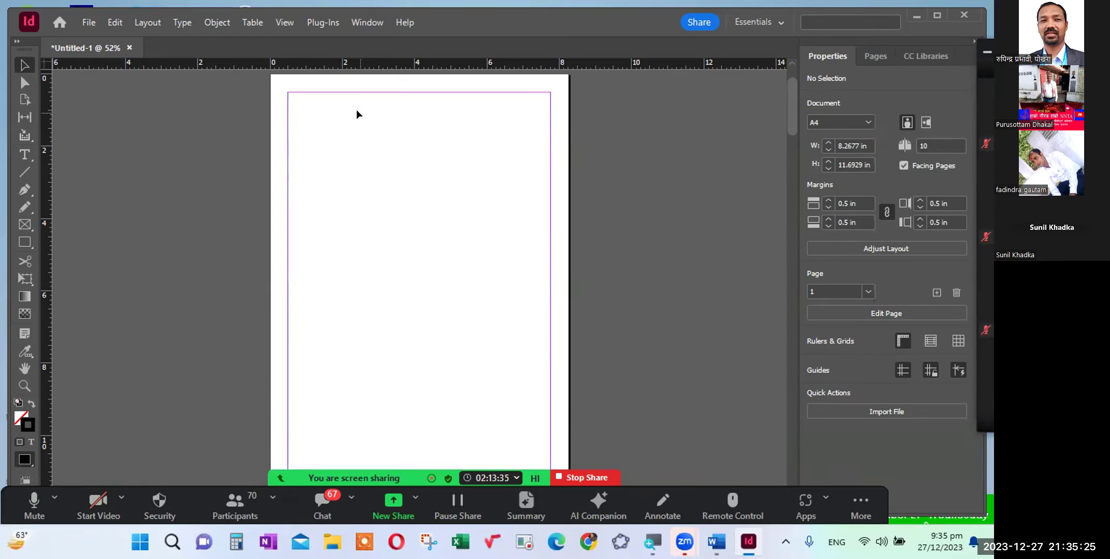
Draw a new text frame with 'HHHHHHHH', then close Untitled-1
click(24, 154)
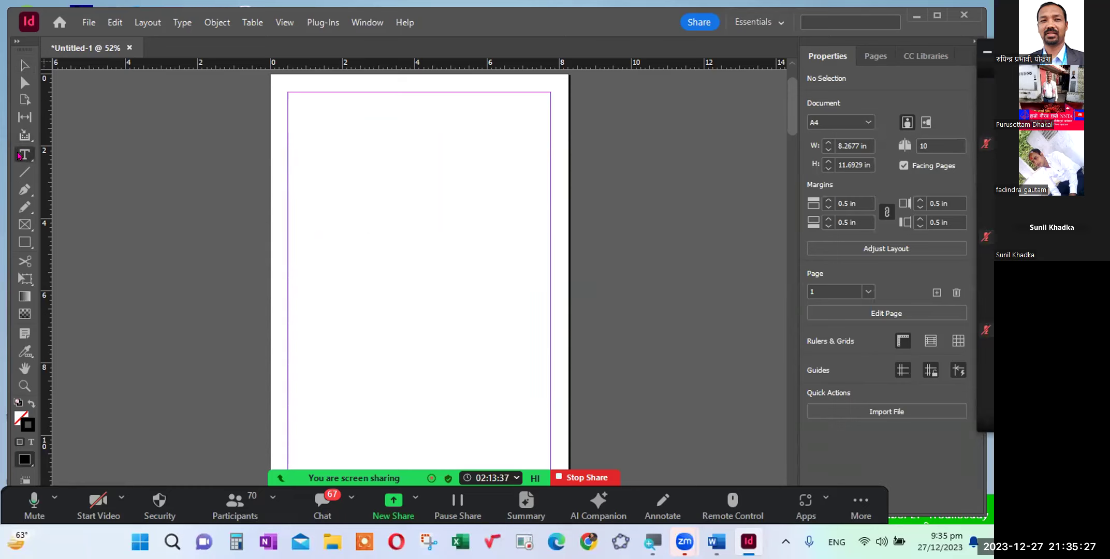
mouse_move(301, 122)
mouse_down()
mouse_move(374, 191)
mouse_move(455, 201)
mouse_up()
text(HHHHHHHH)
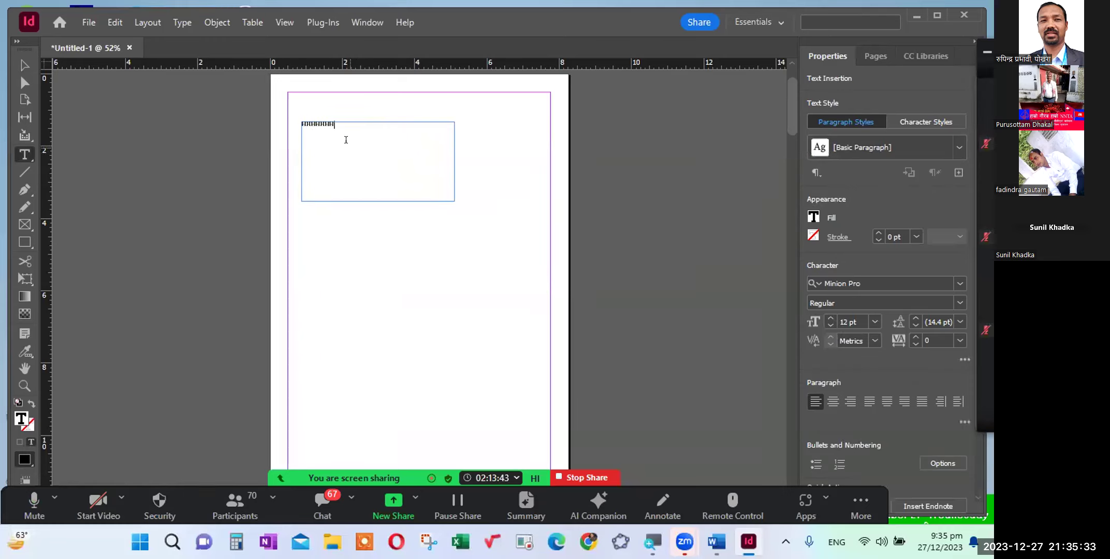
click(20, 63)
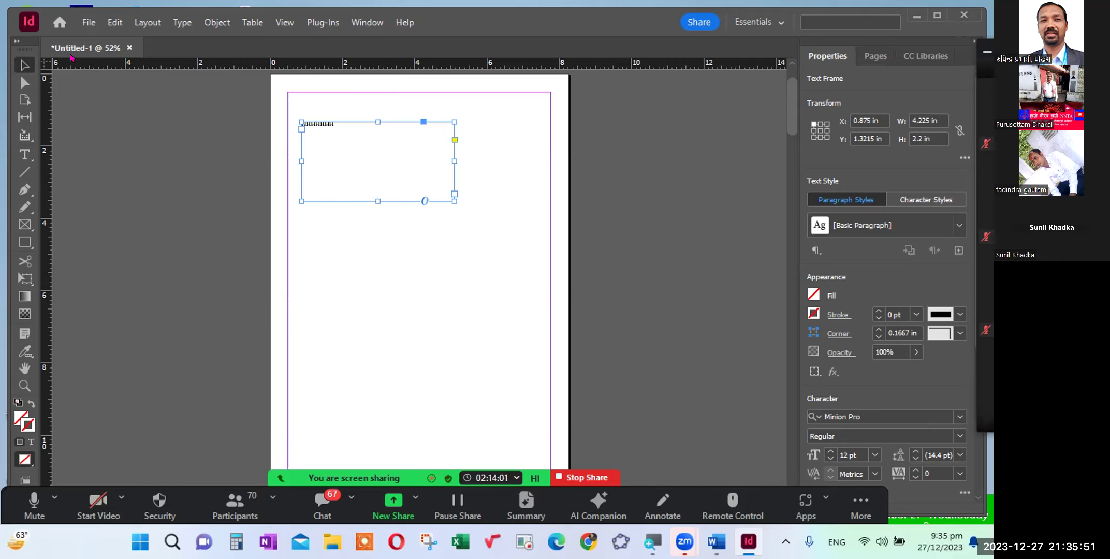
click(129, 47)
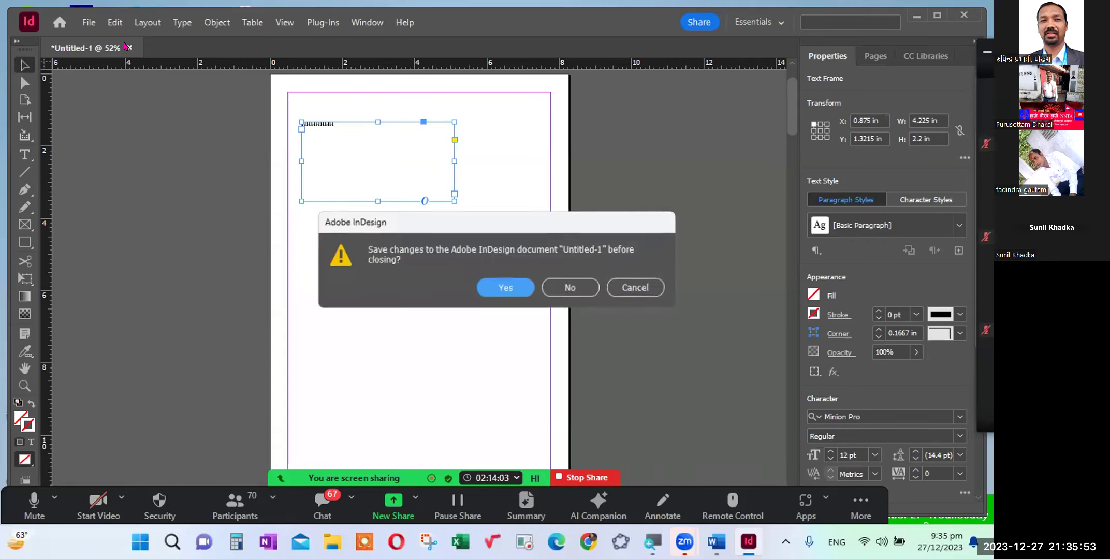
Close Untitled-1 without saving its changes
click(564, 289)
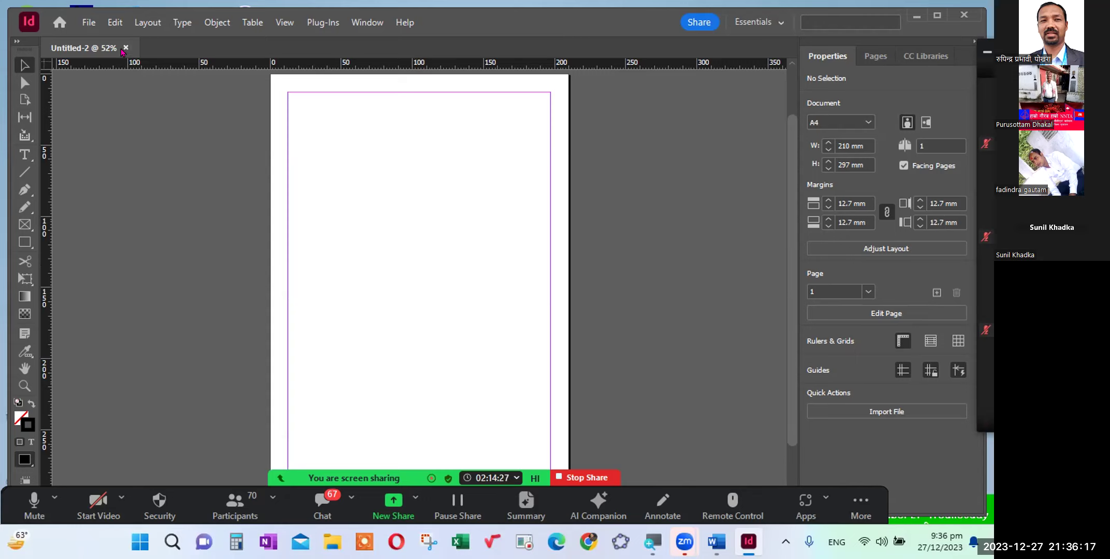
Create a new A4 facing-pages document from File > New > Document
click(89, 22)
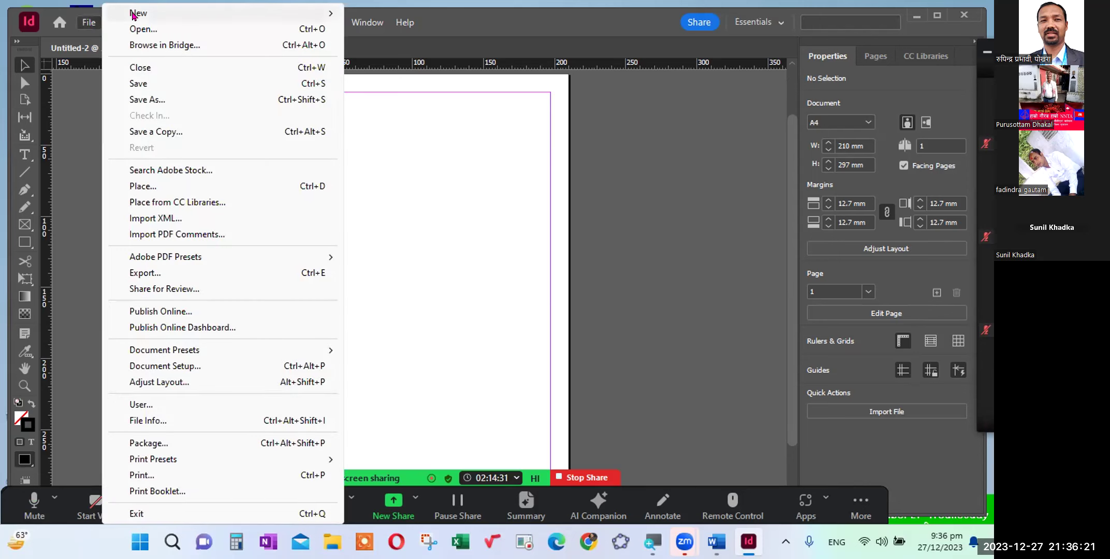
mouse_move(134, 16)
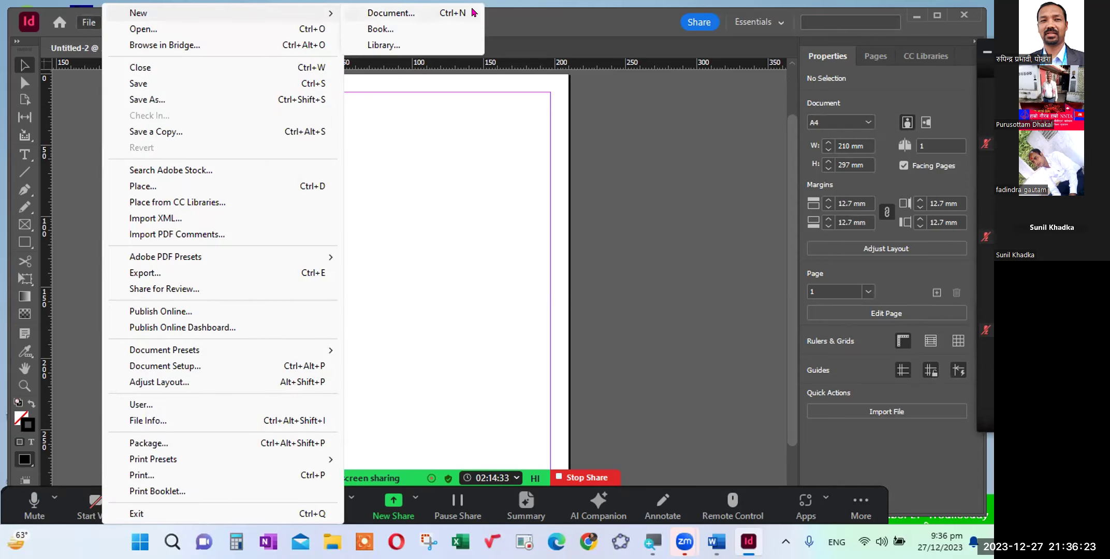
click(472, 12)
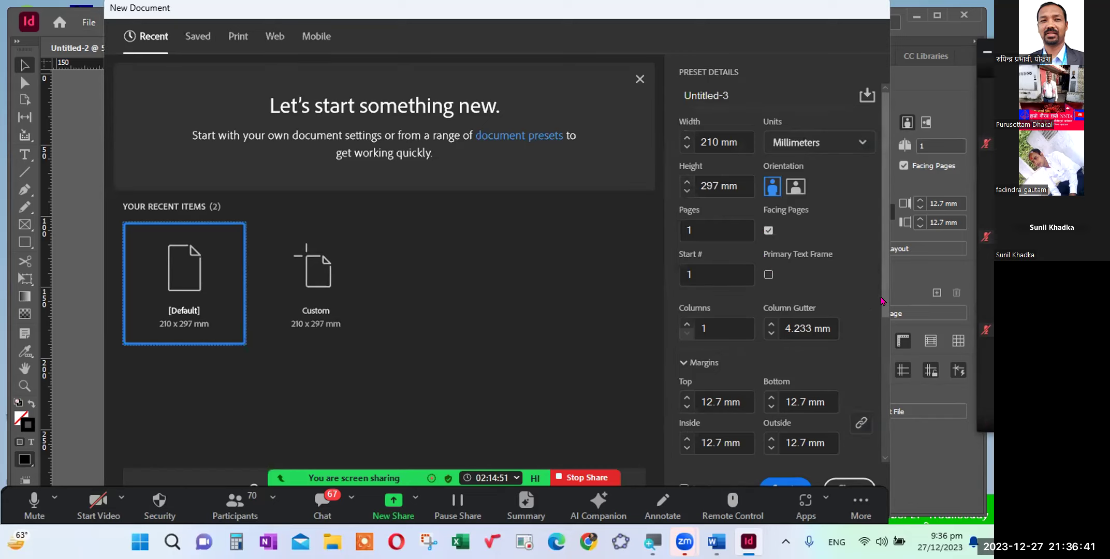
drag(882, 301, 882, 319)
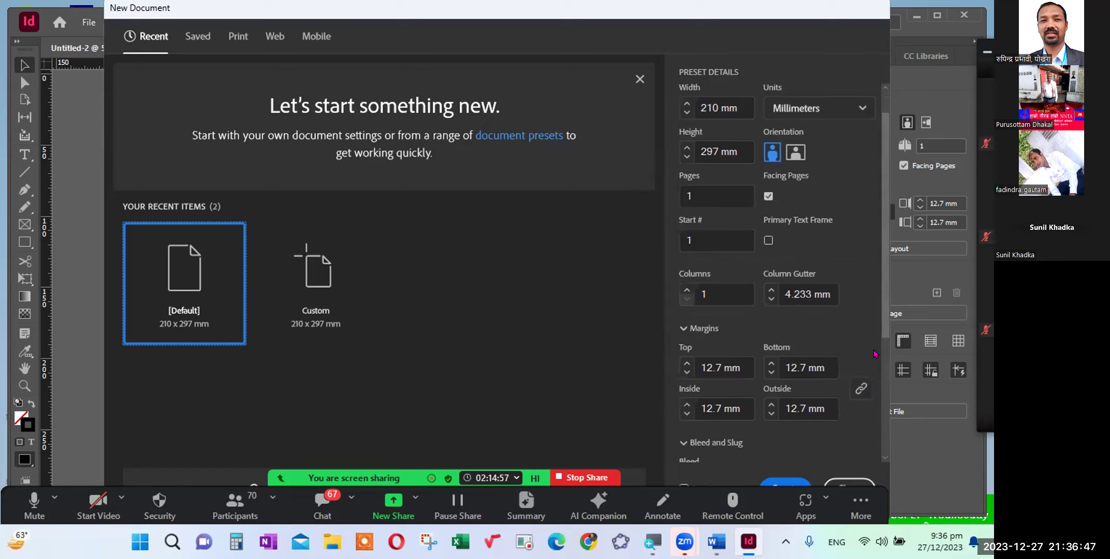
scroll(819, 438, down, 3)
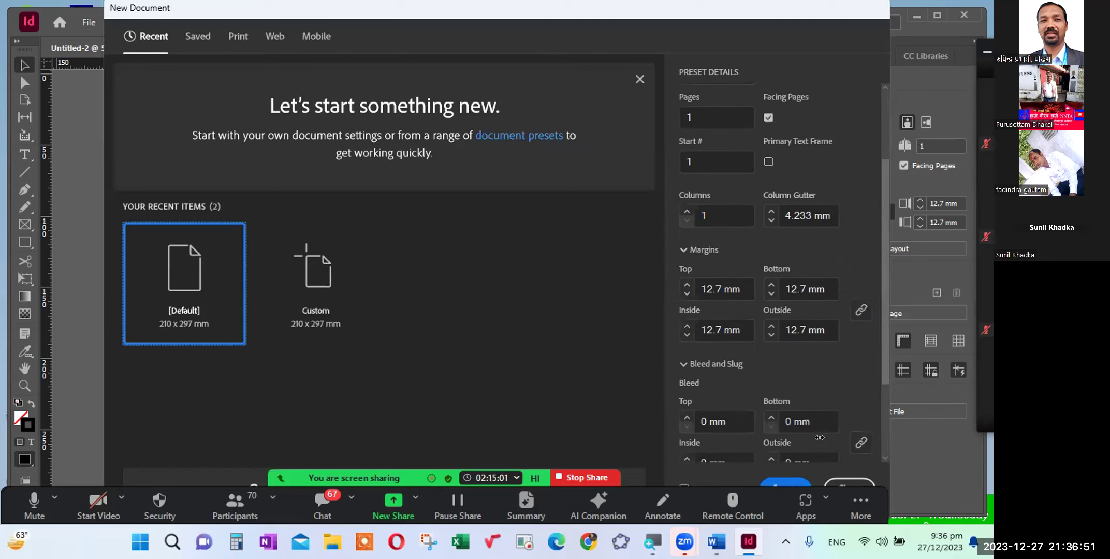
click(784, 483)
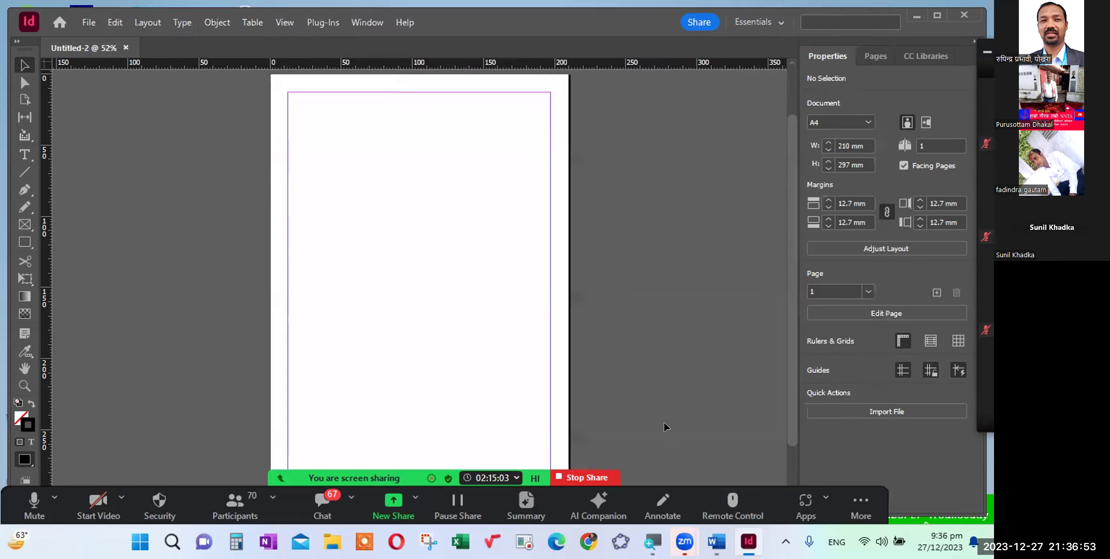
key(ctrl+alt+n)
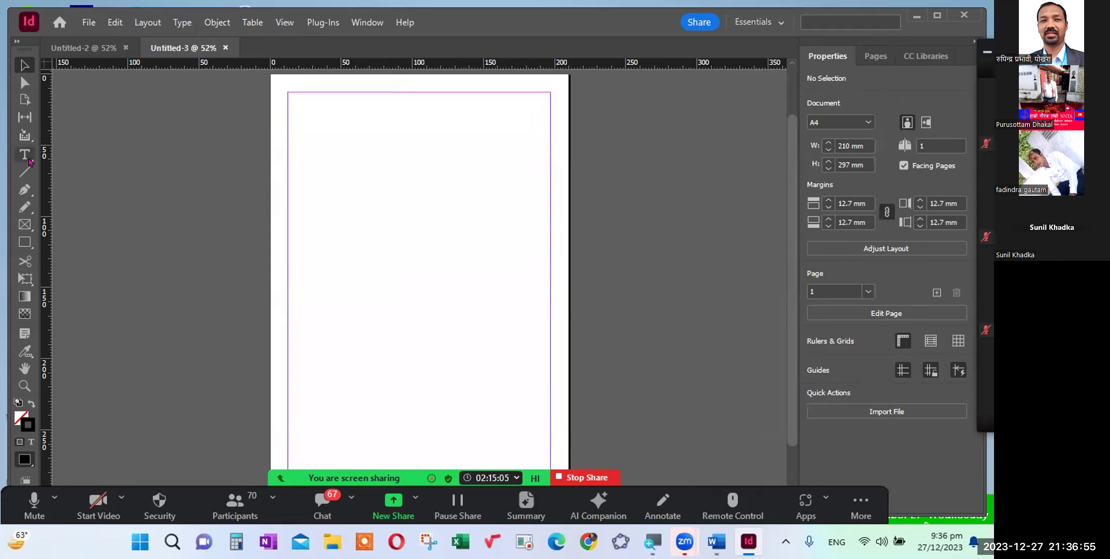
Draw a text frame near the top of the new page and type 'GGGGGG'
click(26, 156)
drag(311, 126, 452, 206)
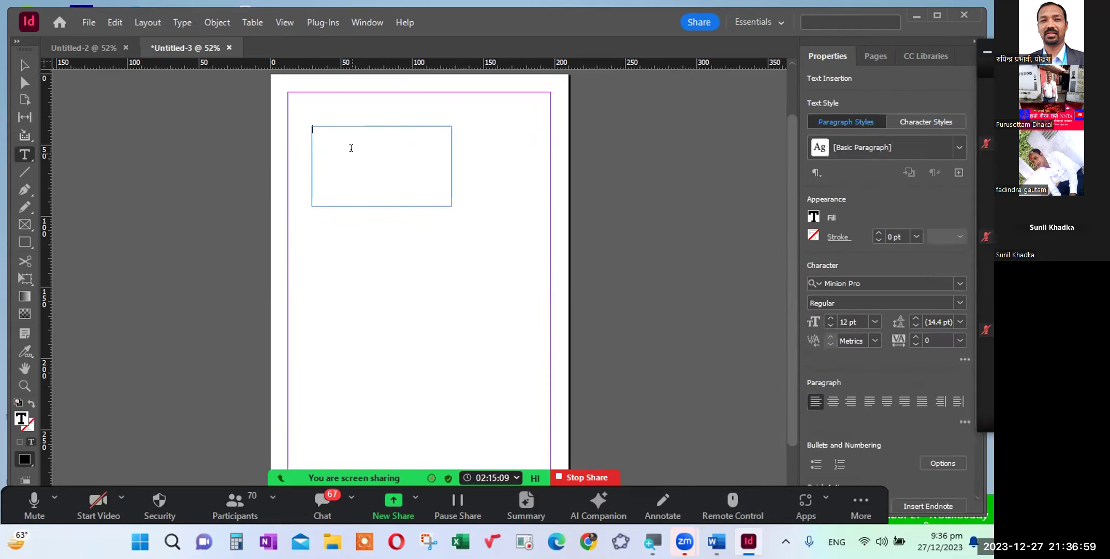
text(GGGGGGG)
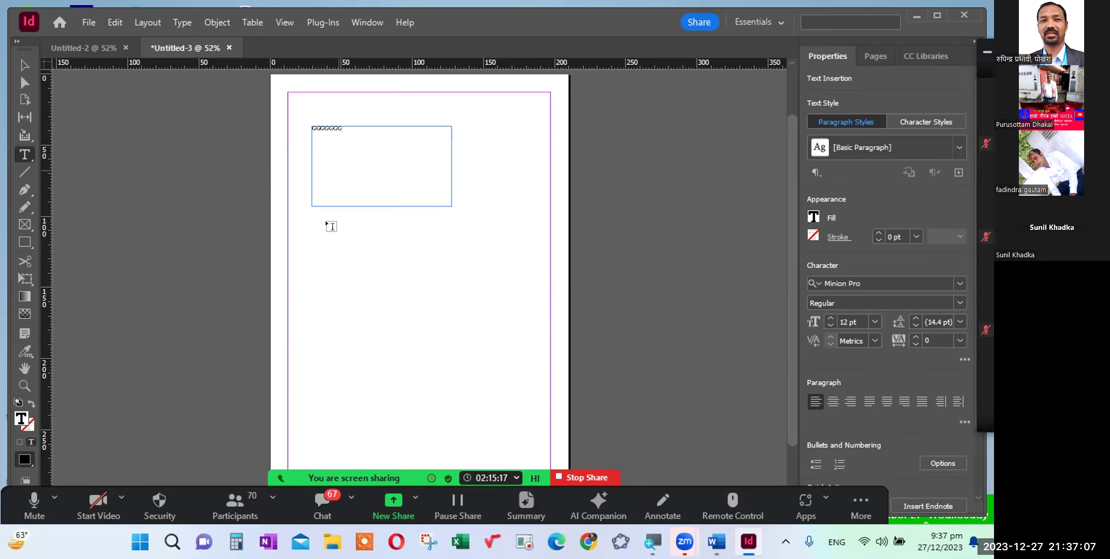
key(Escape)
click(402, 249)
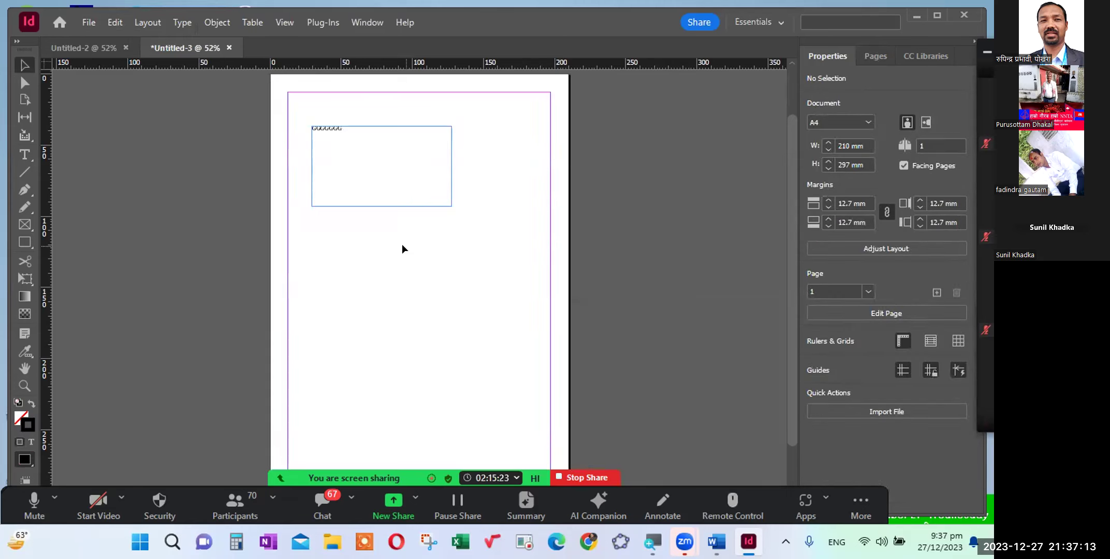
Move the text frame lower and shrink it to a 24 × 10.5 mm box
click(352, 205)
drag(353, 204, 364, 307)
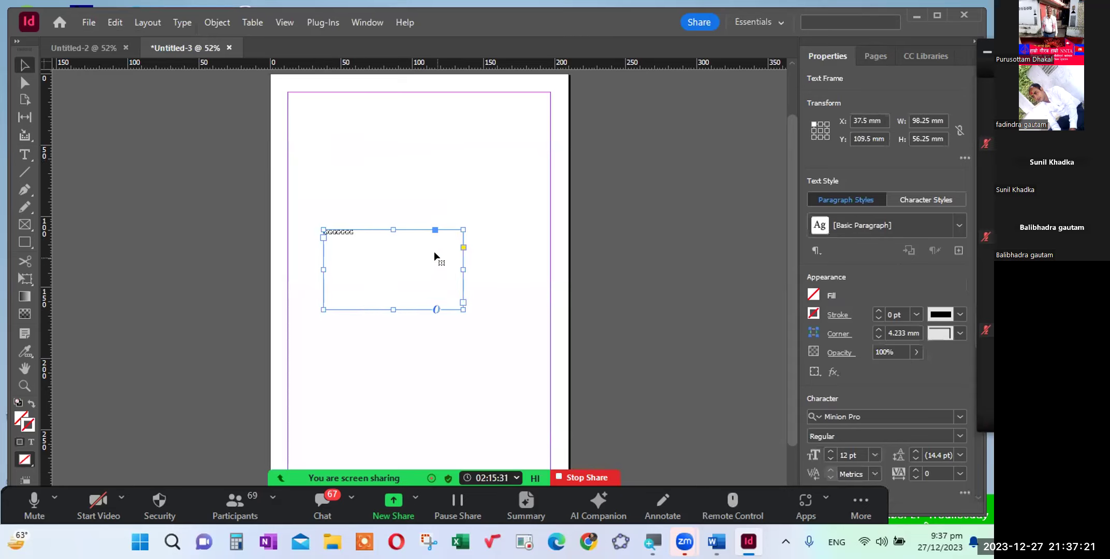
drag(463, 230, 520, 179)
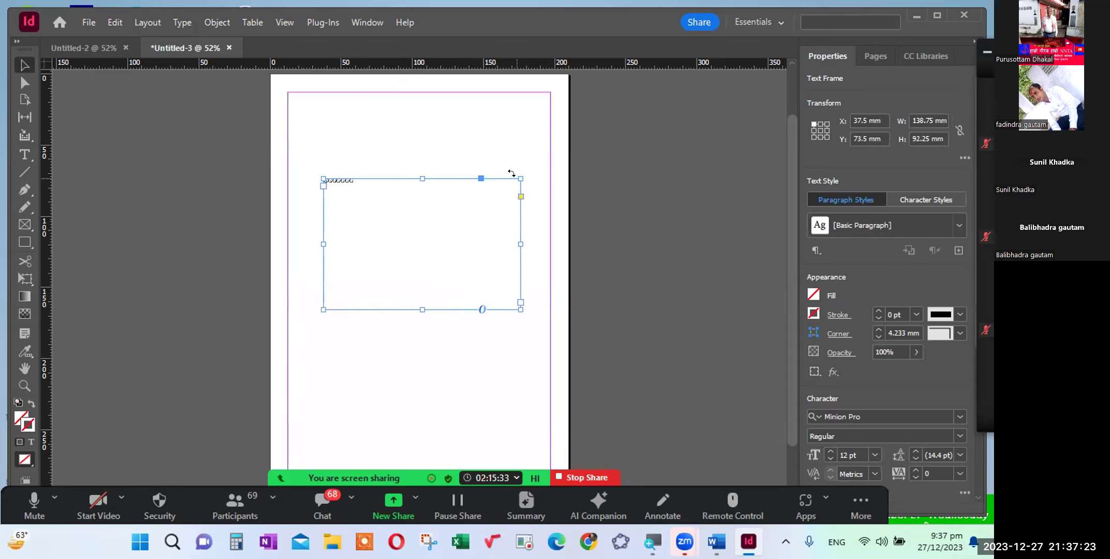
drag(519, 308, 357, 194)
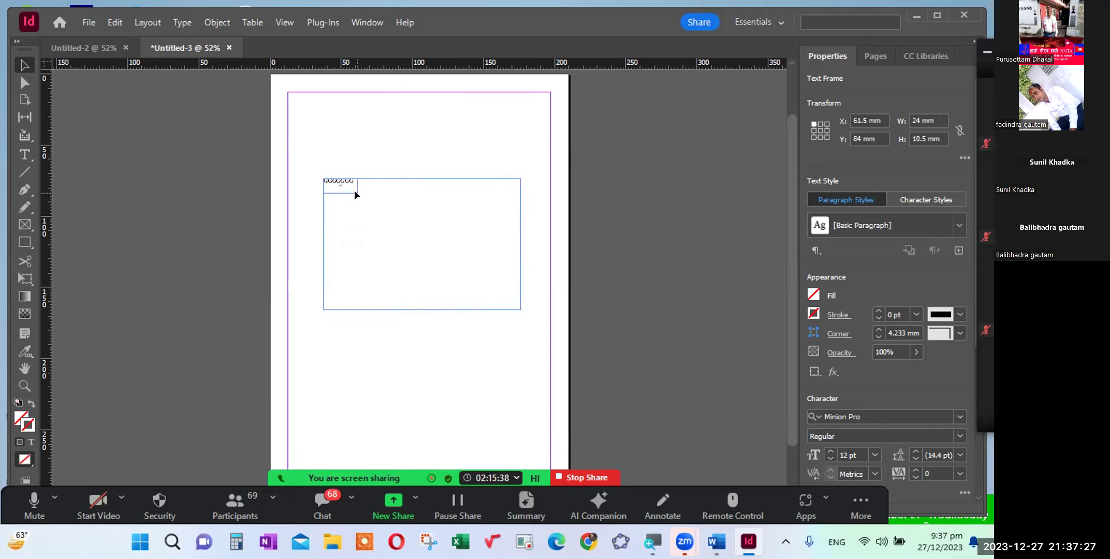
click(366, 225)
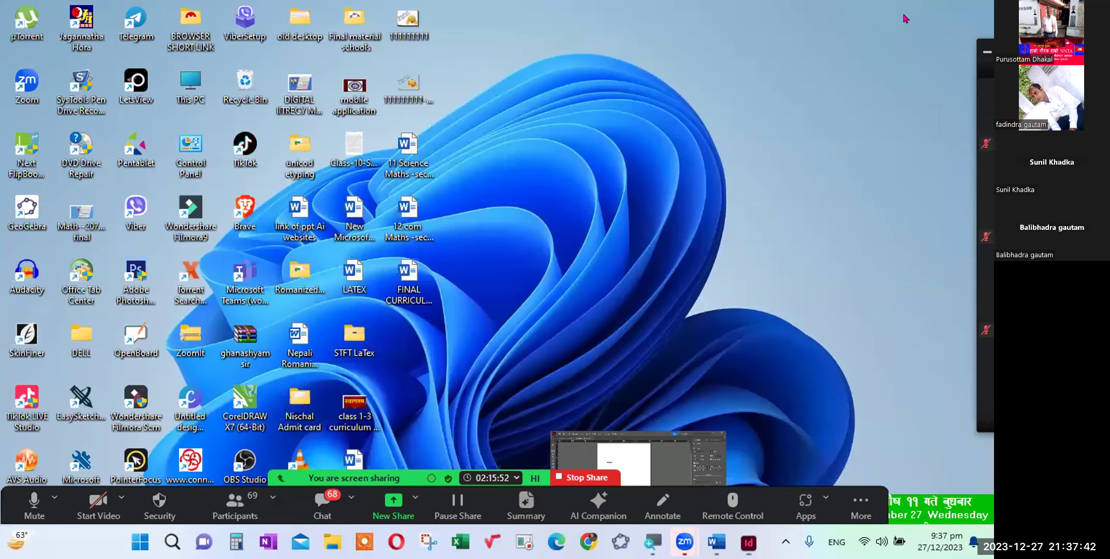
Minimize the practice document and switch to the facing-page document's B-Master spread
click(916, 16)
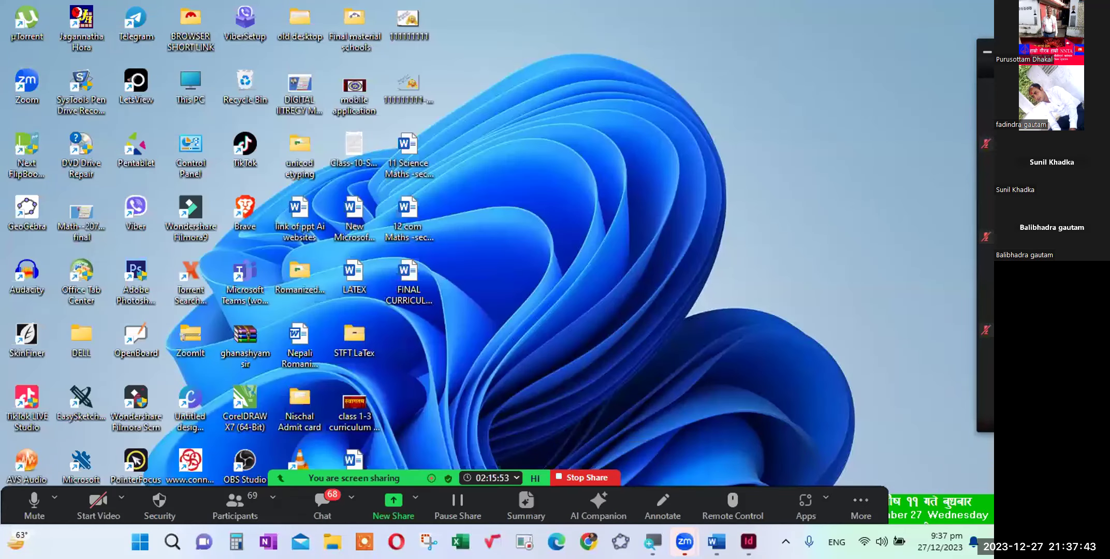
key(alt+s)
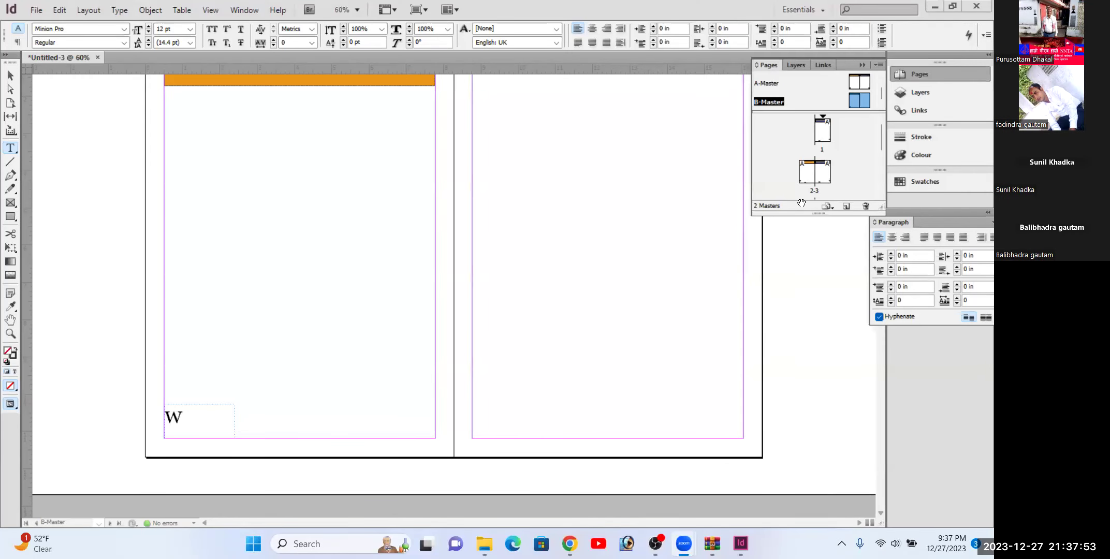
On document page 1, draw a text frame below the header and fill it with placeholder text
double_click(822, 130)
scroll(487, 266, up, 3)
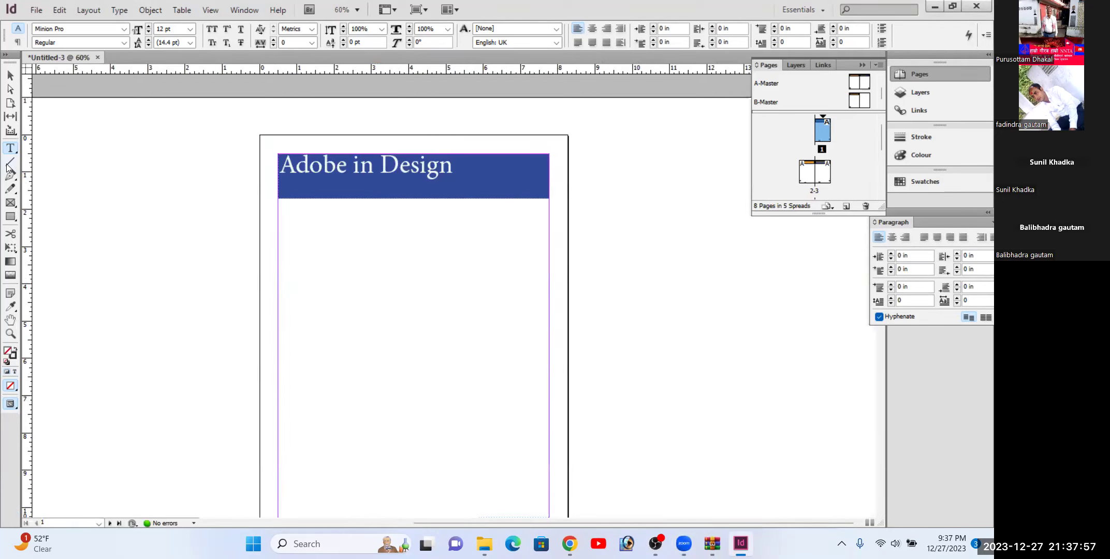
drag(12, 152, 54, 153)
drag(295, 263, 507, 368)
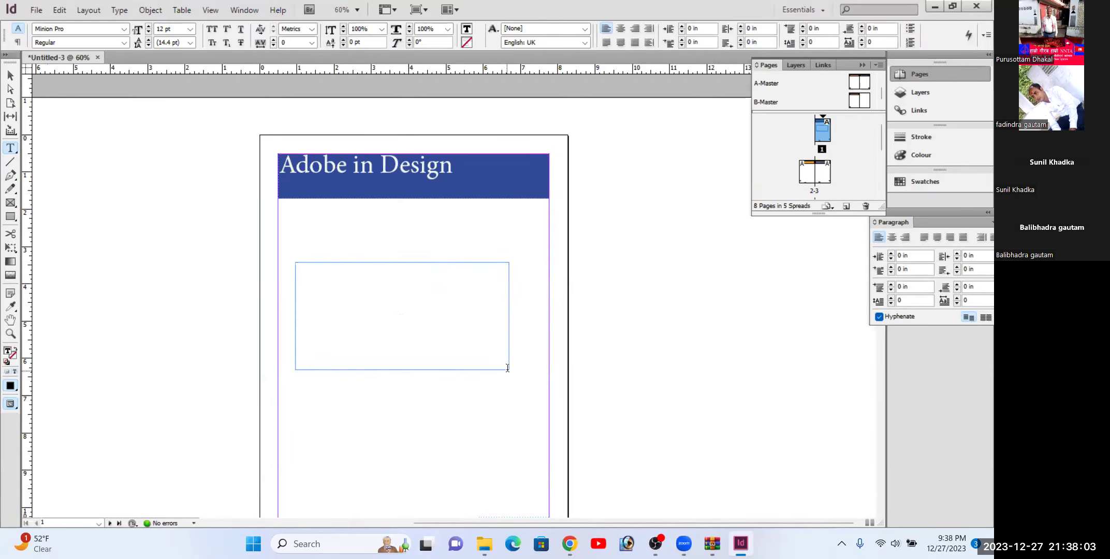
click(149, 27)
click(325, 274)
right_click(320, 283)
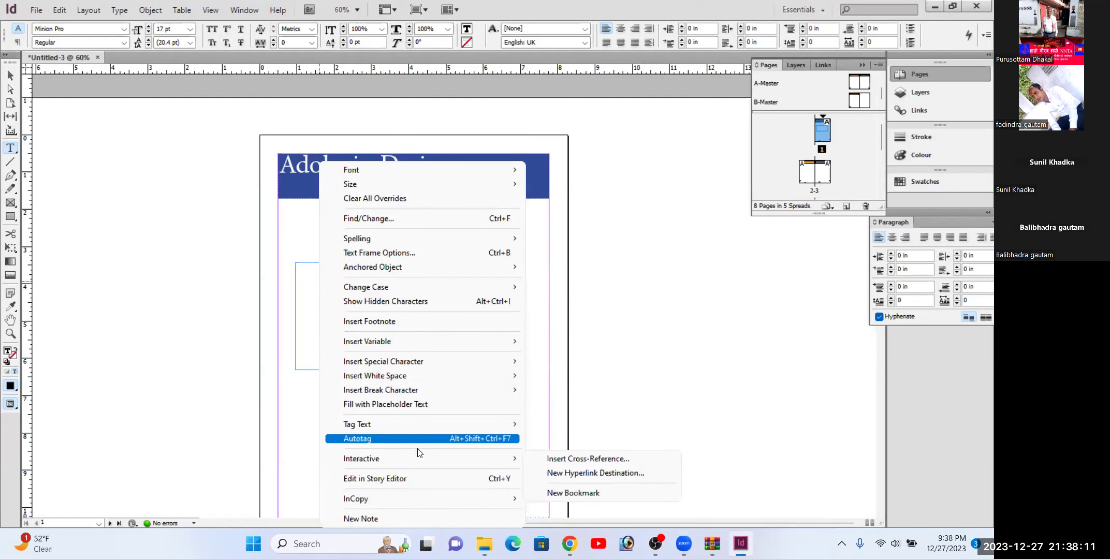
click(395, 404)
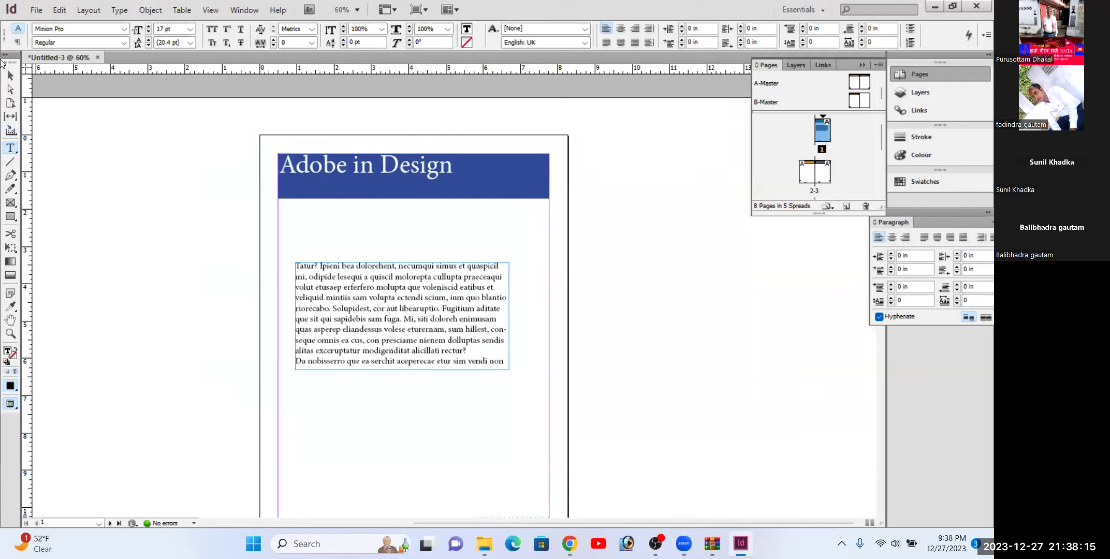
Select the placeholder text frame and delete it
click(10, 75)
click(471, 417)
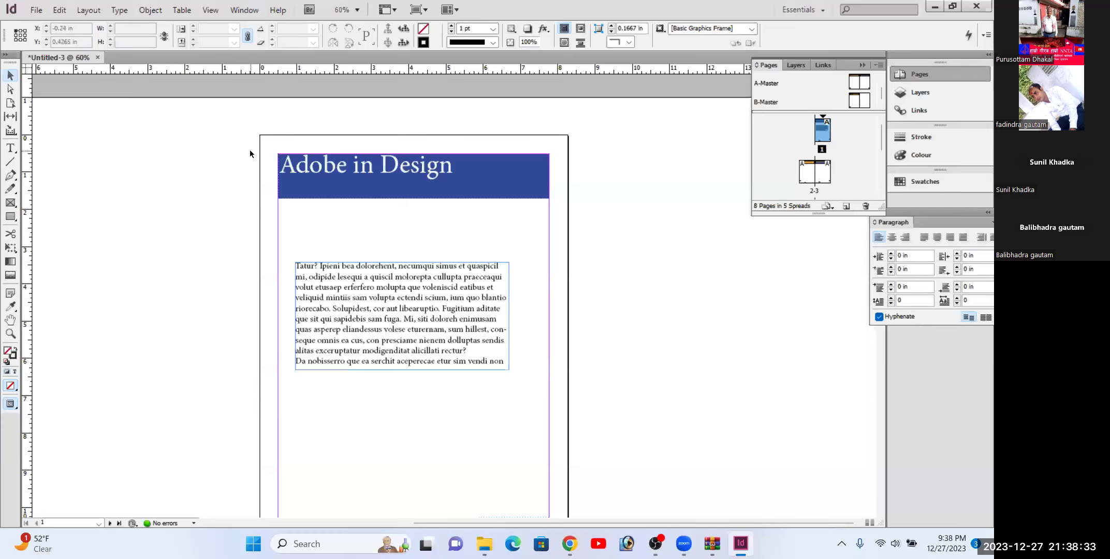
click(9, 74)
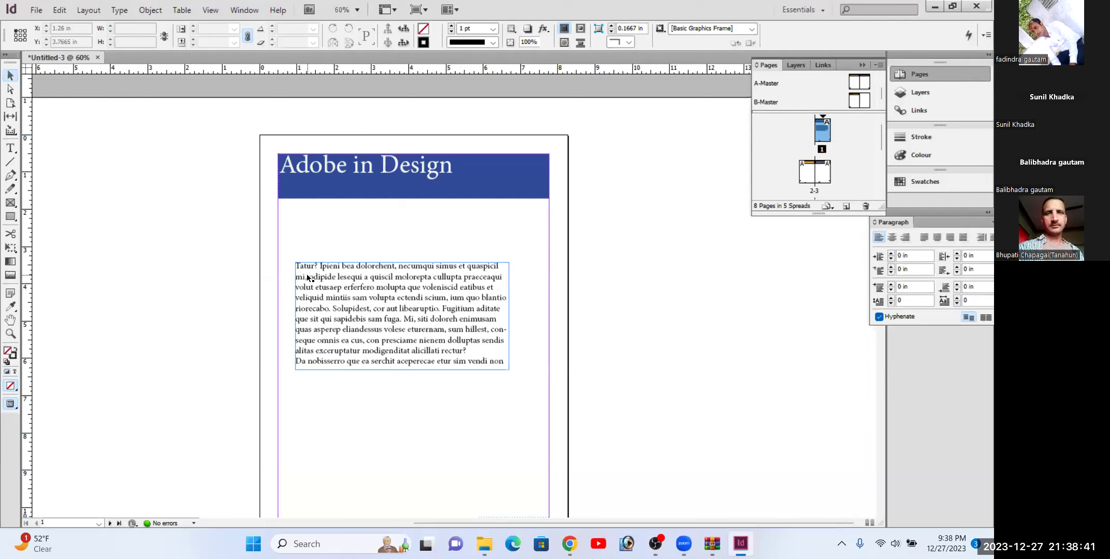
click(7, 77)
mouse_move(301, 268)
mouse_down()
mouse_move(320, 273)
mouse_move(295, 261)
mouse_up()
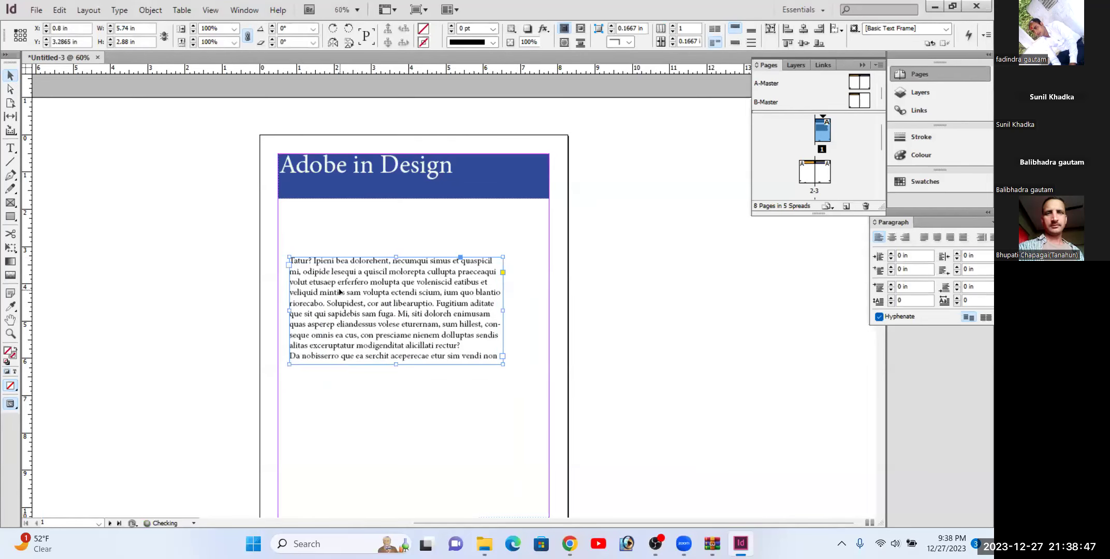
key(Delete)
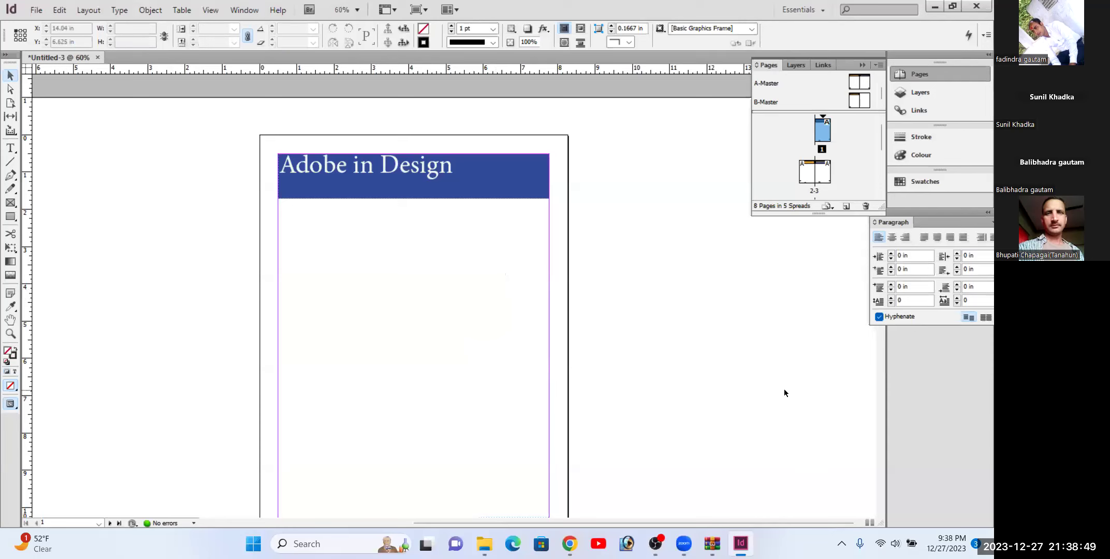
scroll(596, 343, down, 3)
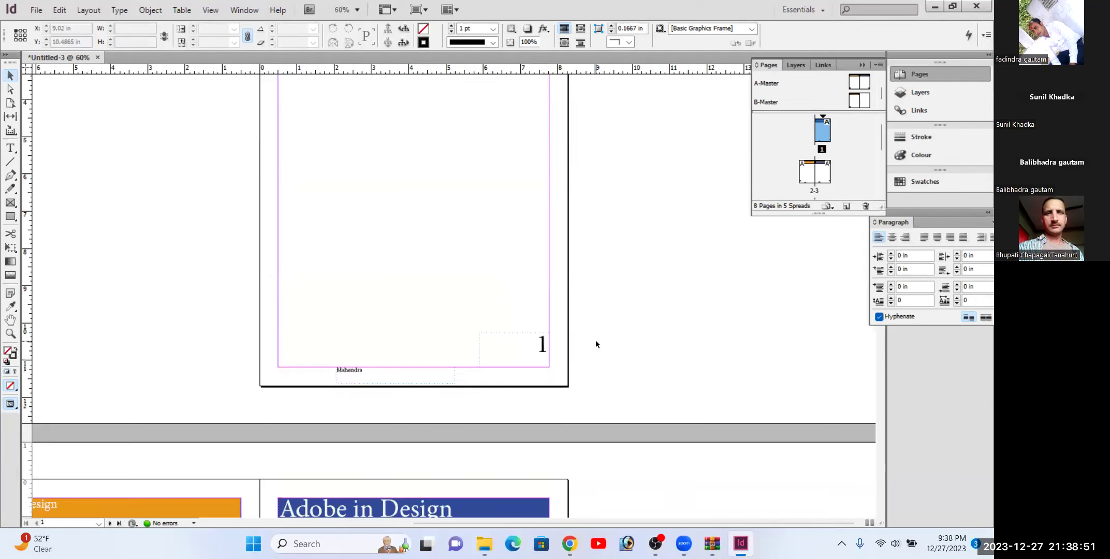
scroll(595, 340, down, 9)
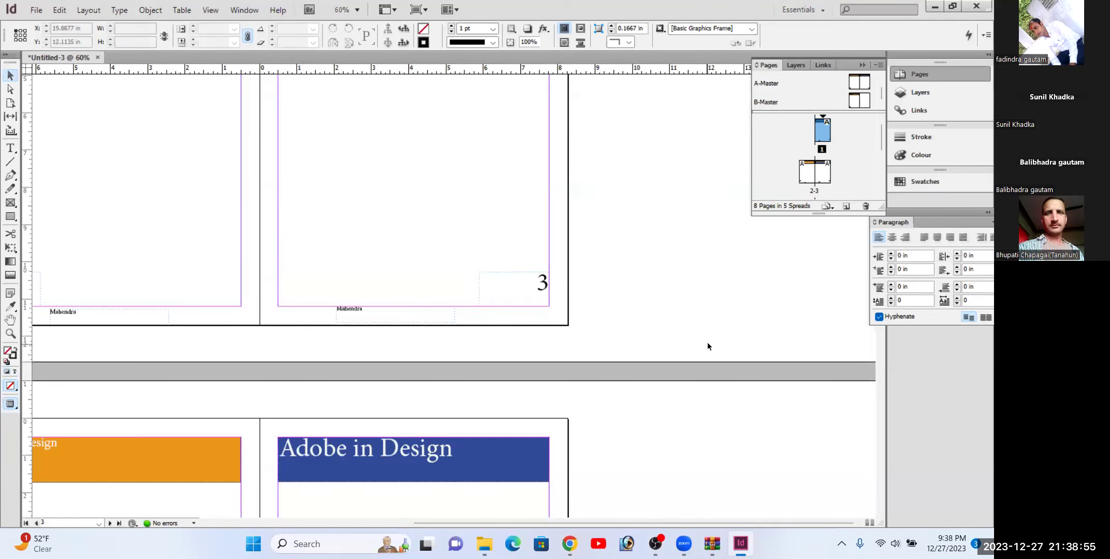
scroll(708, 344, up, 2)
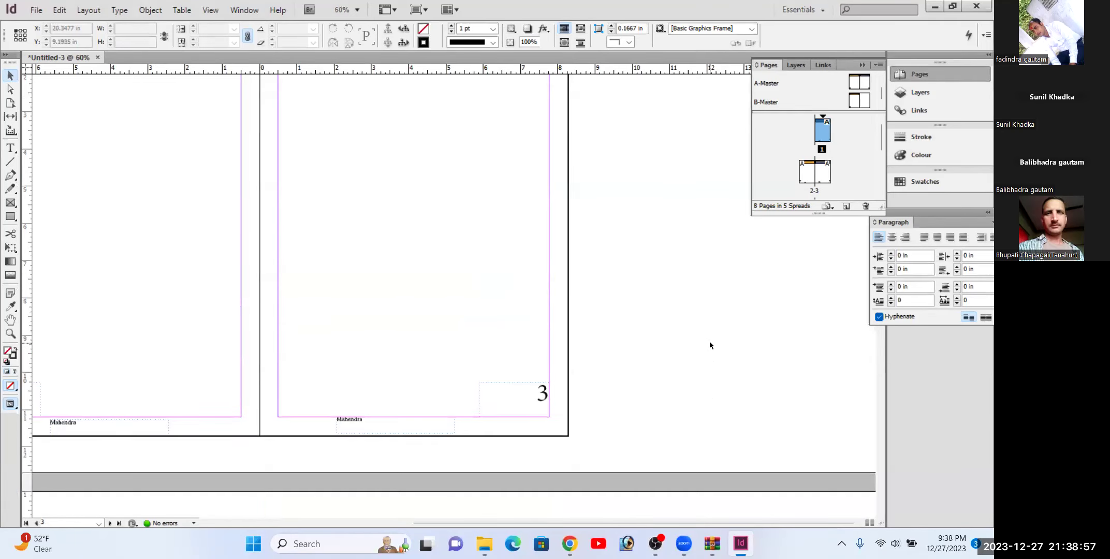
scroll(709, 345, up, 15)
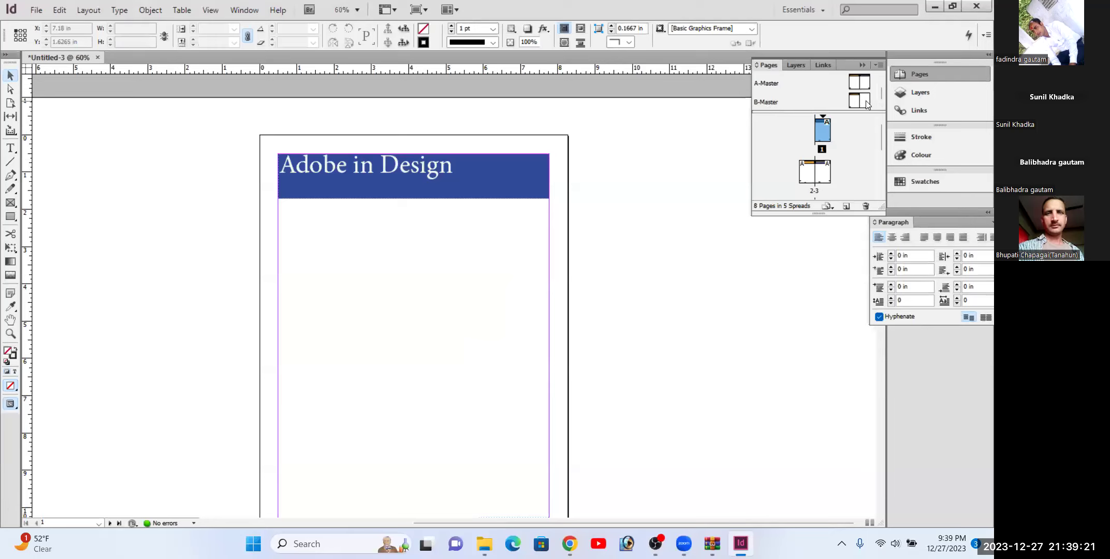
drag(863, 104, 824, 186)
scroll(836, 156, down, 1)
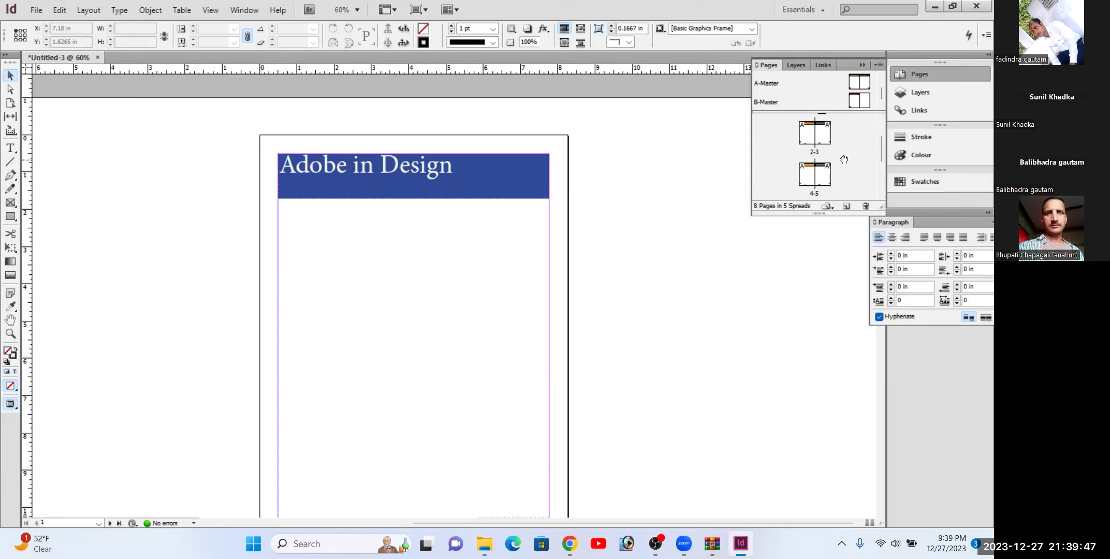
scroll(841, 162, down, 1)
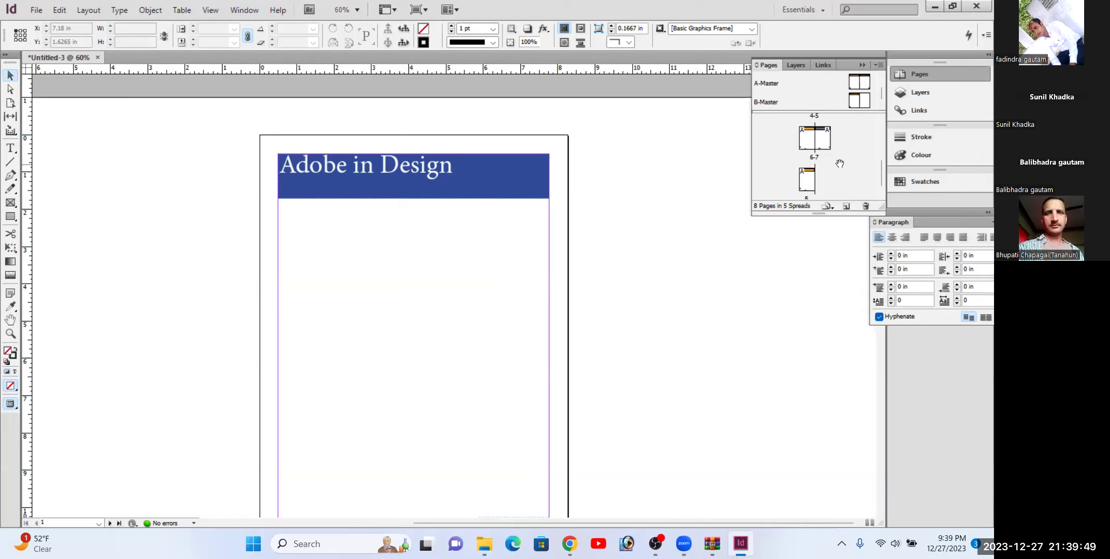